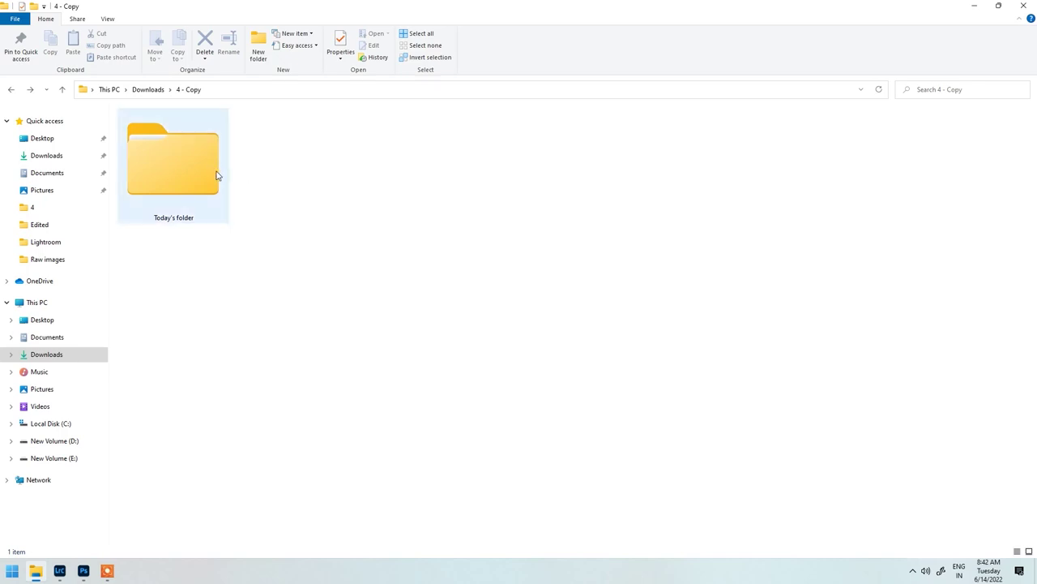
Step: Open the Raw images folder inside Today's folder and view the bedroom exposures 1Y1A4098, 1Y1A4099 and 1Y1A4100
double_click(197, 148)
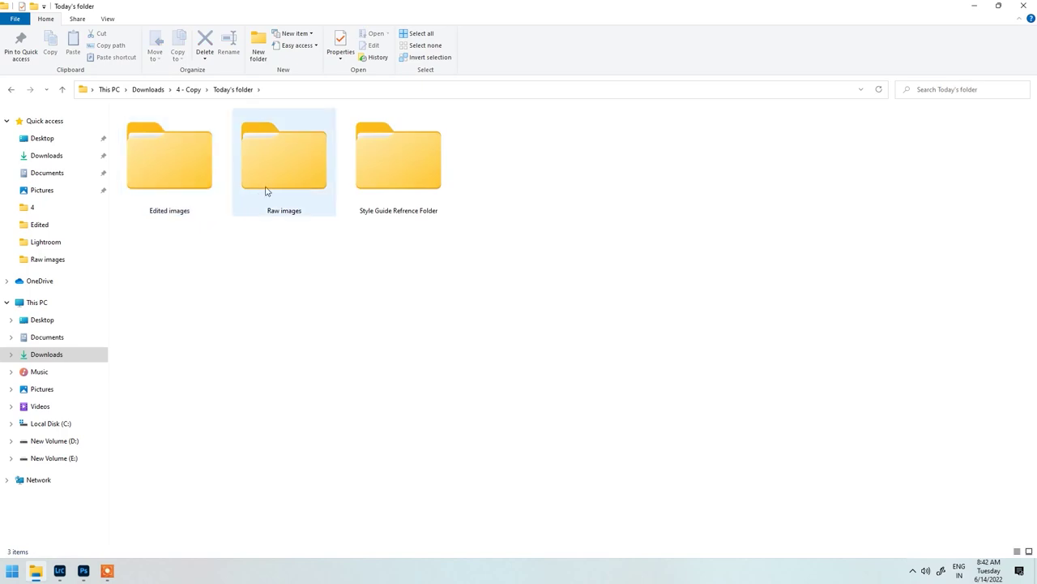
double_click(267, 185)
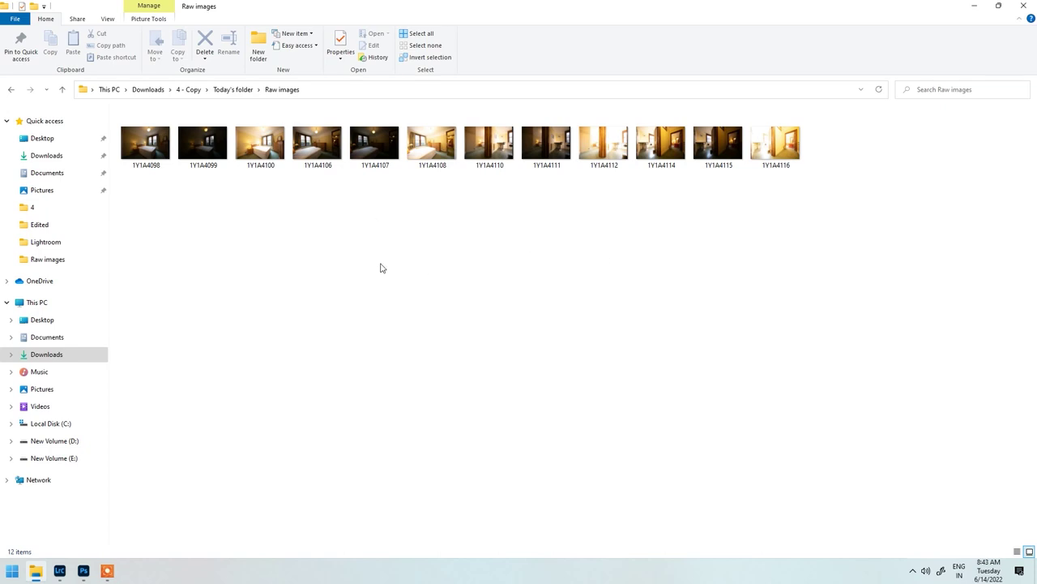
double_click(147, 149)
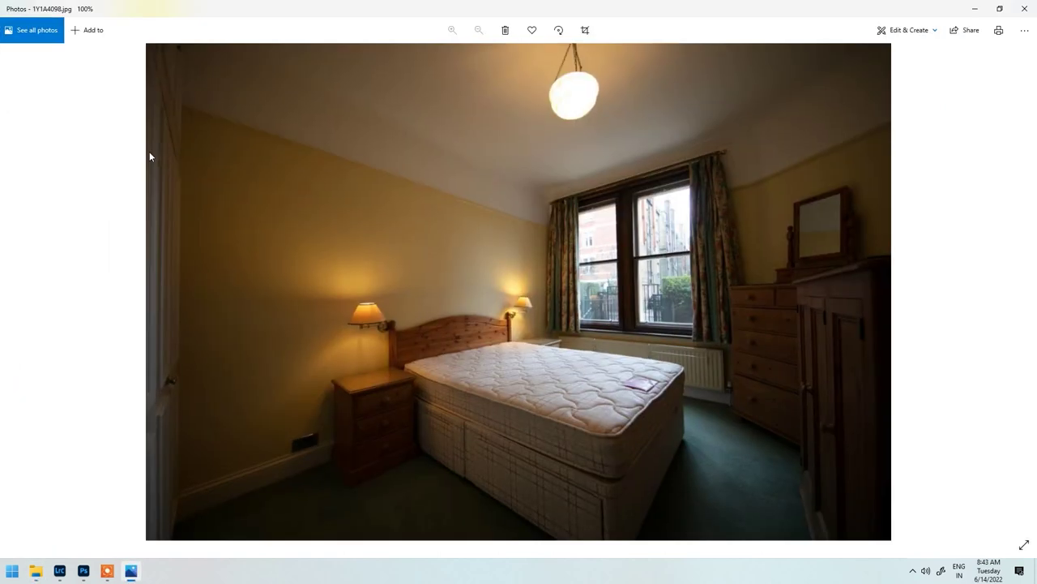
key(Right)
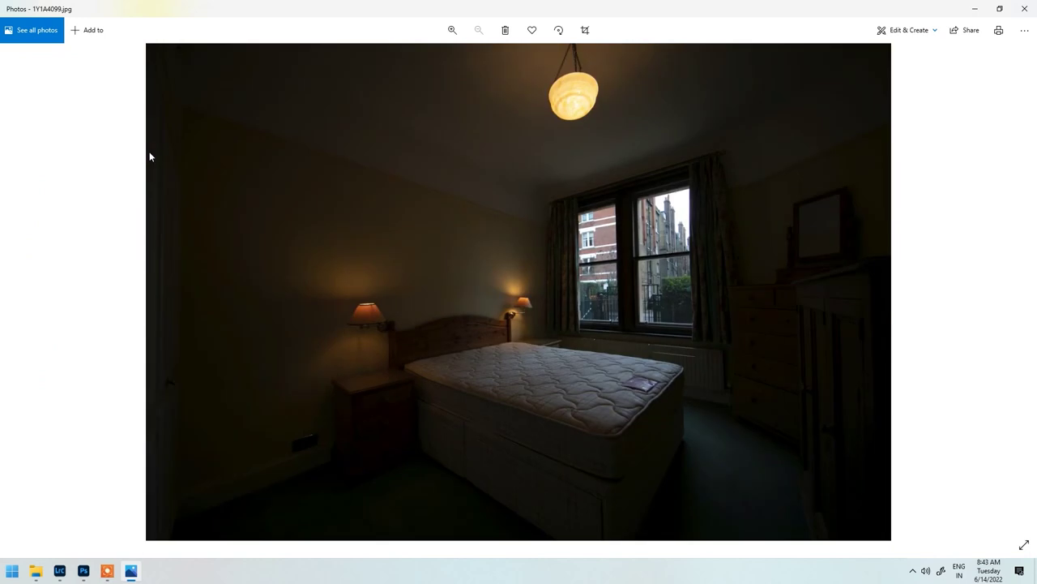
key(Right)
key(Left)
key(Left)
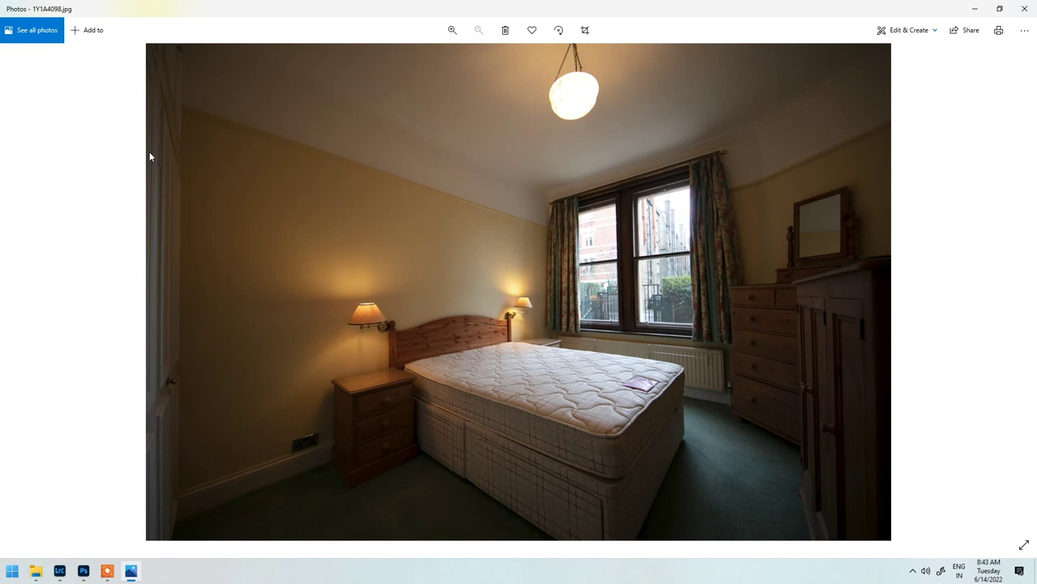
key(Right)
key(Right)
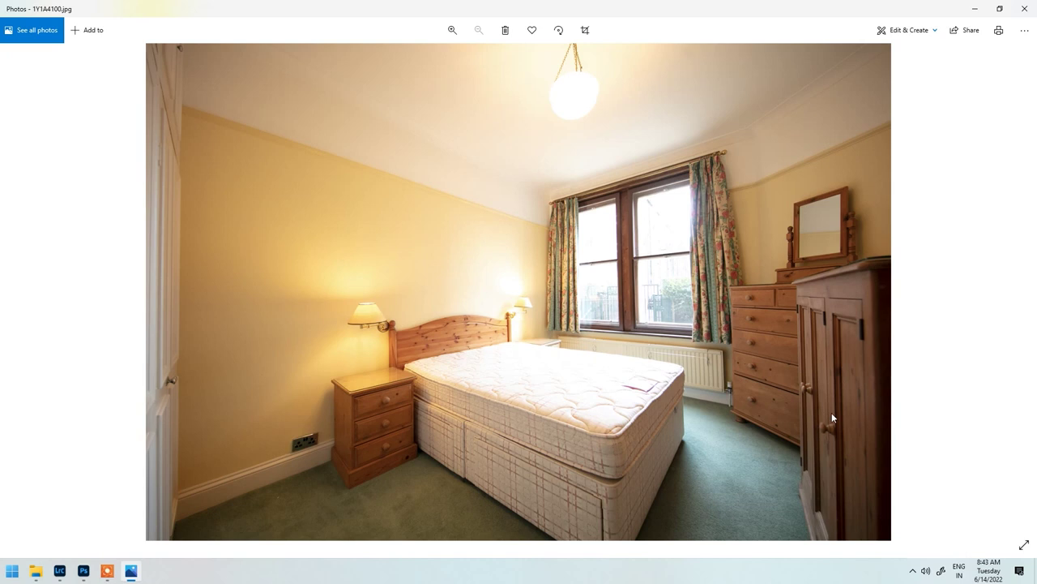
Step: Examine the window and bed details in 1Y1A4100, compare them with the darker 1Y1A4099, and close the photo viewer
scroll(695, 202, up, 3)
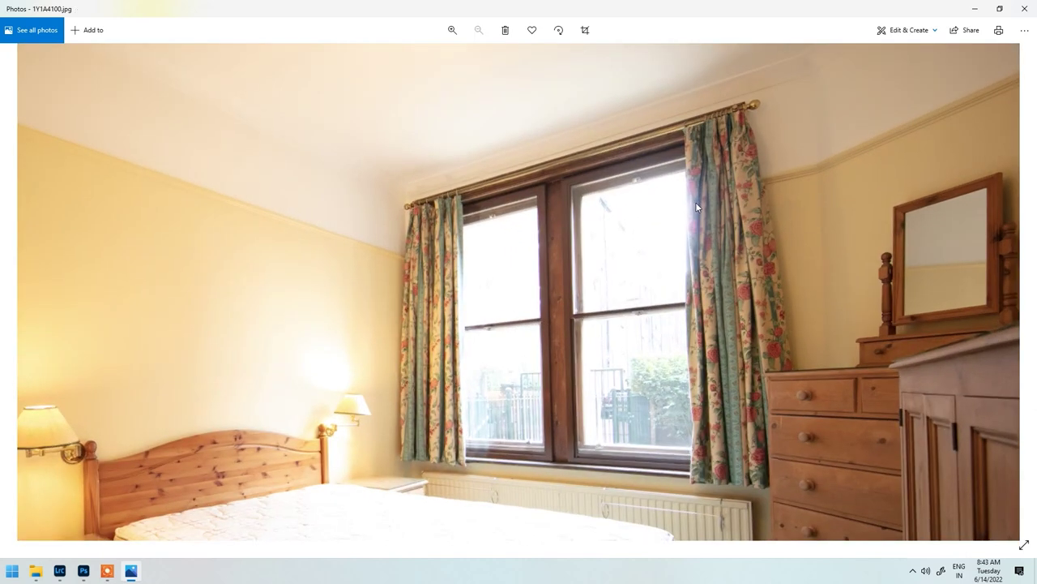
scroll(696, 202, down, 3)
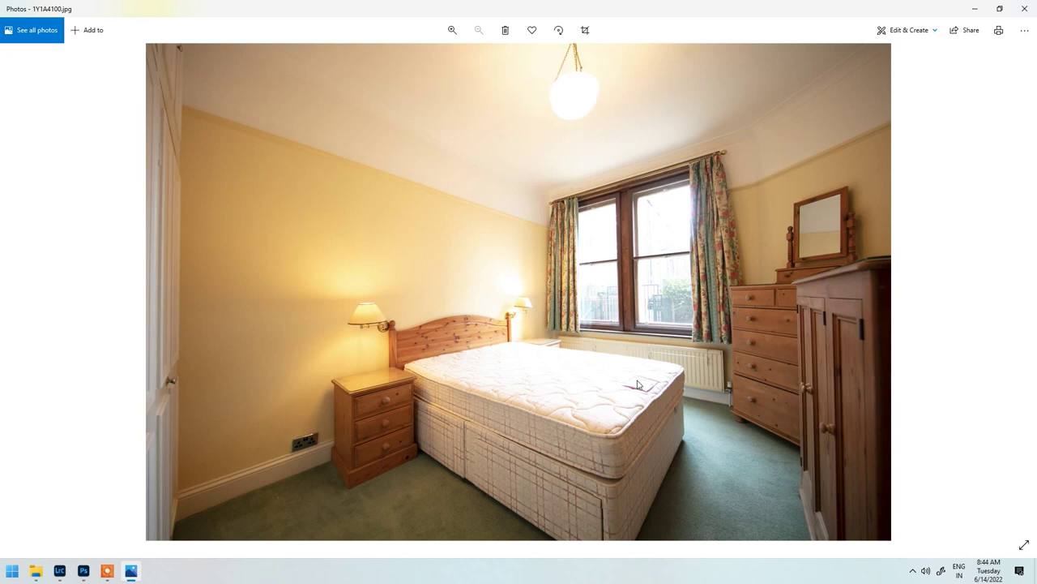
scroll(640, 385, up, 2)
scroll(668, 418, down, 3)
key(Left)
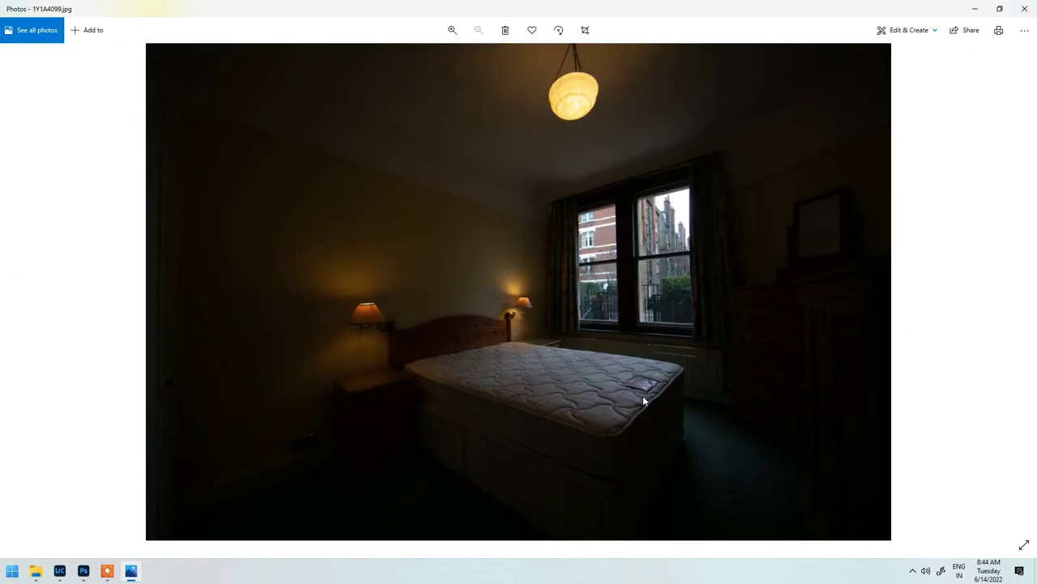
key(Right)
key(Left)
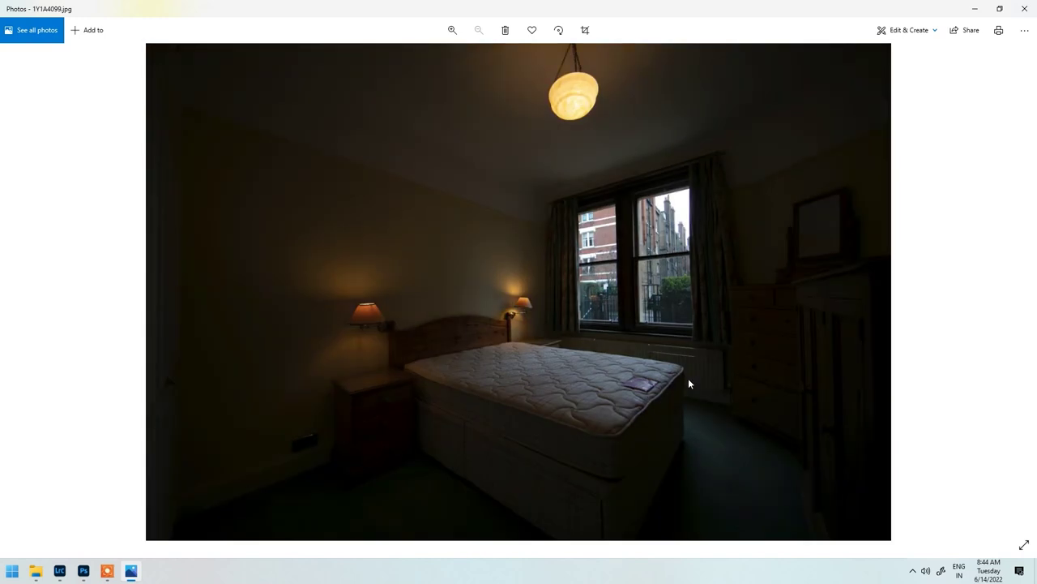
scroll(638, 381, up, 2)
key(Right)
key(Left)
key(Right)
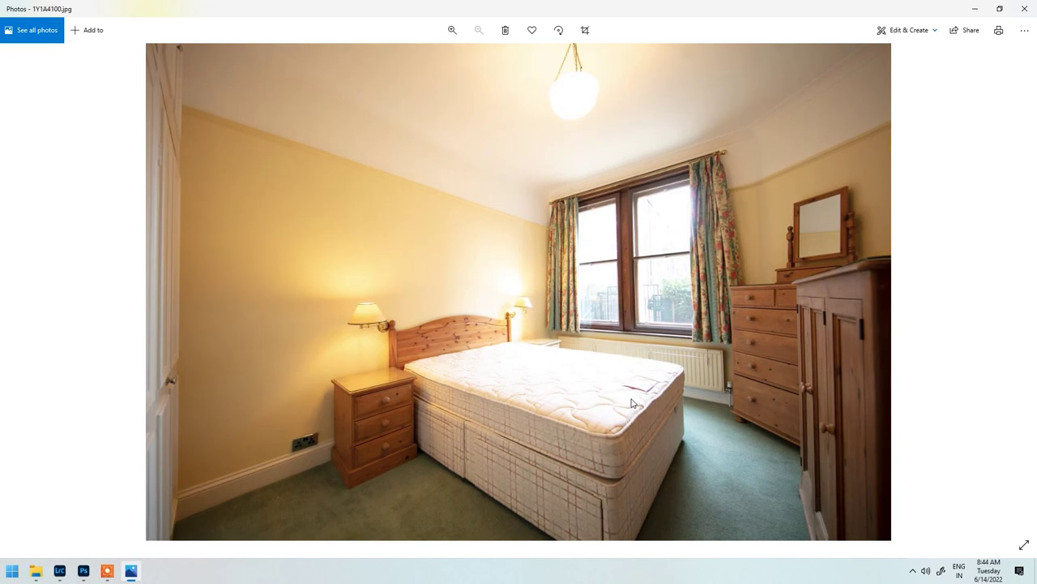
click(1024, 8)
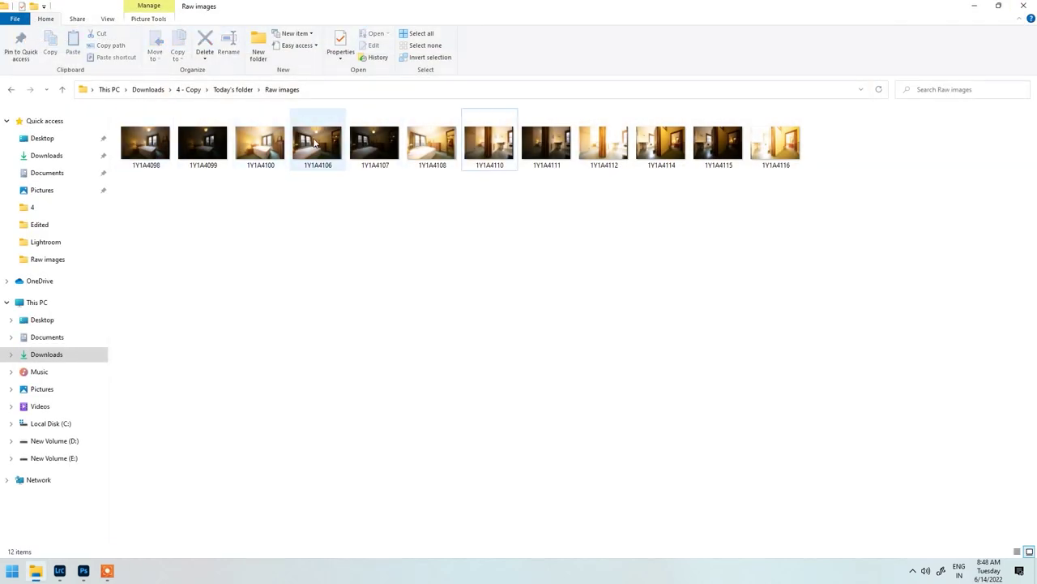
Step: View the bracketed exposures from 1Y1A4106 through 1Y1A4114 one after another and close the photo viewer
double_click(315, 143)
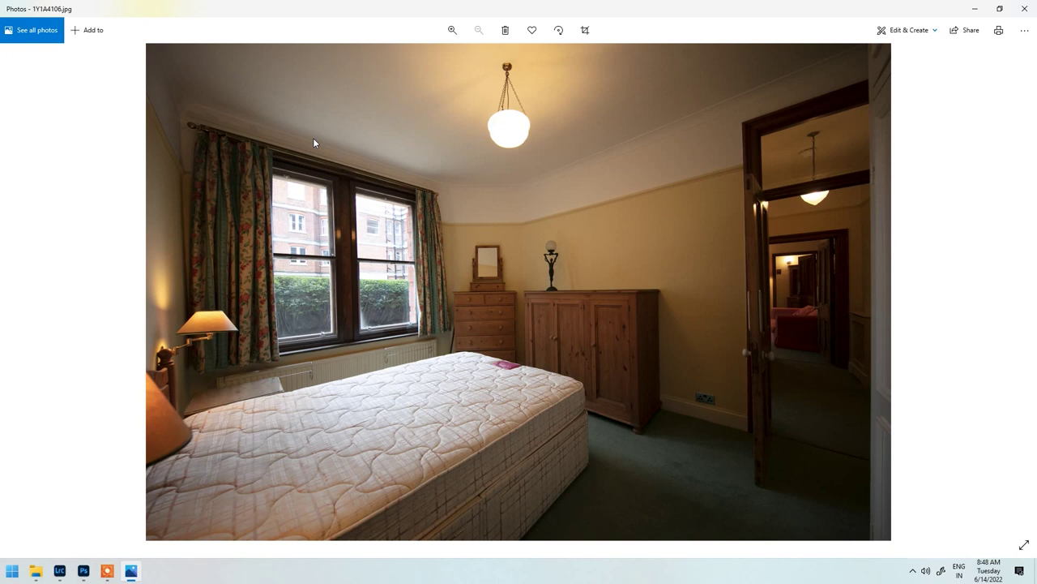
key(Right)
key(Right)
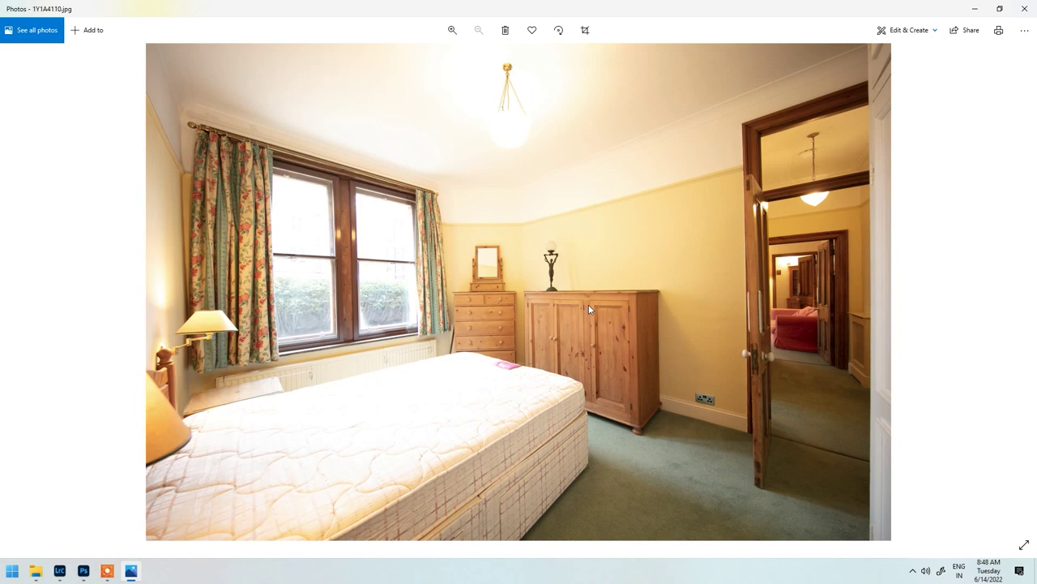
key(Right)
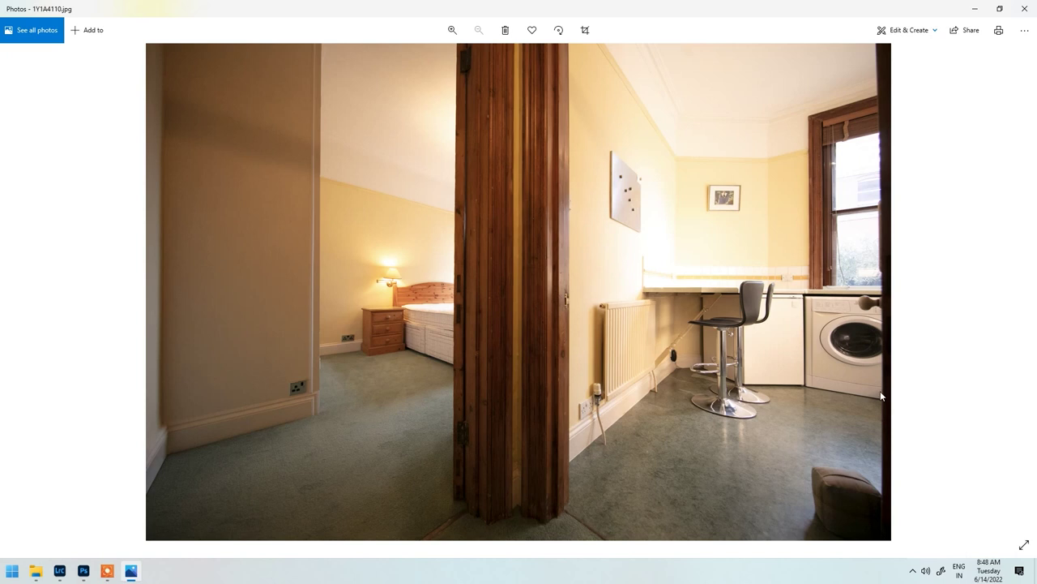
mouse_move(1034, 444)
key(Right)
key(Right)
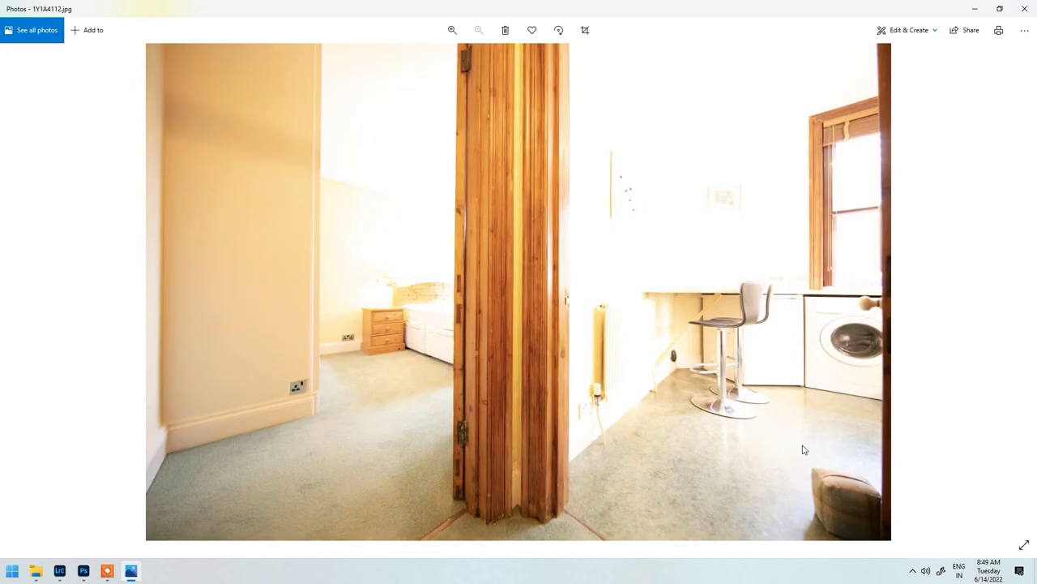
key(Right)
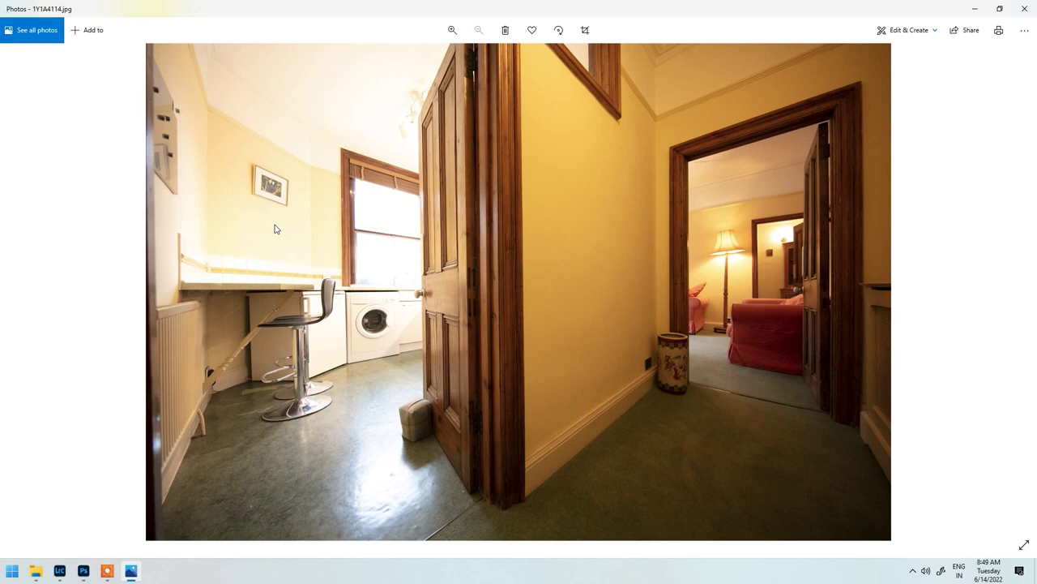
click(1034, 5)
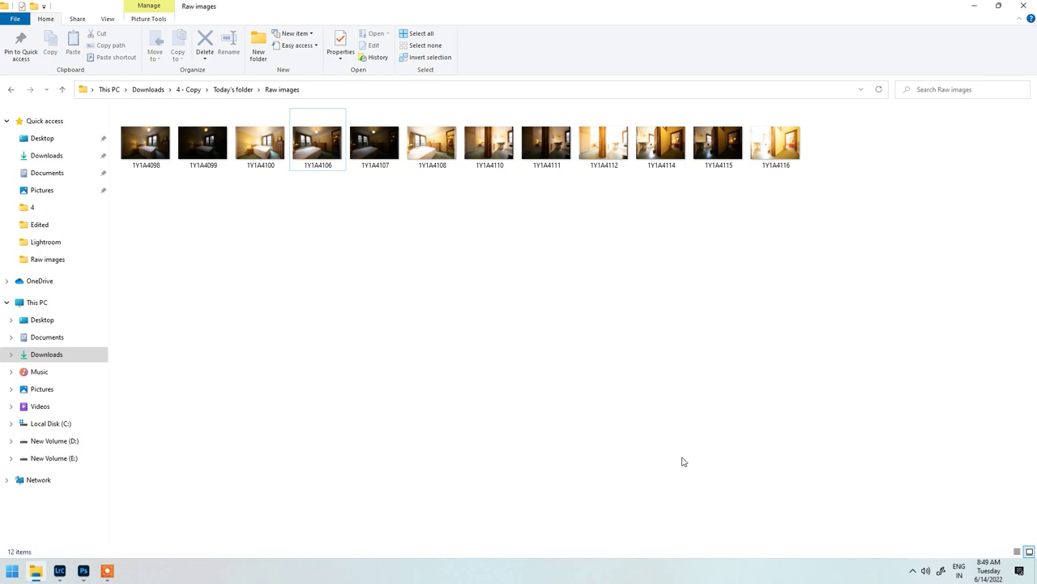
Step: Examine reference photo 1Y1A4142 in the Style Guide Refrence Folder and return to Today's folder
click(9, 90)
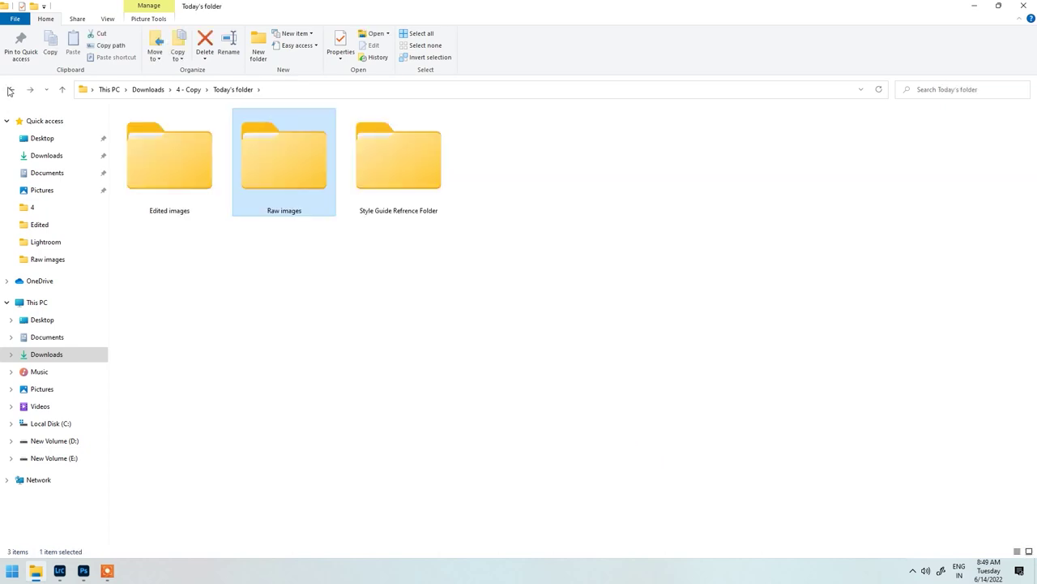
double_click(402, 157)
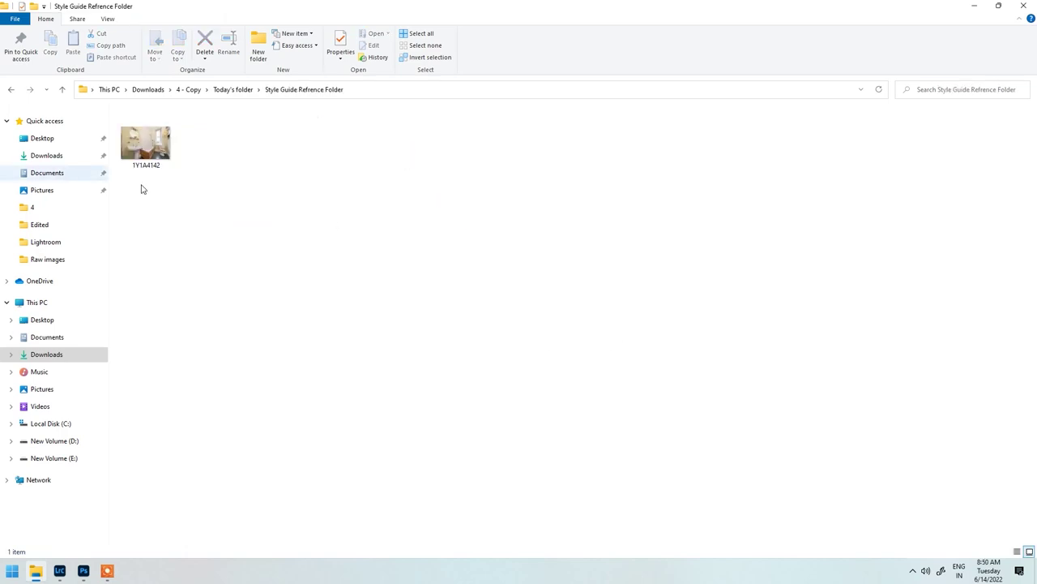
double_click(161, 144)
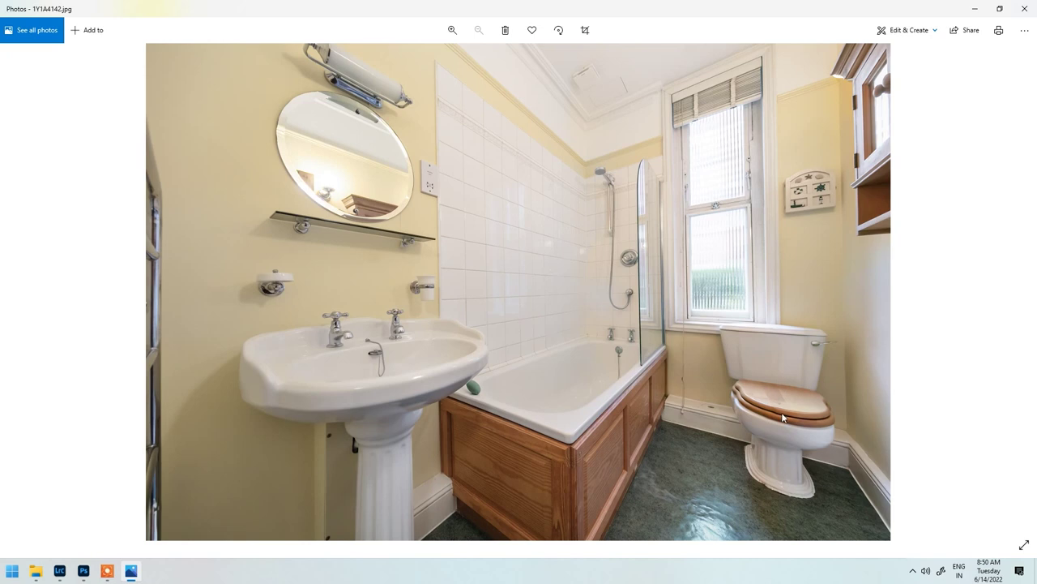
click(1024, 8)
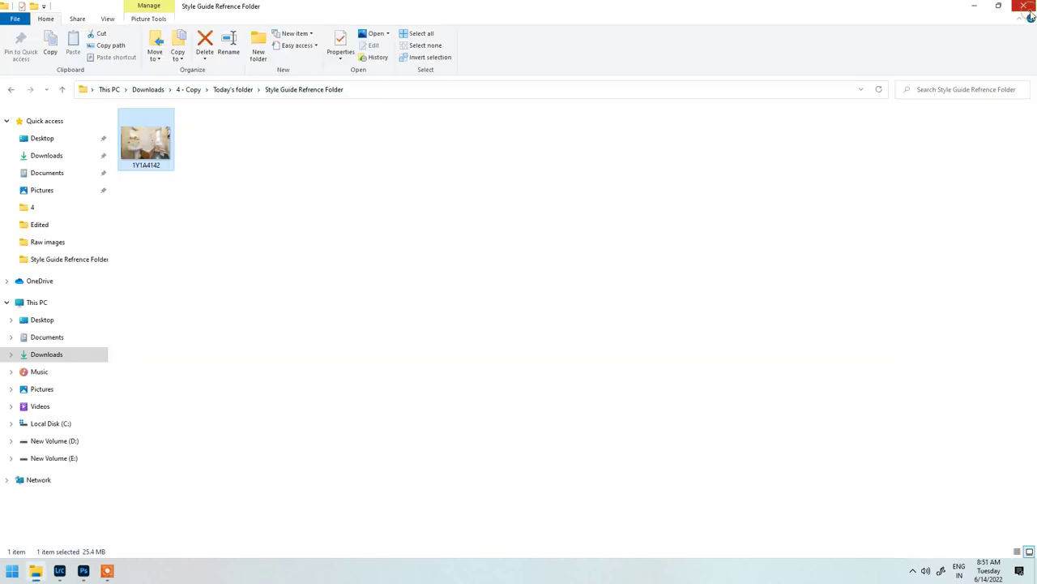
click(484, 368)
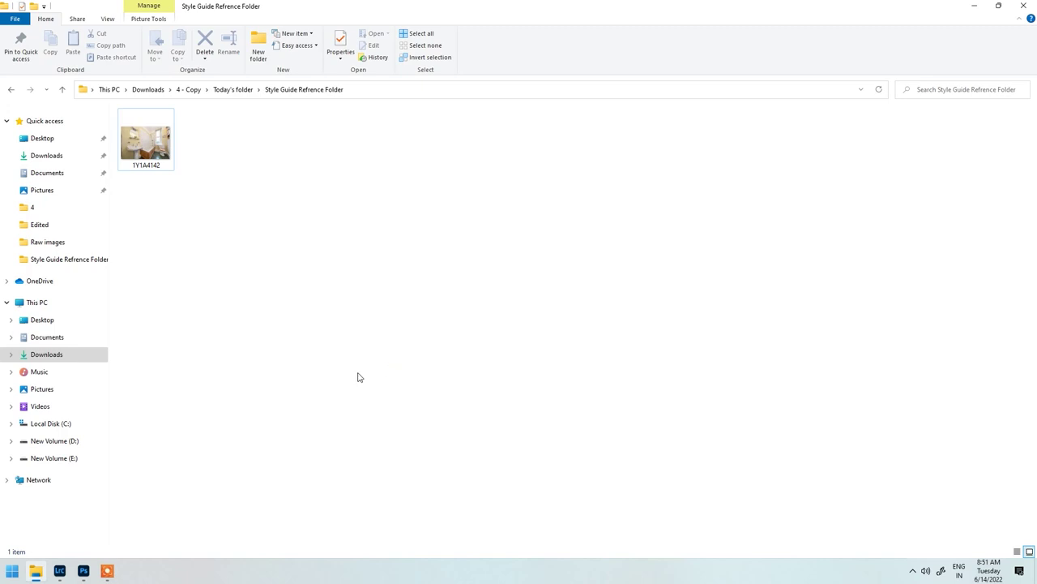
click(11, 90)
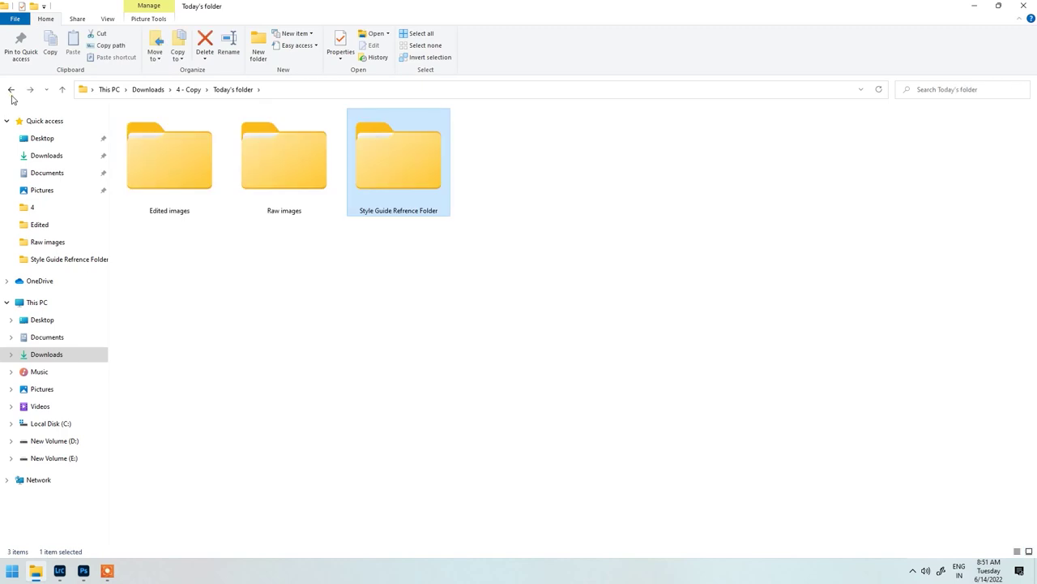
click(597, 384)
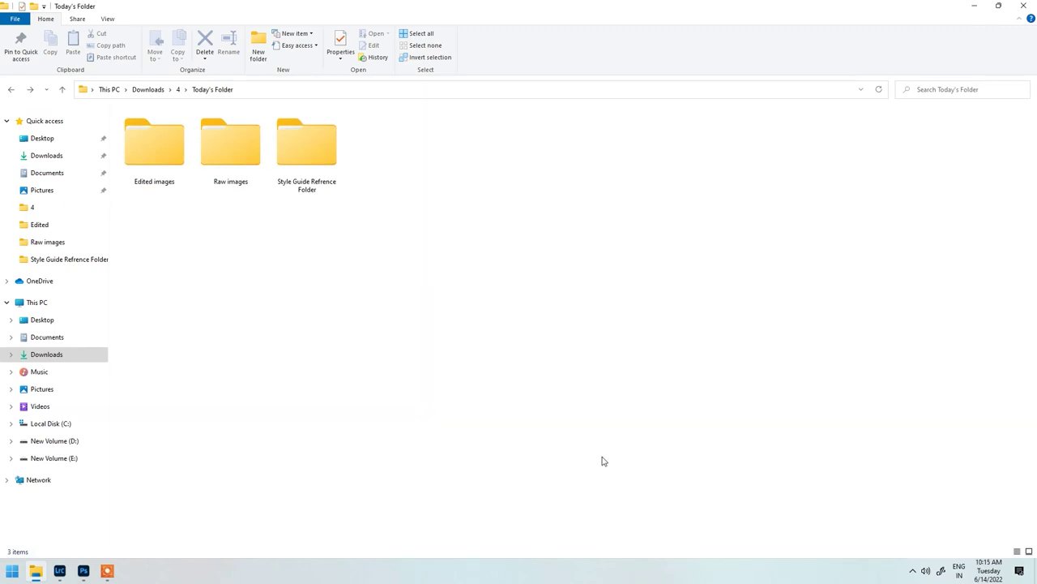
Step: Open the Raw images folder and select the three hallway exposures 1Y1A4114, 1Y1A4115 and 1Y1A4116
click(235, 163)
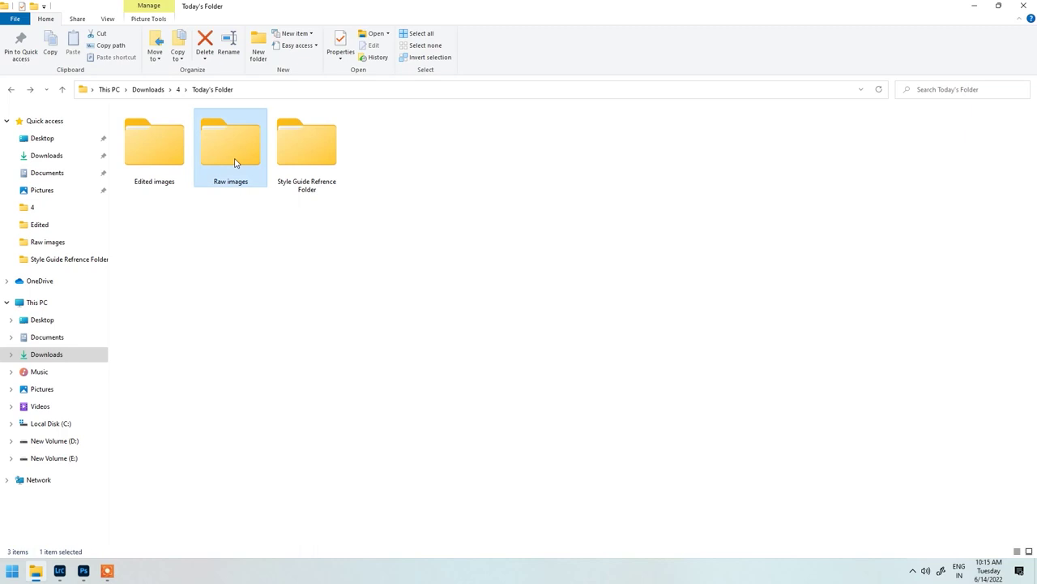
double_click(235, 163)
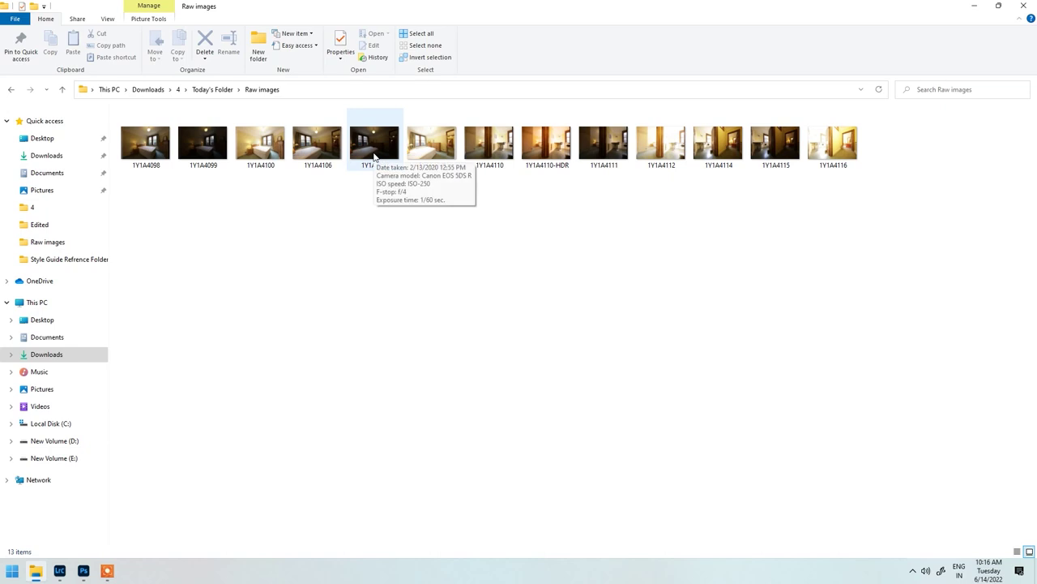
key(ctrl+a)
click(713, 260)
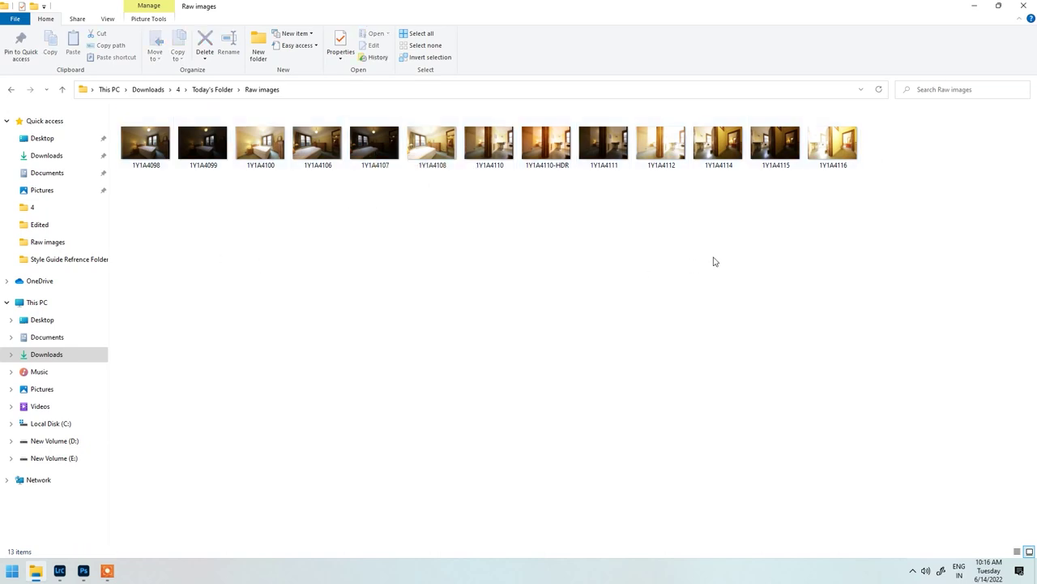
drag(724, 199, 803, 148)
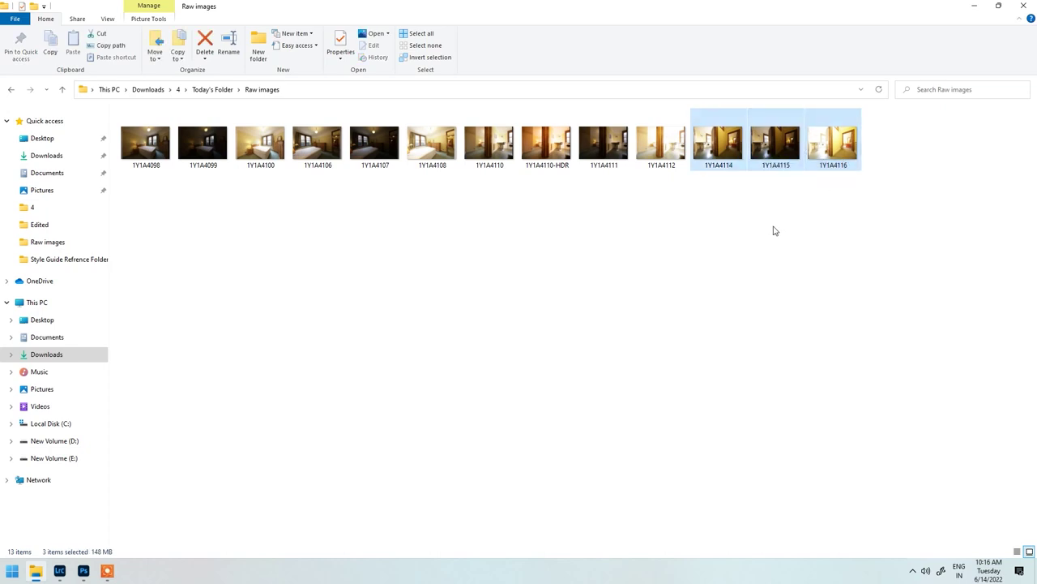
Step: Switch to Lightroom Classic and import the three selected raw photos into the catalog with the Add option
drag(717, 144, 677, 234)
key(alt+Tab)
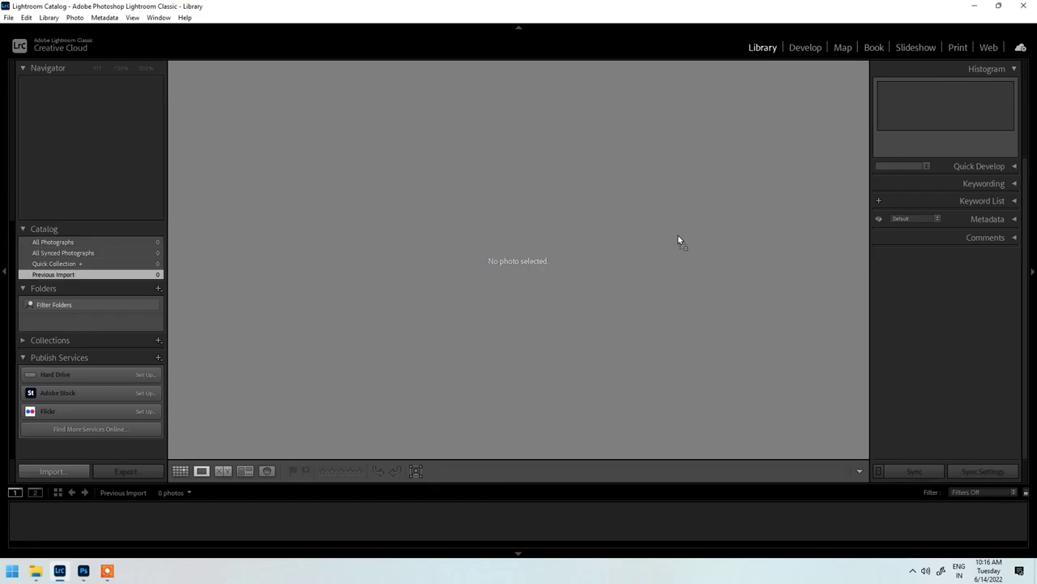
drag(678, 234, 677, 233)
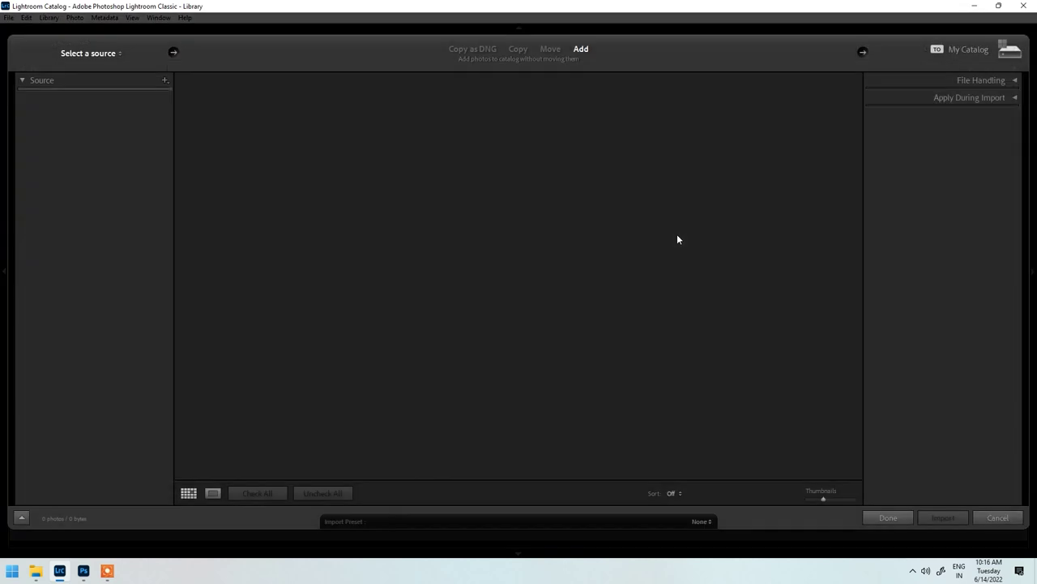
click(946, 519)
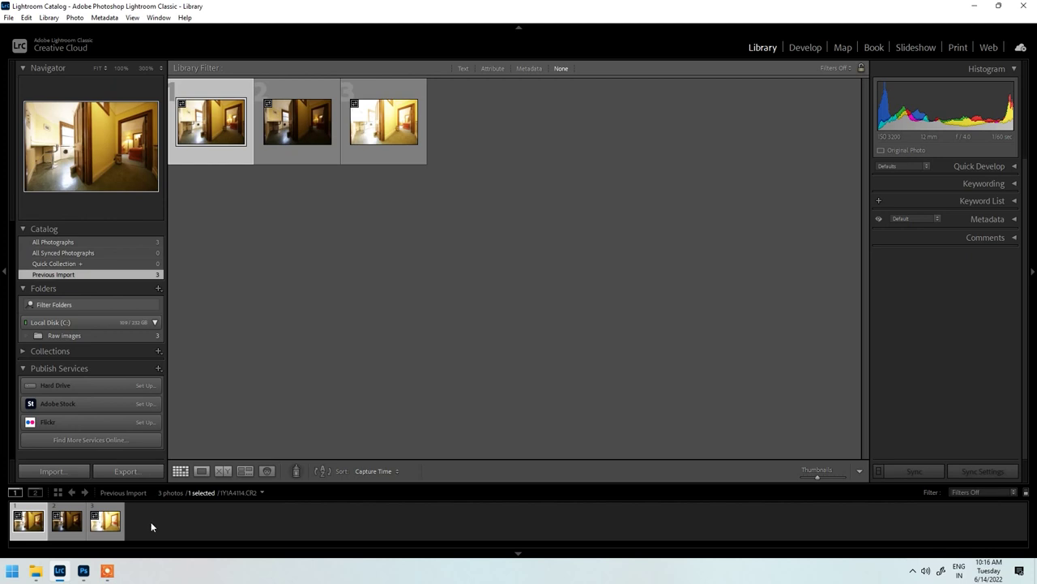
Step: Auto-stack the three imported hallway exposures by capture time
right_click(27, 525)
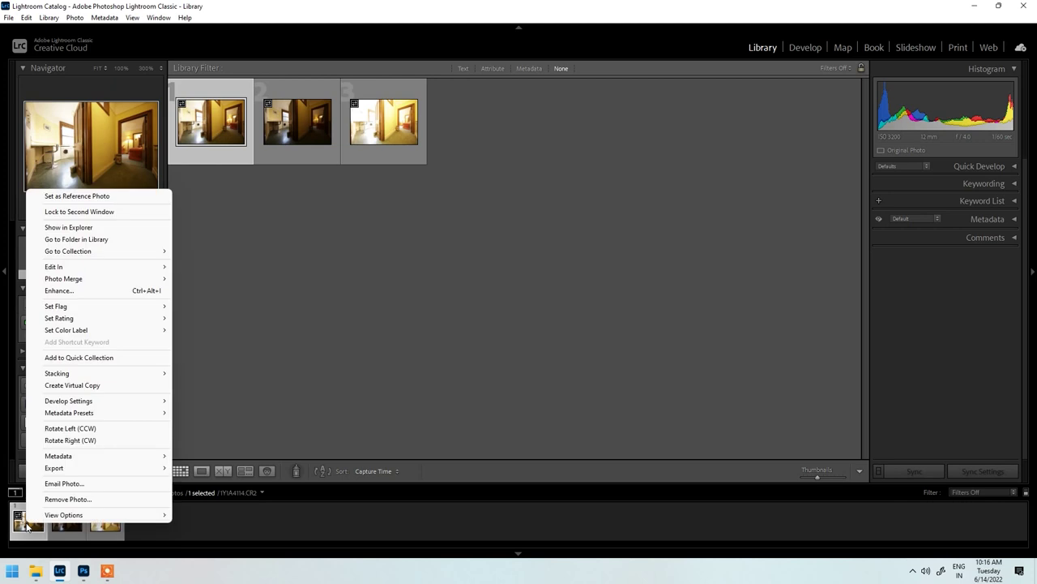
mouse_move(132, 373)
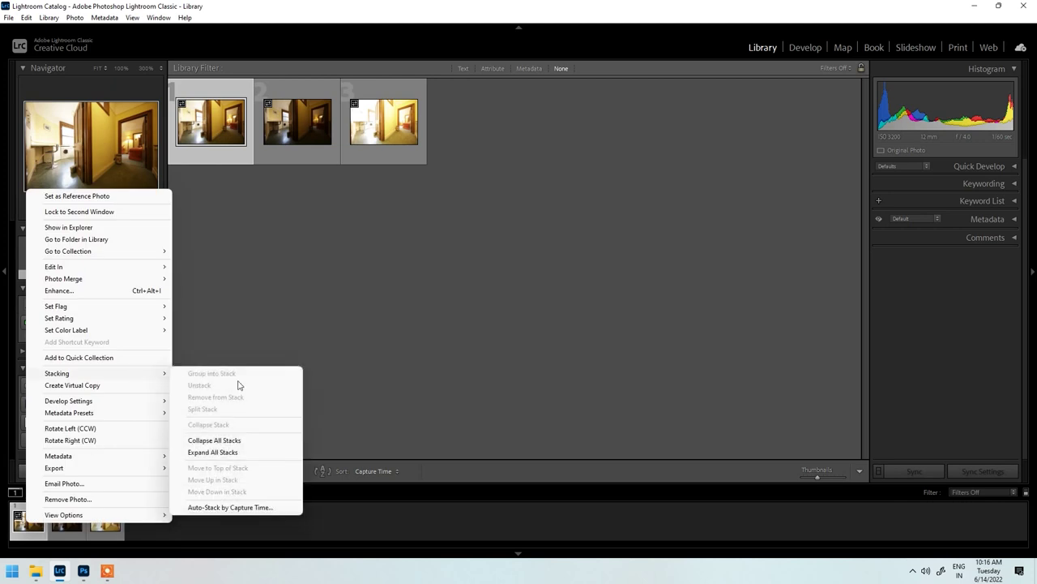
click(231, 506)
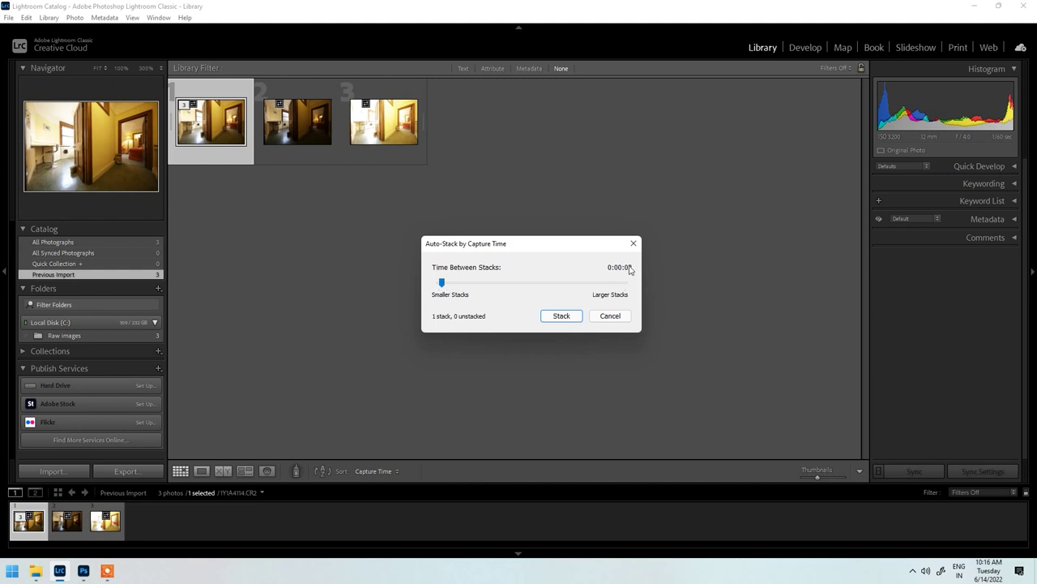
click(562, 316)
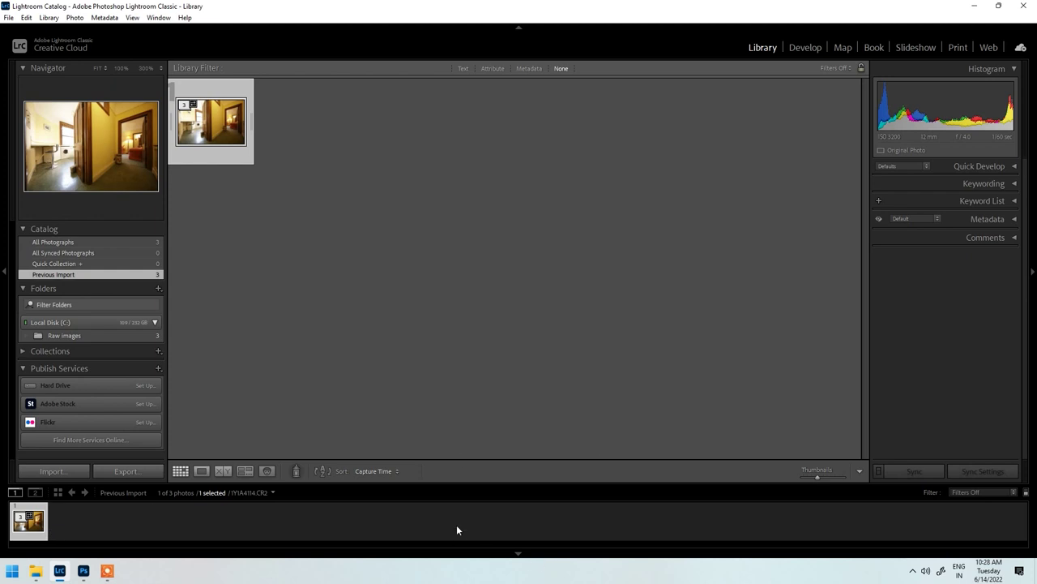
Step: Start an HDR photo merge of the stacked exposures and reposition the merge preview window
right_click(29, 527)
mouse_move(145, 282)
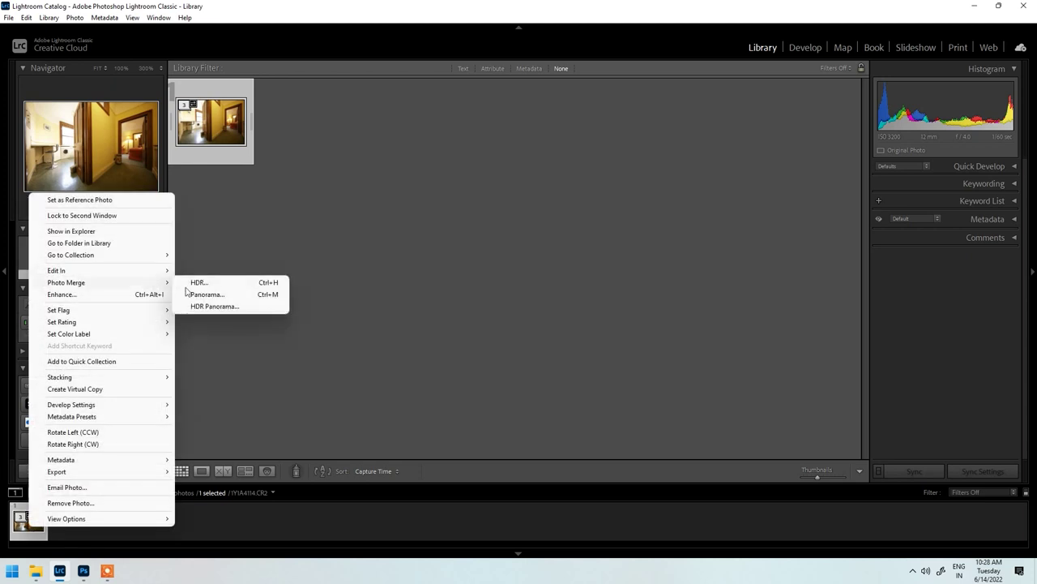
click(227, 284)
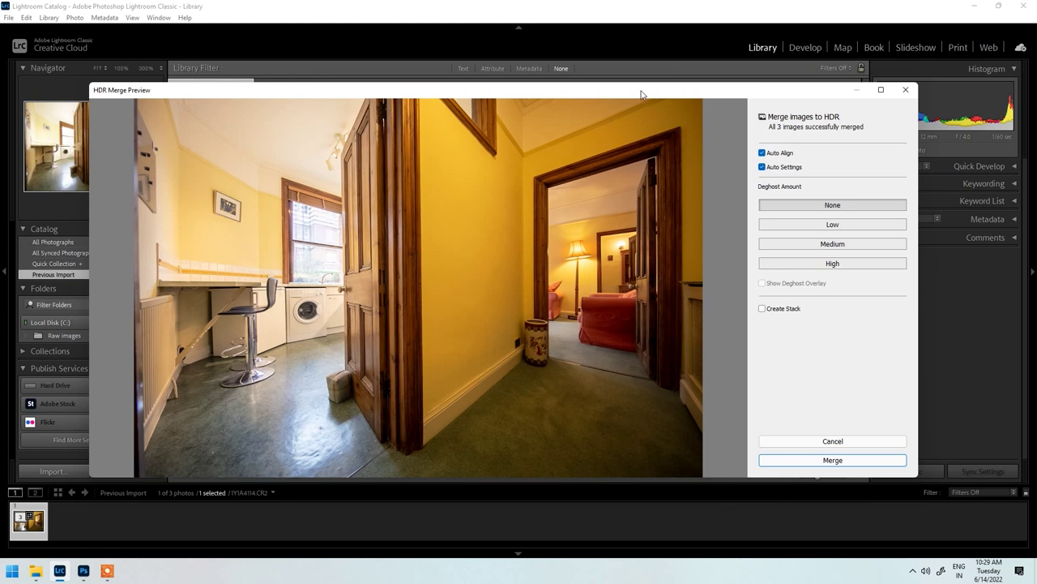
drag(641, 90, 627, 101)
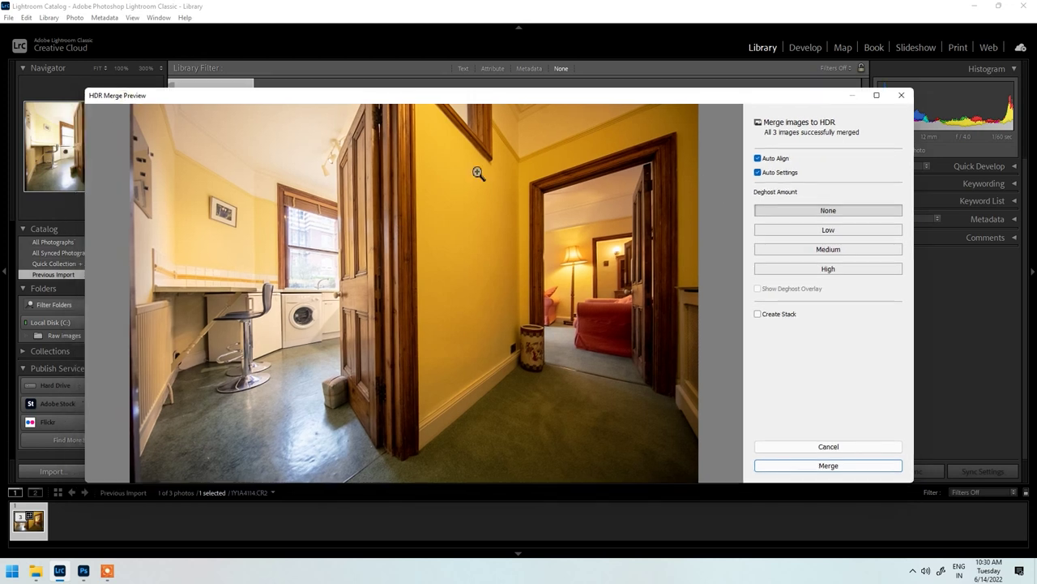
Step: Examine the HDR merge preview up close across the kitchen ceiling, window, floor and hallway
click(575, 148)
drag(626, 150, 443, 275)
drag(287, 243, 584, 234)
drag(227, 297, 287, 262)
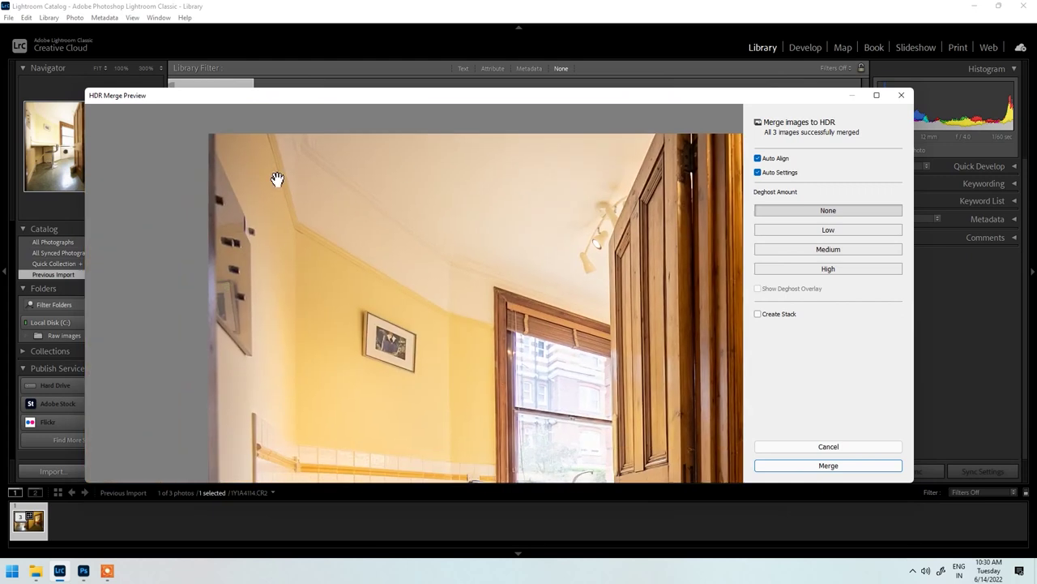
drag(291, 400, 211, 197)
drag(244, 347, 250, 259)
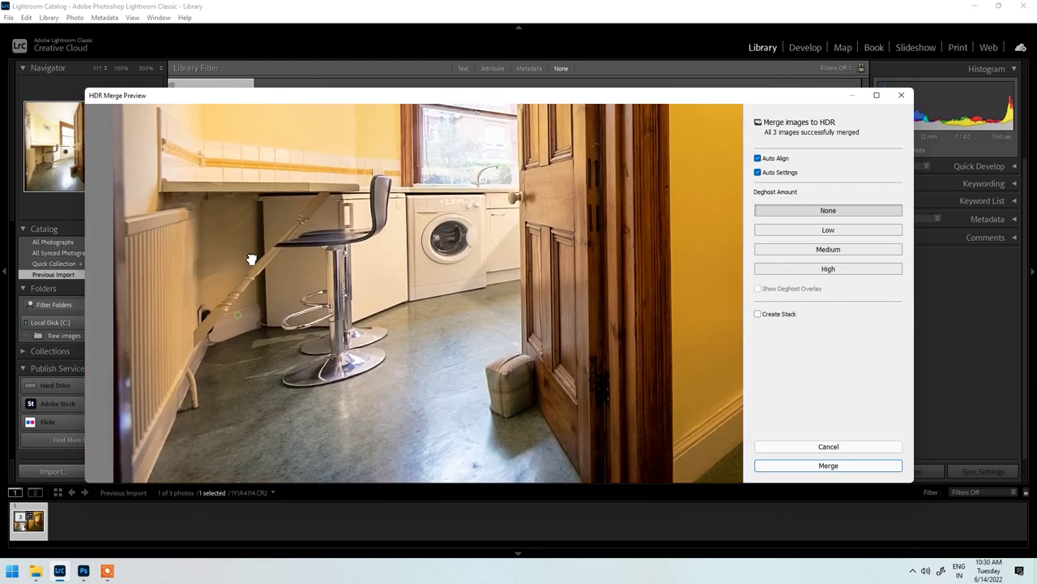
drag(713, 421, 484, 347)
drag(373, 414, 484, 340)
click(484, 340)
click(621, 171)
click(579, 294)
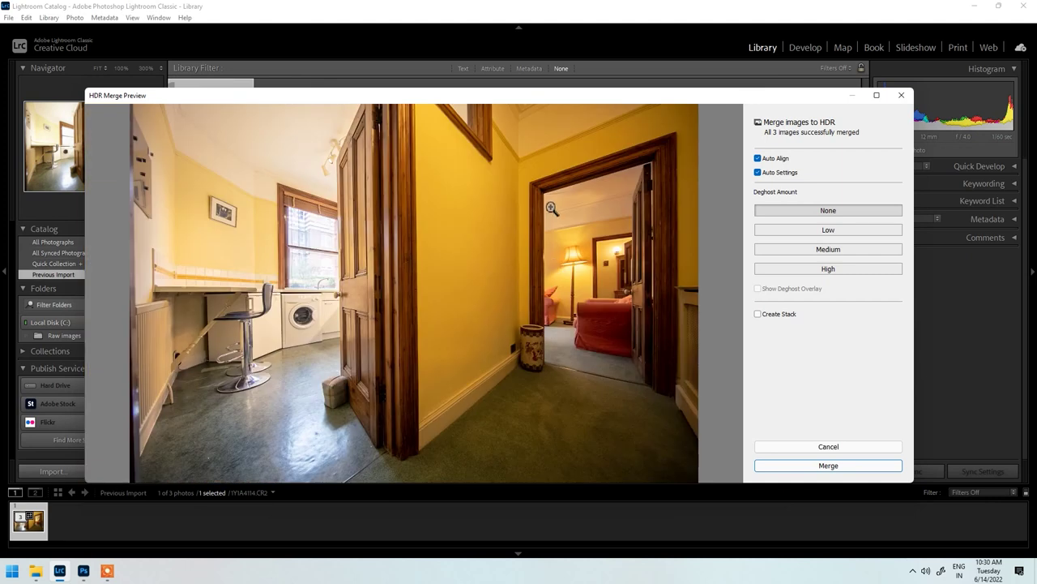
Step: Merge the exposures with Auto Align, Auto Settings and no deghosting, and open the resulting HDR photo in the Develop module
click(828, 465)
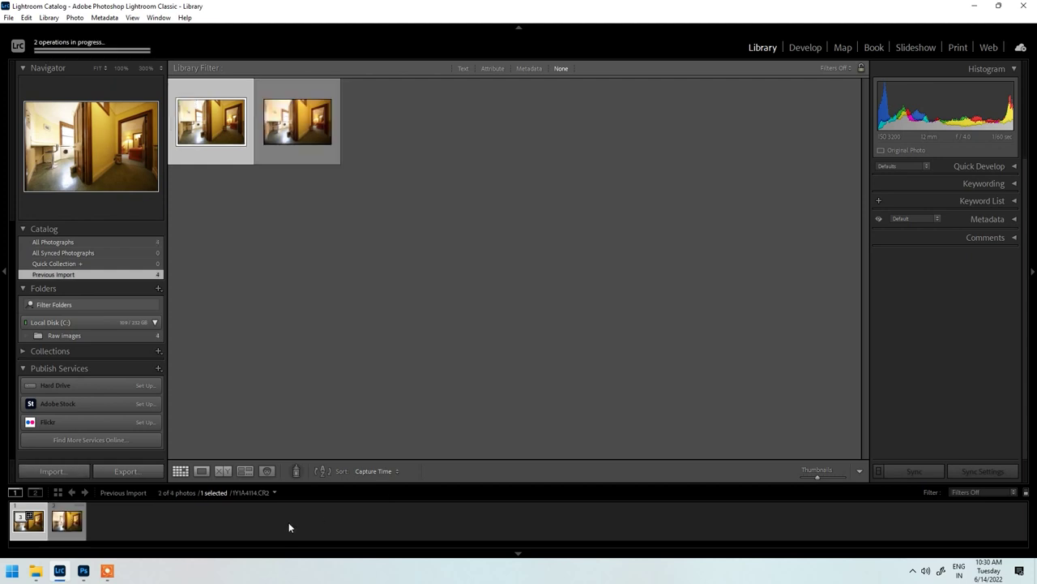
click(65, 519)
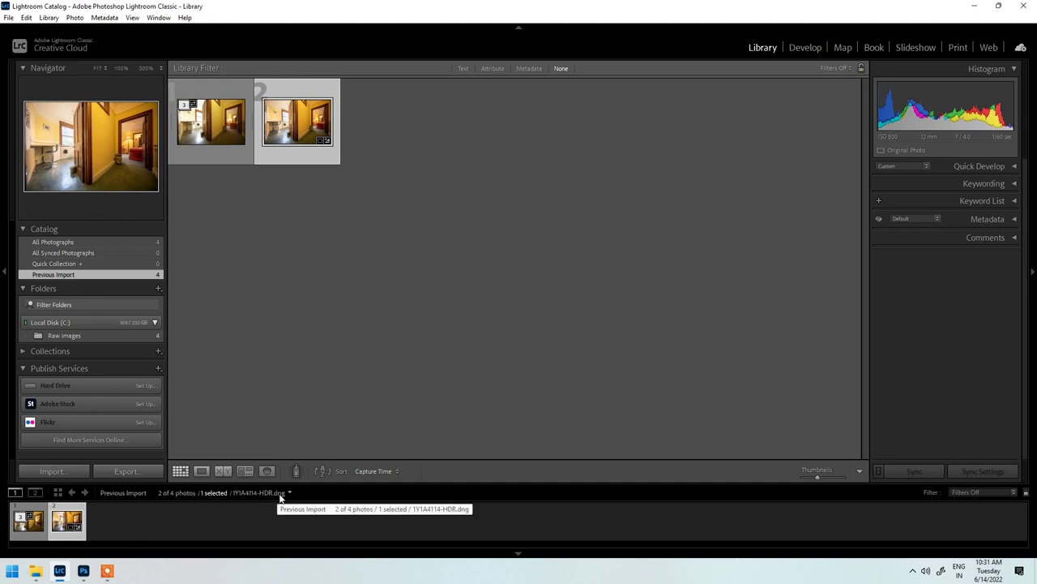
click(803, 47)
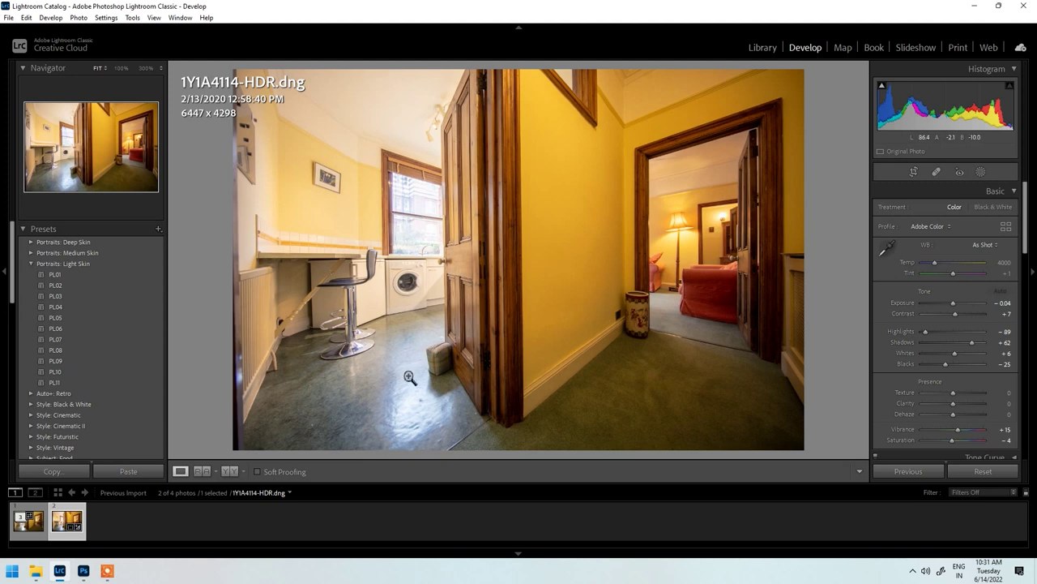
Step: Inspect the kitchen window and the building outside it at 100% in the HDR photo
click(425, 220)
drag(338, 111, 356, 139)
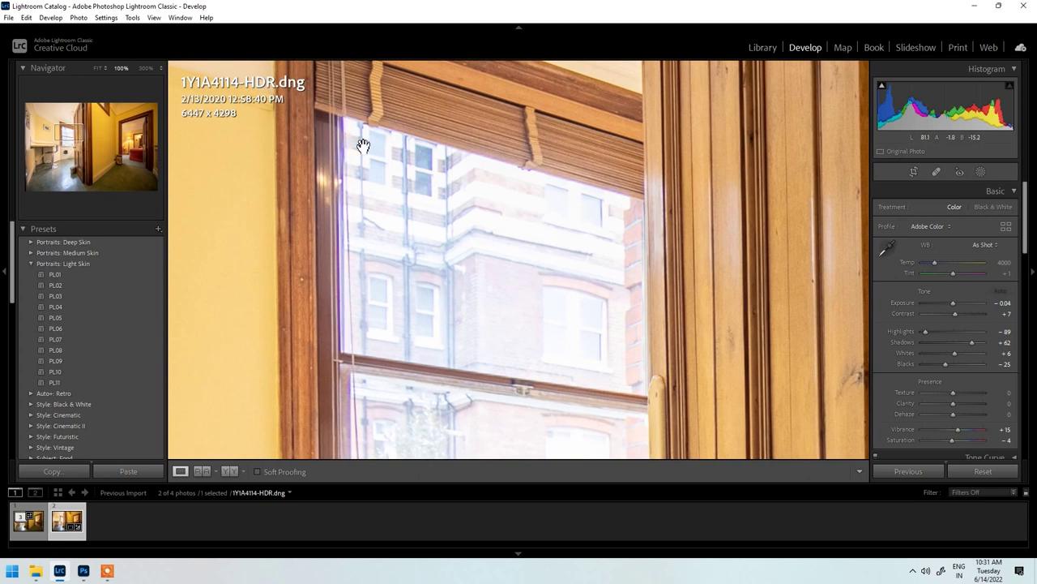
drag(490, 211, 394, 222)
click(378, 225)
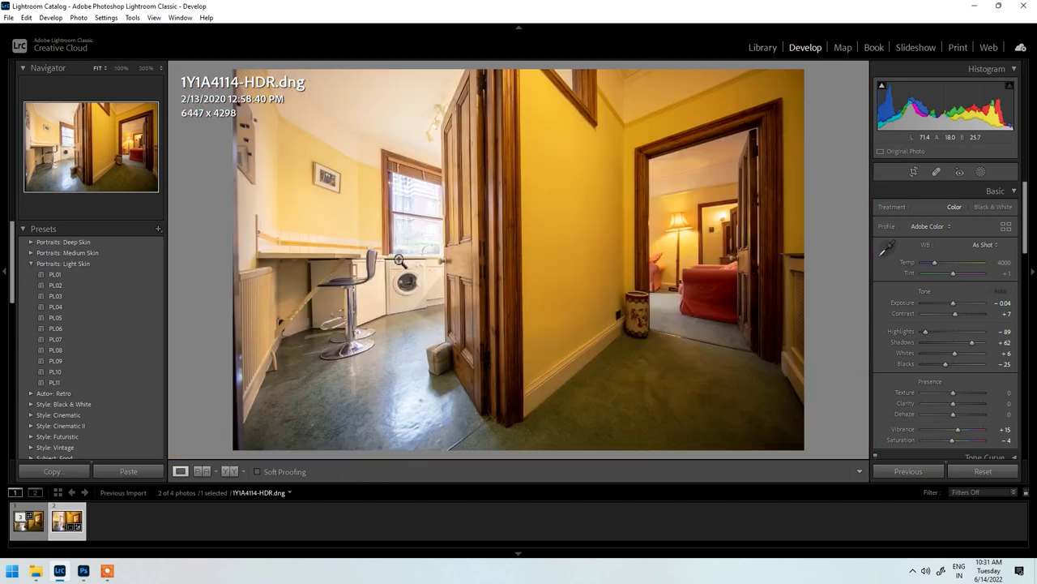
click(428, 251)
drag(419, 222, 403, 258)
click(402, 258)
click(413, 200)
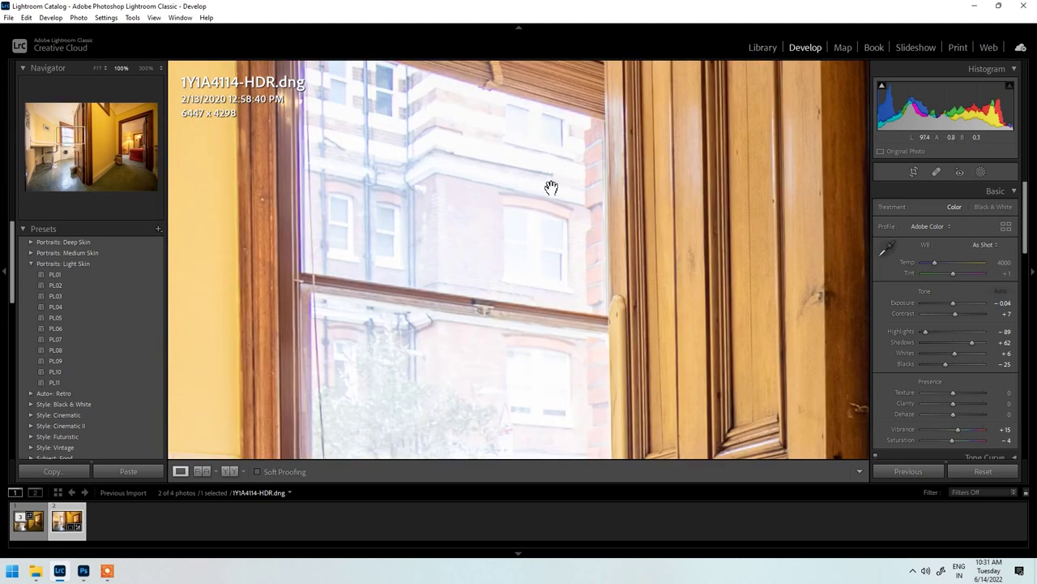
drag(551, 188, 455, 344)
click(455, 345)
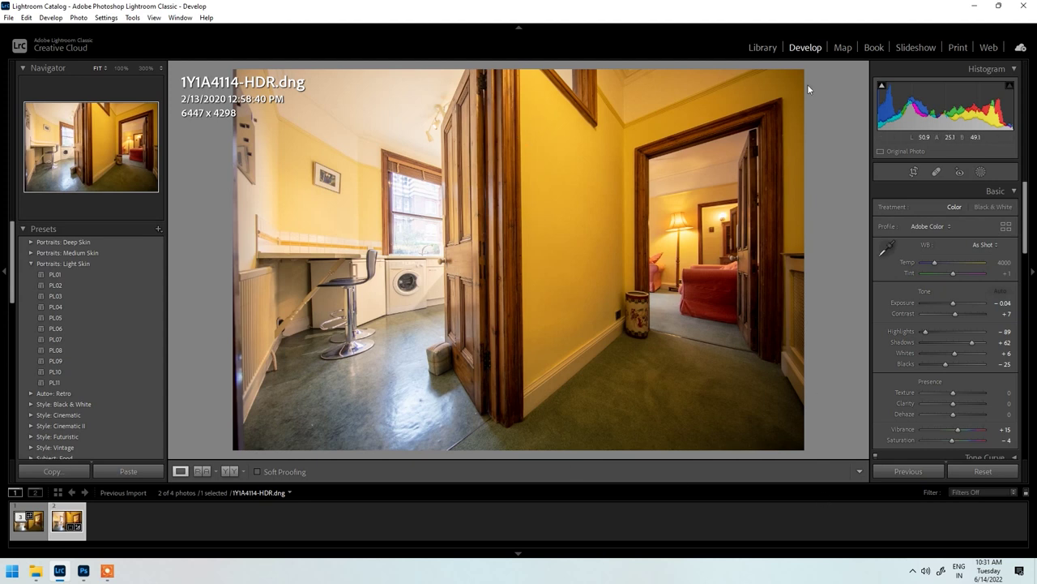
Step: Inspect the lamp, red sofa and open door in the room beyond the doorway at 100%
click(712, 218)
click(516, 257)
click(627, 289)
click(697, 310)
click(753, 262)
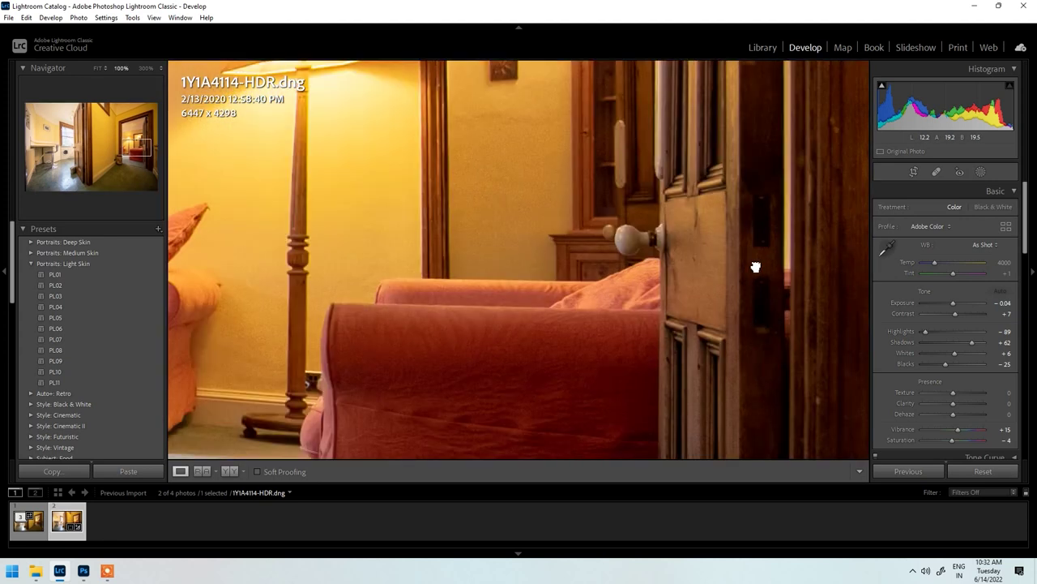
click(755, 266)
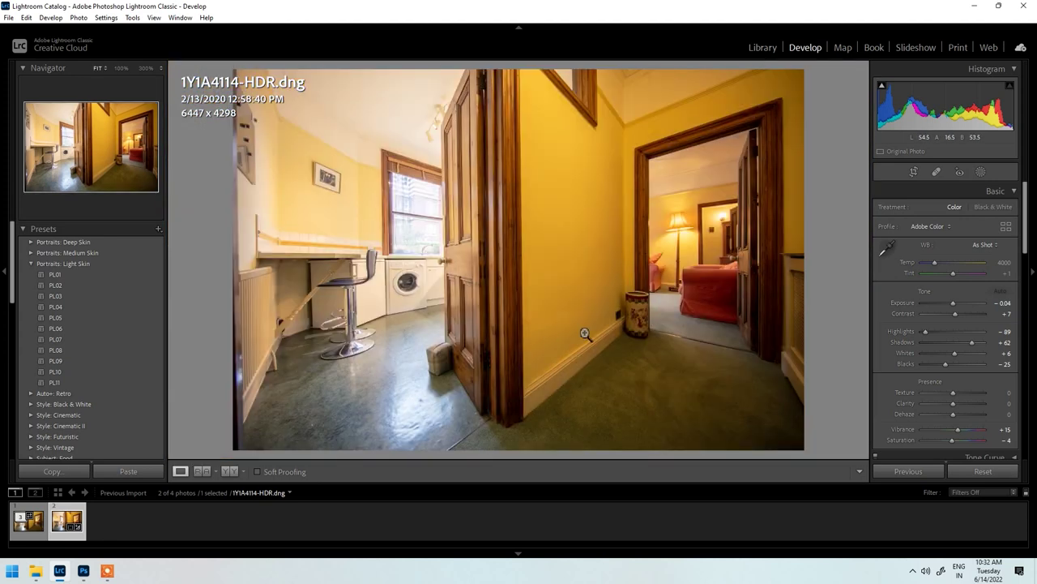
Step: Inspect the yellow hallway wall, the kitchen floor and the wall with the framed picture at 100%
click(646, 209)
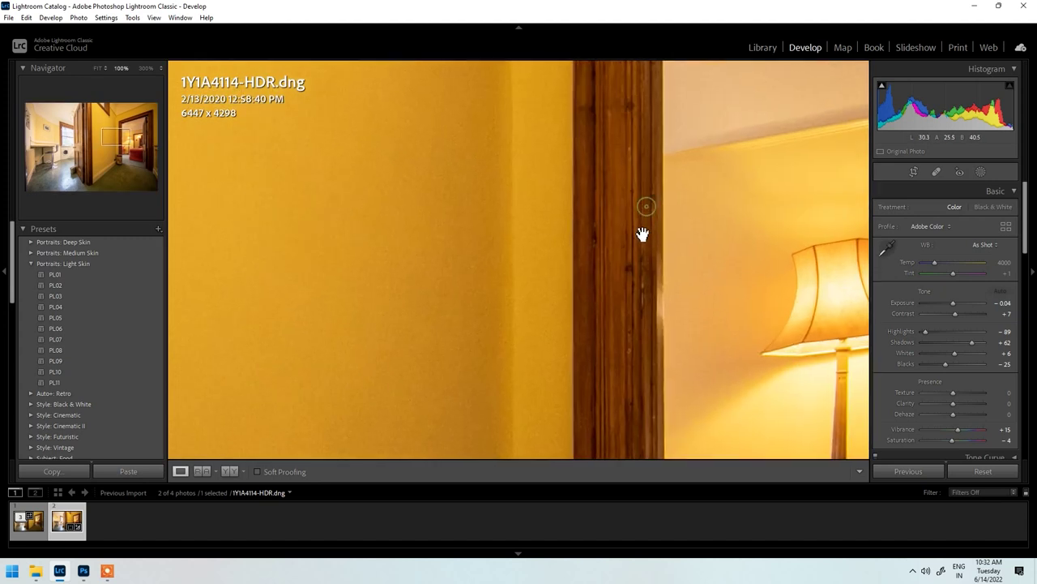
drag(426, 257, 456, 134)
click(539, 262)
click(562, 256)
drag(597, 260, 573, 234)
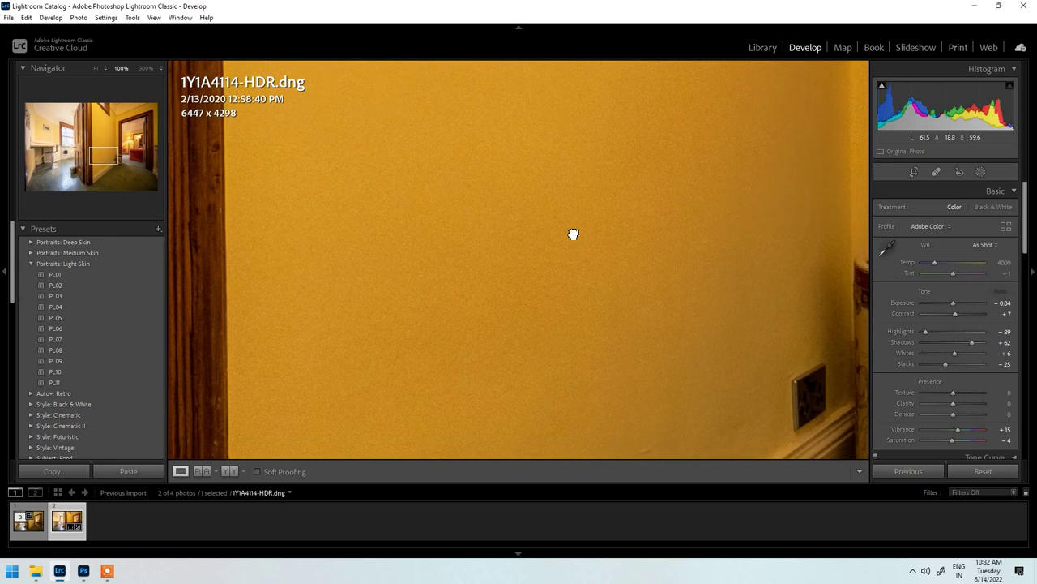
drag(656, 203, 502, 248)
click(524, 235)
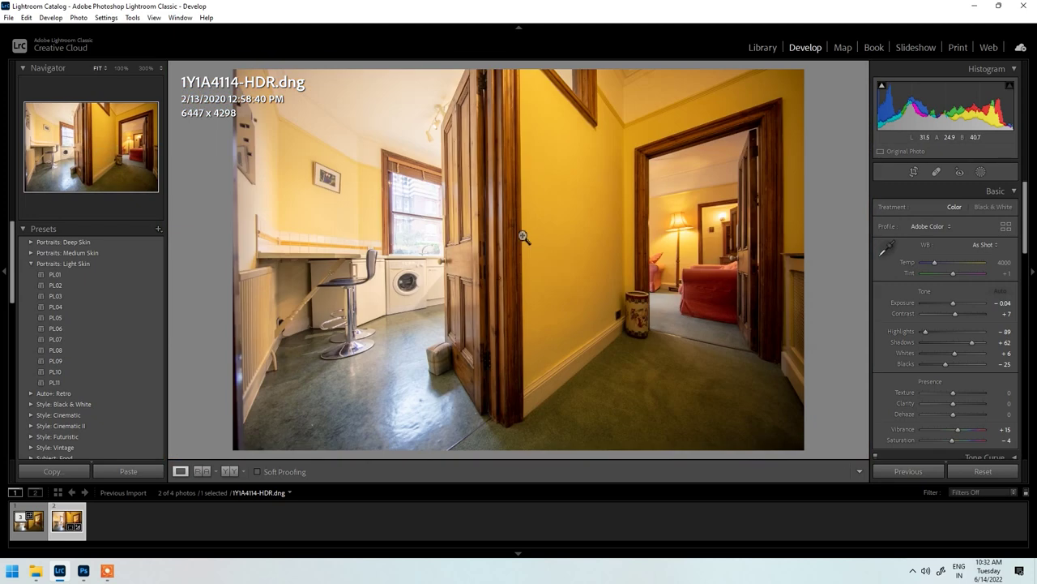
click(313, 422)
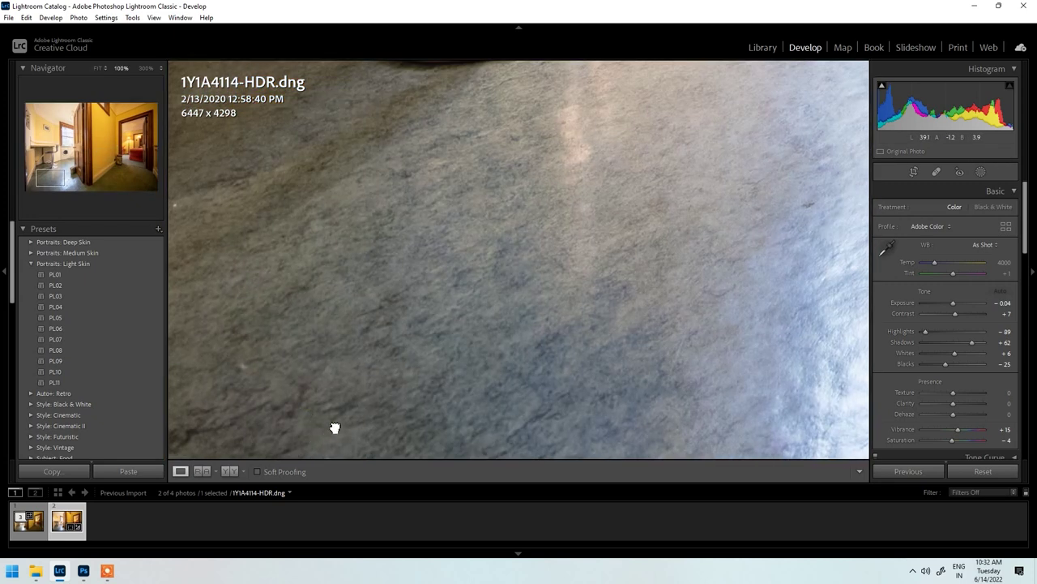
drag(336, 429, 378, 327)
click(372, 356)
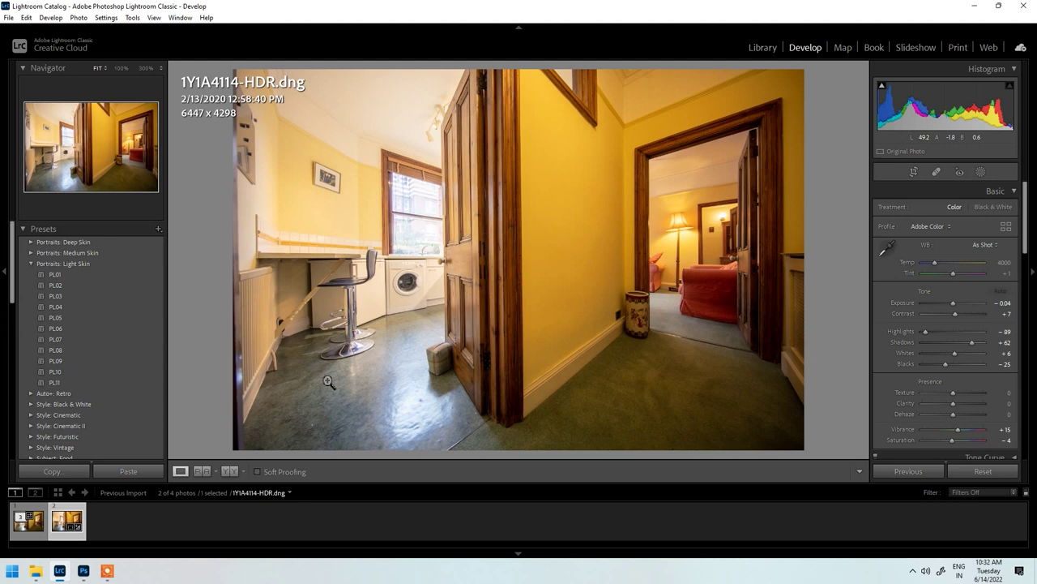
click(262, 147)
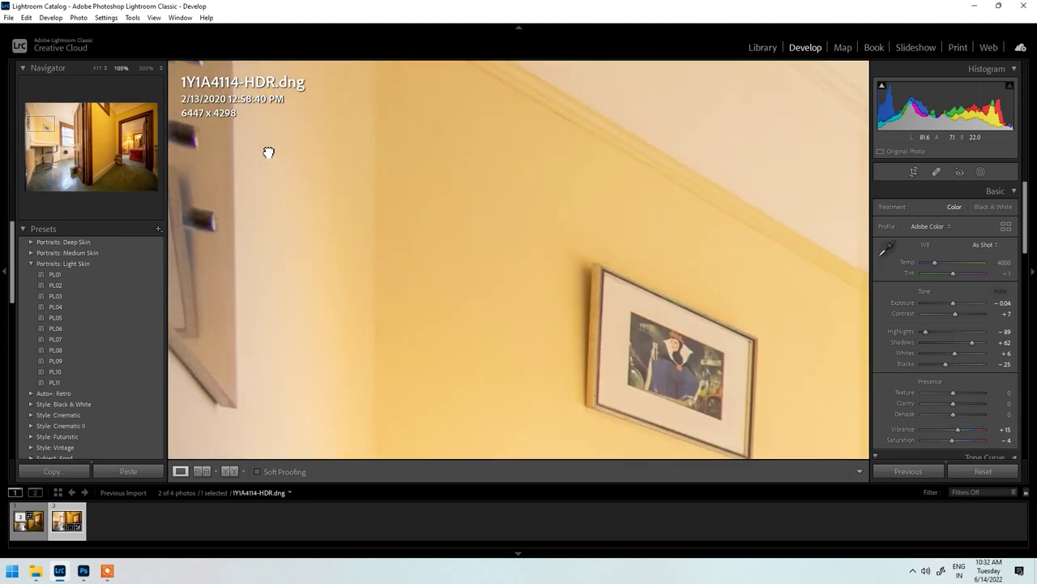
click(268, 153)
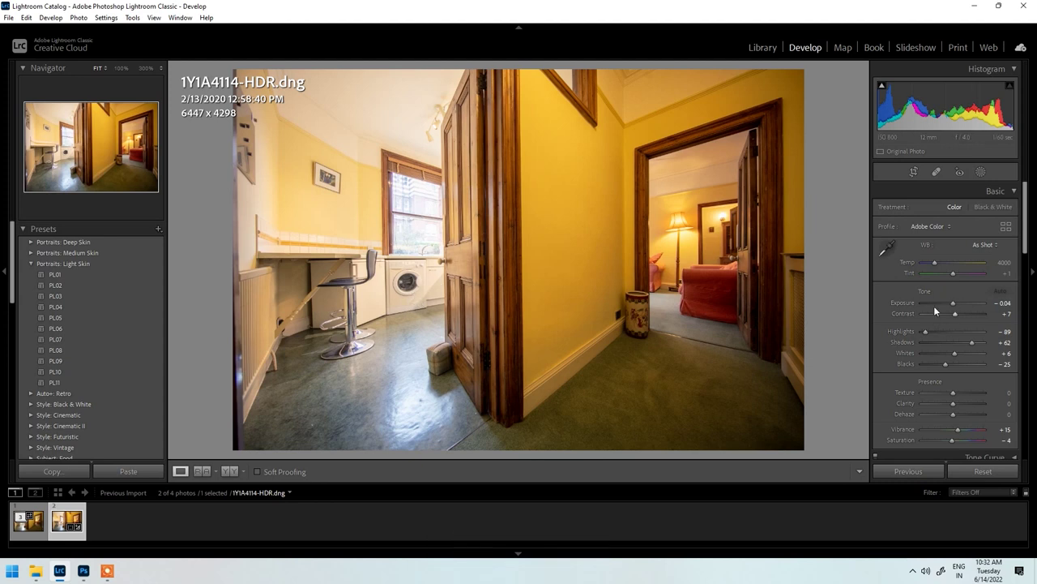
Step: Compare the window edges up close with Remove Chromatic Aberration off and on, leaving the correction enabled
scroll(934, 306, down, 5)
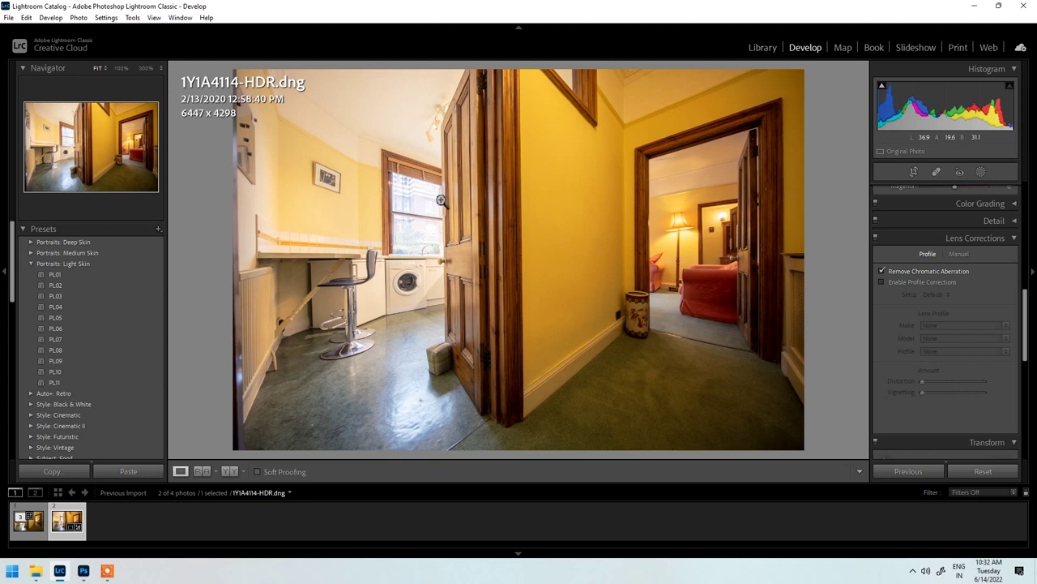
click(394, 202)
drag(422, 240, 492, 289)
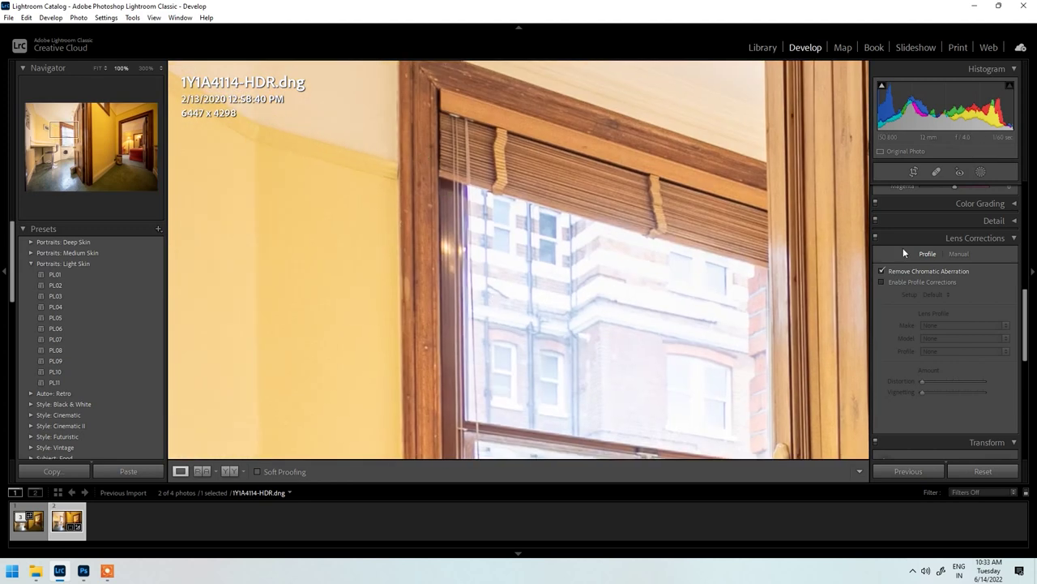
click(892, 273)
click(892, 270)
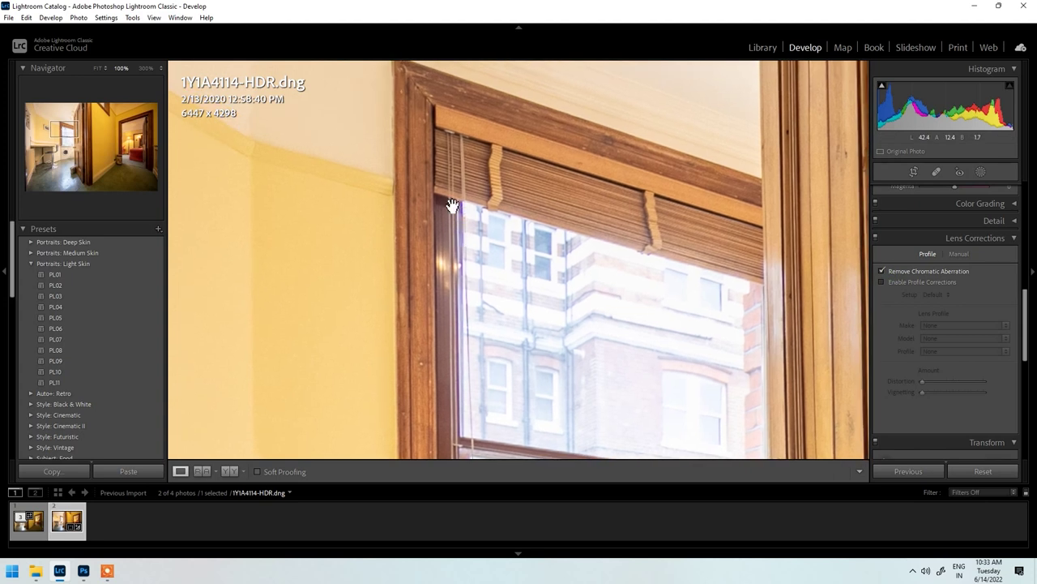
click(883, 270)
click(510, 274)
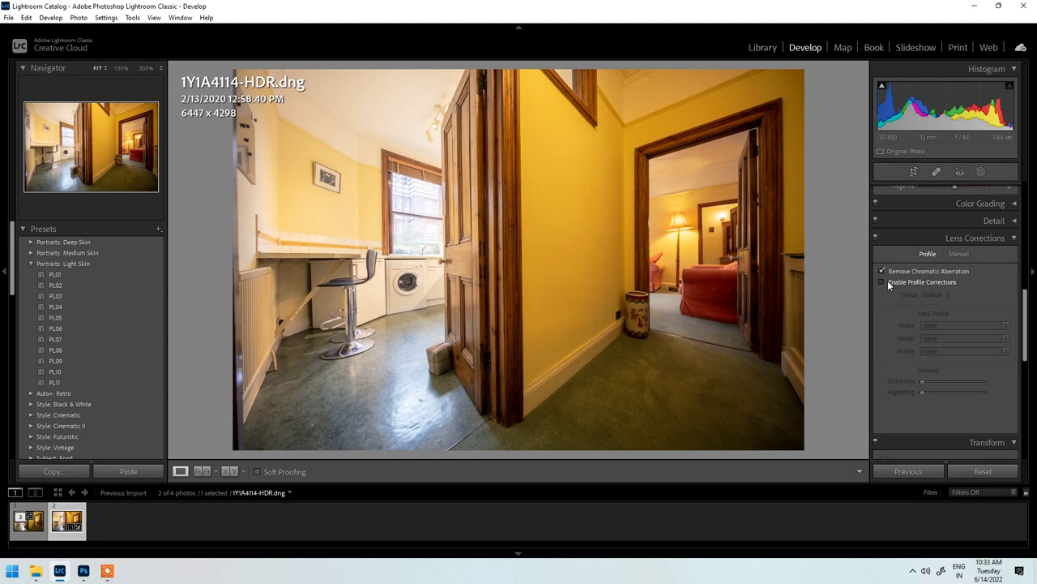
Step: Toggle the lens profile corrections off and on to compare their effect, leaving Enable Profile Corrections on
click(888, 280)
click(887, 281)
click(887, 280)
click(887, 280)
click(887, 281)
click(884, 282)
click(883, 281)
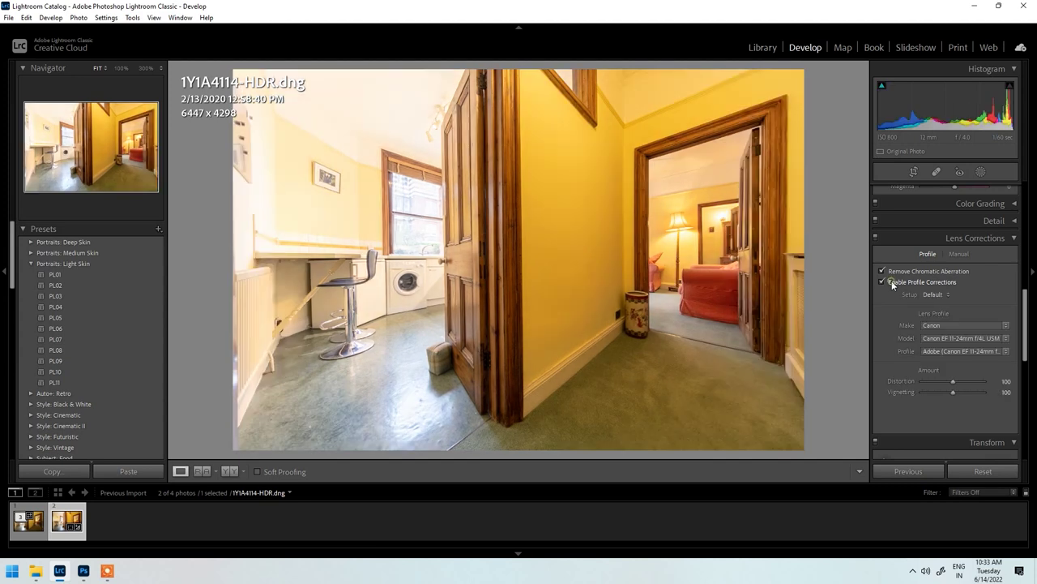
click(891, 281)
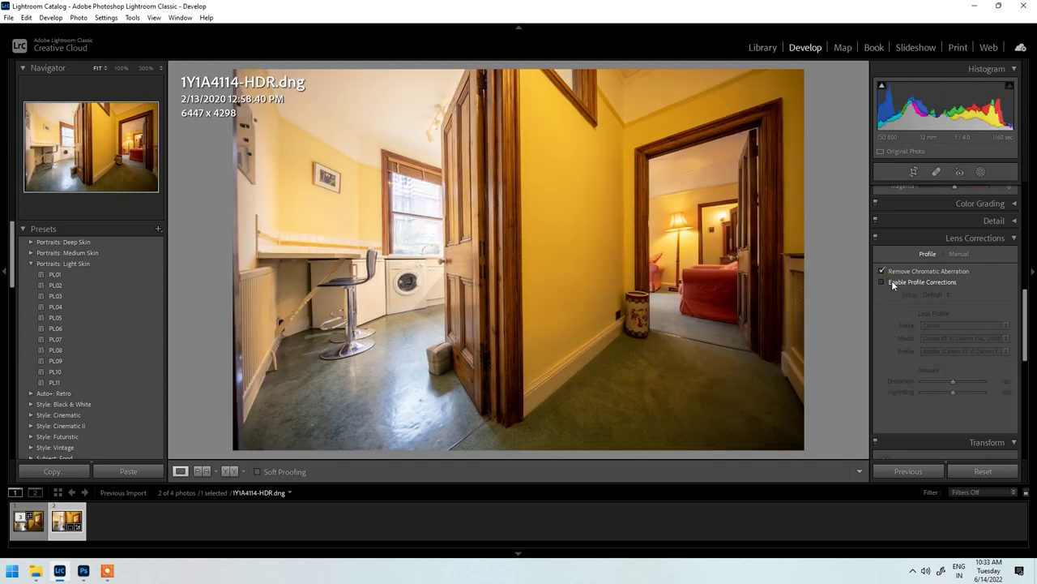
click(892, 281)
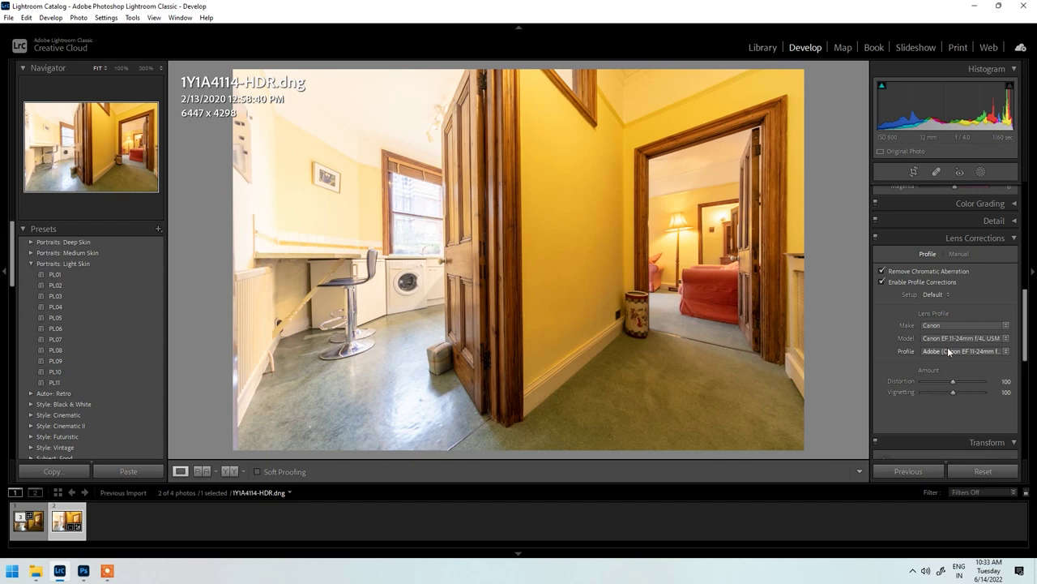
Step: Set the lens profile's Vignetting correction amount to 58
click(979, 382)
click(940, 391)
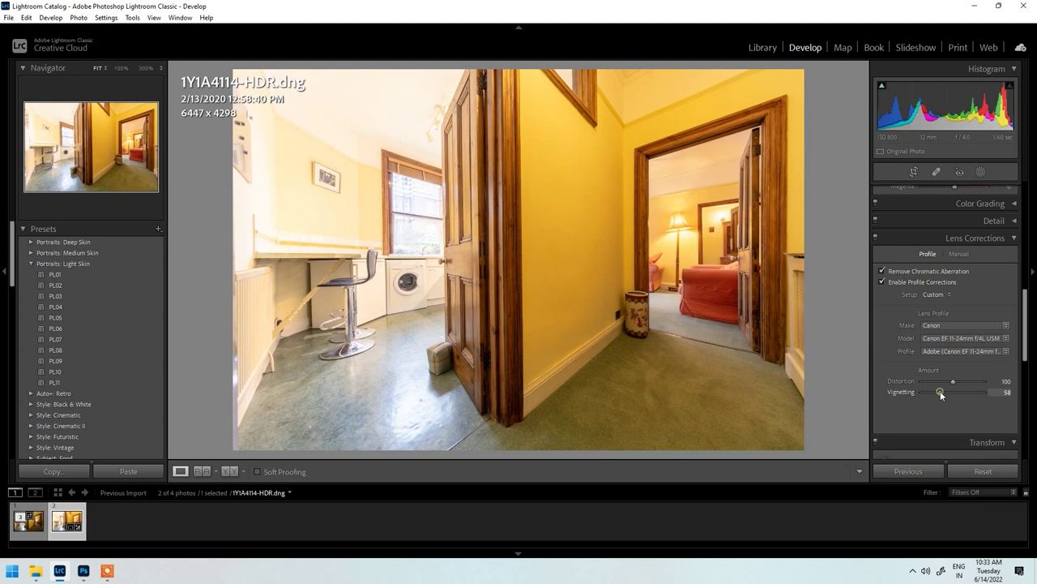
drag(940, 391, 940, 390)
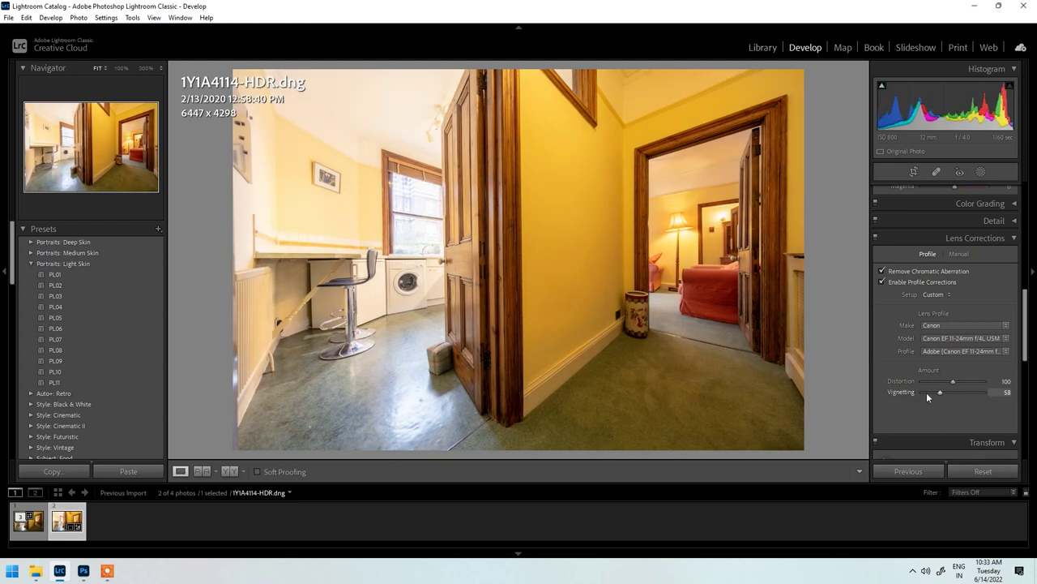
Step: Try adjusting the lens profile's Distortion correction amount
click(959, 381)
drag(953, 382, 958, 382)
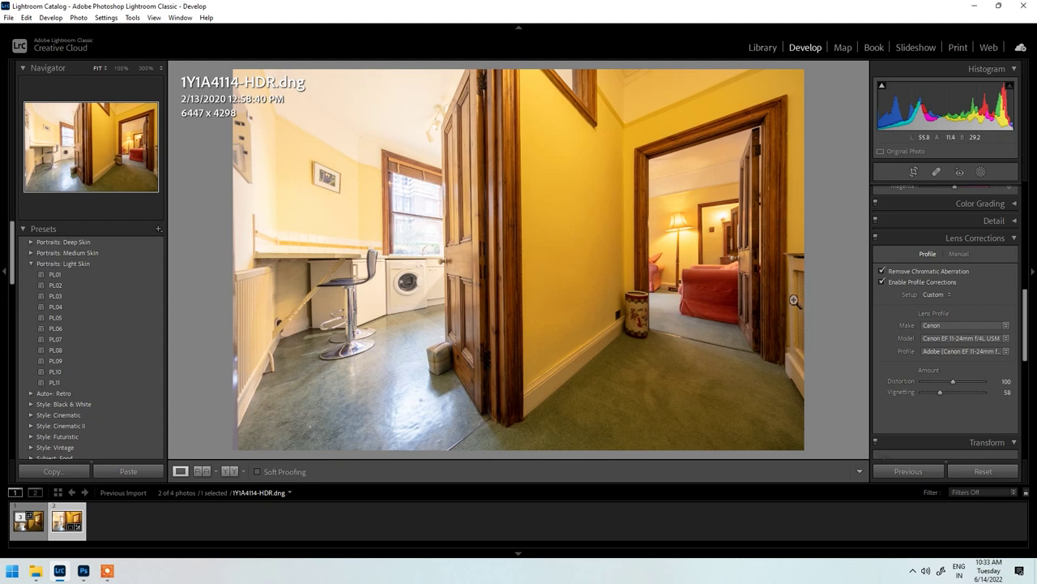
Step: Enable Constrain Crop and apply the Auto Upright perspective correction to the HDR photo
scroll(949, 288, down, 5)
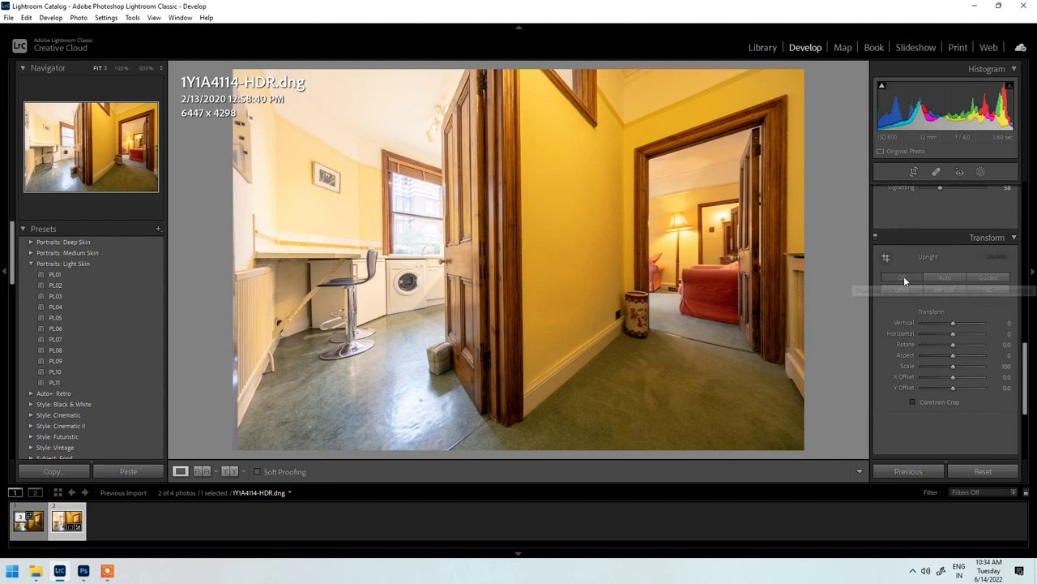
click(989, 278)
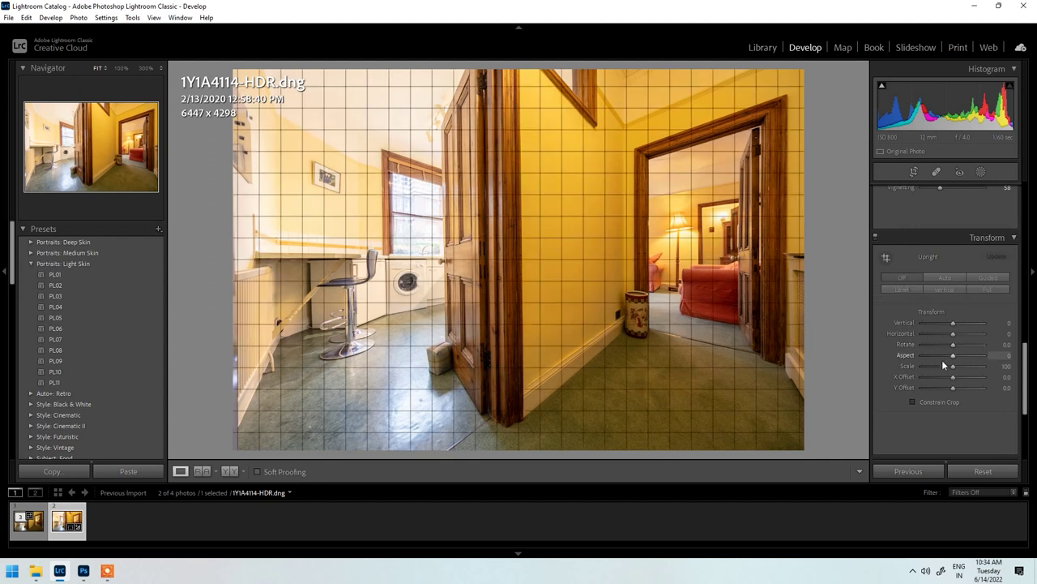
key(Escape)
click(921, 402)
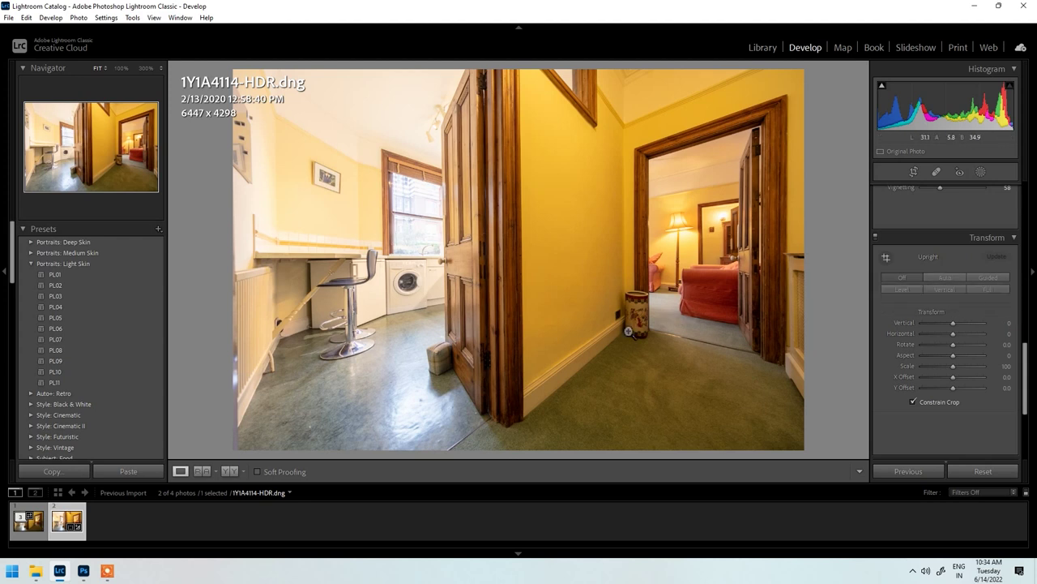
click(945, 279)
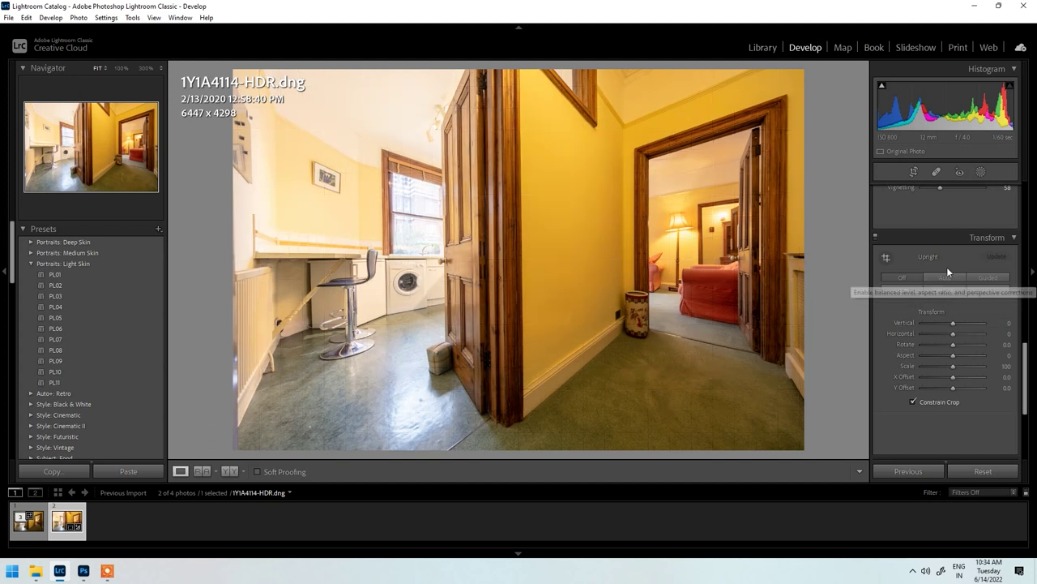
click(944, 287)
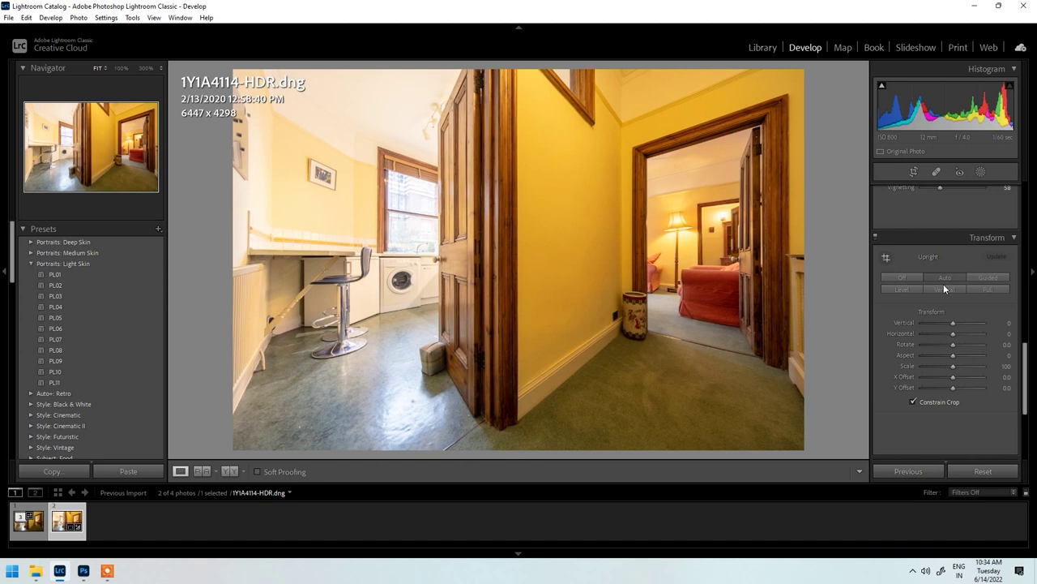
Step: Set the Transform Rotate amount to +0.1 to straighten the door frames against the grid
click(953, 345)
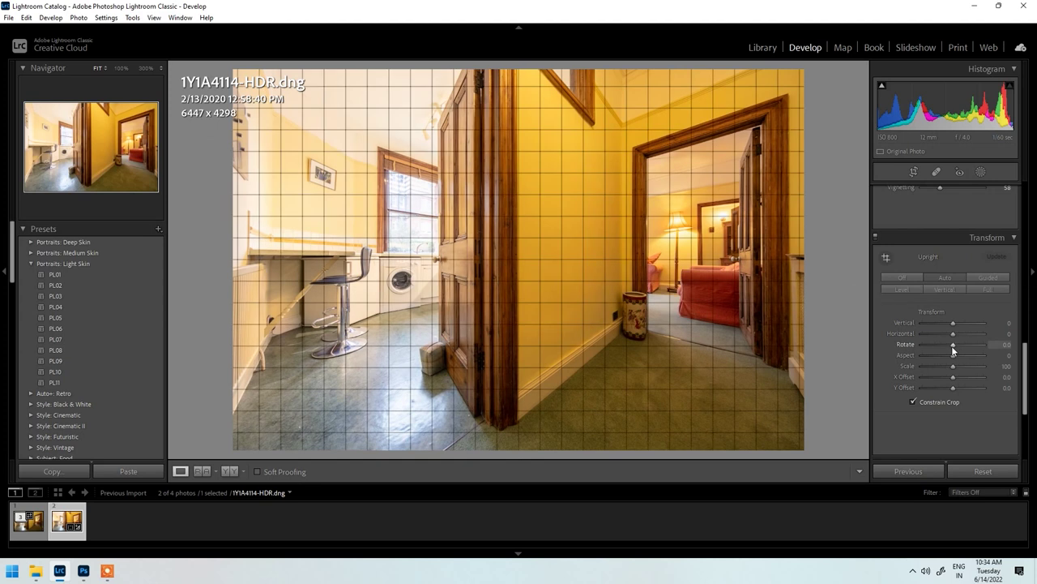
drag(953, 349, 952, 355)
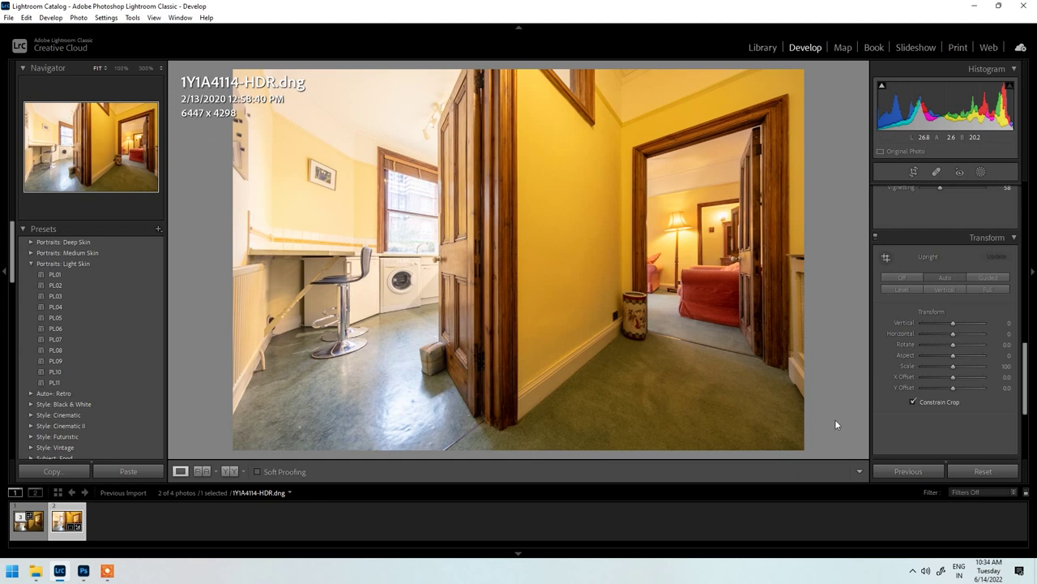
drag(955, 343, 954, 340)
scroll(955, 341, up, 2)
drag(948, 251, 954, 222)
scroll(948, 349, down, 5)
scroll(951, 259, up, 2)
drag(950, 270, 951, 246)
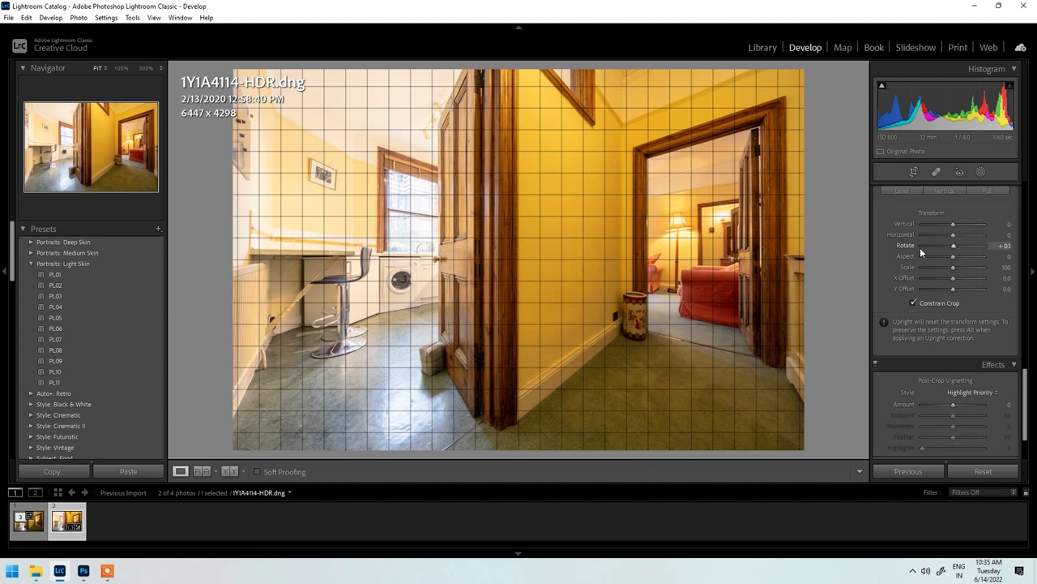
Step: Compare the original and edited versions of the photo, first by toggling the full view and finally side by side
key(backslash)
key(backslash)
key(backslash)
key(backslash)
key(backslash)
key(backslash)
key(backslash)
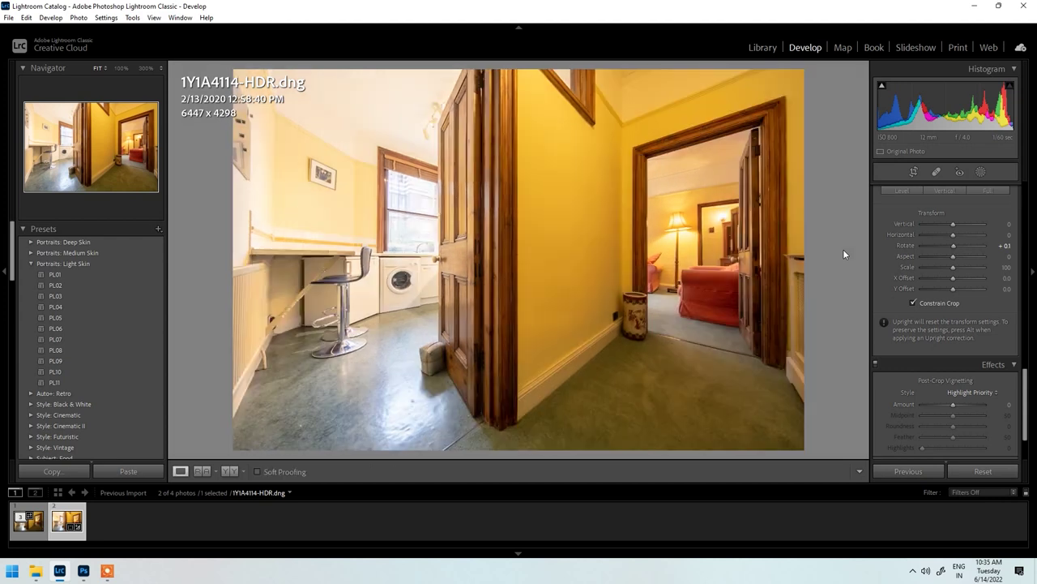
key(backslash)
key(backslash)
key(backslash)
key(backslash)
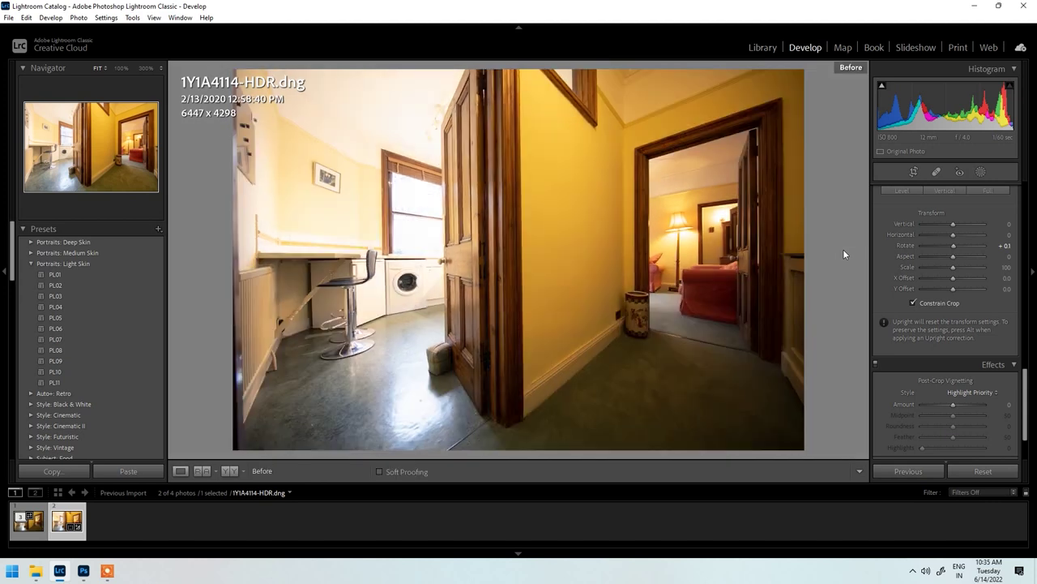
key(backslash)
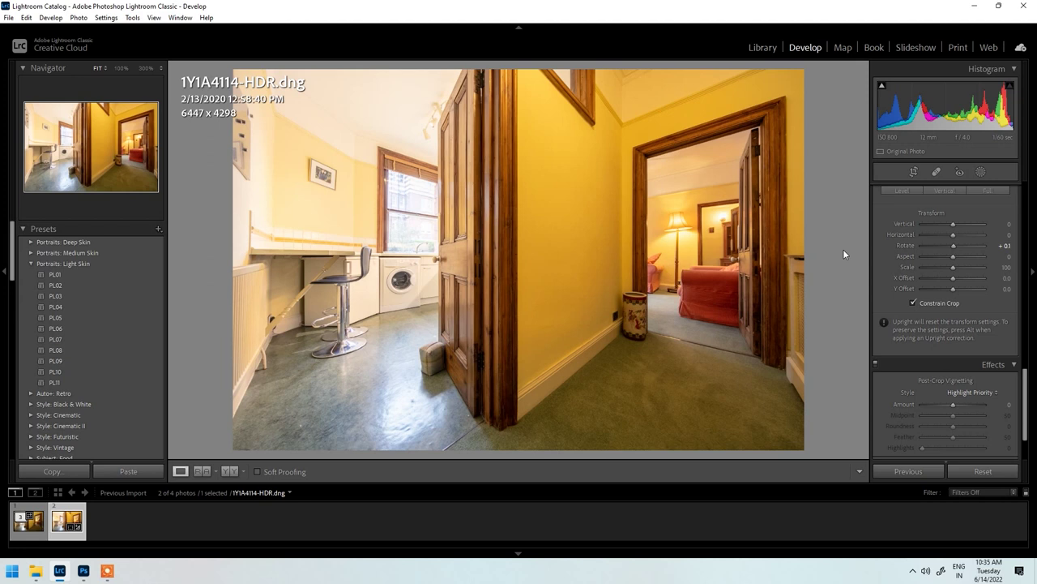
key(y)
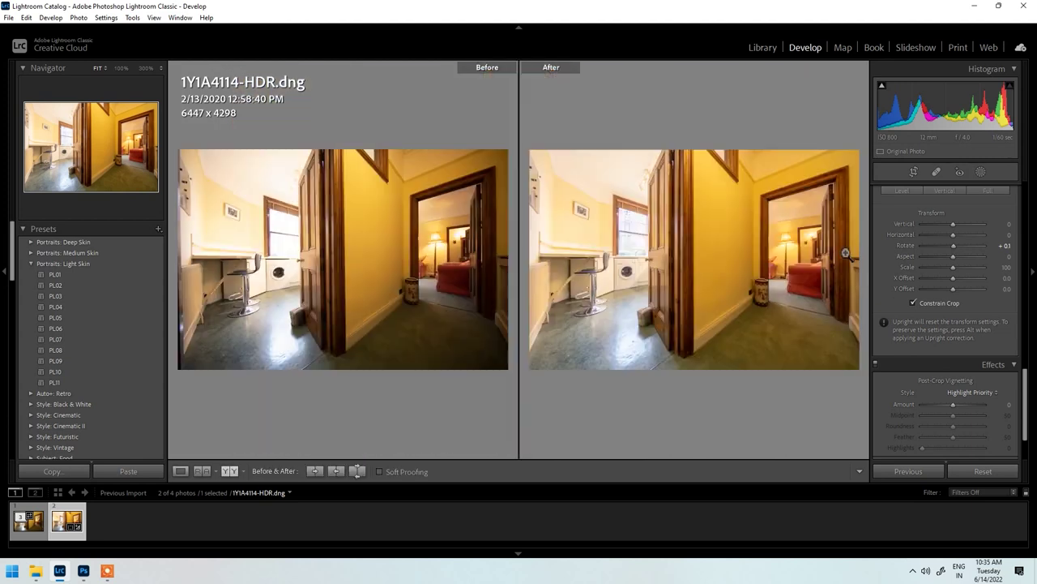
key(y)
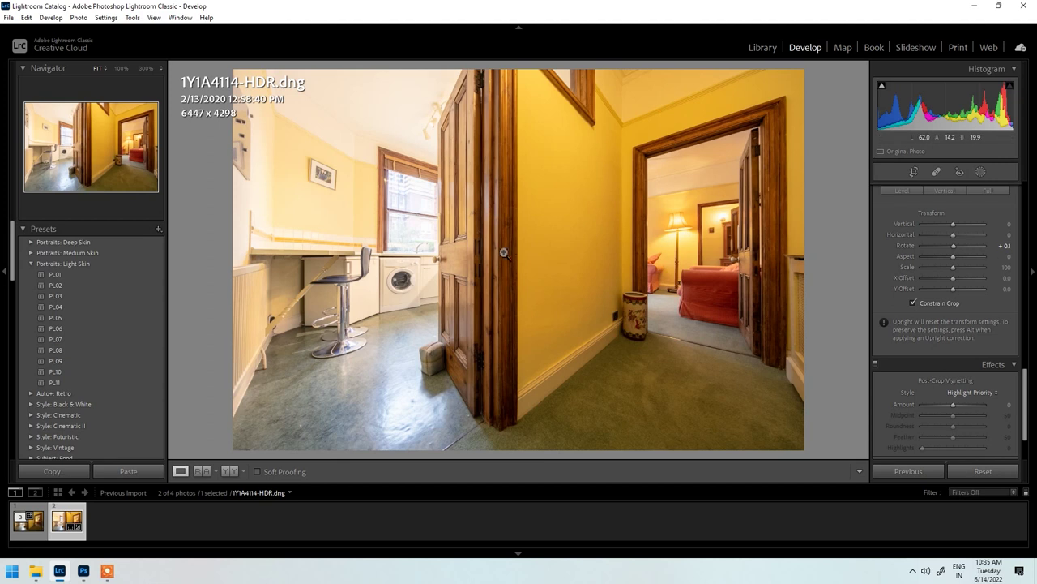
Step: Reset the photo's Vibrance and Saturation to 0
scroll(928, 301, up, 10)
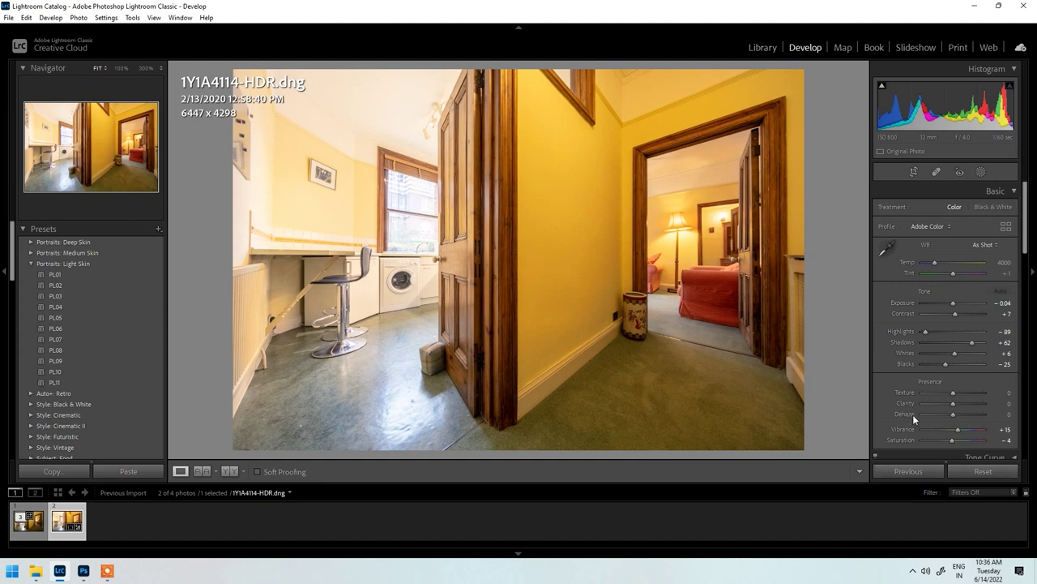
double_click(957, 427)
double_click(954, 440)
Step: Set Exposure to -0.44, Contrast to +25, Highlights to -74, Shadows to +53 and Blacks to +60, and compare with the original side by side
drag(926, 330, 893, 330)
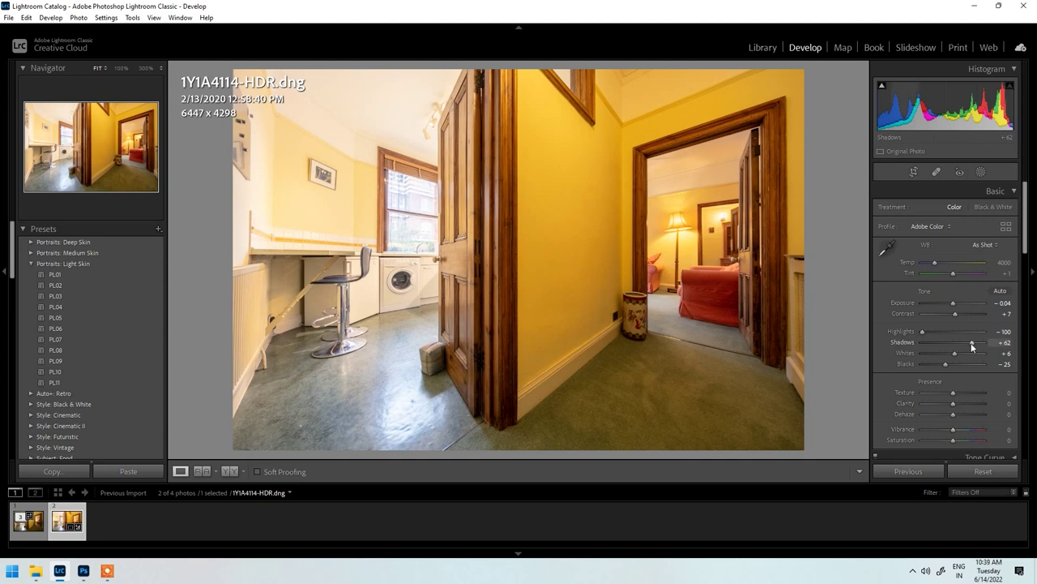
mouse_move(972, 343)
mouse_down()
mouse_move(953, 363)
mouse_move(968, 363)
mouse_up()
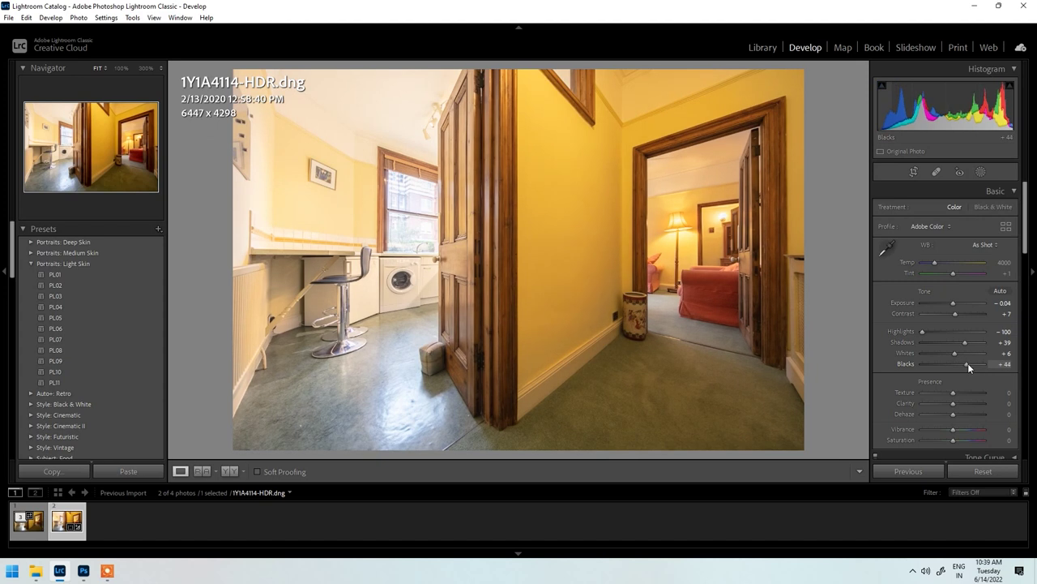
click(951, 301)
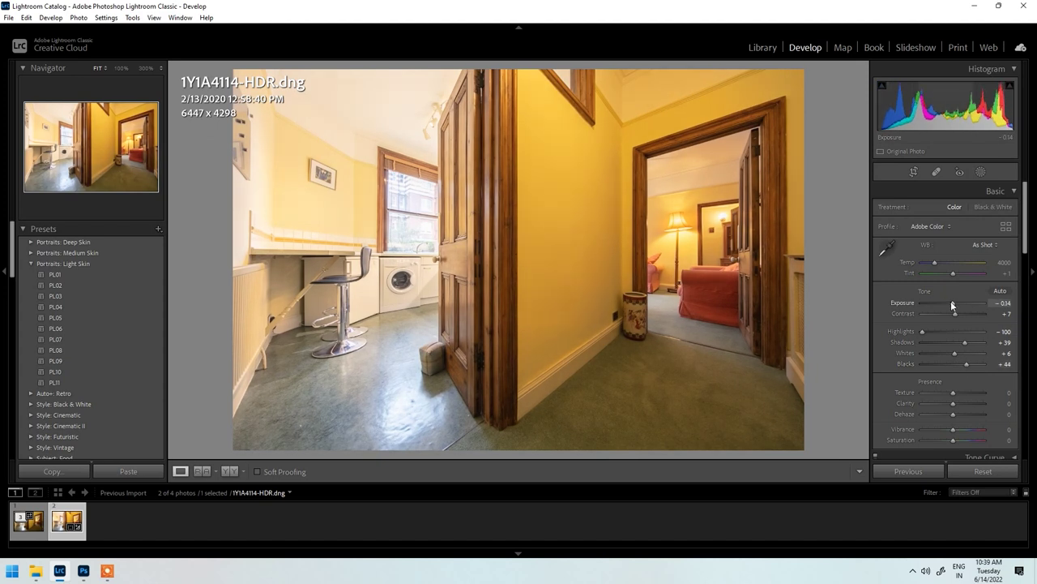
key(Down)
key(Down)
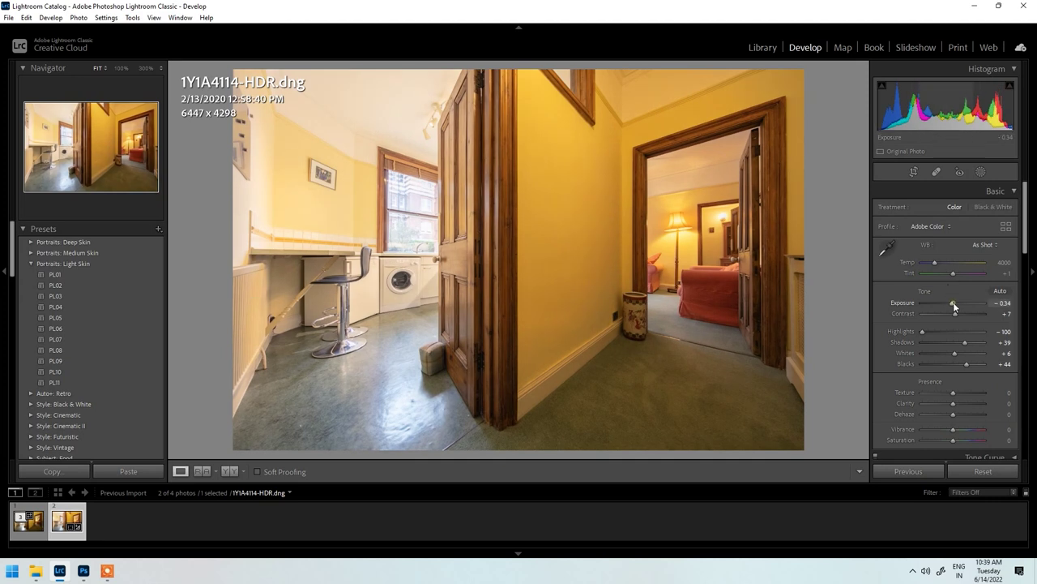
drag(921, 329, 973, 363)
drag(960, 317, 952, 304)
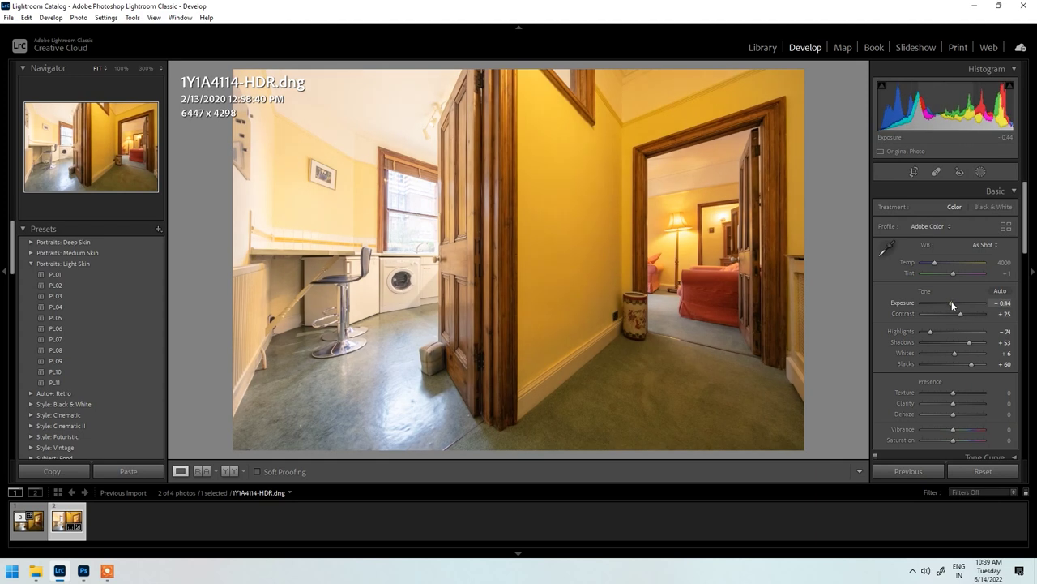
key(y)
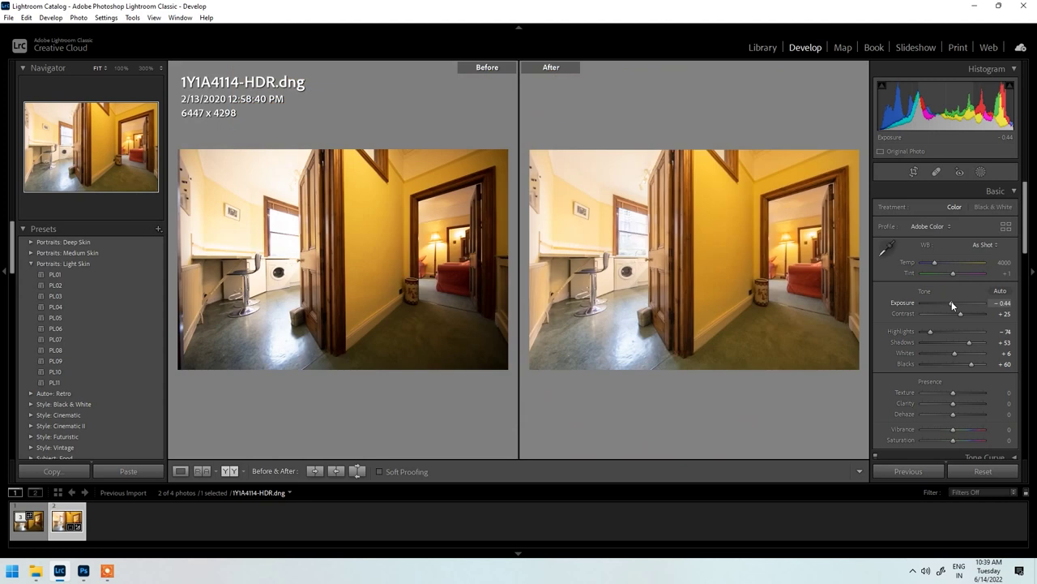
key(y)
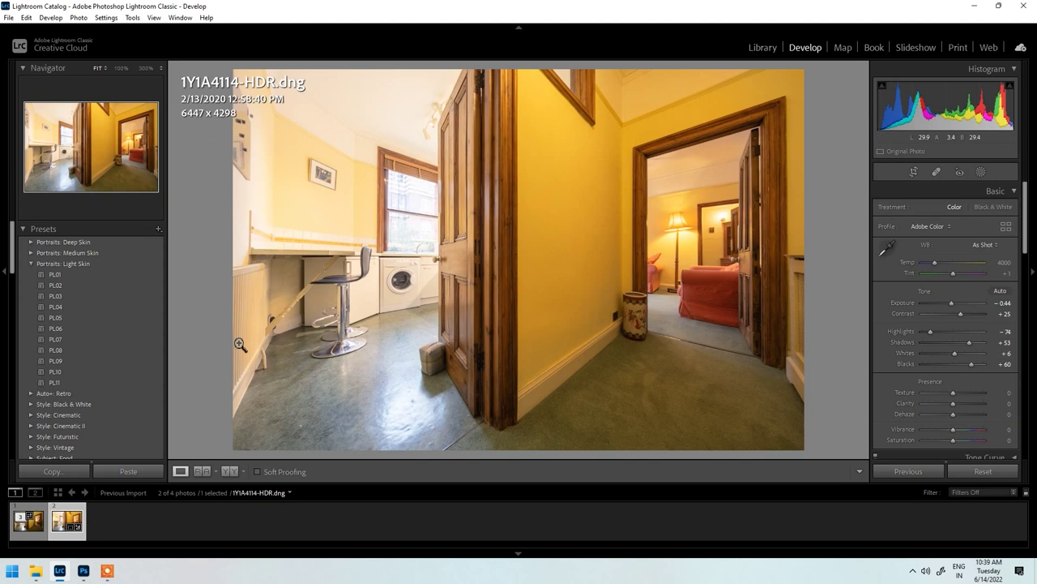
Step: Darken the bright kitchen area with a brush mask at about -0.98 Exposure and finish masking
click(981, 174)
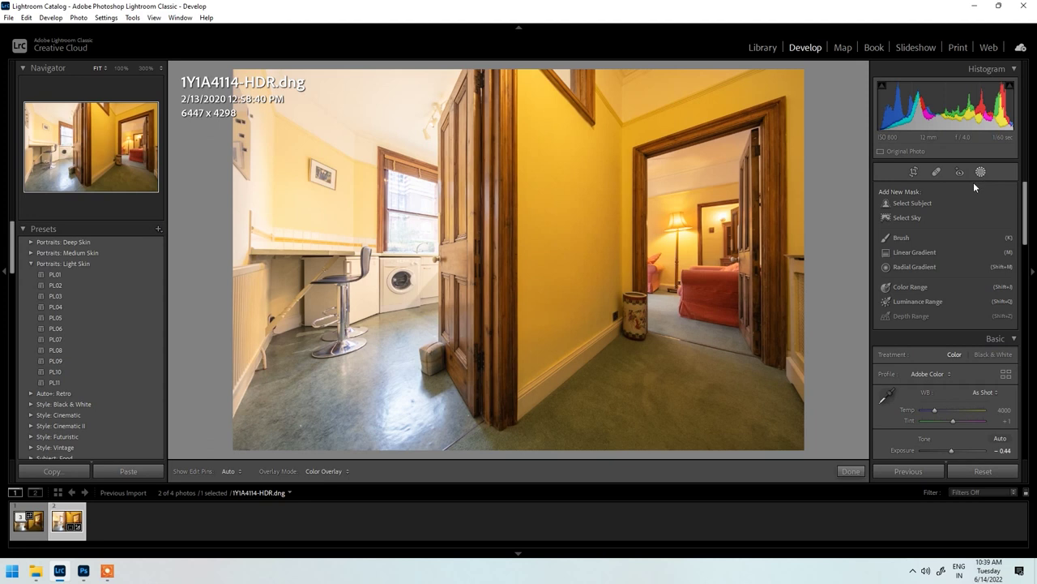
click(902, 238)
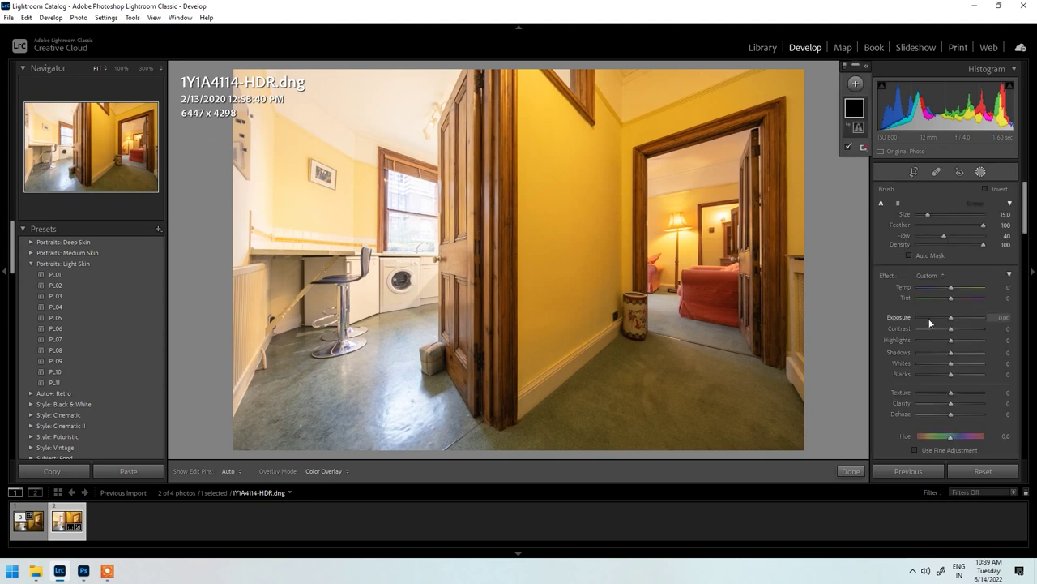
drag(951, 317, 939, 314)
scroll(259, 167, up, 3)
key(alt)
key(h)
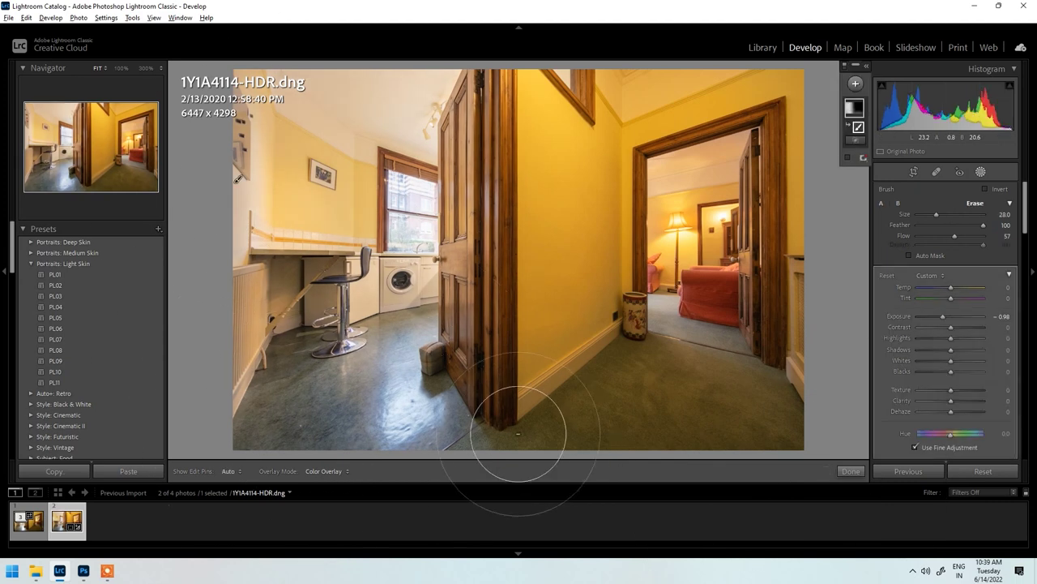
key(h)
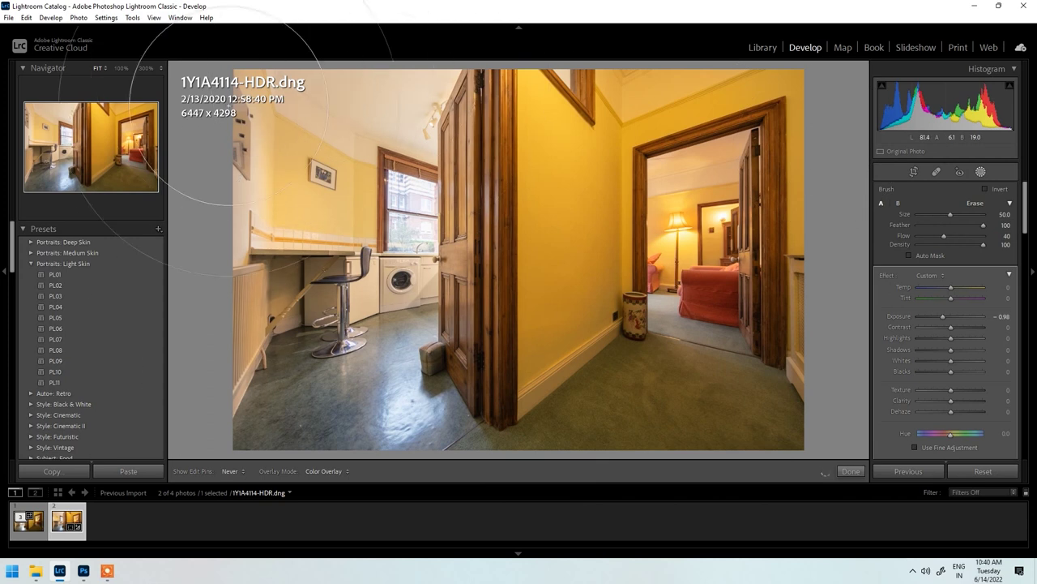
key(h)
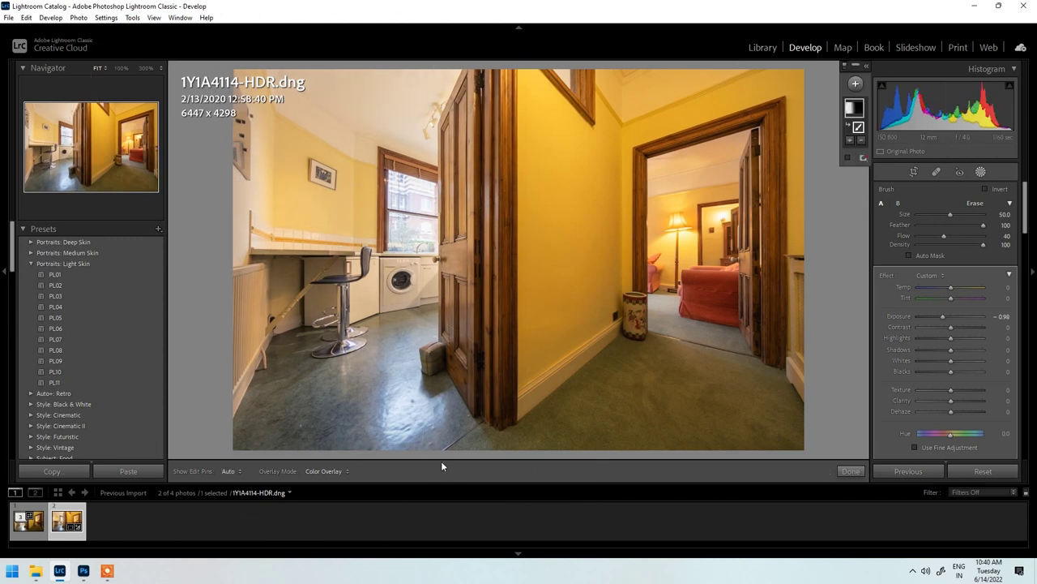
click(851, 471)
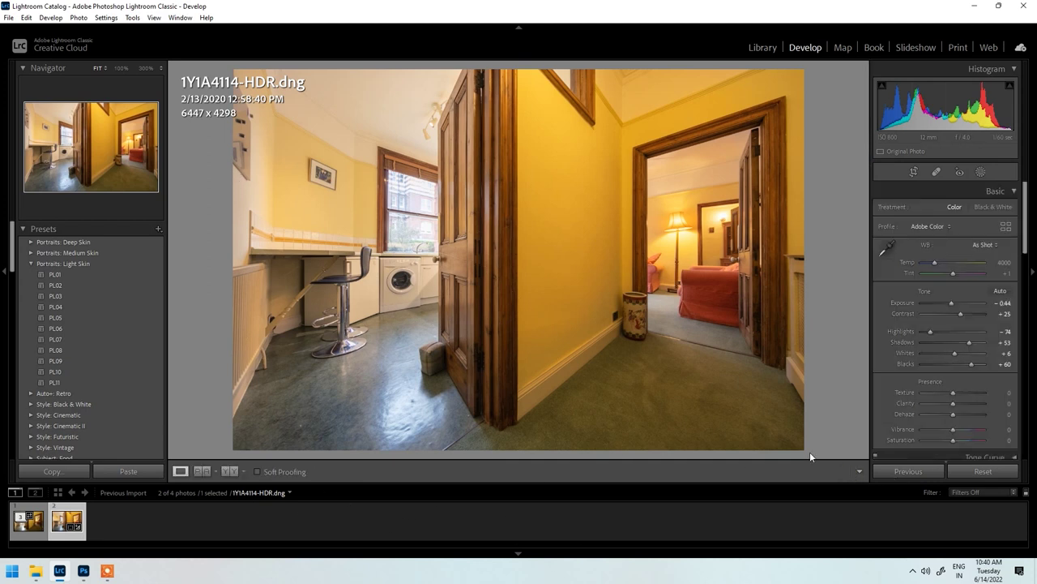
Step: Compare before and after side by side, examining the kitchen wall tiles, worktop and floor up close
key(y)
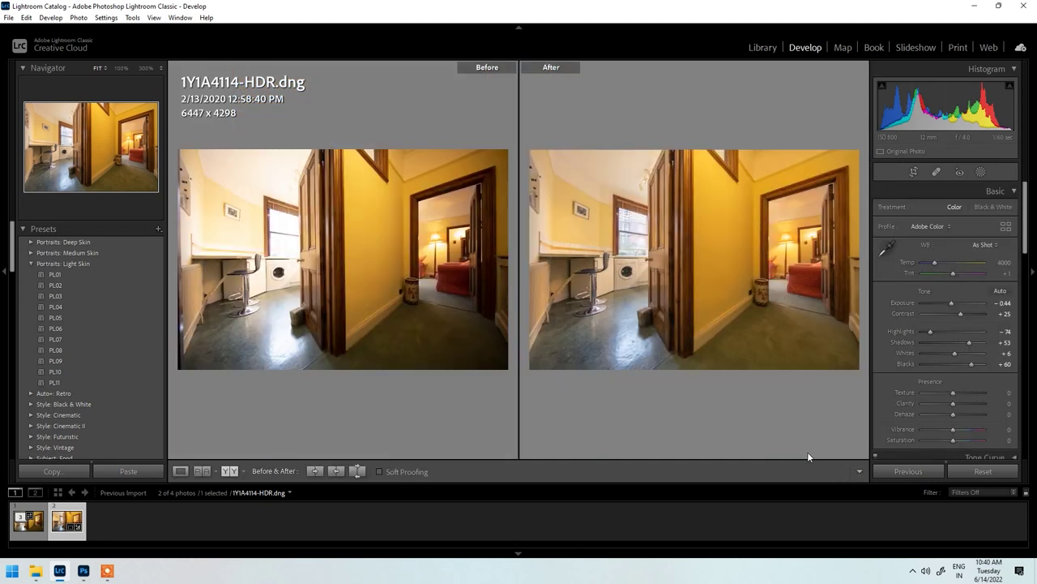
click(587, 182)
drag(705, 391, 665, 235)
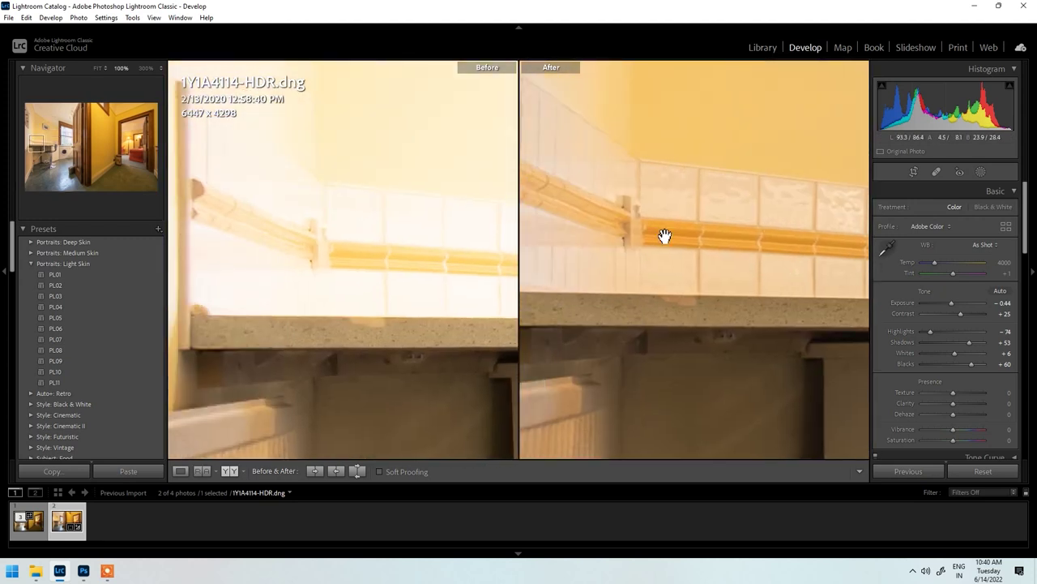
click(665, 235)
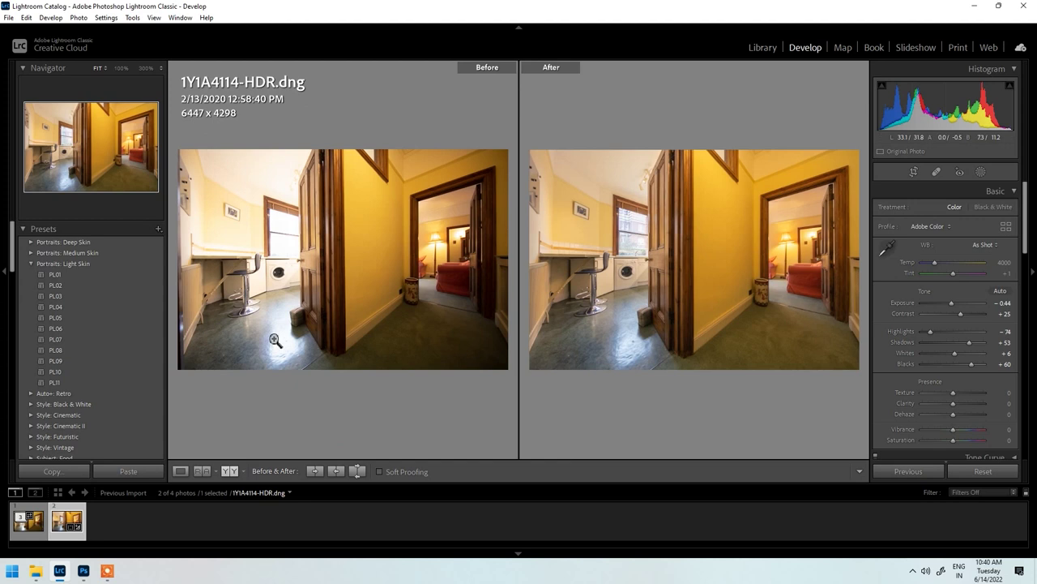
click(539, 247)
click(632, 256)
click(622, 332)
click(613, 327)
key(y)
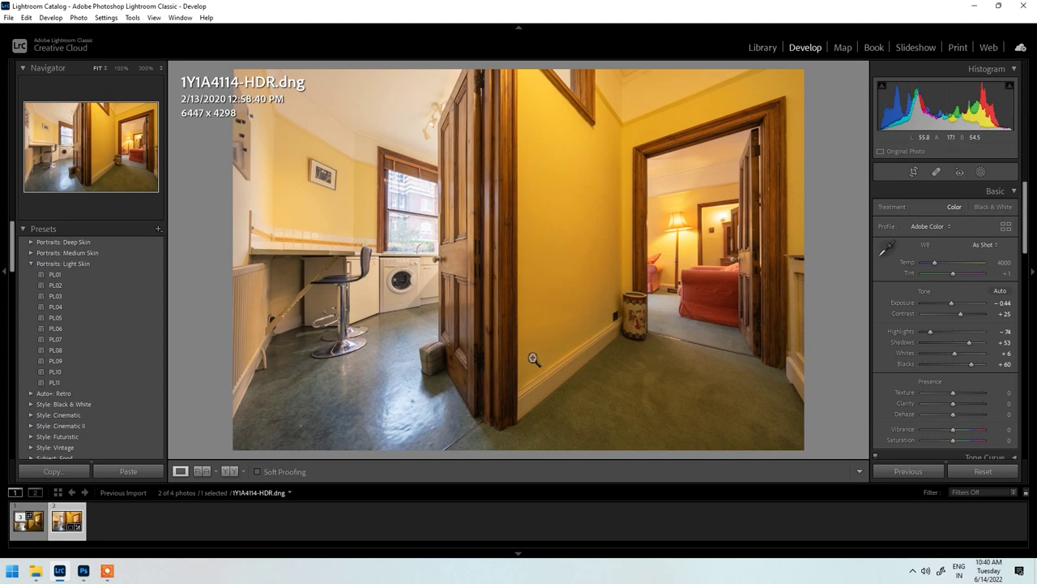
Step: Correct the white balance by sampling the white kitchen ceiling as neutral, and compare the photo with the original side by side
click(890, 248)
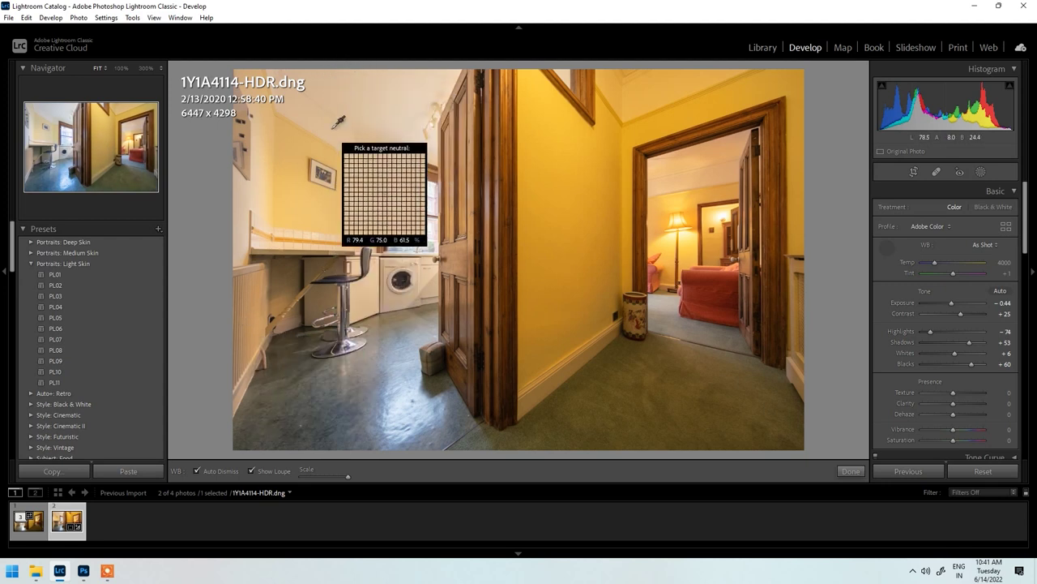
click(375, 75)
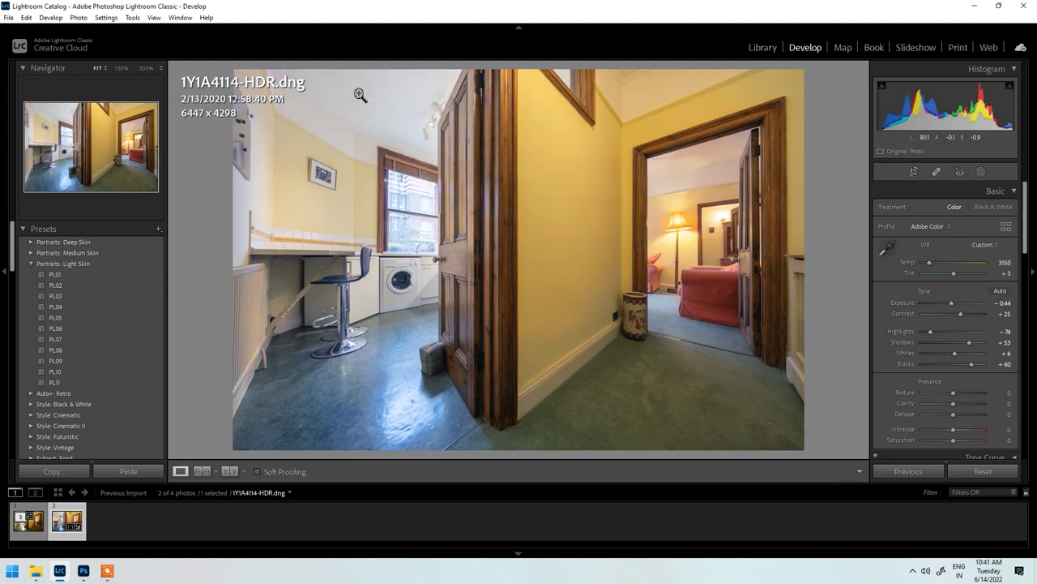
key(y)
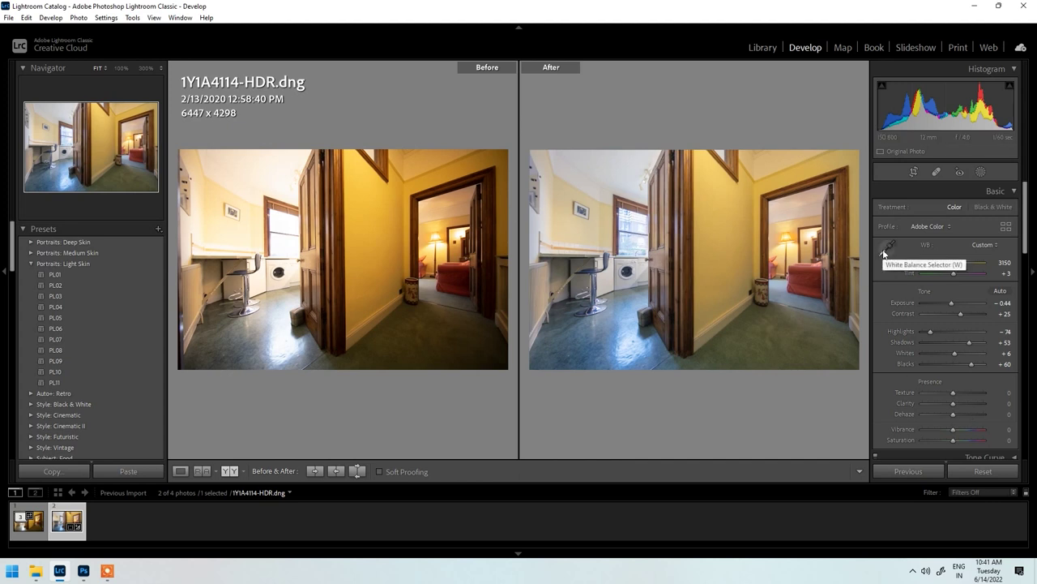
Step: Examine the kitchen floor and the window up close in the before and after comparison, and return to the single view
click(567, 210)
click(609, 217)
click(611, 358)
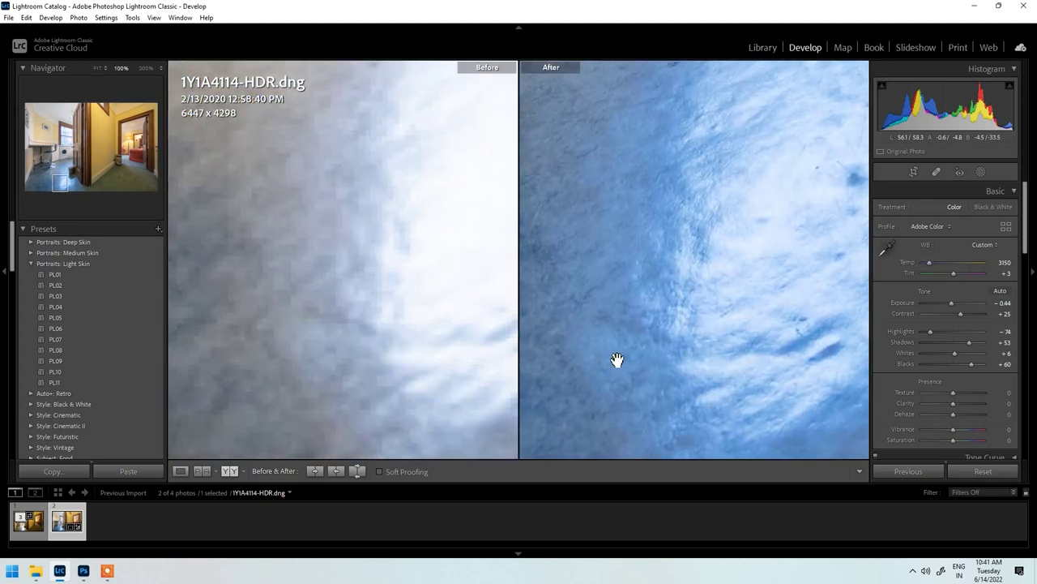
click(653, 260)
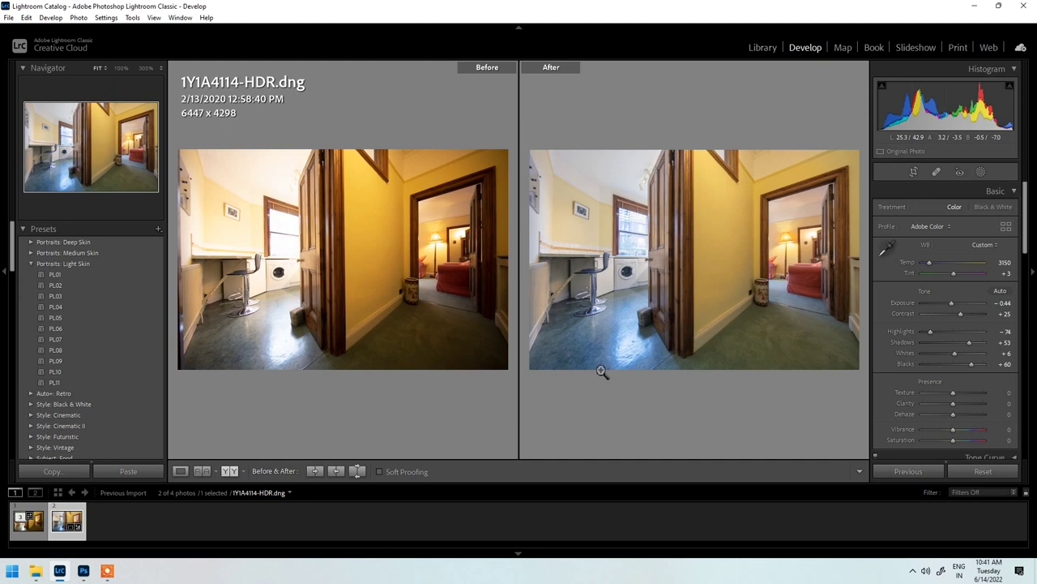
click(639, 221)
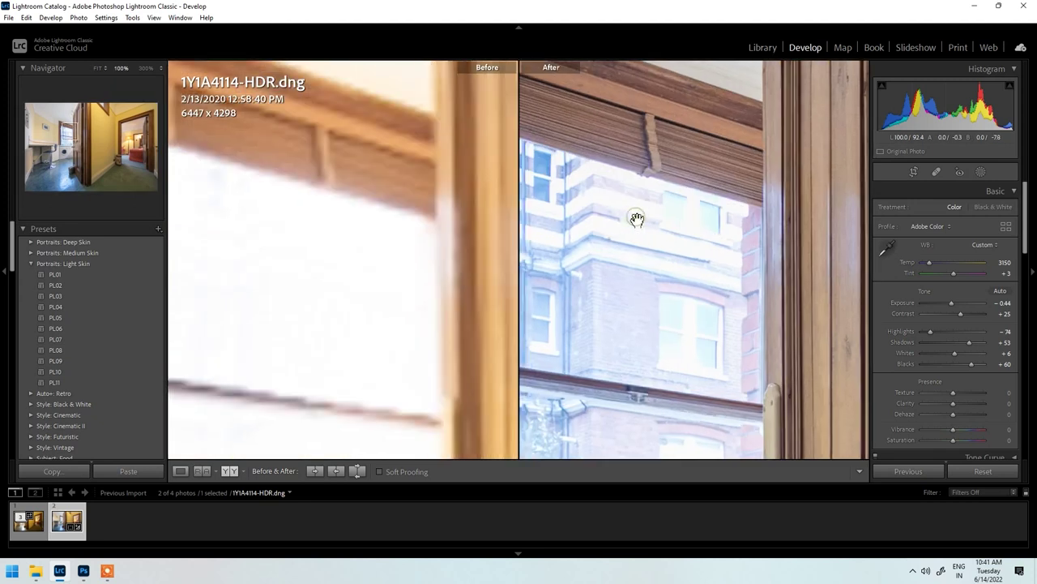
key(y)
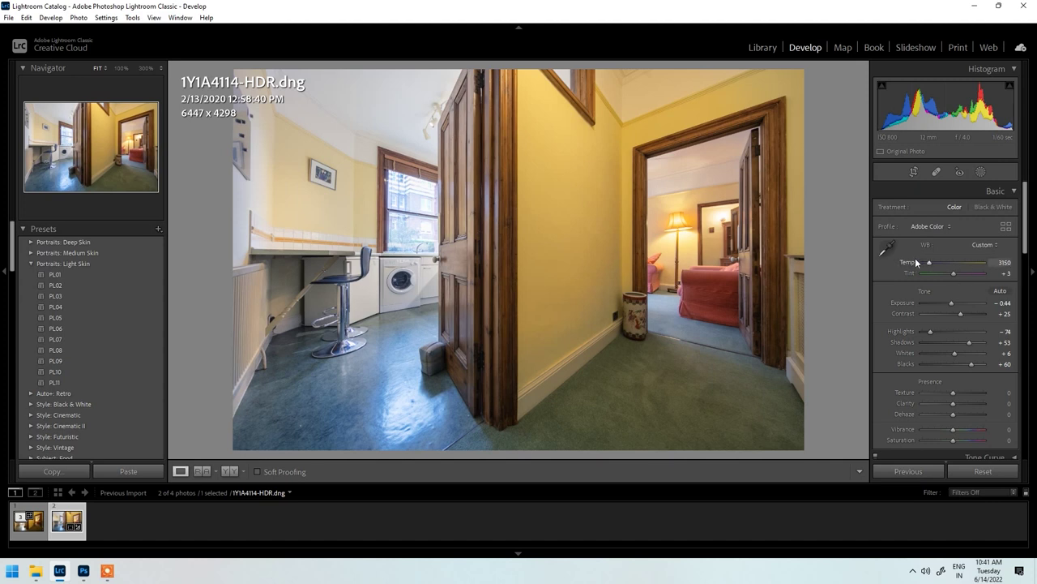
Step: Warm the whole photo by setting the white balance Temp to 3350, and check it side by side with the original
click(1002, 263)
text(3200)
key(Return)
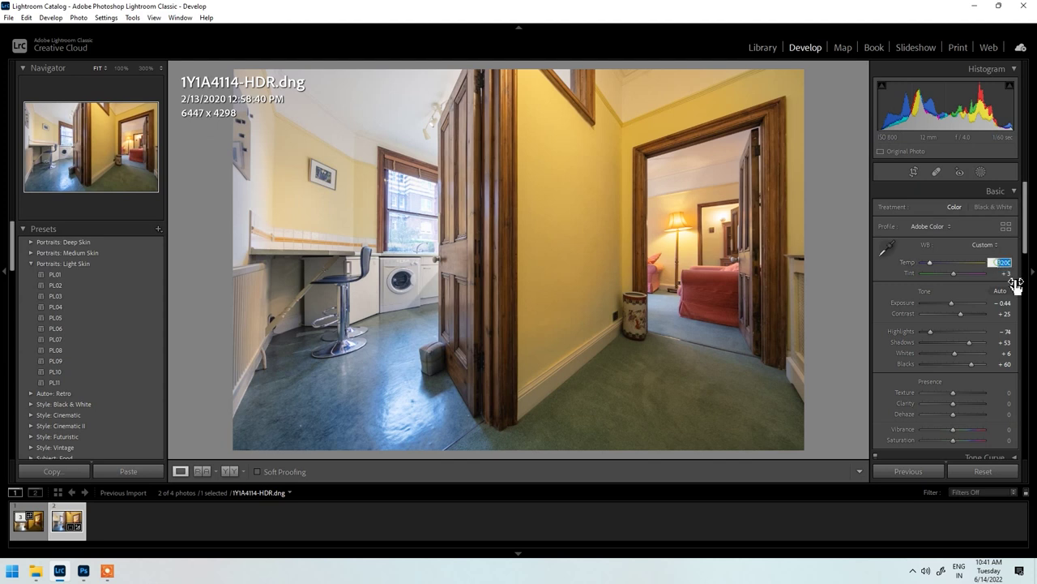
text(3350)
key(Return)
key(y)
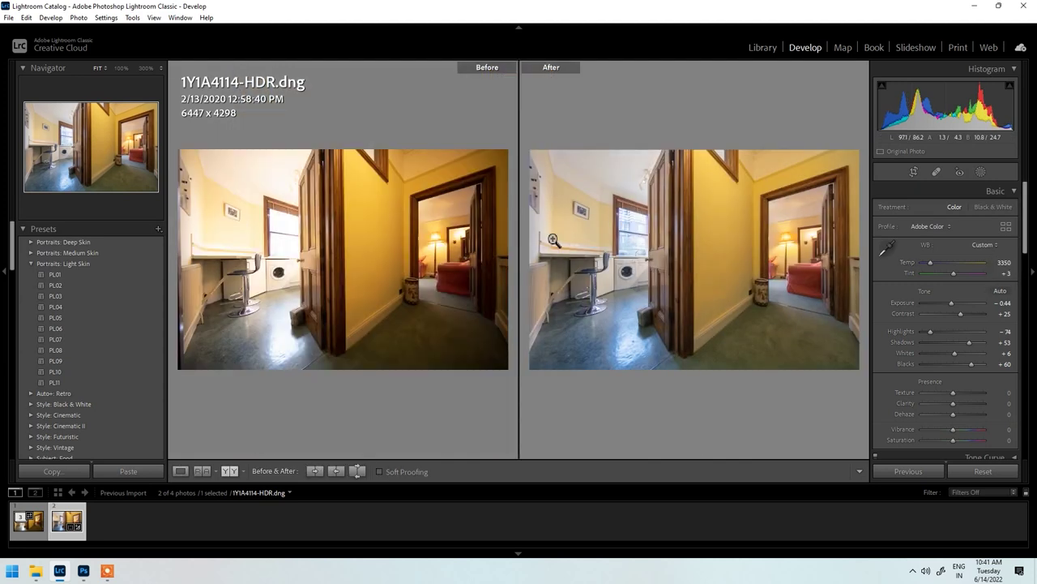
key(y)
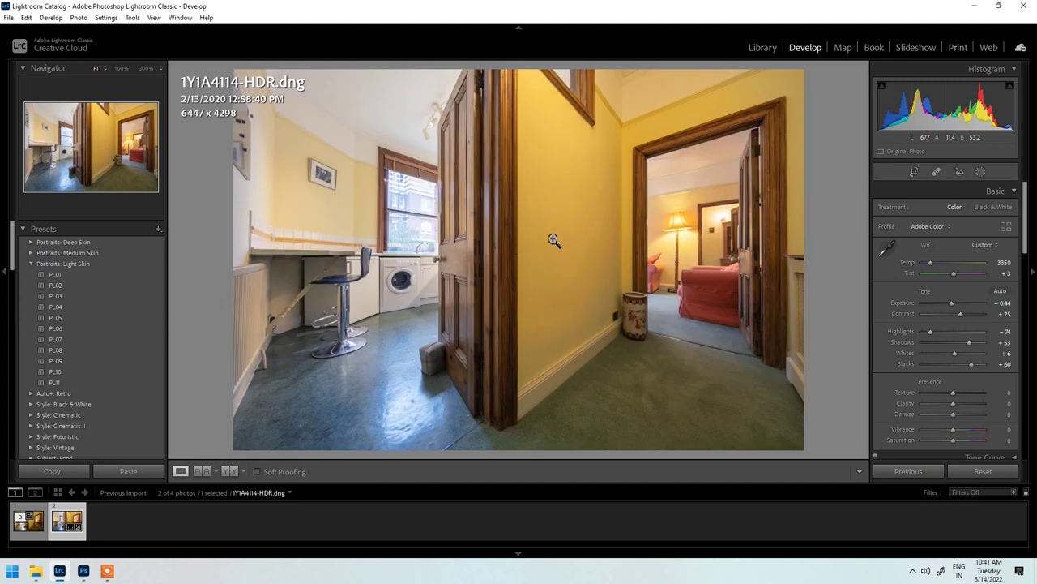
Step: Paint a new brush mask over the bluish kitchen floor with Temp at 45 and Tint at -8
click(981, 173)
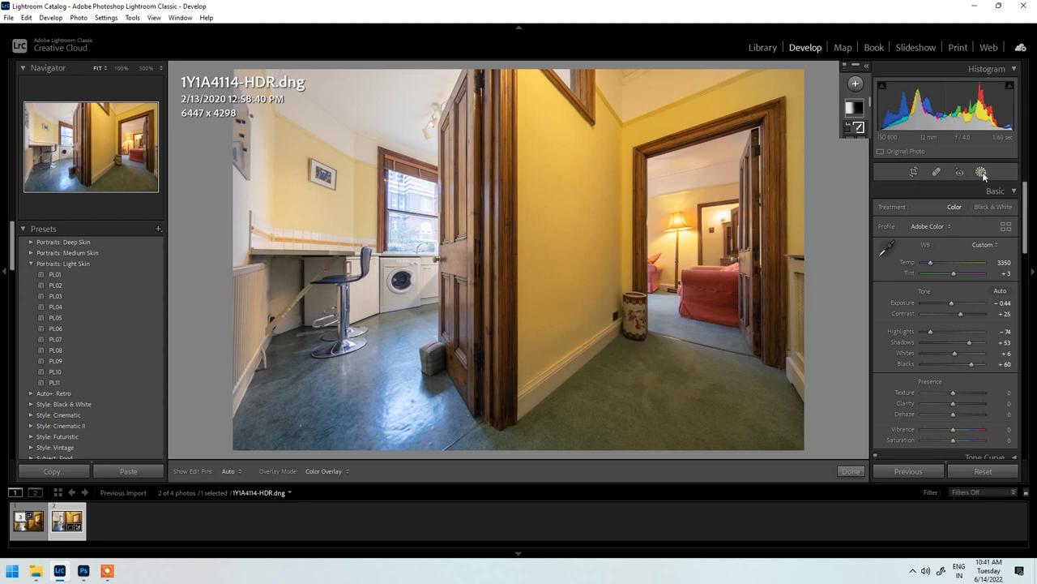
click(856, 83)
click(862, 140)
drag(951, 287, 956, 287)
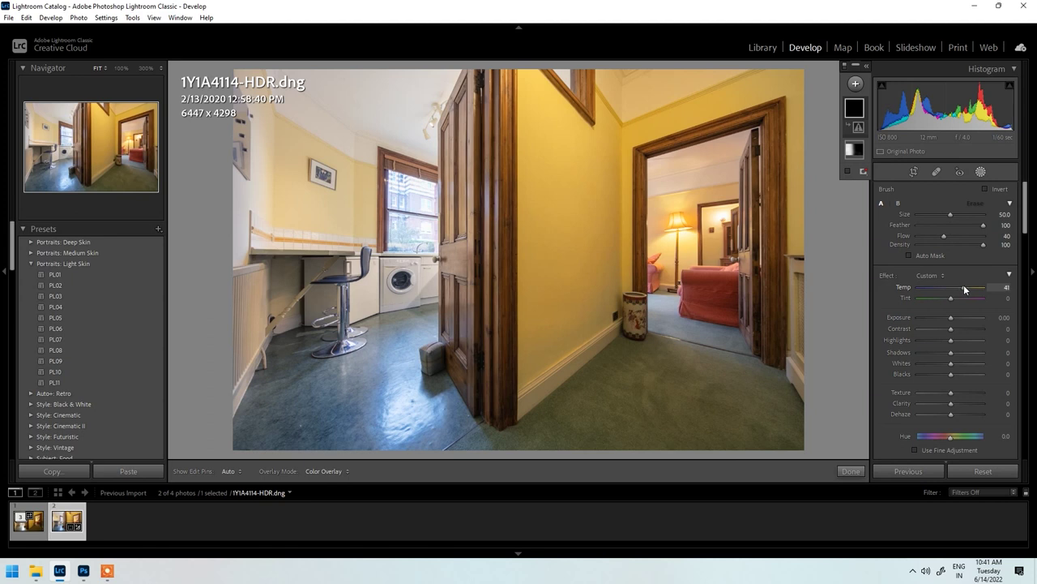
drag(955, 299, 951, 300)
scroll(359, 381, down, 5)
key(h)
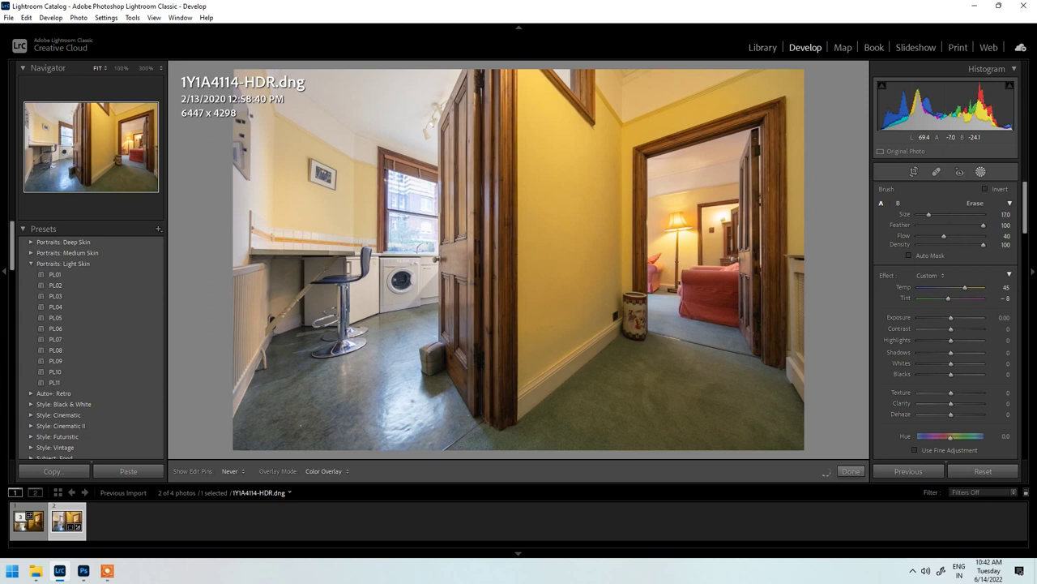
key(h)
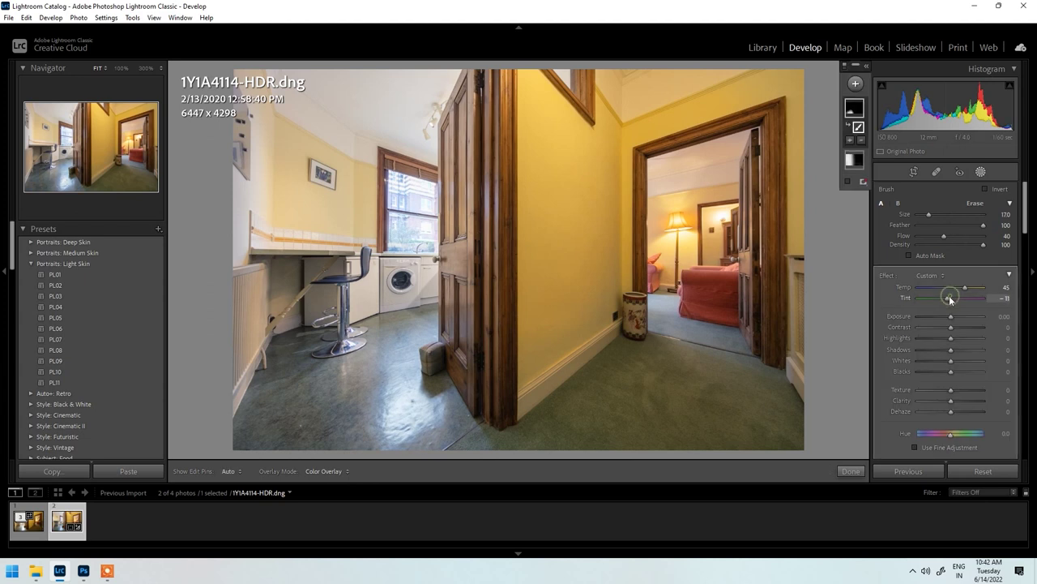
Step: Set the kitchen floor mask's Tint to -19 and Saturation to -29, and finish masking
drag(947, 296, 944, 297)
scroll(951, 341, down, 3)
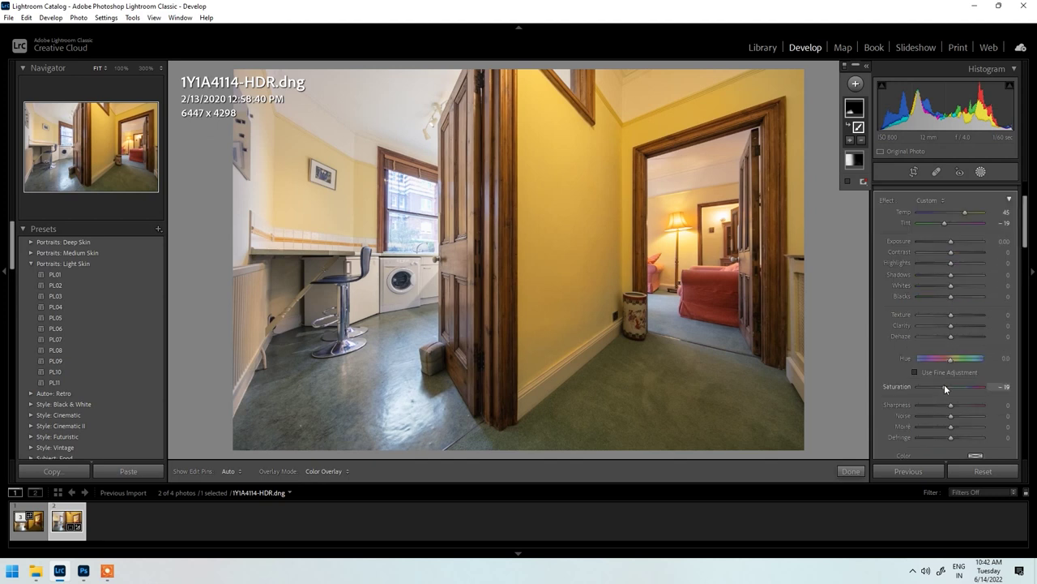
drag(942, 385, 940, 385)
key(y)
key(y)
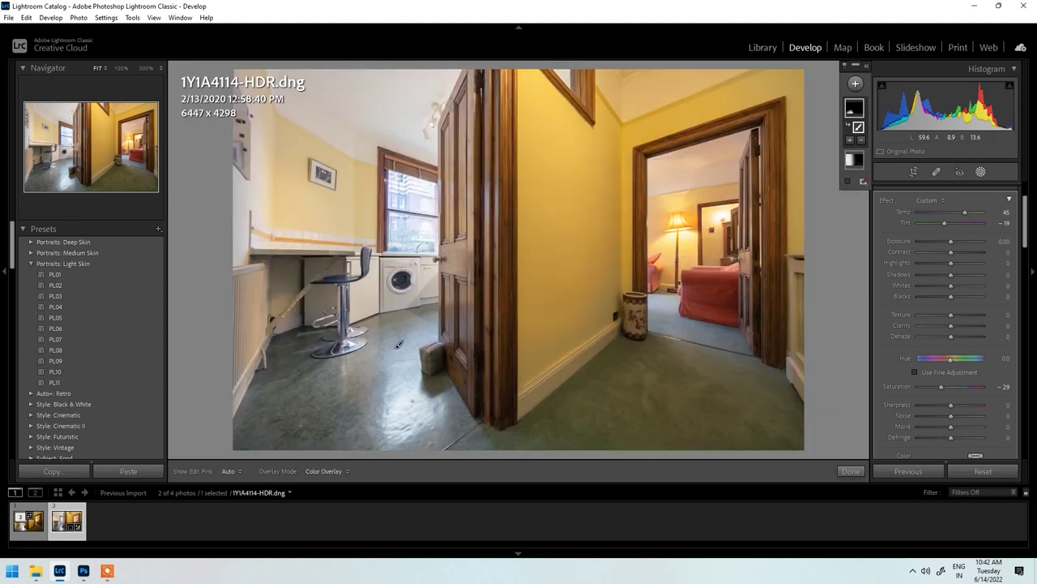
click(850, 471)
Step: Warm the bluish kitchen window with a new brush mask at Temp 36, finish masking and check the window up close
click(981, 172)
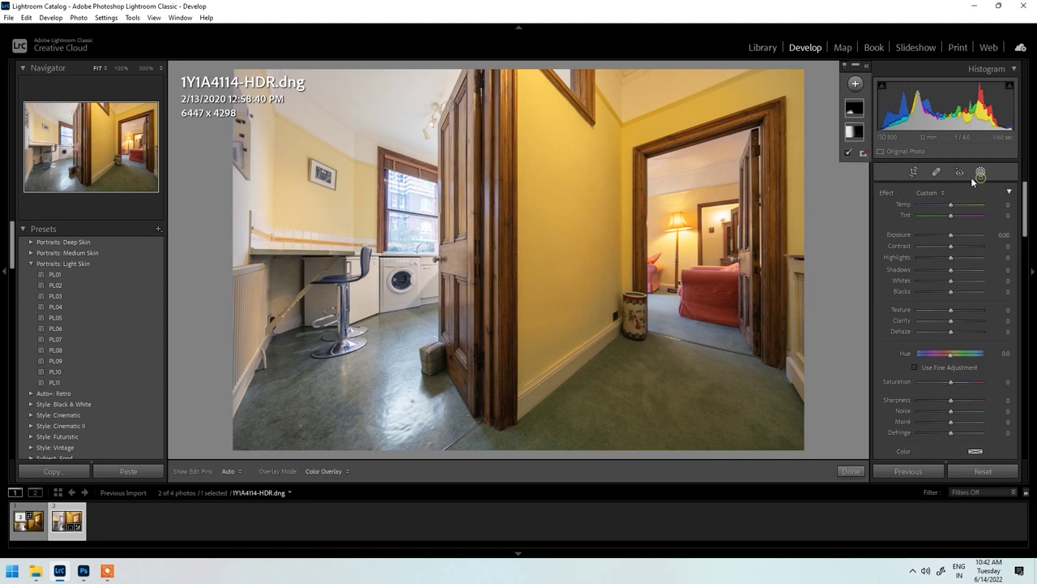
click(855, 83)
click(864, 122)
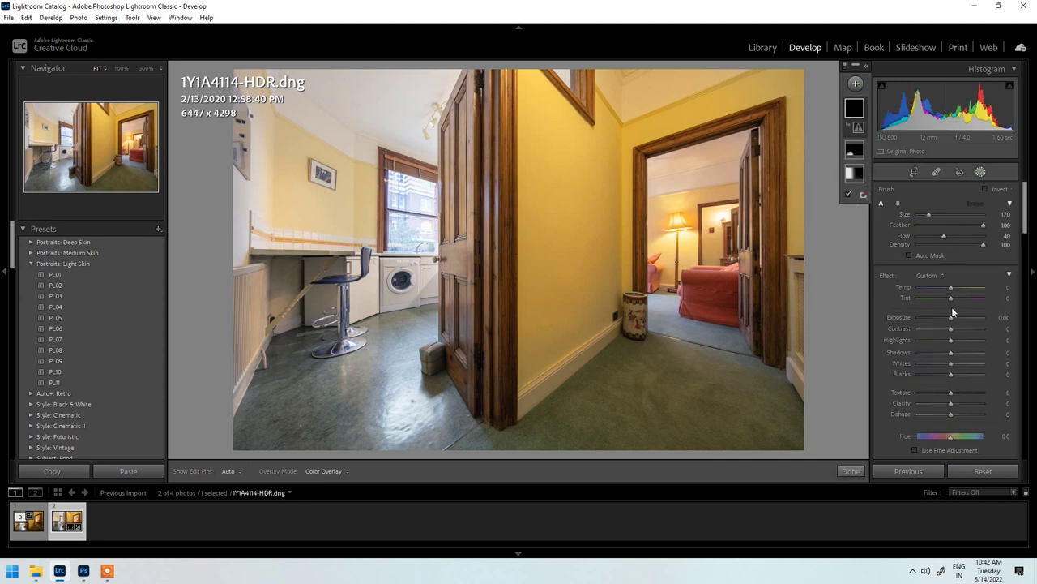
drag(953, 287, 966, 292)
scroll(584, 242, up, 2)
key(h)
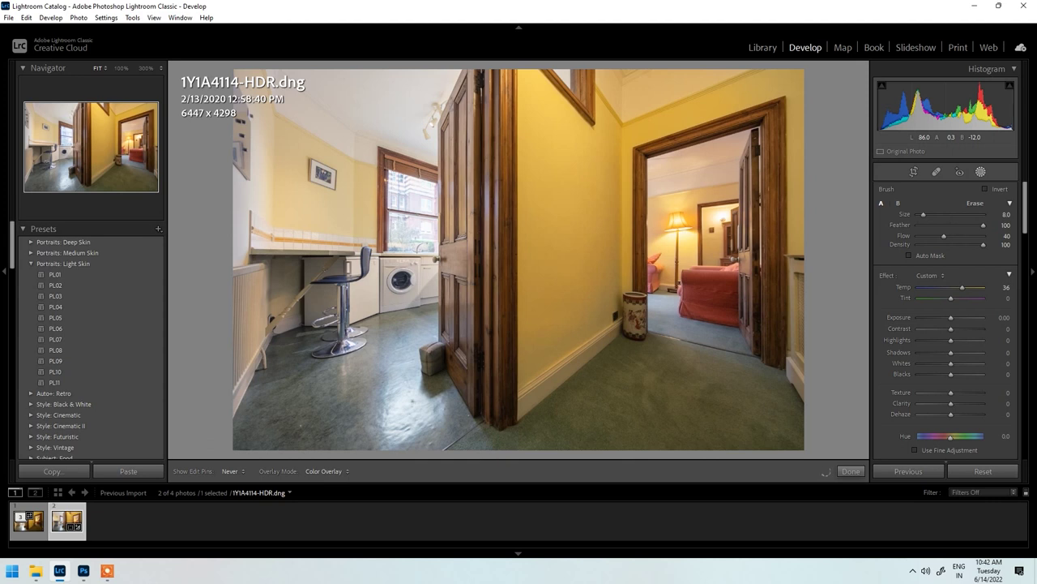
scroll(409, 388, up, 5)
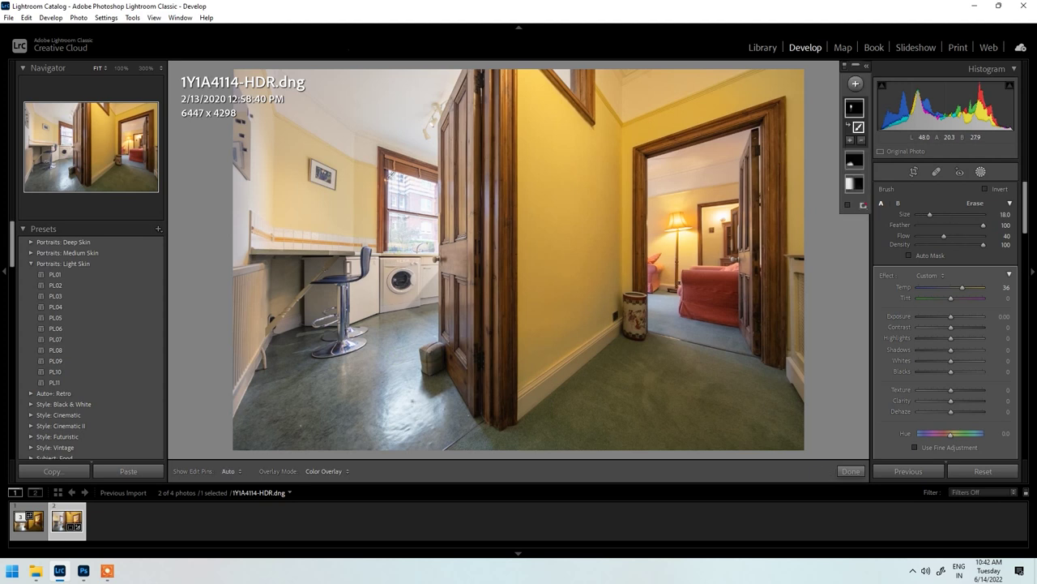
click(853, 471)
click(419, 222)
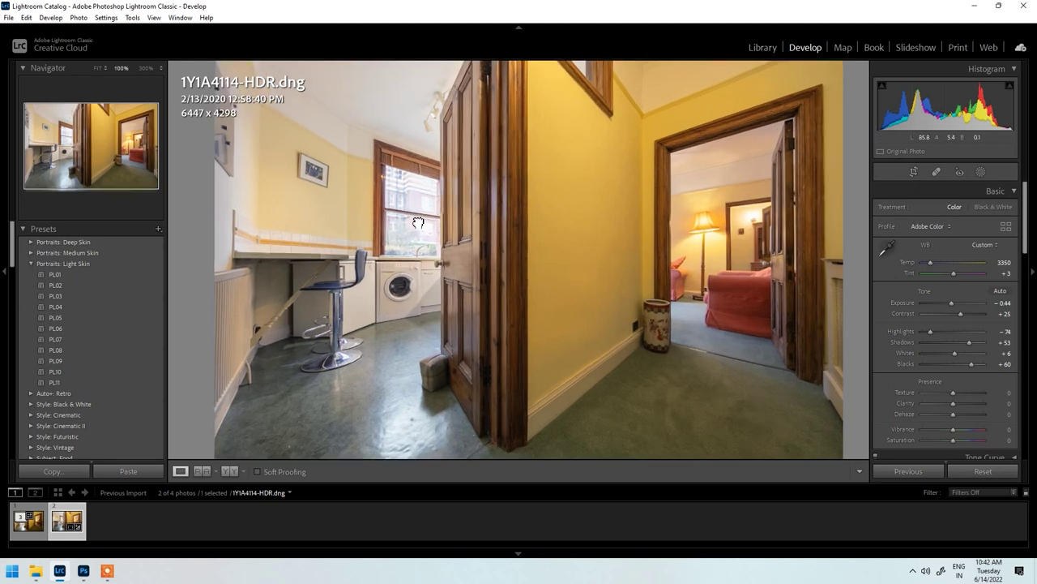
click(418, 222)
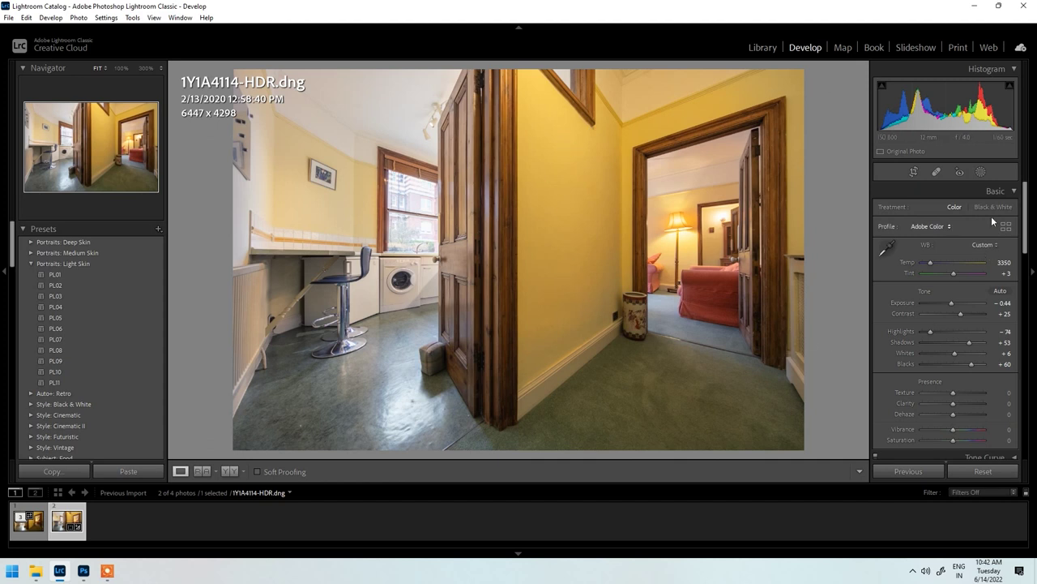
Step: Add a linear gradient mask covering the yellow hallway and doorway, with a narrow transition just beside the wooden kitchen door
click(980, 171)
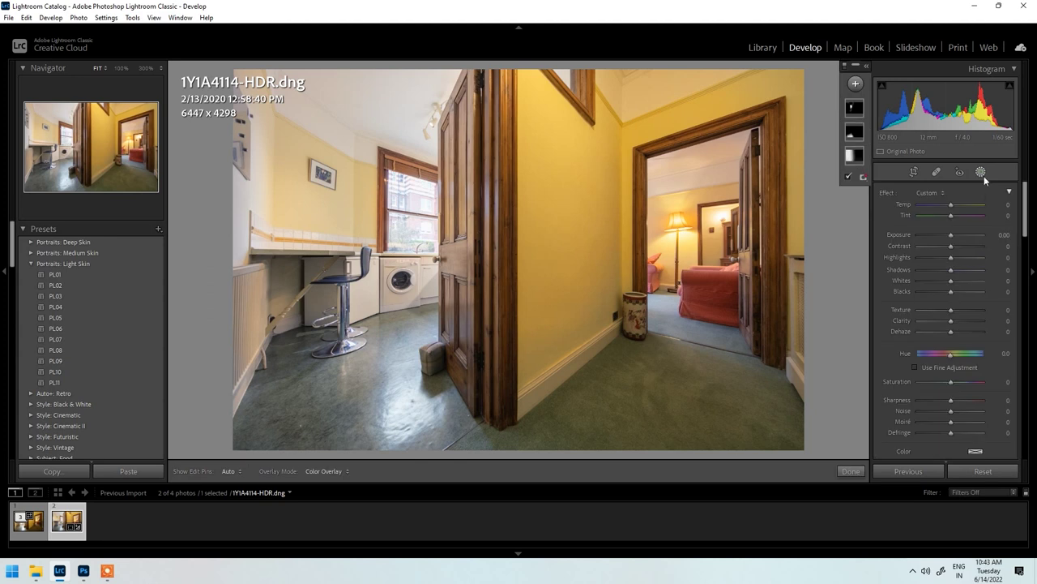
click(856, 83)
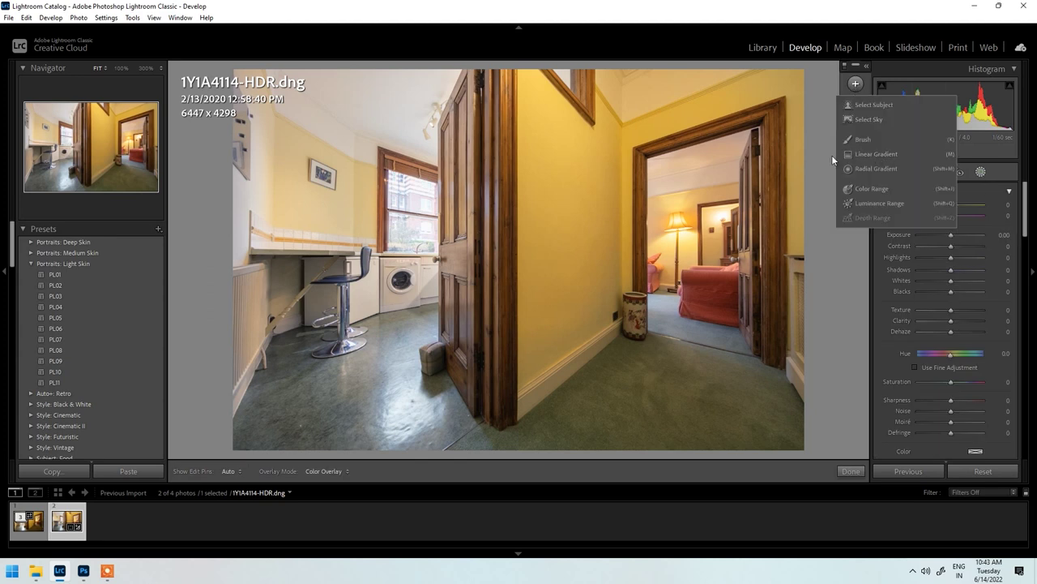
click(890, 156)
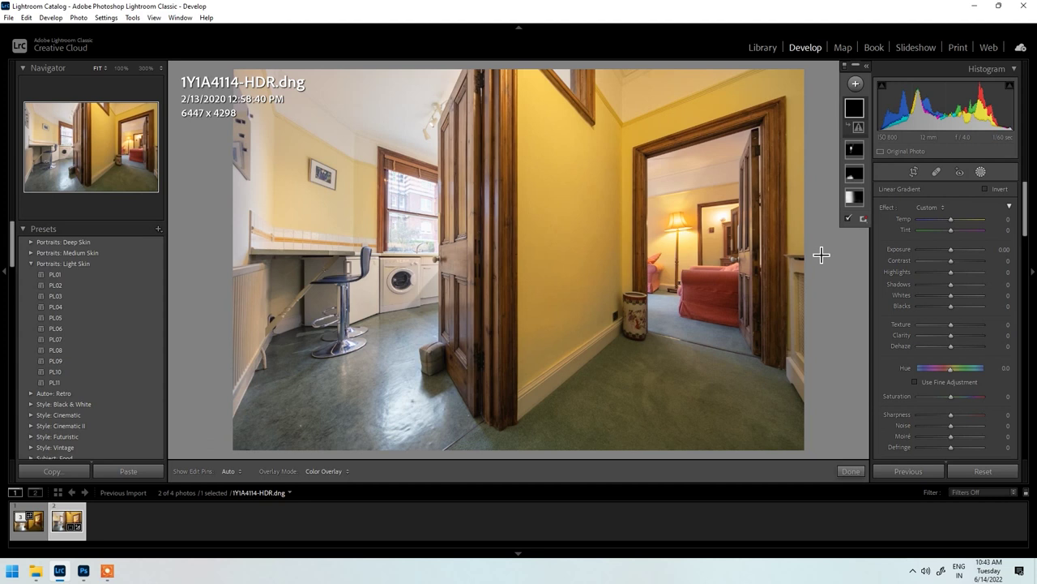
drag(820, 254, 500, 251)
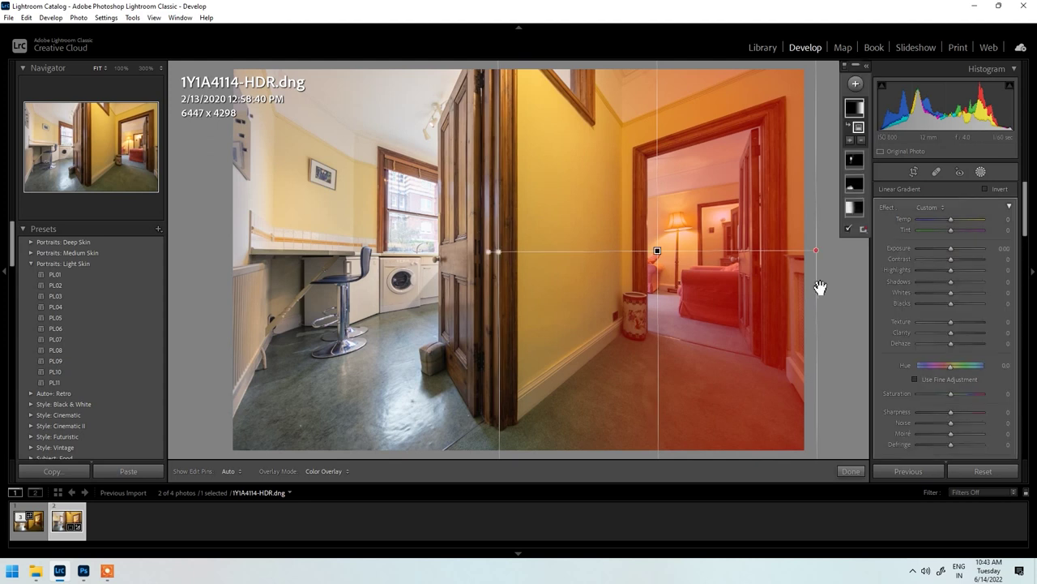
drag(815, 291, 572, 320)
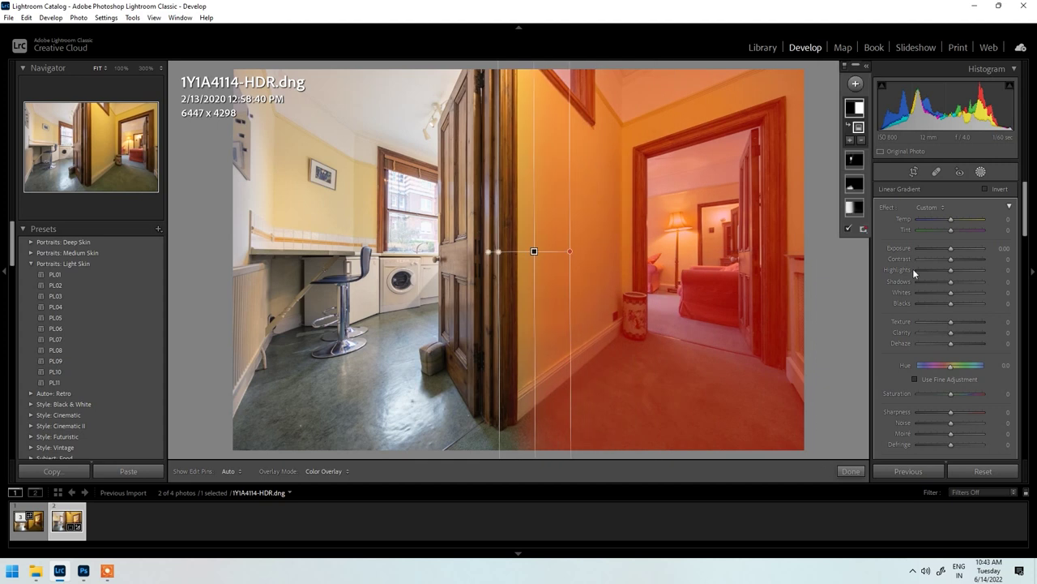
Step: Cool the hallway gradient to about -21 Temp with Tint at about 11, and finish masking
drag(951, 217, 959, 229)
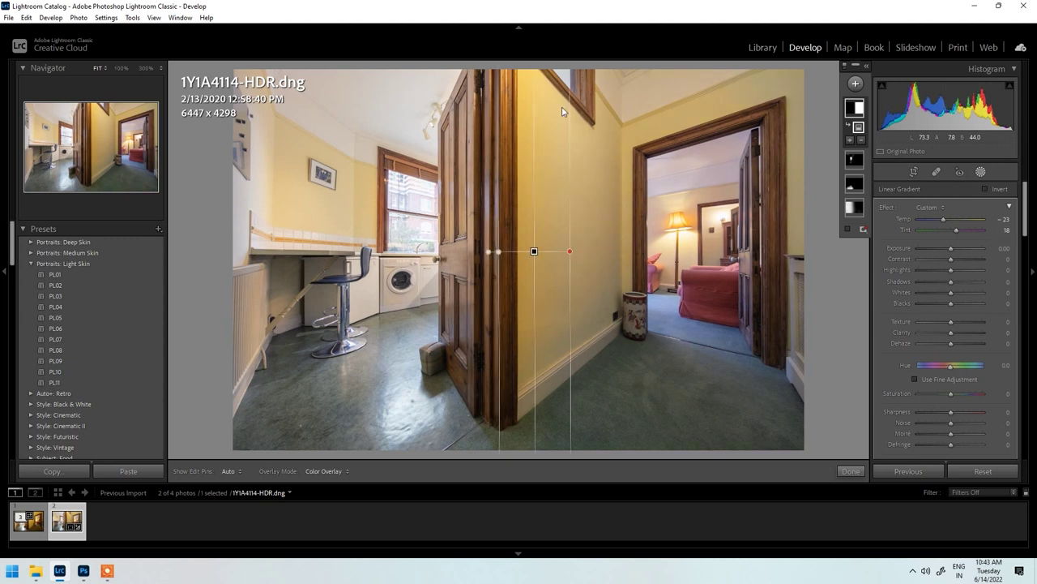
double_click(957, 230)
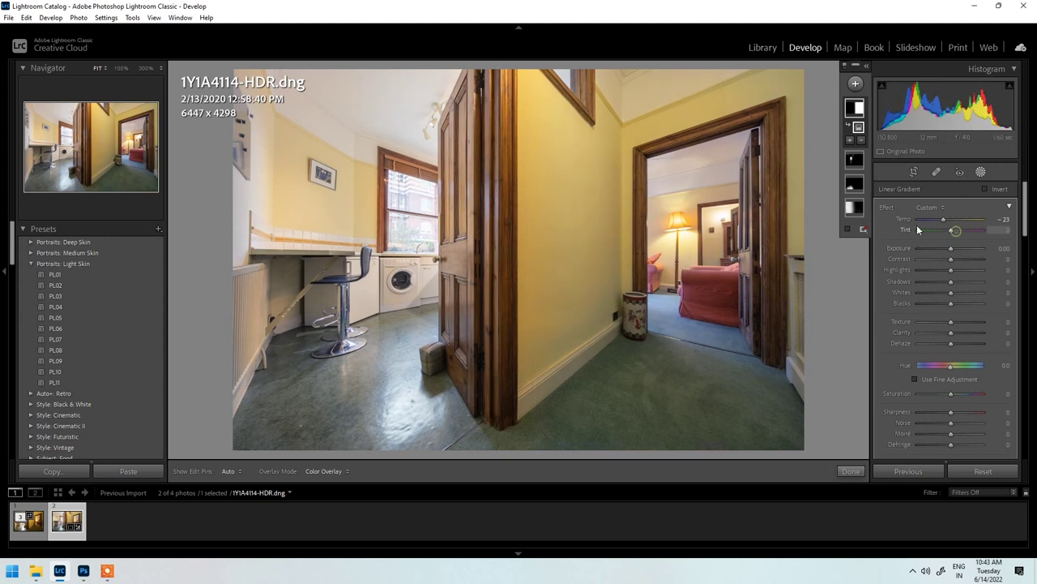
drag(951, 230, 955, 231)
drag(545, 295, 491, 305)
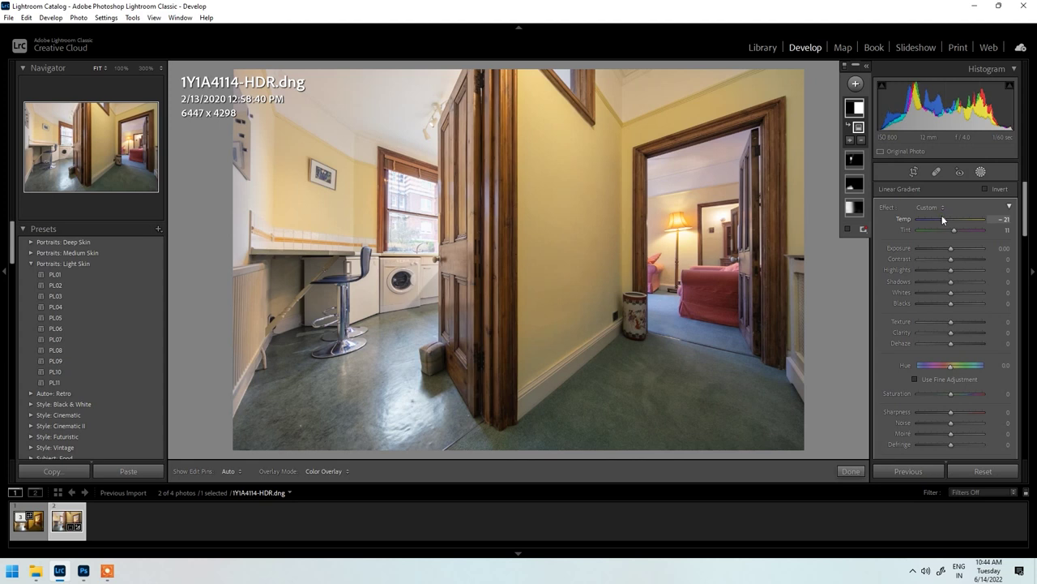
drag(945, 220, 945, 220)
click(851, 470)
Step: Compare before and after side by side, examining the far room's ceiling, doorway and carpet up close
key(y)
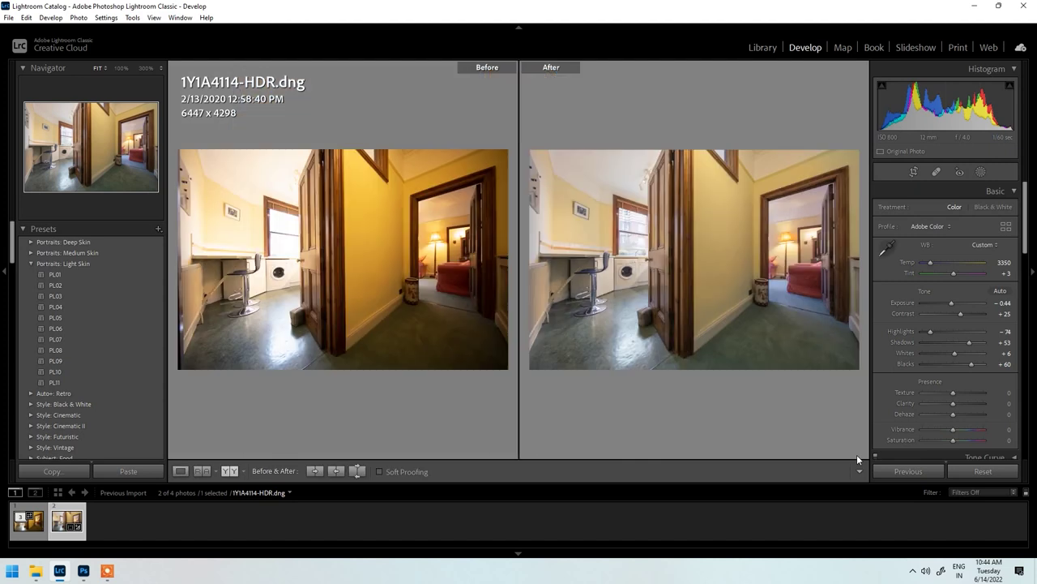
click(807, 209)
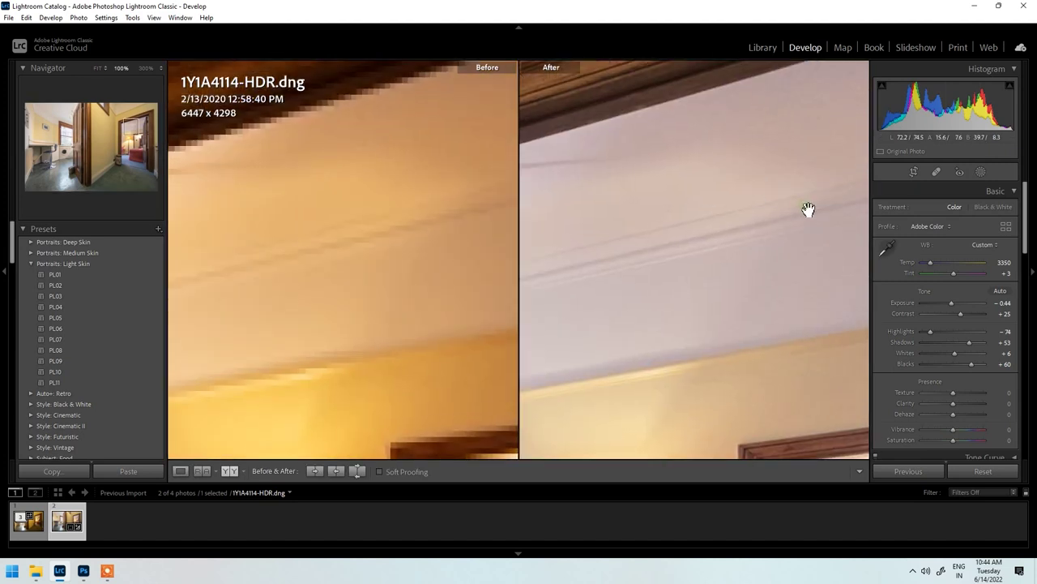
drag(475, 324, 709, 205)
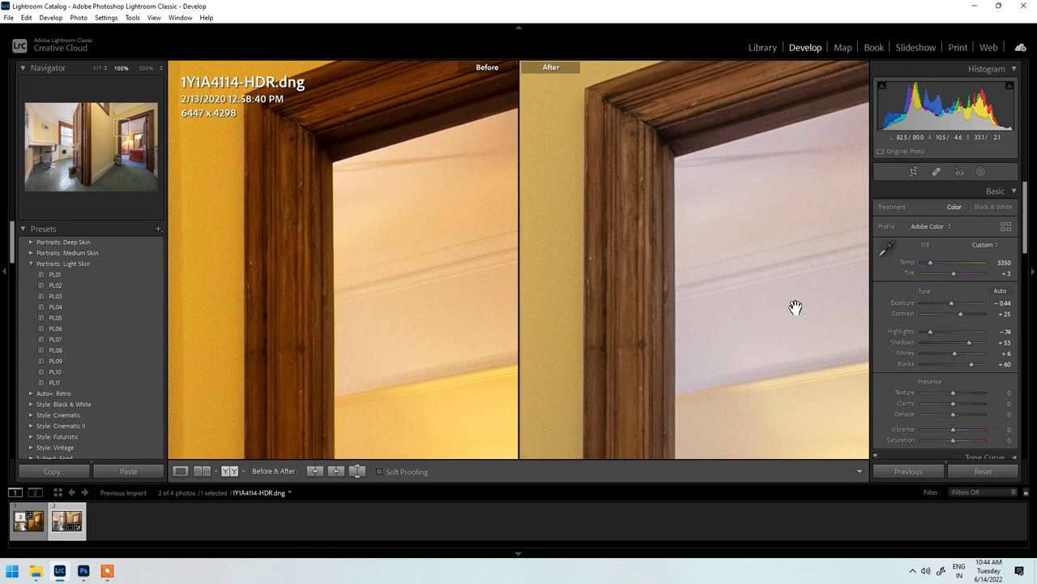
drag(791, 306, 556, 349)
click(713, 333)
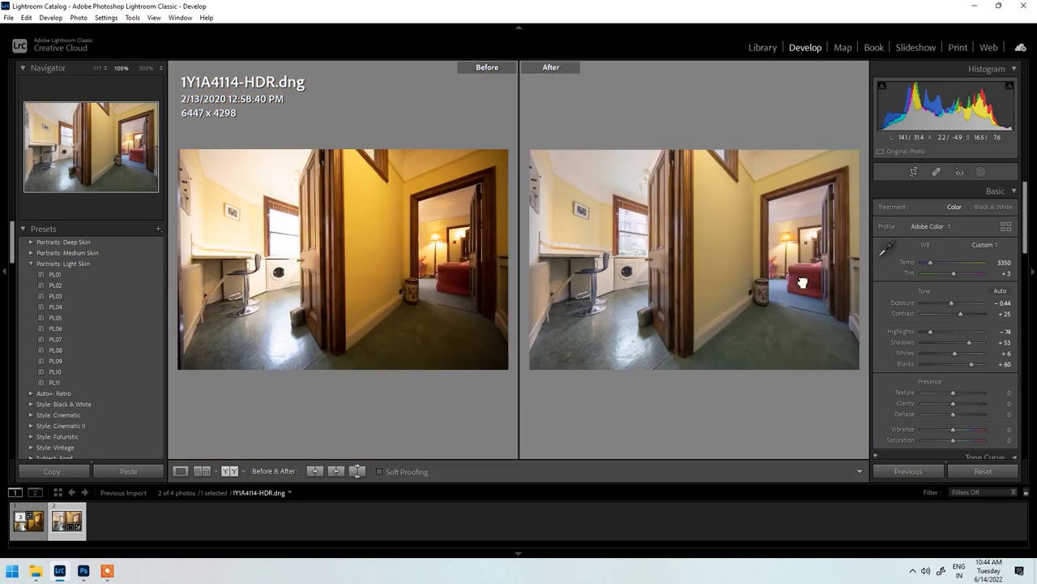
click(802, 283)
drag(665, 331, 542, 243)
click(782, 371)
key(y)
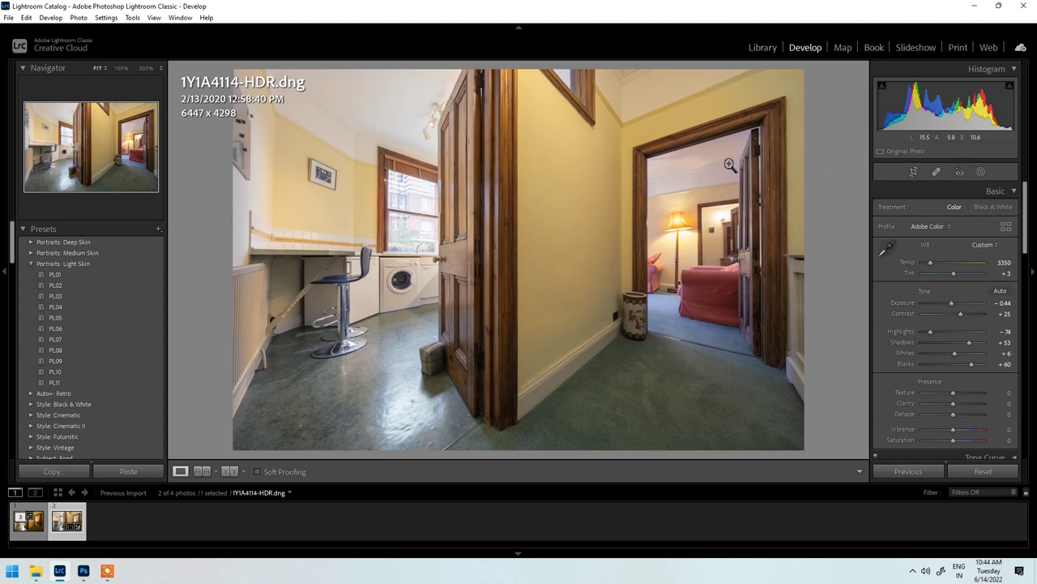
Step: Paint a new brush mask over the far room's ceiling at Tint -26 to remove the magenta cast, and finish masking
click(980, 171)
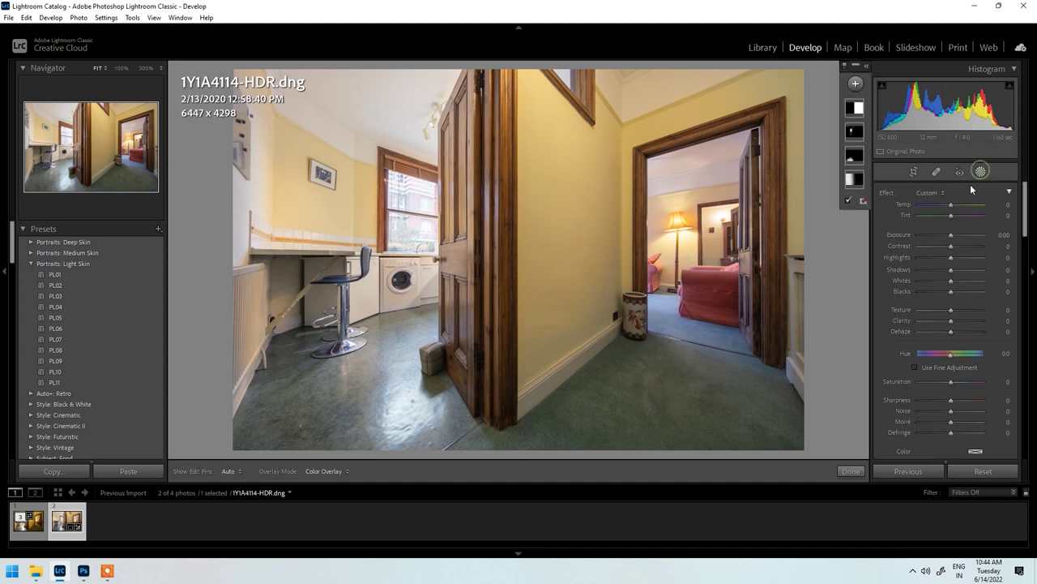
click(856, 84)
click(847, 145)
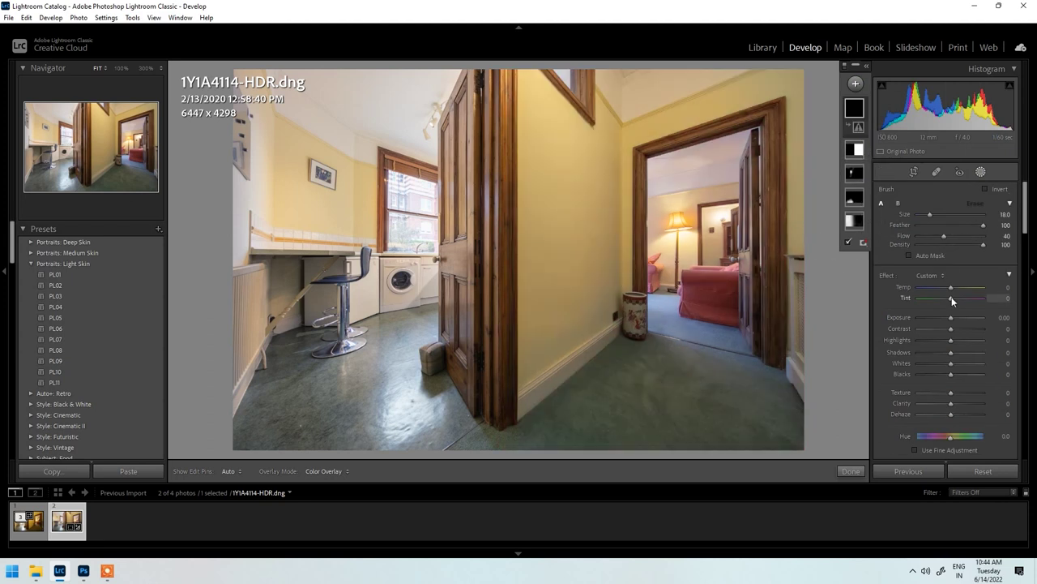
drag(944, 304, 941, 301)
scroll(662, 175, down, 1)
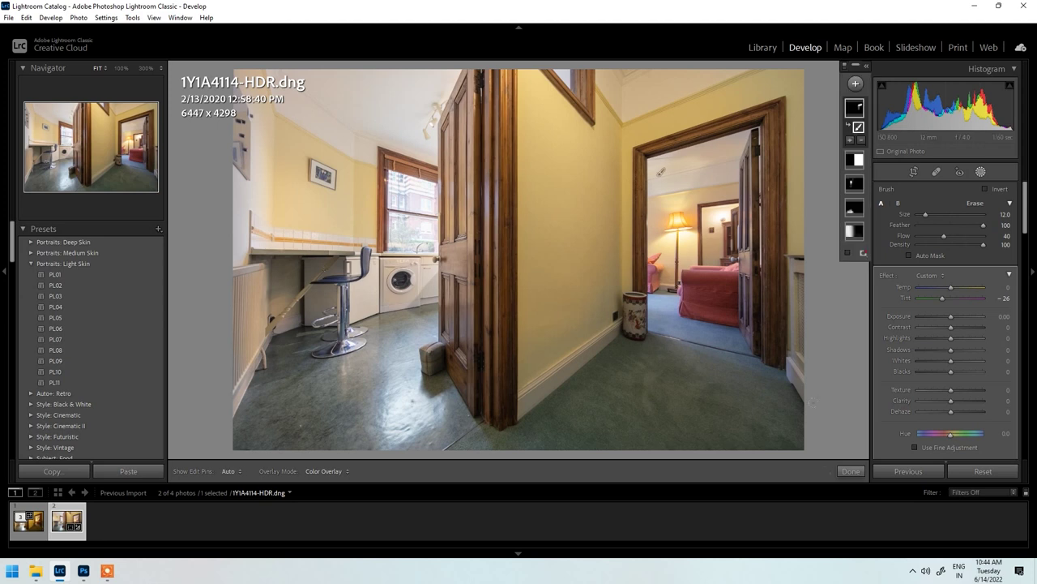
click(851, 471)
Step: Paint a new brush mask over the far room's blue carpet with Temp 36 and Tint shifted towards green, and finish masking
click(982, 172)
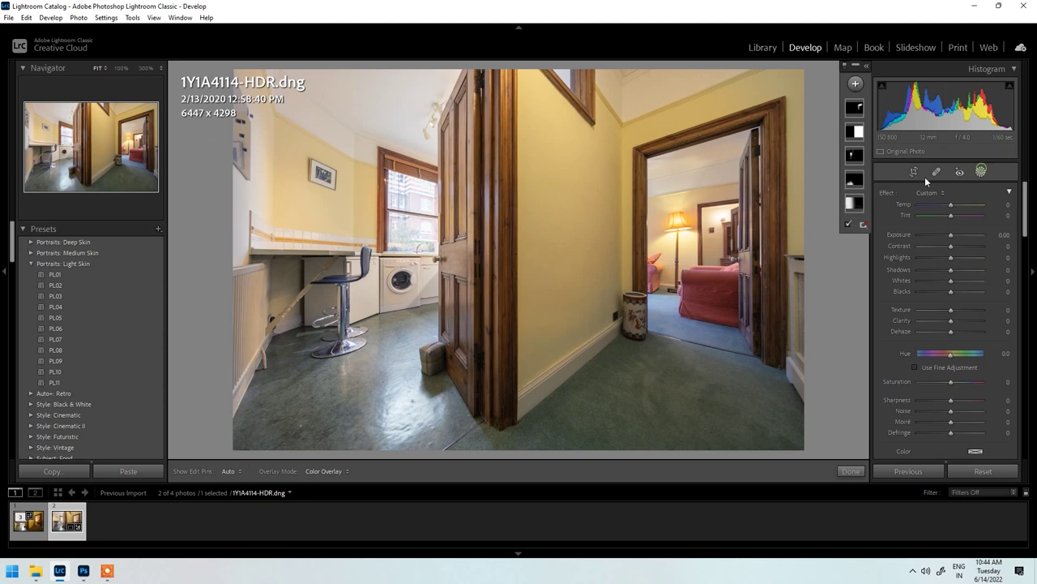
key(k)
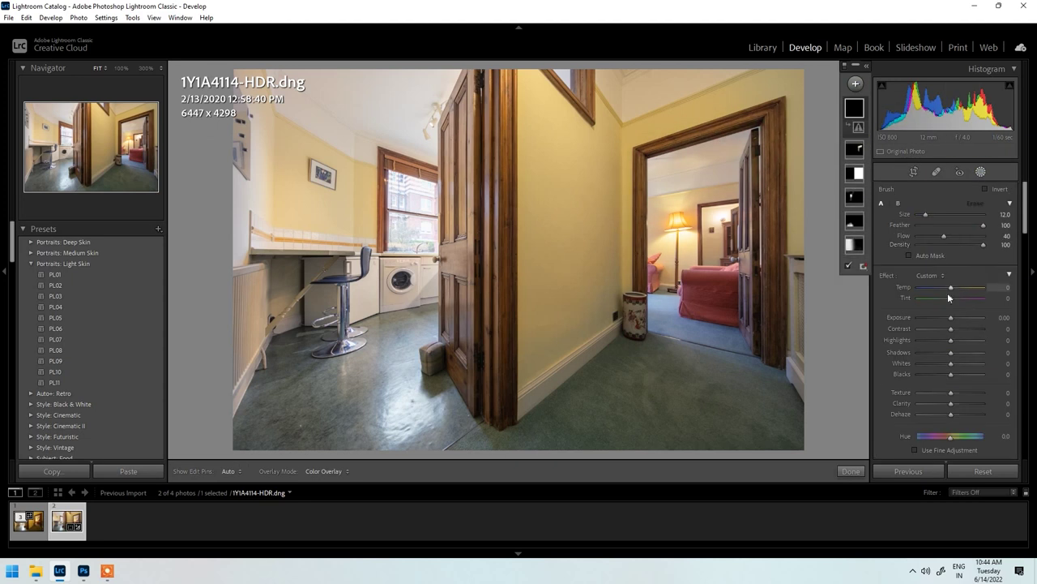
drag(953, 289, 963, 292)
key(h)
key(alt)
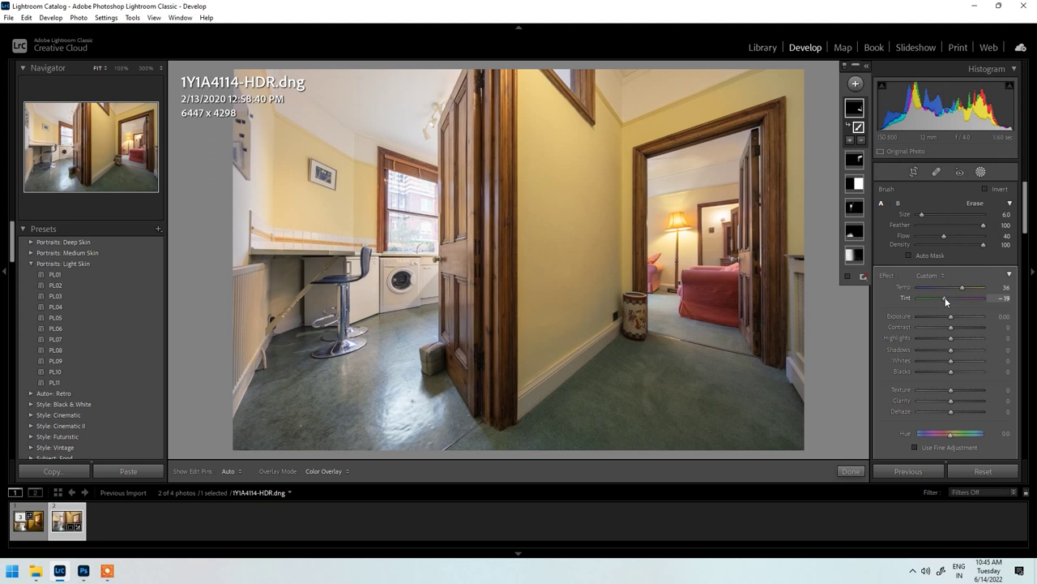
drag(944, 296, 943, 298)
drag(929, 337, 925, 339)
drag(939, 298, 938, 298)
click(850, 471)
Step: Compare before and after side by side, examining the far room's carpet and the area around the wooden door up close
click(689, 325)
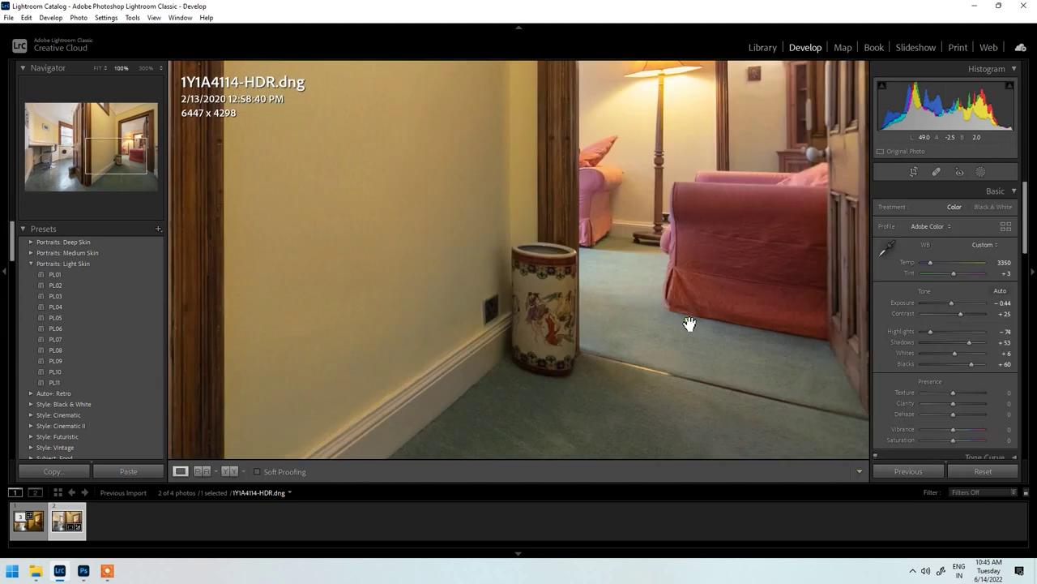
click(689, 325)
key(y)
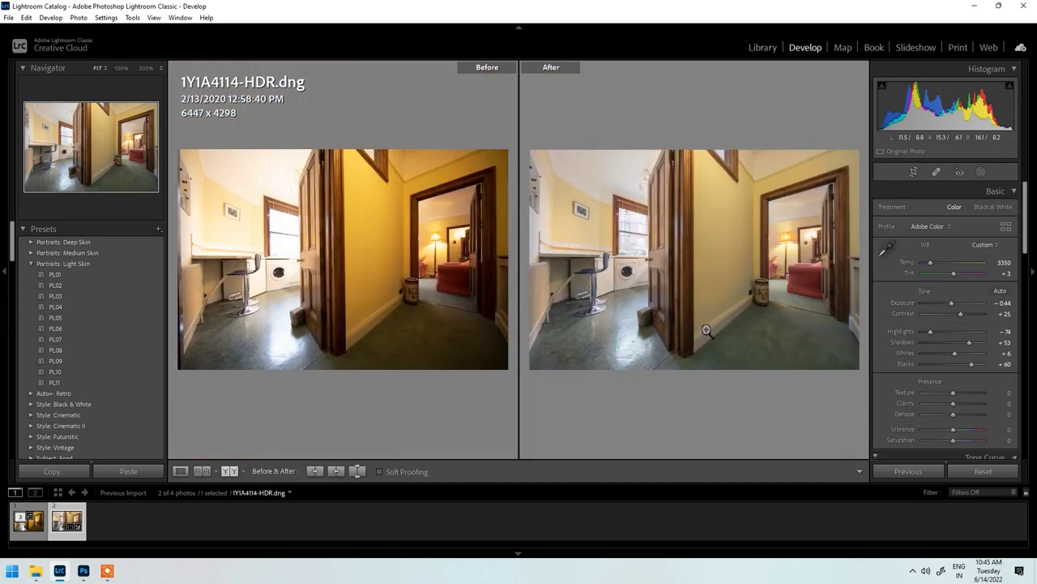
click(785, 302)
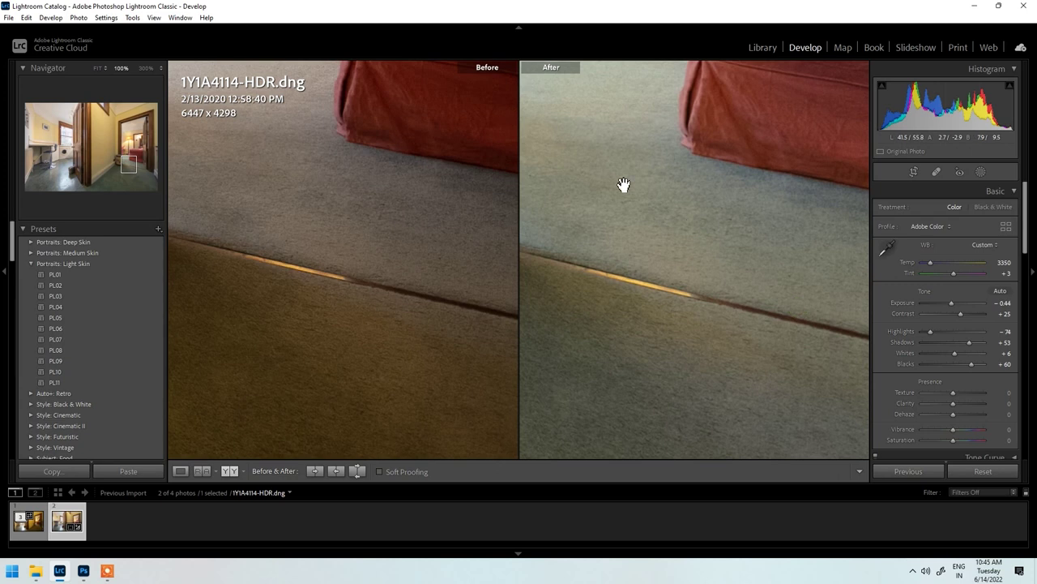
drag(623, 185, 690, 297)
drag(637, 186, 829, 419)
click(725, 280)
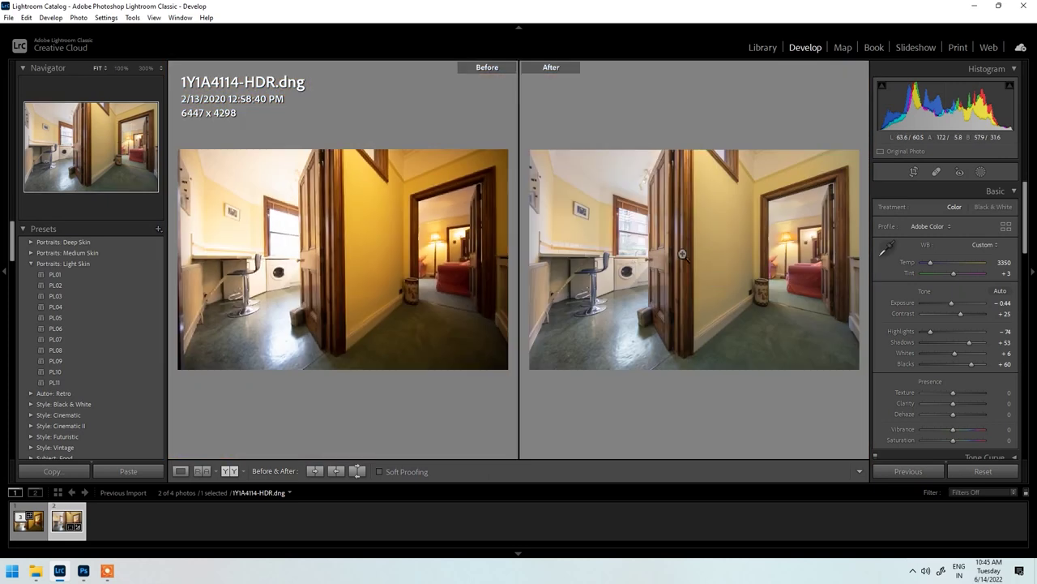
click(683, 254)
drag(713, 227, 640, 210)
click(640, 210)
key(y)
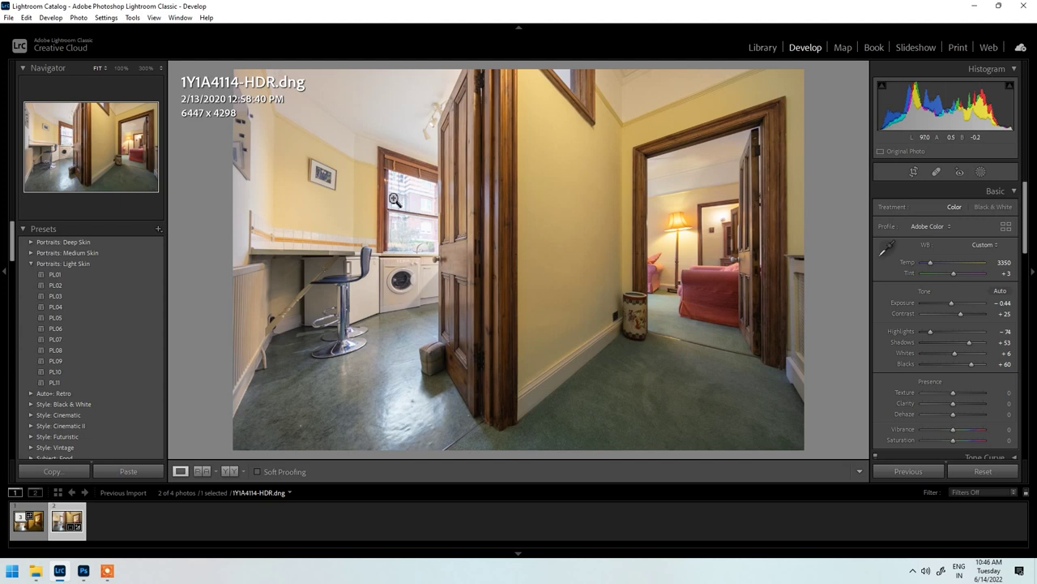
Step: Inspect the kitchen window's edges up close and apply a mid-range purple Defringe amount in the manual lens corrections
click(430, 204)
drag(310, 171, 445, 322)
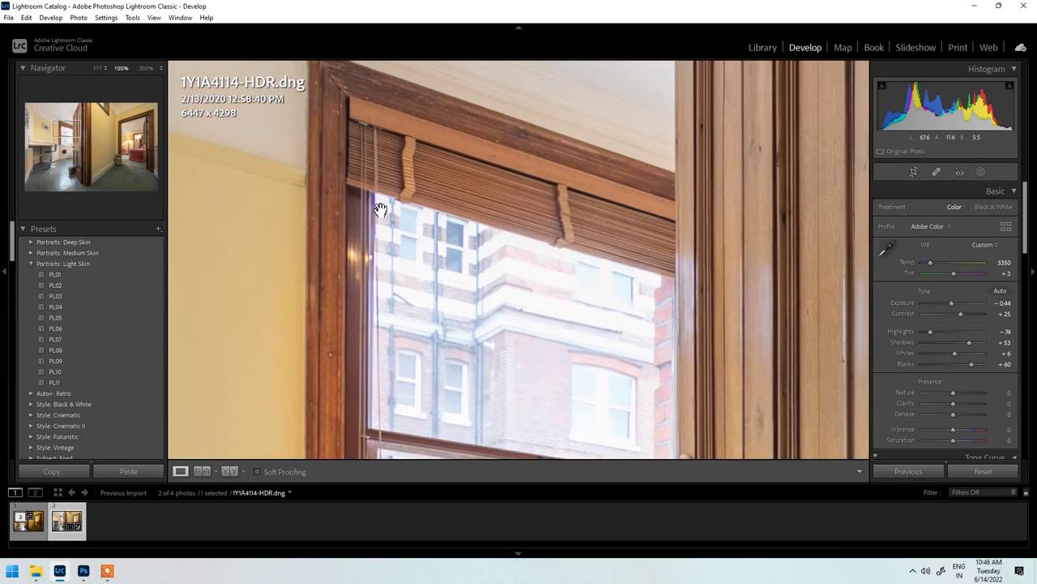
click(406, 290)
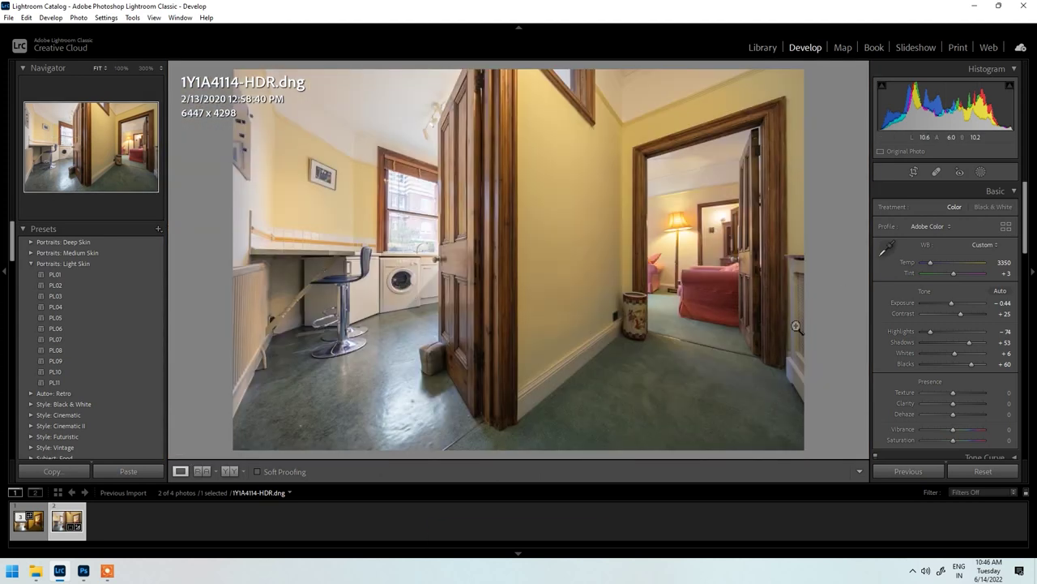
scroll(932, 315, down, 5)
scroll(935, 316, down, 3)
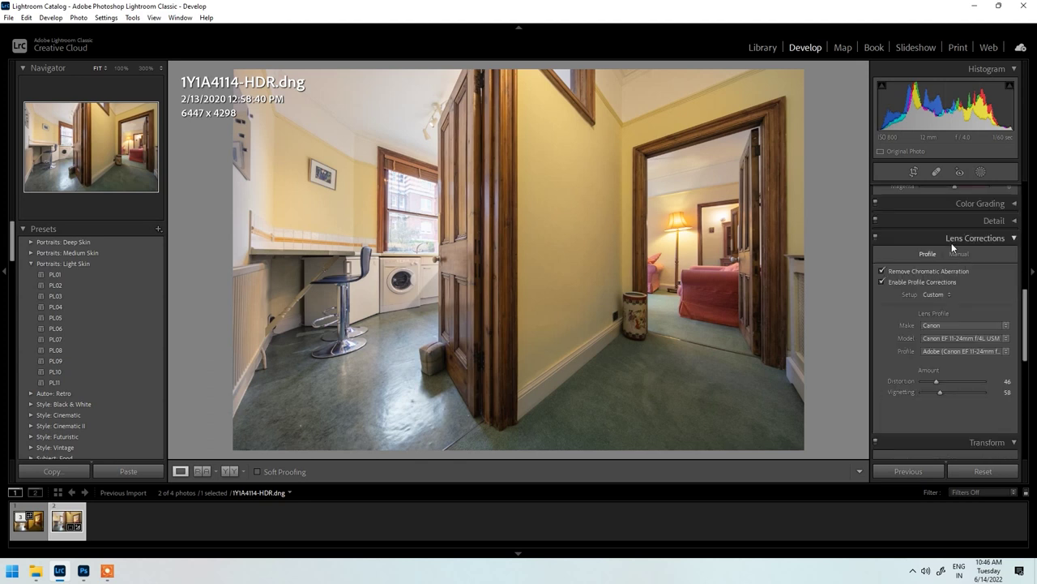
click(958, 253)
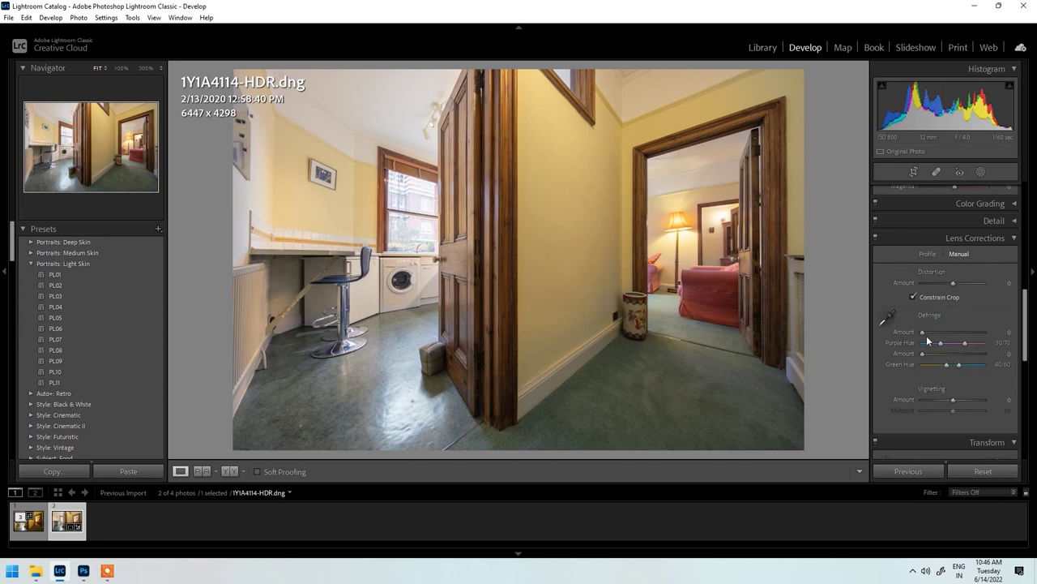
drag(938, 333, 950, 335)
click(388, 174)
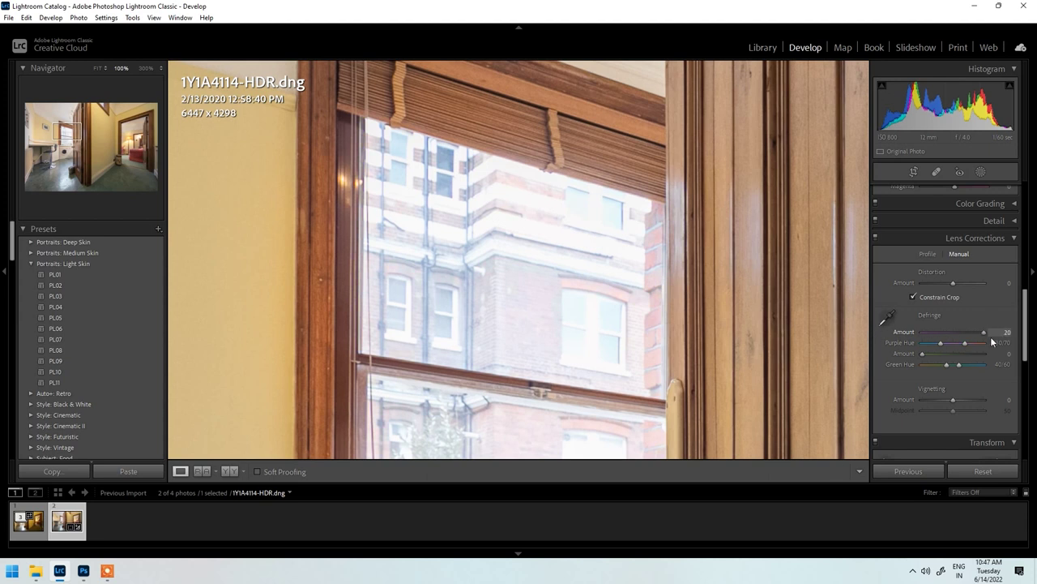
click(951, 332)
drag(953, 331, 952, 332)
scroll(978, 267, up, 10)
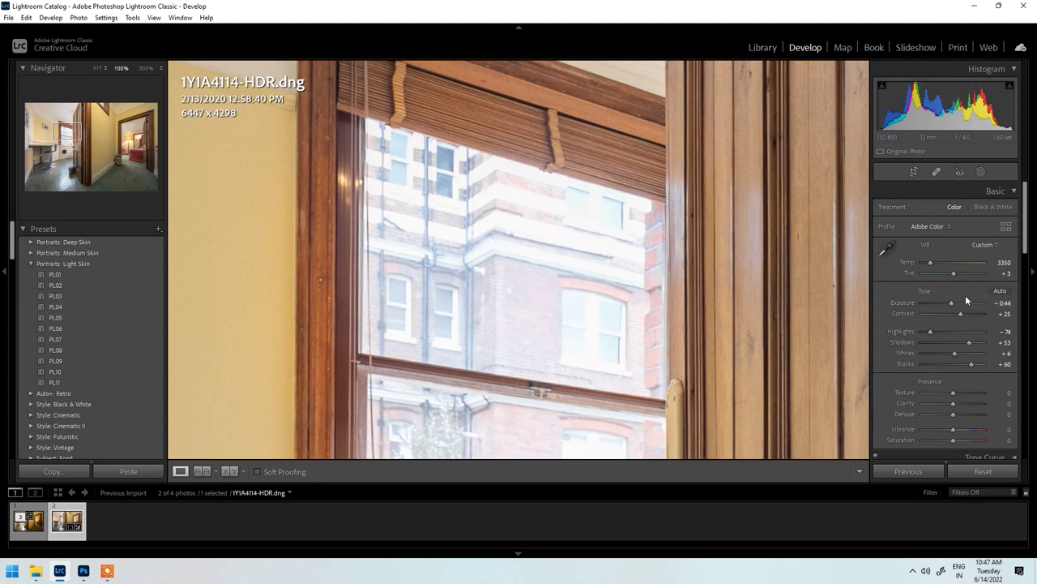
click(476, 328)
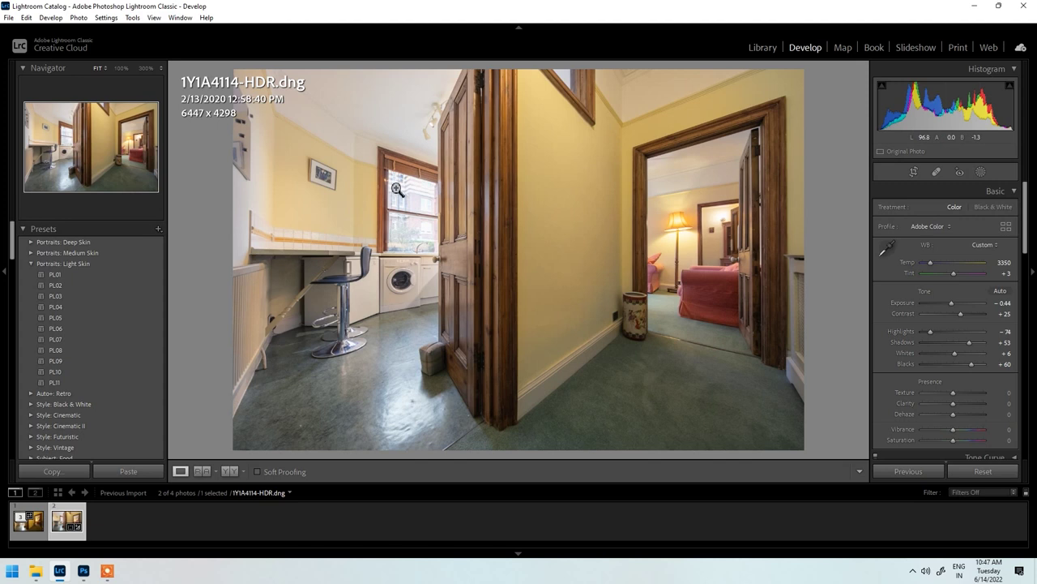
Step: Add a new brush mask at Temp 28 and paint it over the kitchen window, enlarging the brush to 6
click(980, 172)
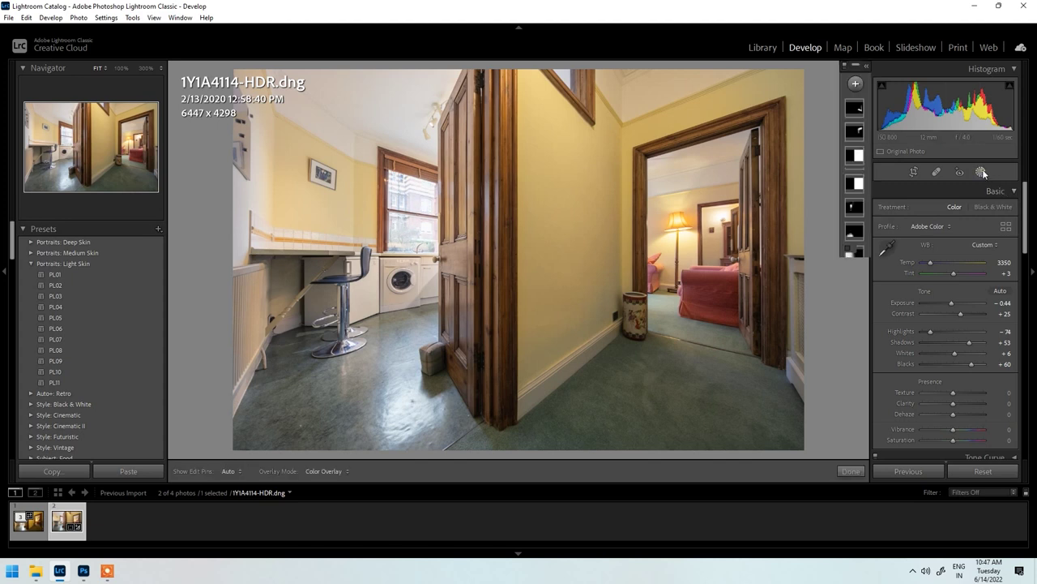
click(855, 84)
click(864, 128)
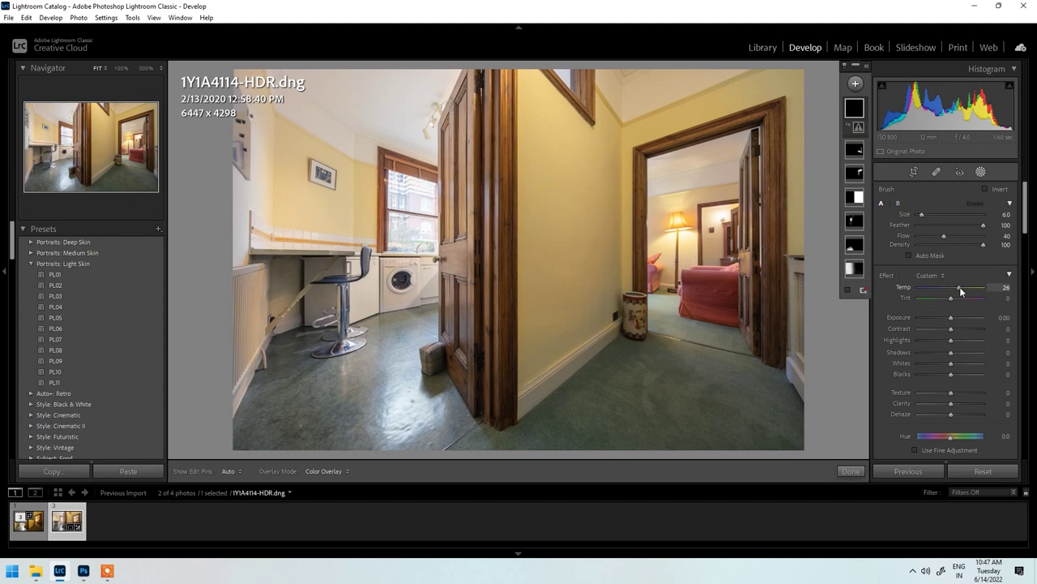
drag(953, 286, 962, 287)
key(h)
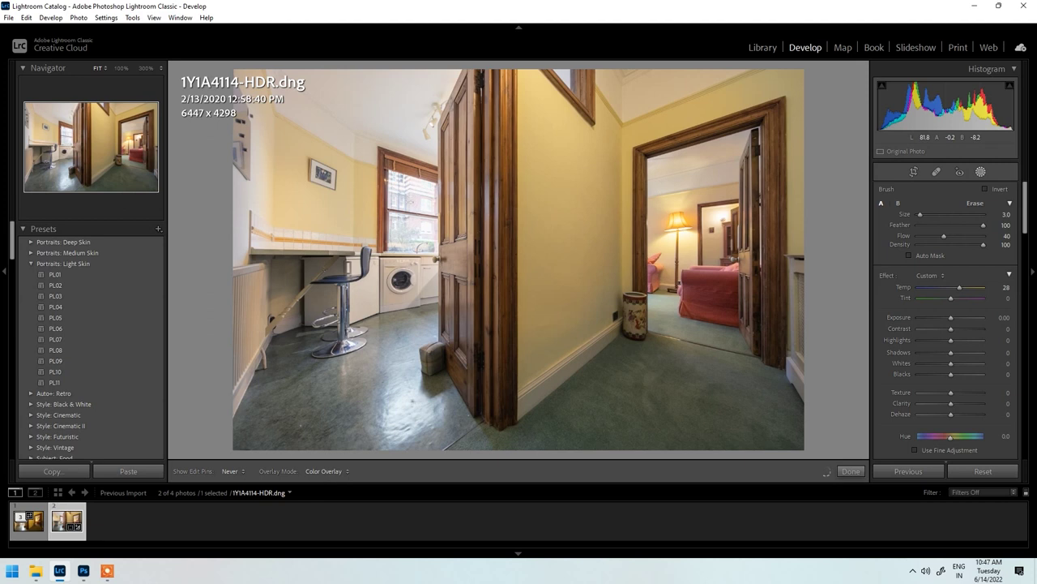
key(h)
key(bracketright)
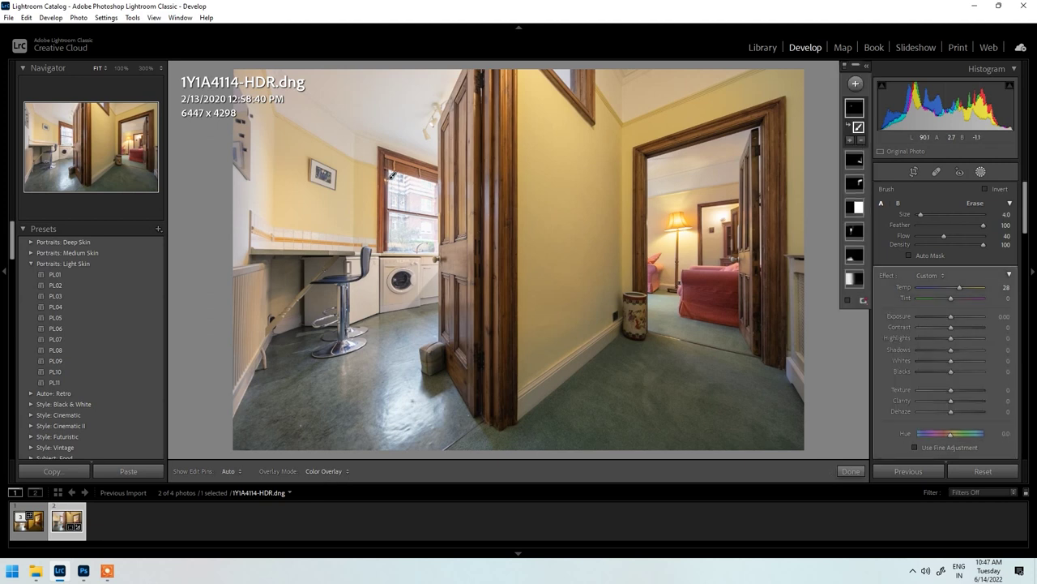
key(h)
key(h)
key(h)
key(h)
key(bracketright)
key(h)
key(bracketright)
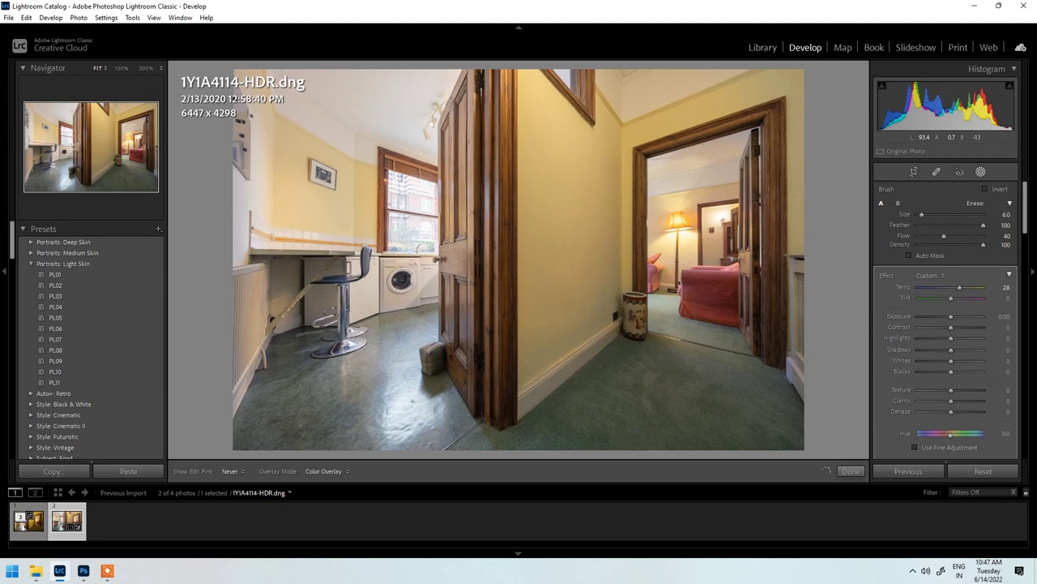
key(h)
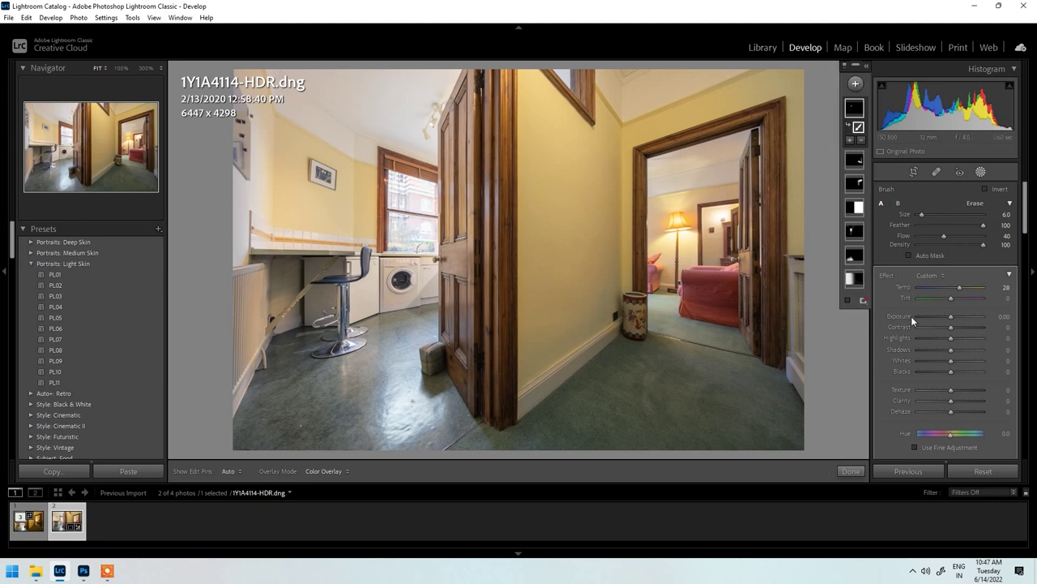
Step: Recover the window view with Highlights -100 and Exposure -0.20, painting more of it with brush size 8, and finish masking
drag(927, 339, 906, 335)
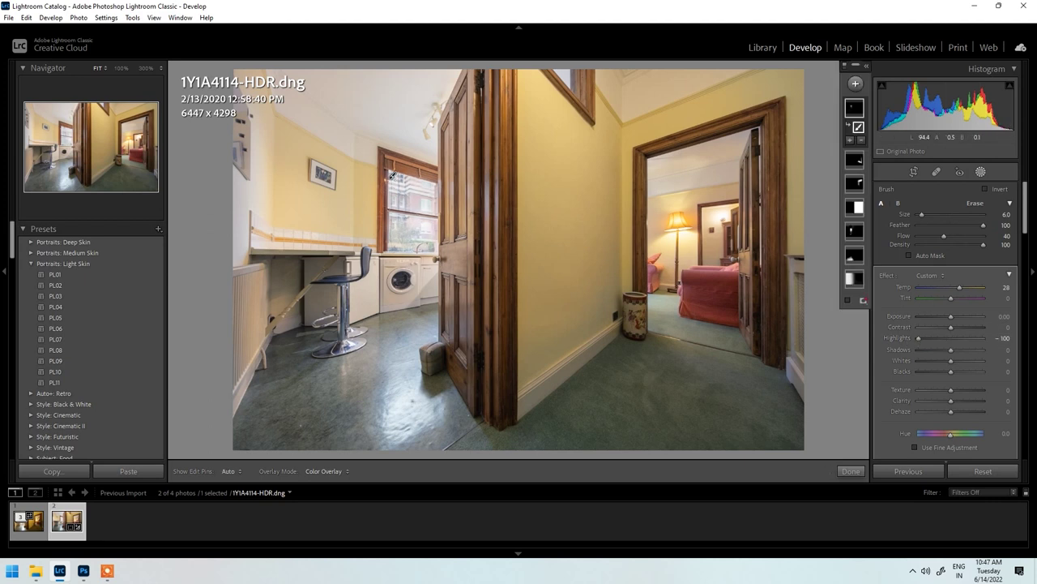
key(h)
key(bracketright)
key(bracketright)
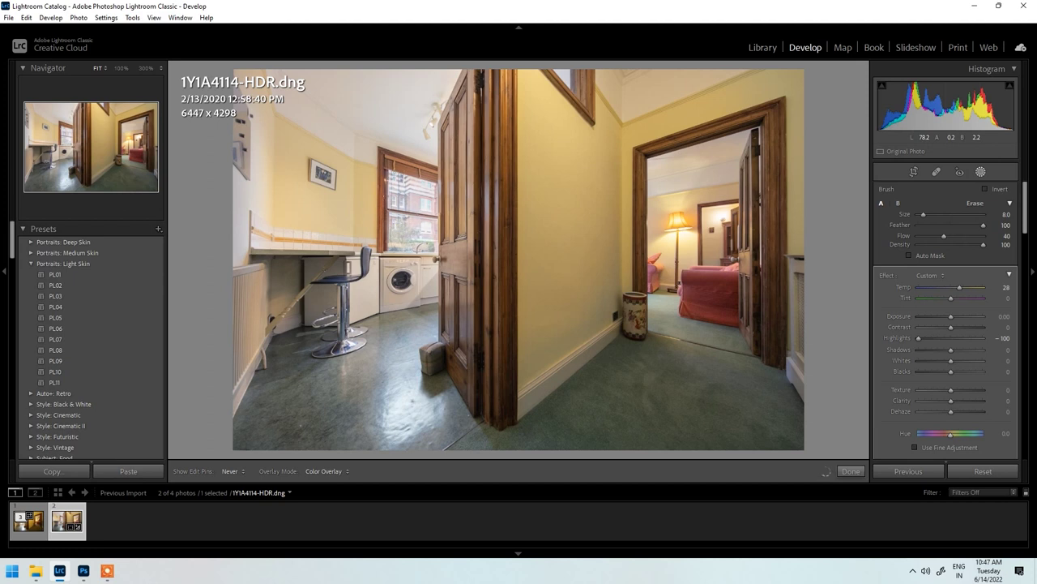
key(h)
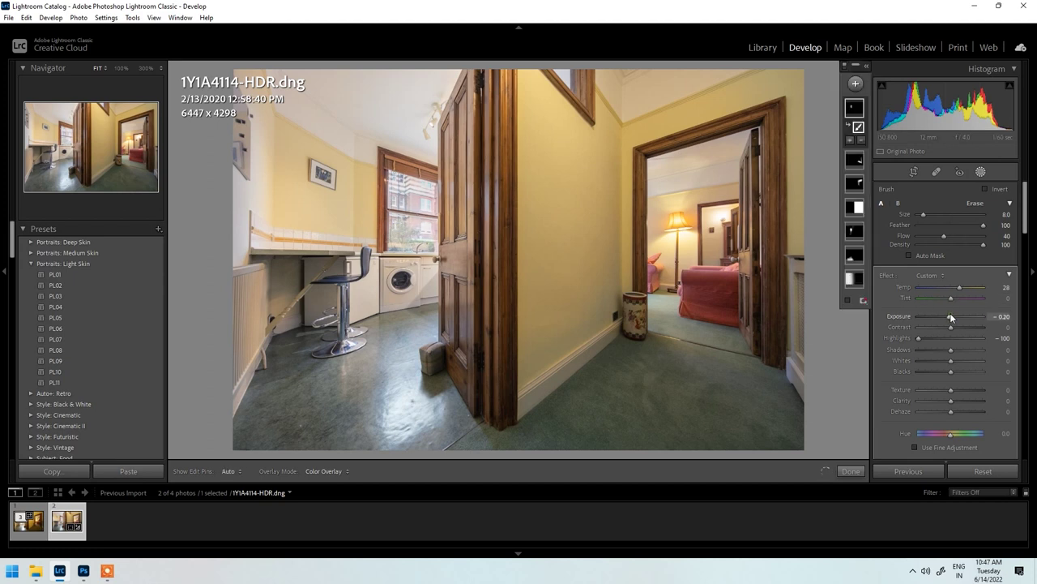
click(950, 315)
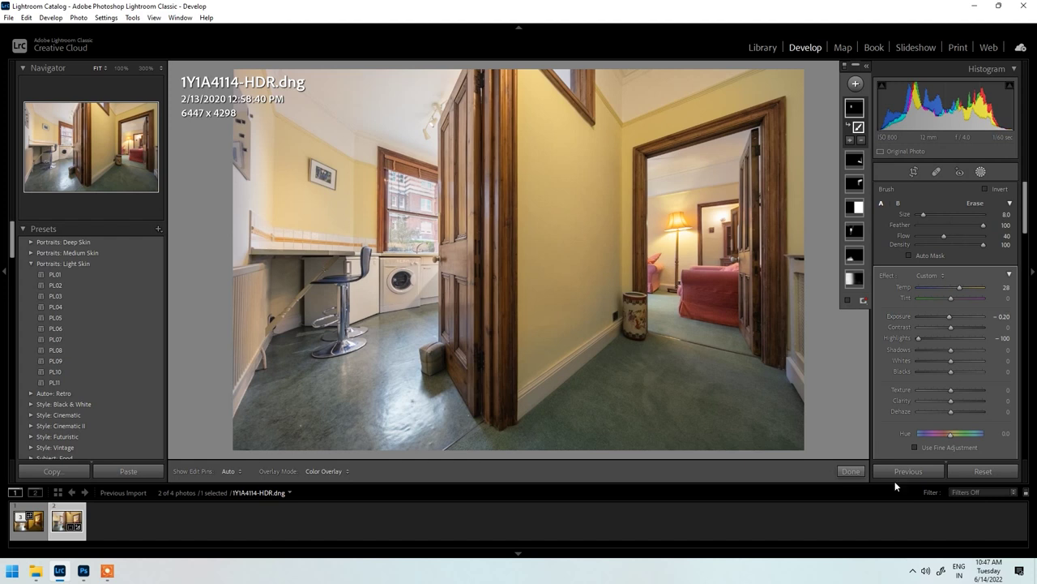
click(851, 472)
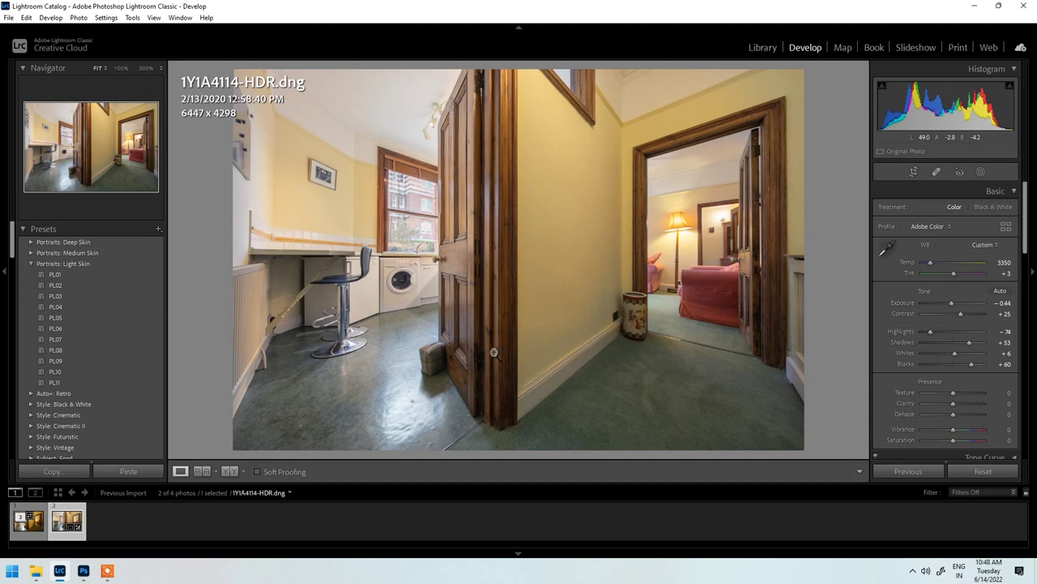
Step: Switch to File Explorer and open the first finished photo, 1Y1A4098.jpg, from the Edited images folder
mouse_move(36, 571)
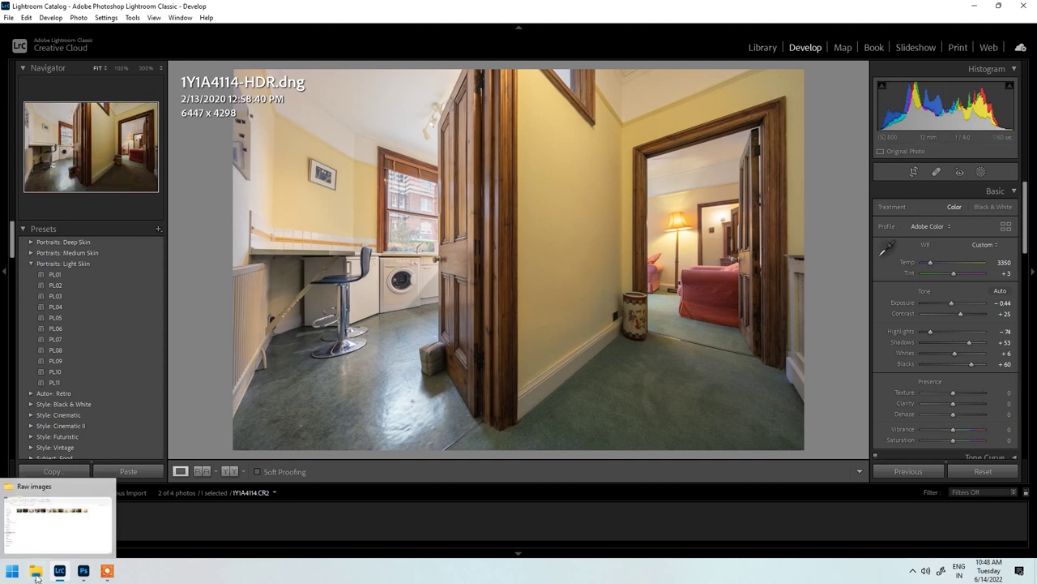
click(46, 527)
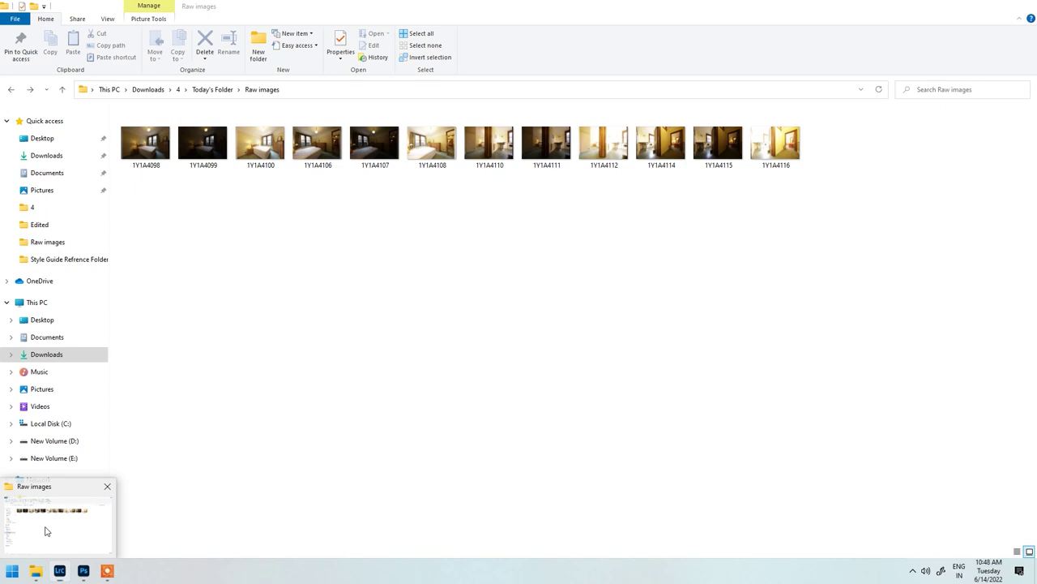
click(10, 89)
click(168, 148)
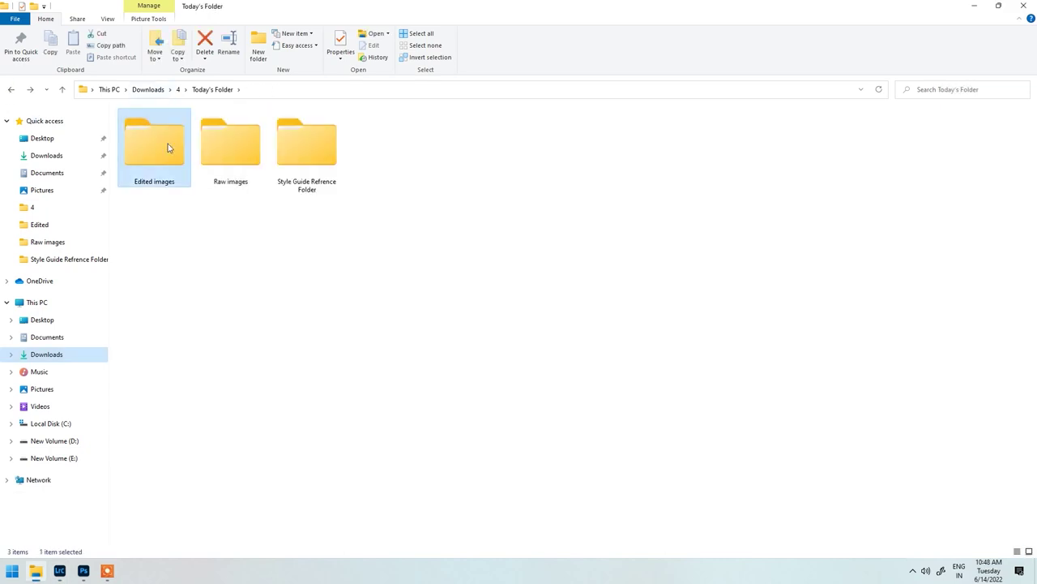
double_click(169, 147)
double_click(169, 147)
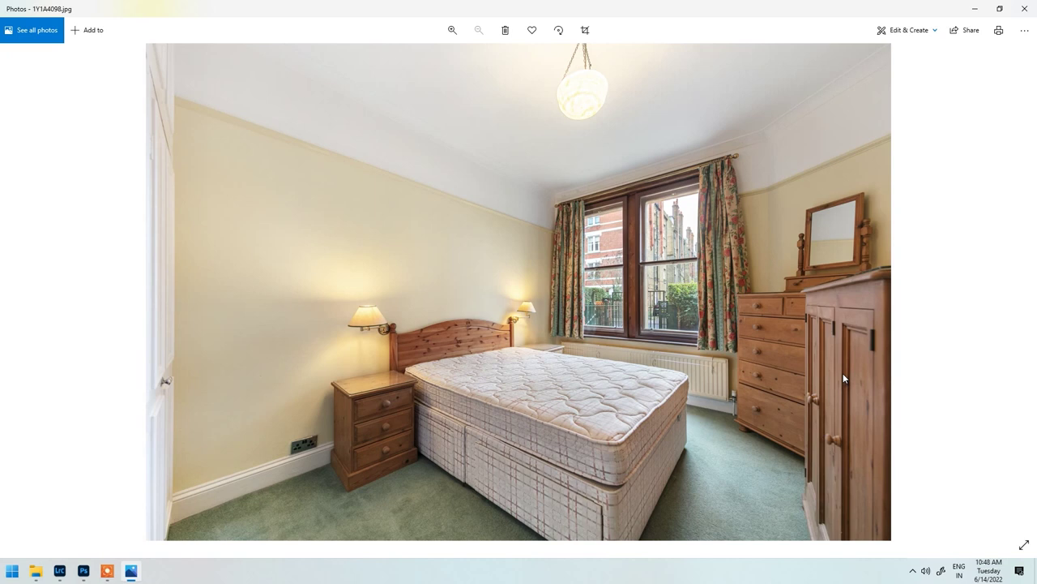
Step: Look back and forth through the finished bedroom and hallway photos, up to 1Y1A4110.jpg
key(Right)
key(Left)
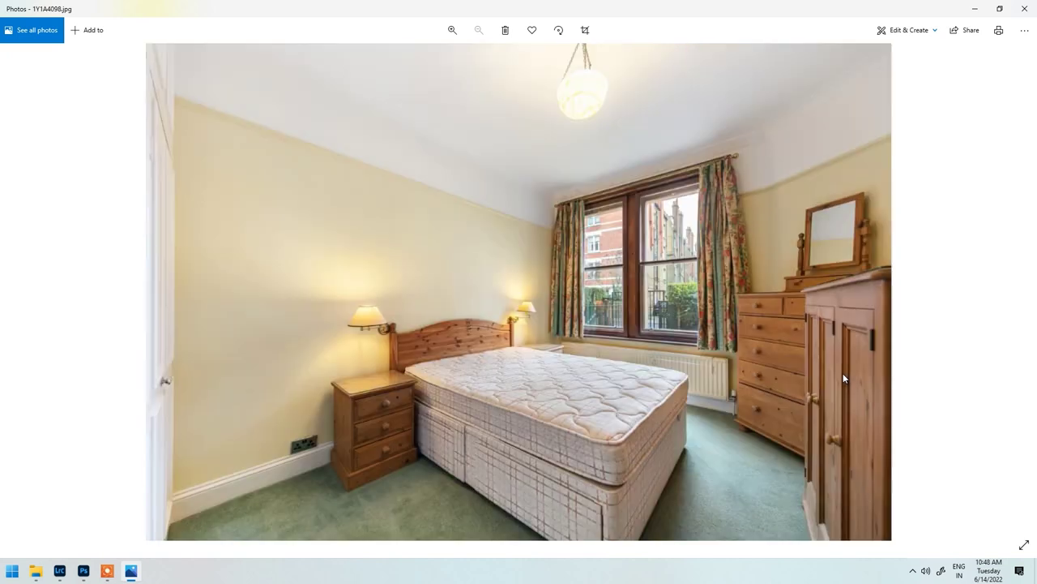
key(Right)
key(Left)
key(Right)
key(Right)
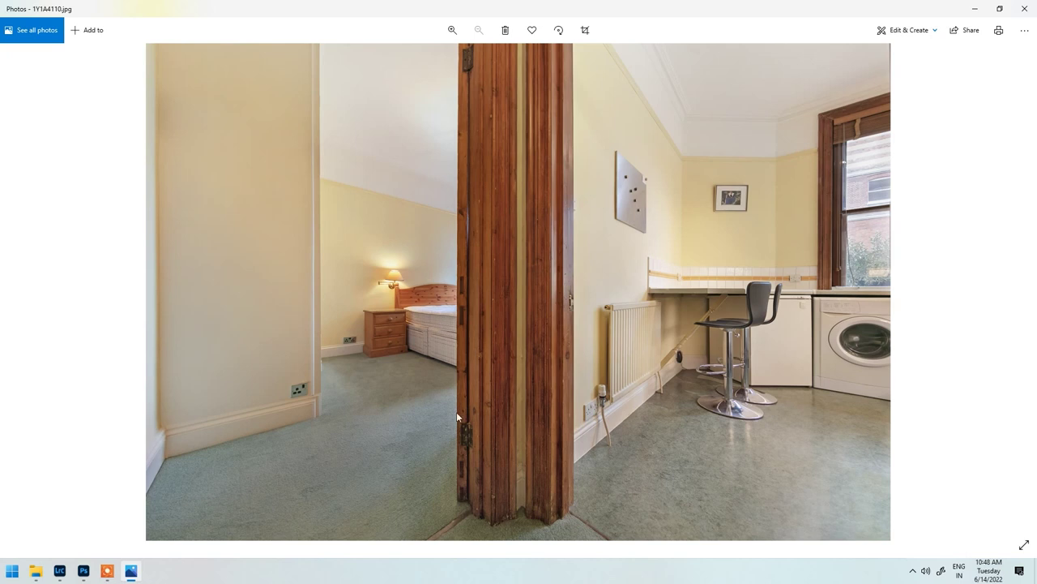
Step: Compare the 1Y1A4114-HDR edit in Lightroom Classic with the finished photo 1Y1A4110.jpg, switching back and forth between both
click(60, 573)
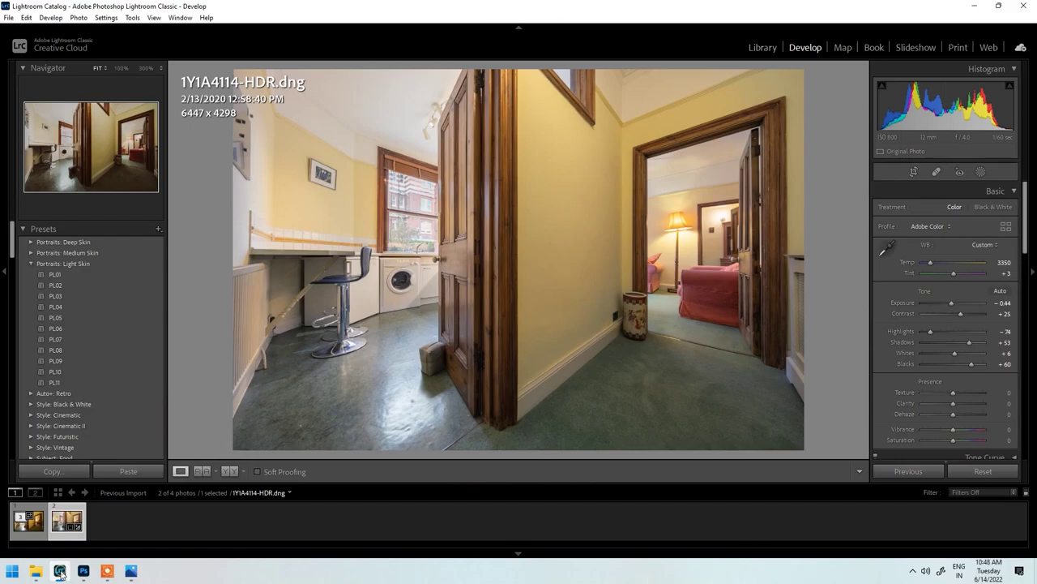
click(135, 576)
click(135, 575)
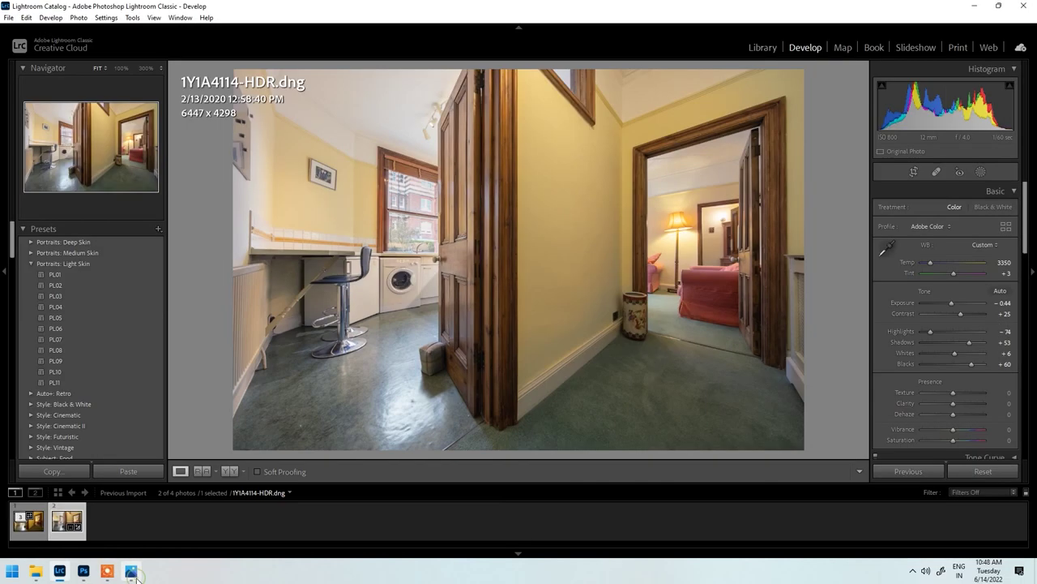
click(135, 575)
click(135, 576)
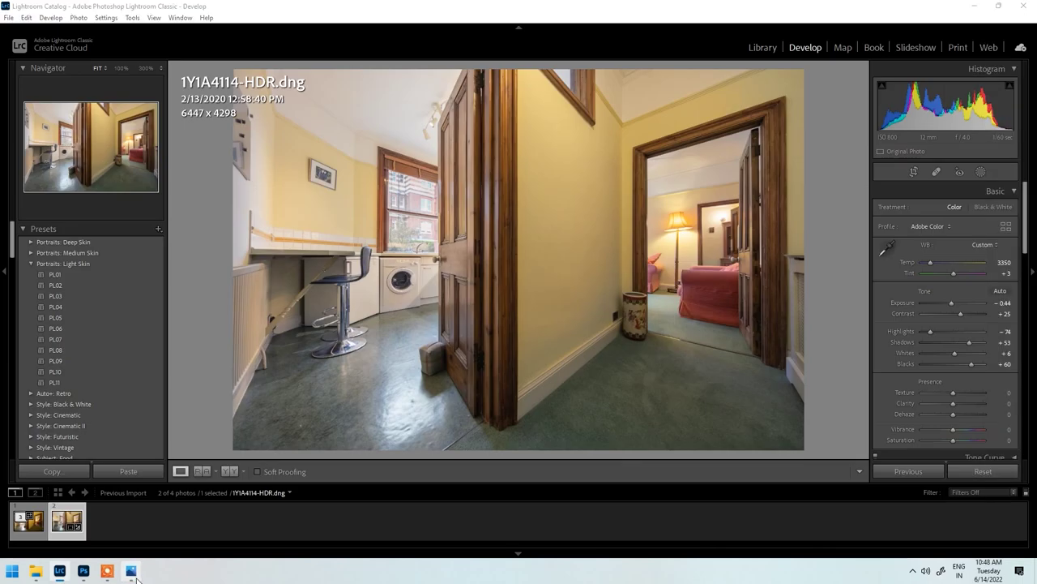
click(135, 576)
click(134, 575)
click(135, 575)
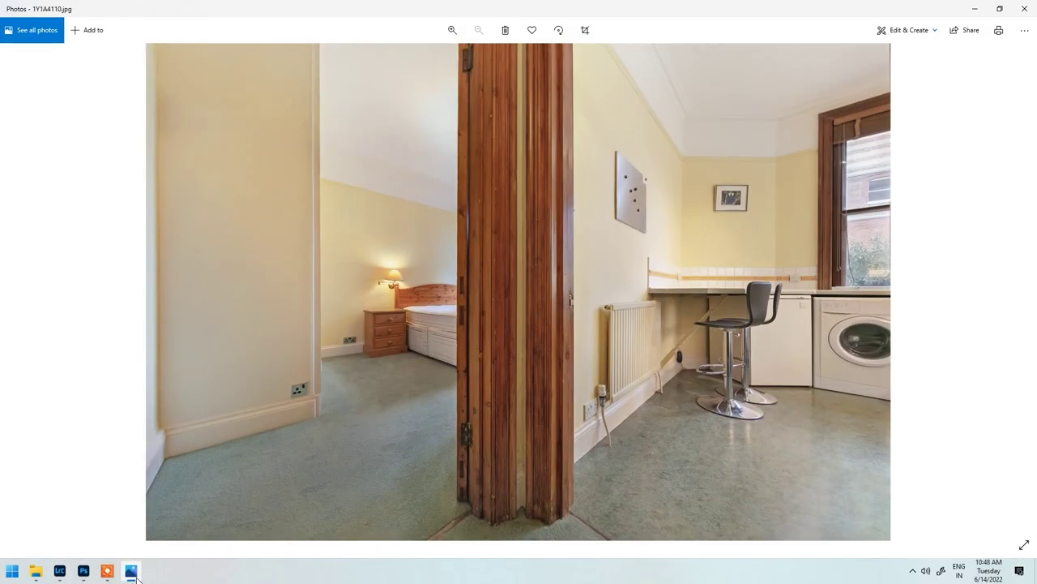
click(135, 575)
click(135, 576)
click(135, 576)
click(134, 575)
click(134, 575)
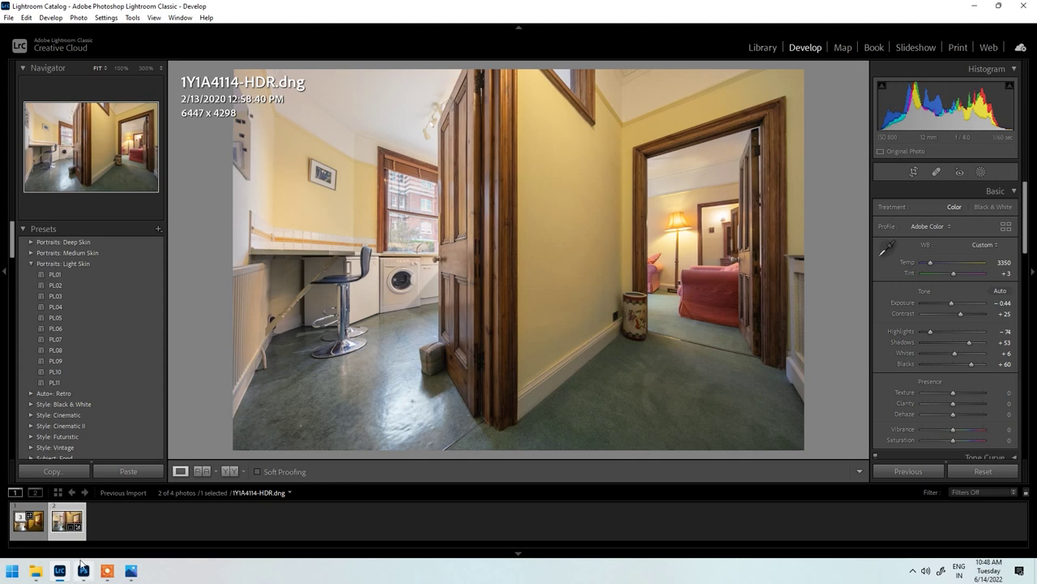
click(131, 572)
click(131, 571)
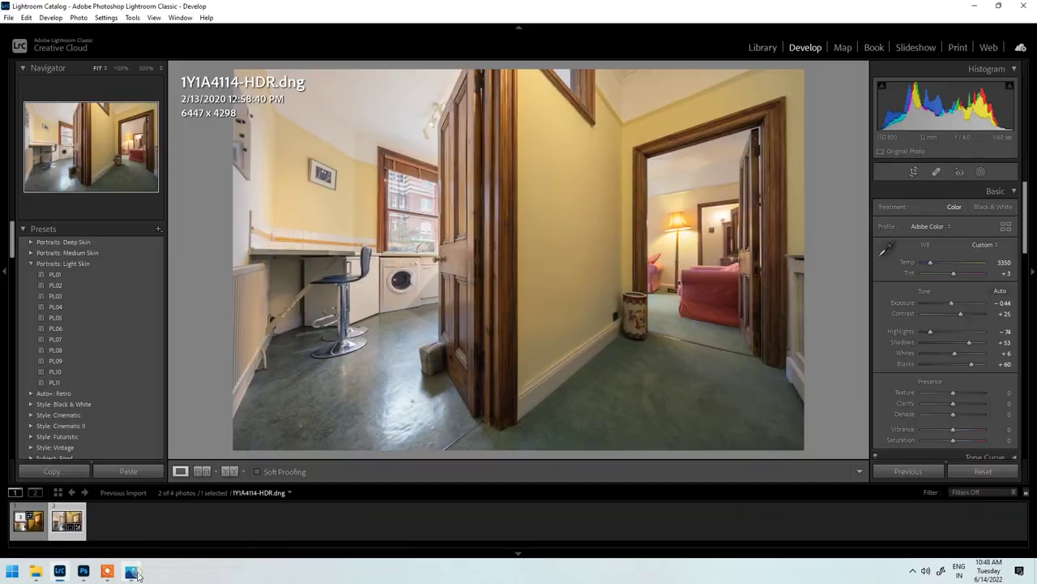
click(131, 571)
click(132, 572)
click(131, 571)
click(138, 575)
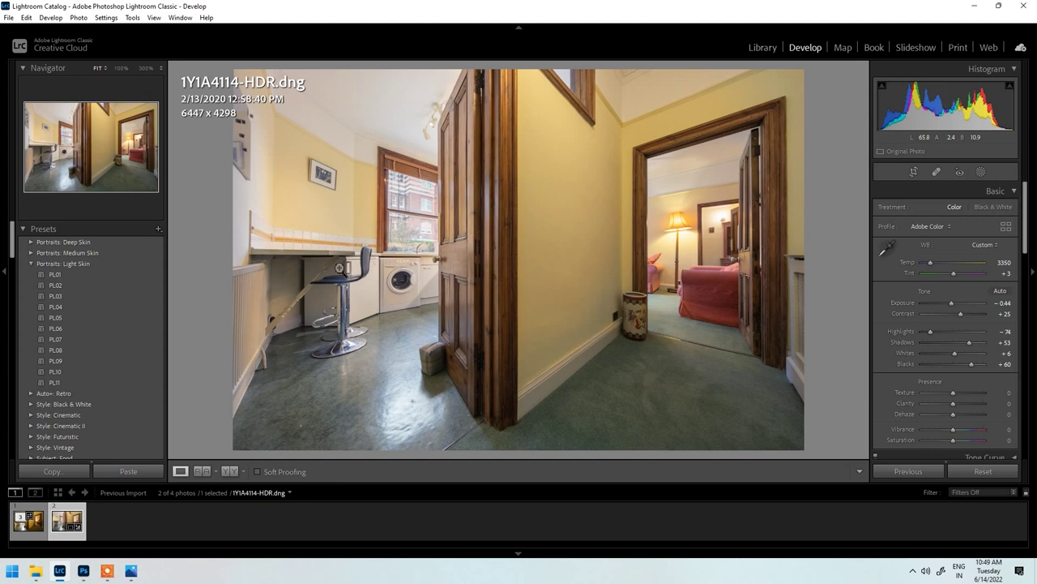
Step: Examine the bar stool, yellow hallway wall, door frame and skirting of the HDR photo at 100%
click(323, 276)
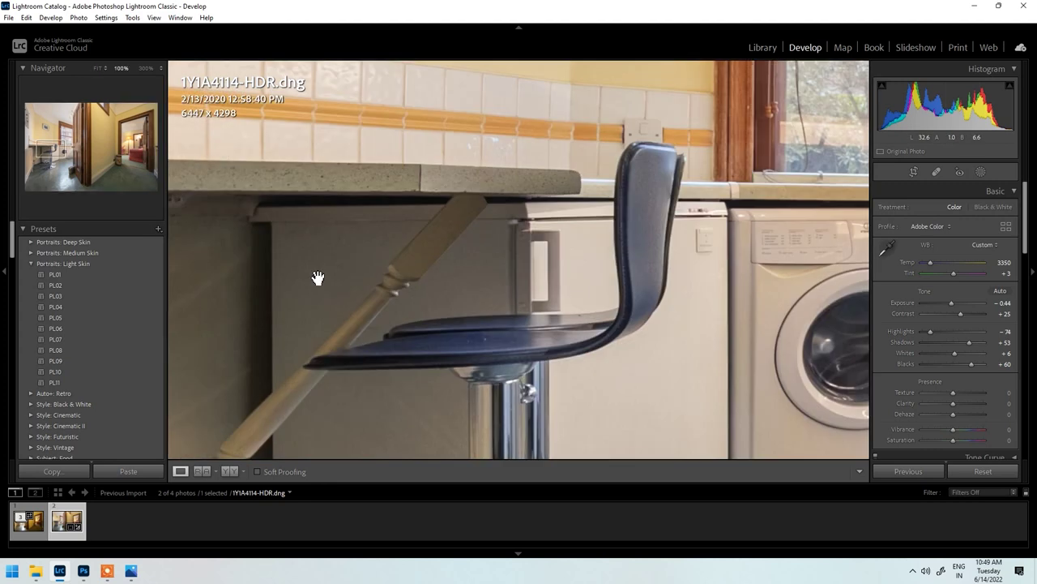
click(318, 280)
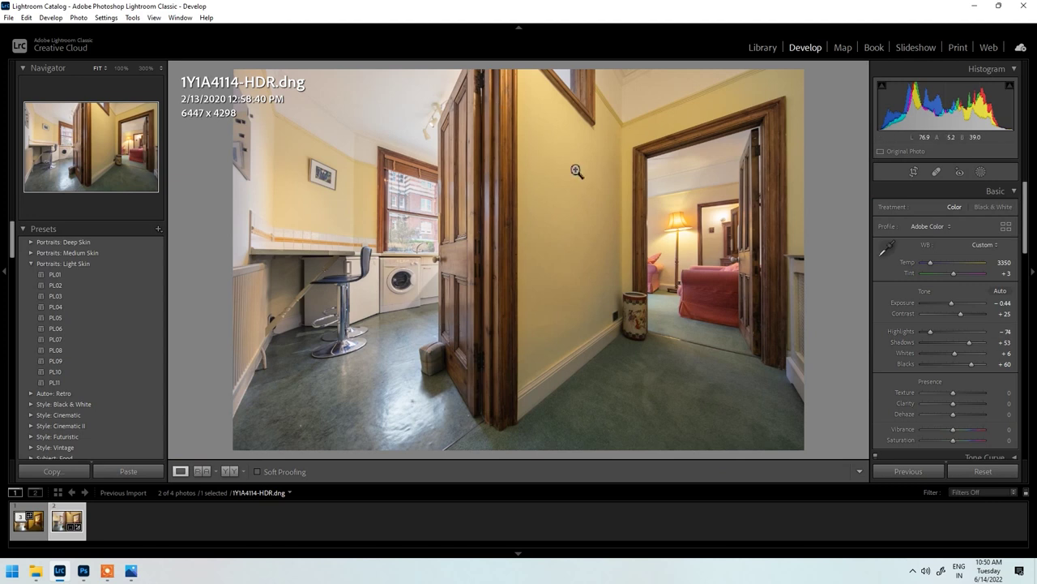
click(571, 80)
click(571, 79)
click(750, 257)
click(730, 238)
click(275, 123)
drag(551, 338, 419, 230)
drag(690, 422, 289, 171)
drag(754, 194, 456, 192)
drag(460, 361, 543, 396)
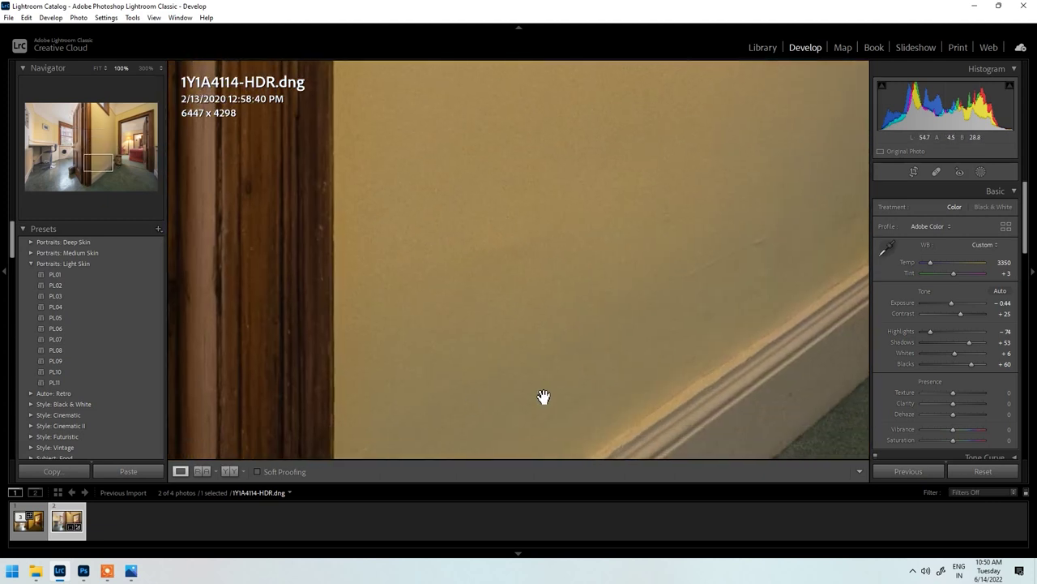
drag(513, 138, 556, 321)
click(510, 310)
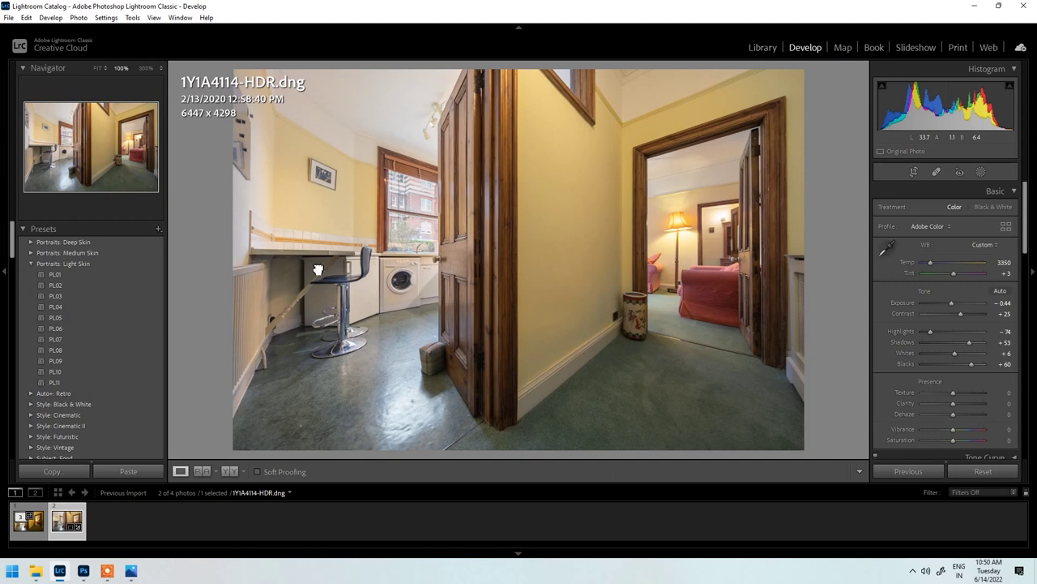
Step: Examine the bar stool's seat and chrome base and the reflective kitchen floor at 100% for colour casts
click(349, 273)
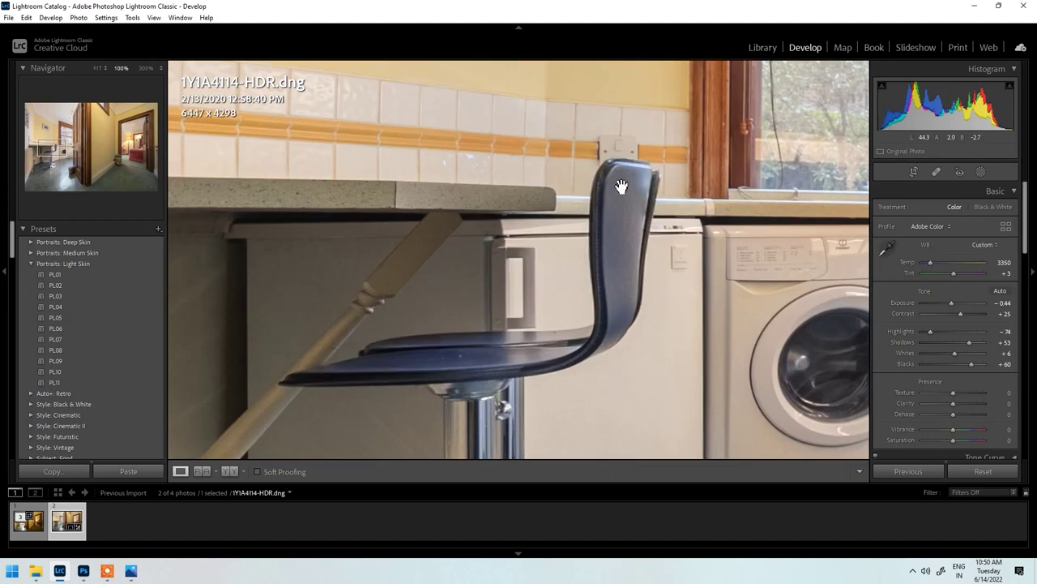
key(Page_Down)
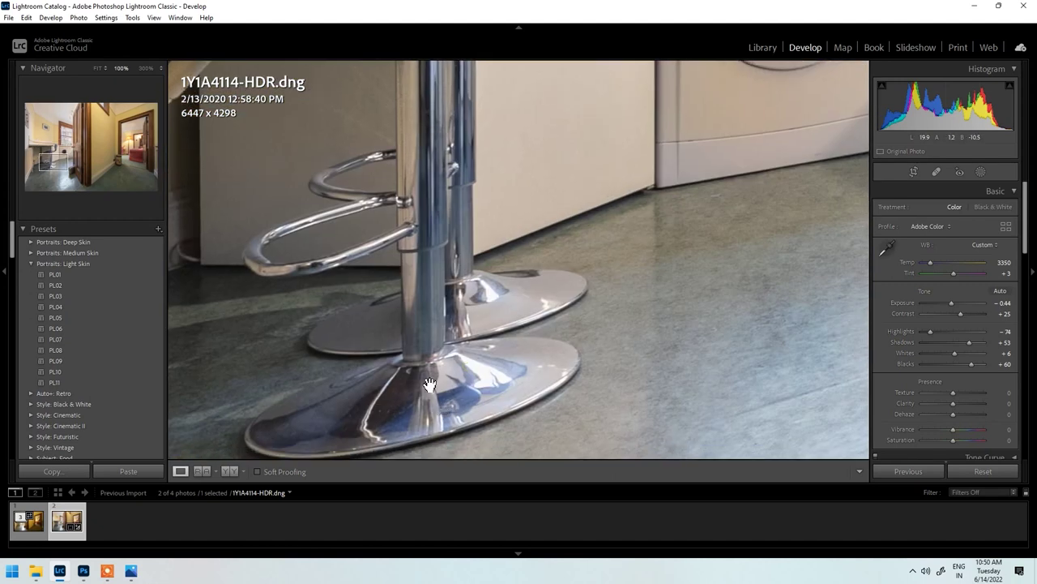
click(430, 384)
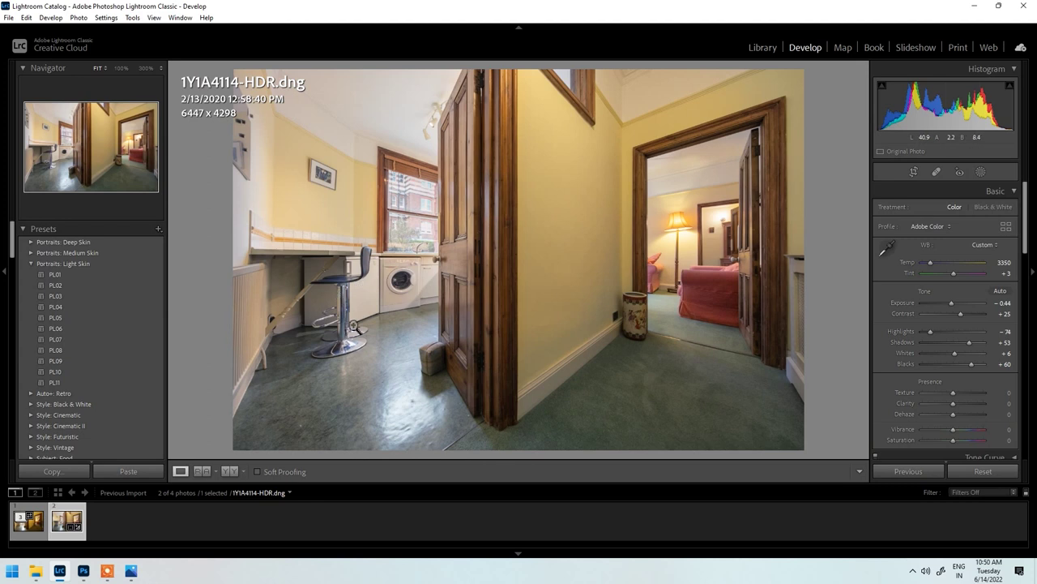
click(353, 326)
key(Page_Down)
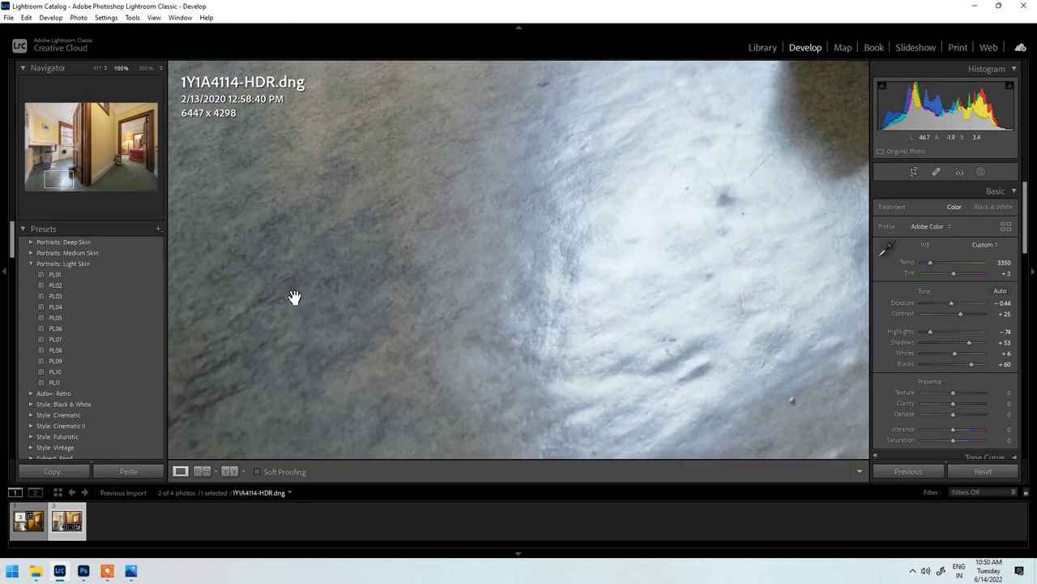
click(295, 298)
click(299, 437)
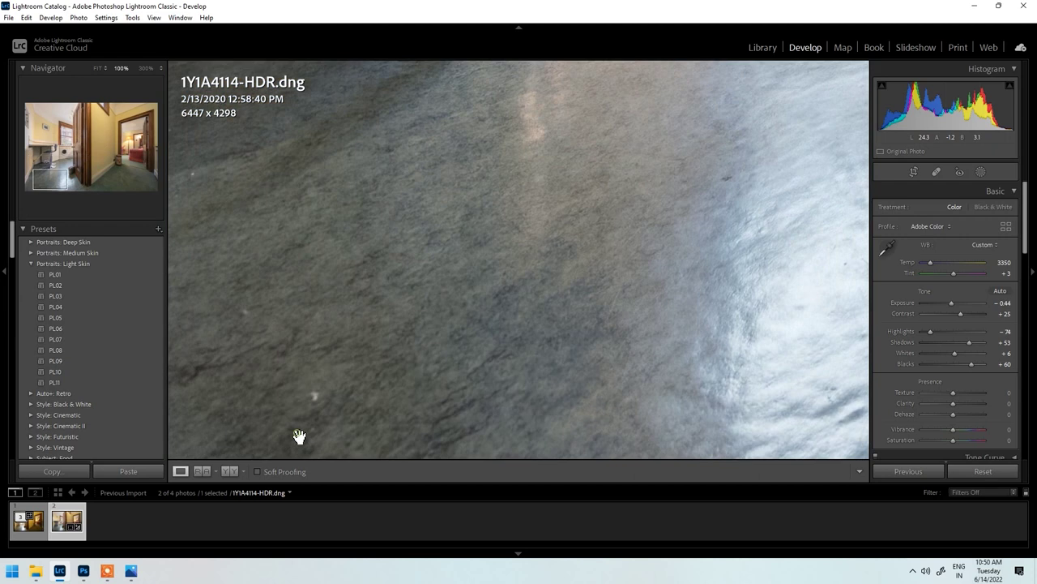
click(581, 359)
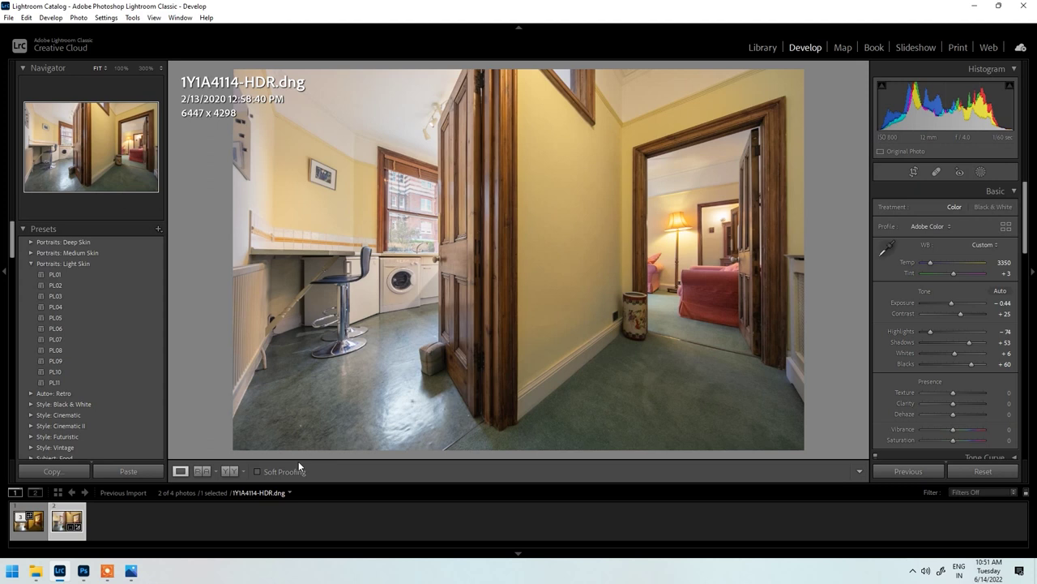
Step: Export the HDR photo as an sRGB JPEG at quality 100 and 300 pixels per inch into the Edited subfolder beside the original
right_click(67, 525)
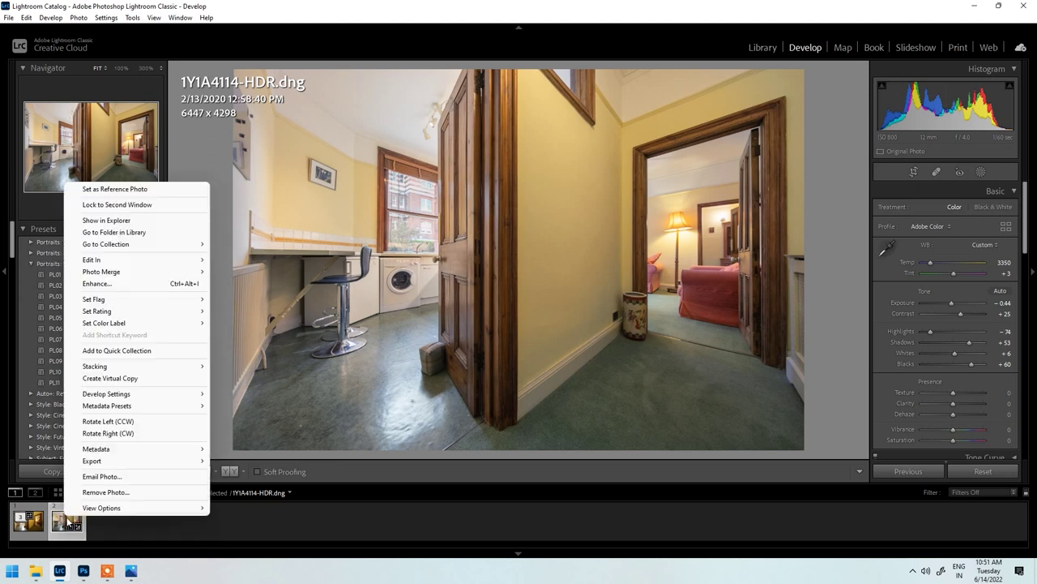
mouse_move(167, 461)
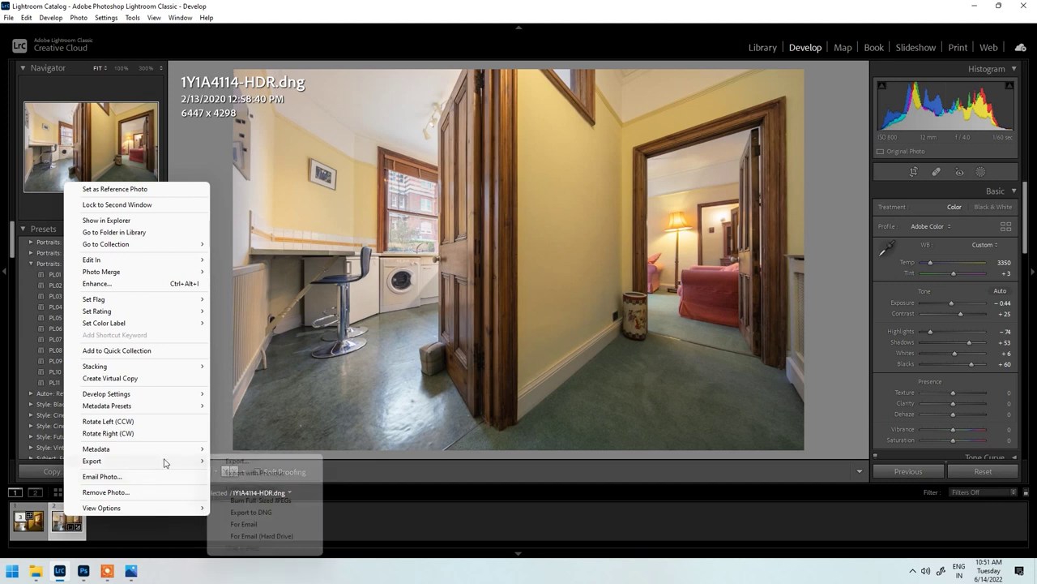
click(234, 462)
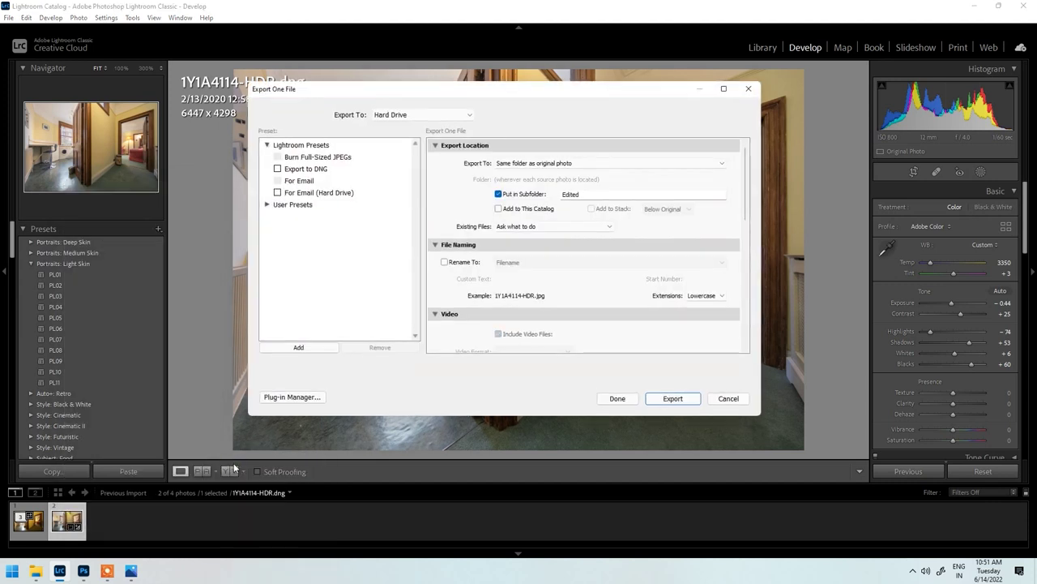
drag(748, 170, 749, 239)
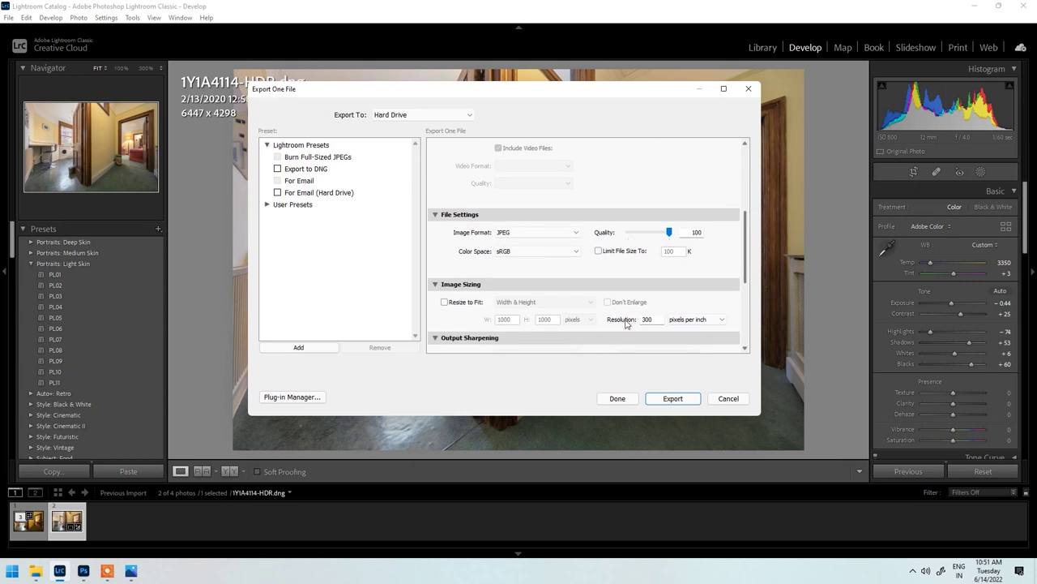
click(669, 397)
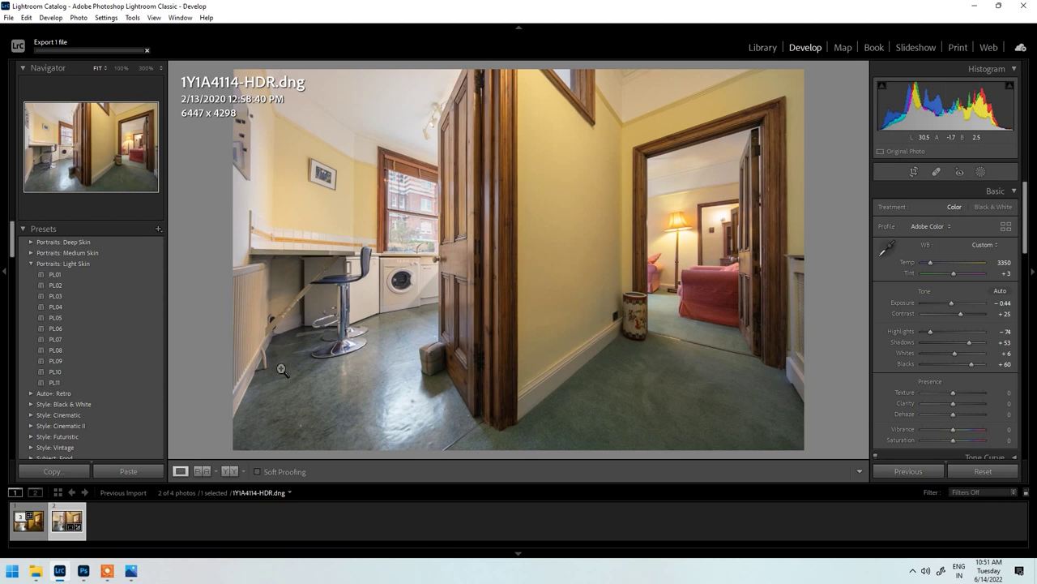
Step: Switch to File Explorer, go to the Edited folder inside Raw images, and check the exported 1Y1A4114-HDR.jpg in the photo viewer
click(36, 572)
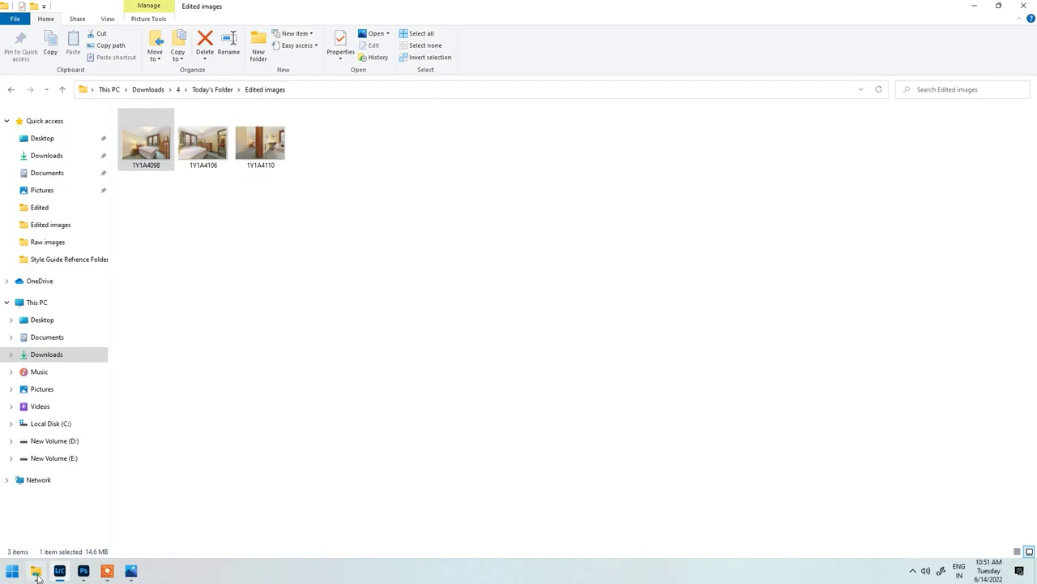
click(10, 91)
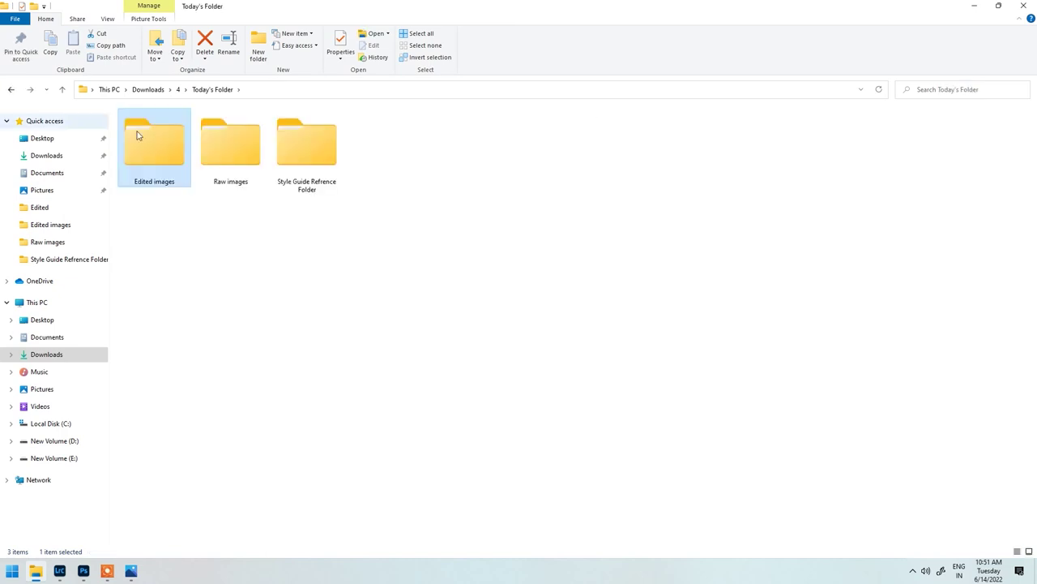
double_click(223, 150)
double_click(146, 137)
click(170, 166)
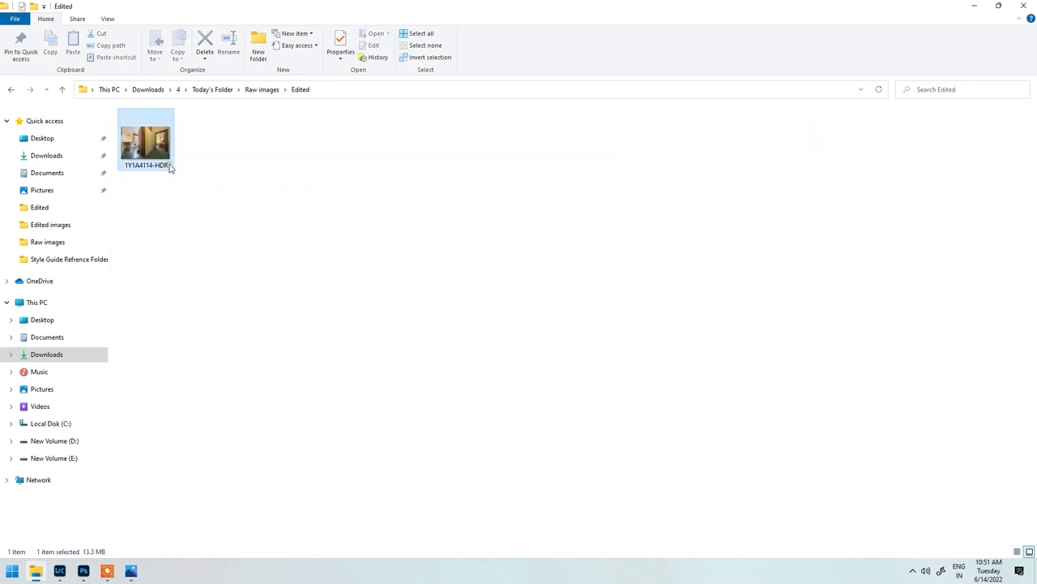
double_click(151, 151)
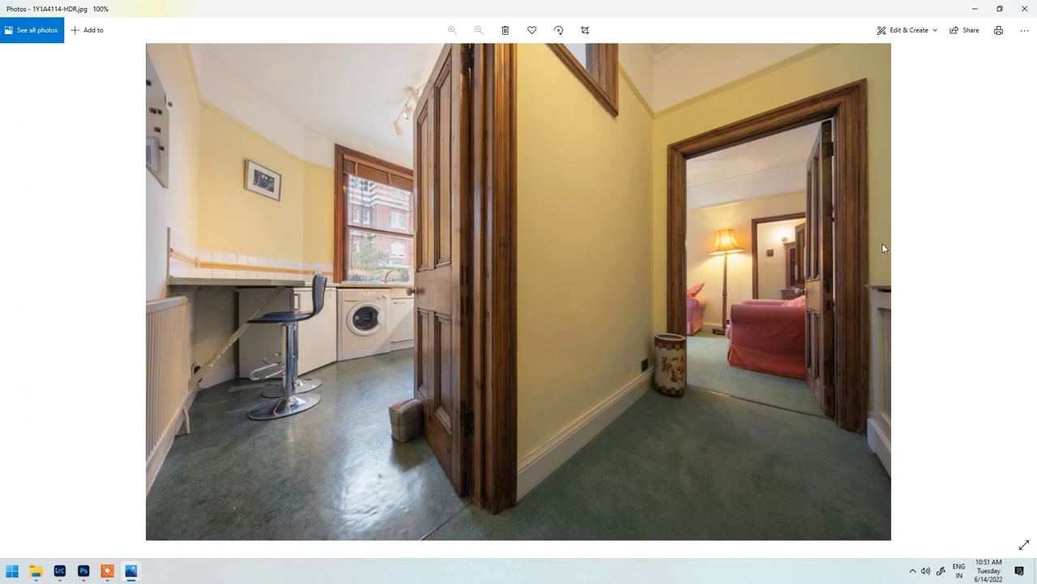
click(1034, 8)
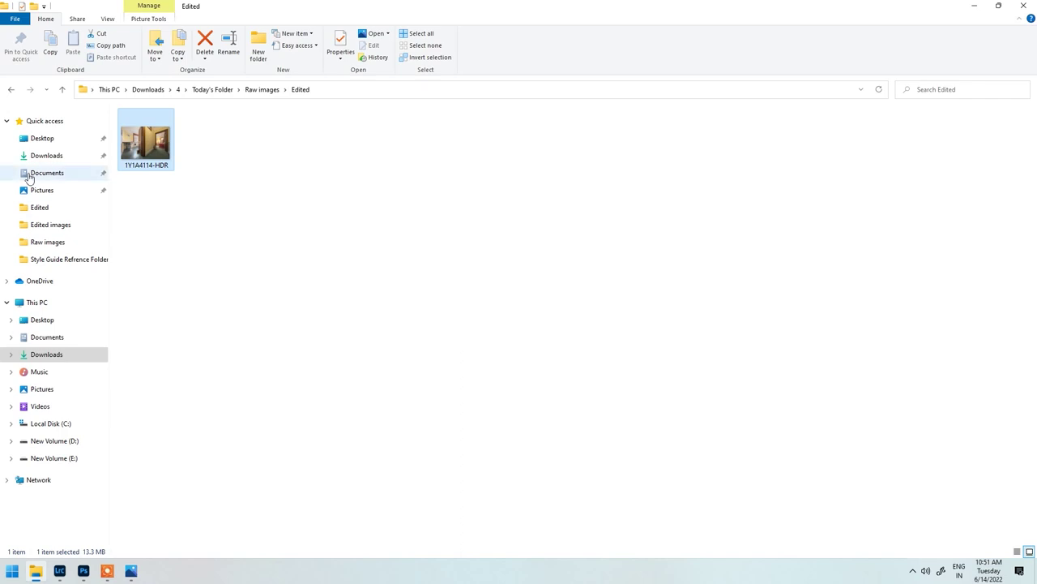
Step: Switch to Photoshop and open the exported 1Y1A4114-HDR.jpg from the Edited folder there
drag(139, 142, 263, 263)
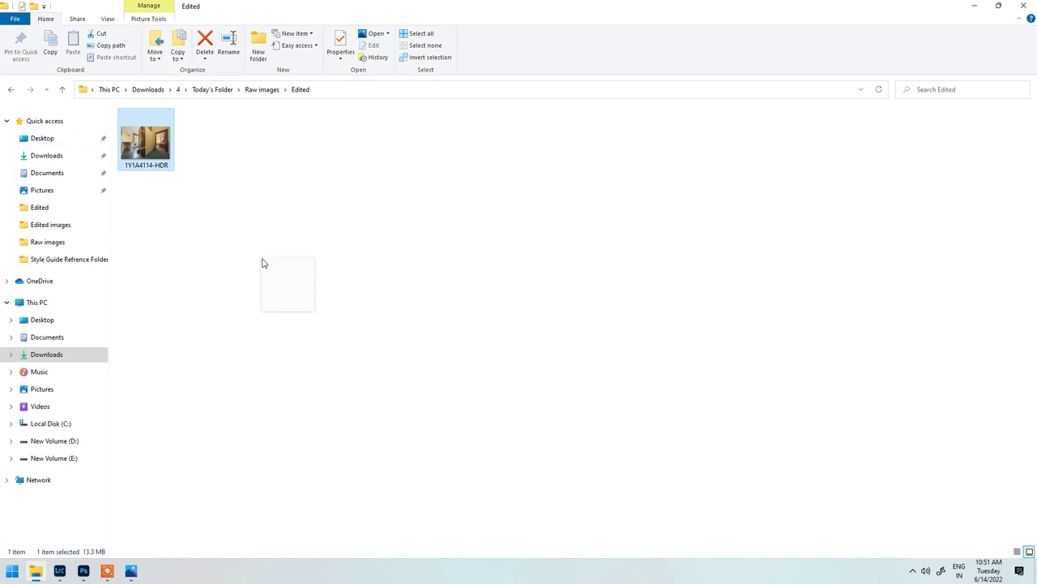
key(alt+Tab)
key(alt+Tab)
key(alt+Tab)
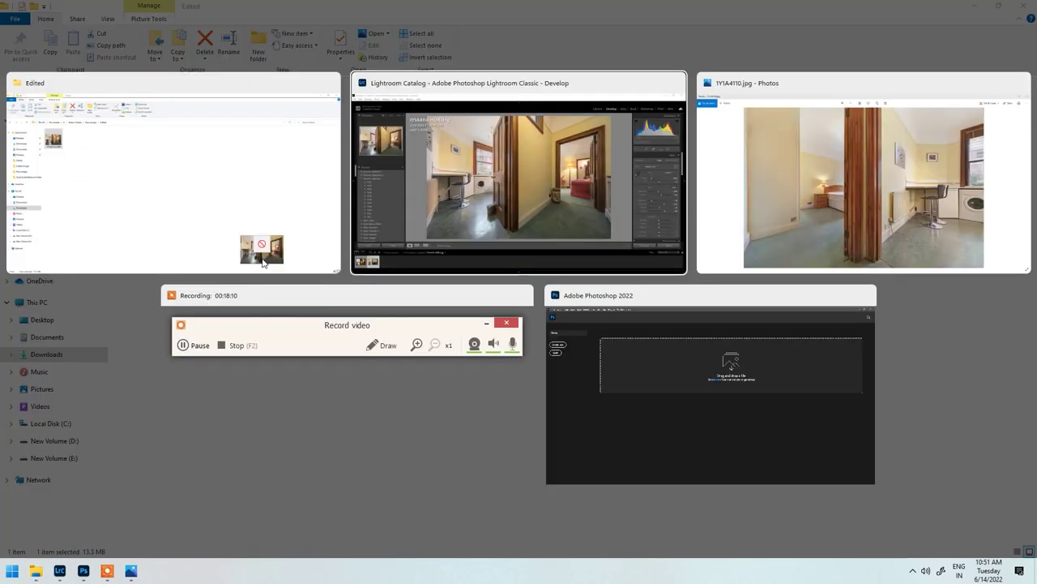
key(alt+Tab)
drag(262, 263, 376, 326)
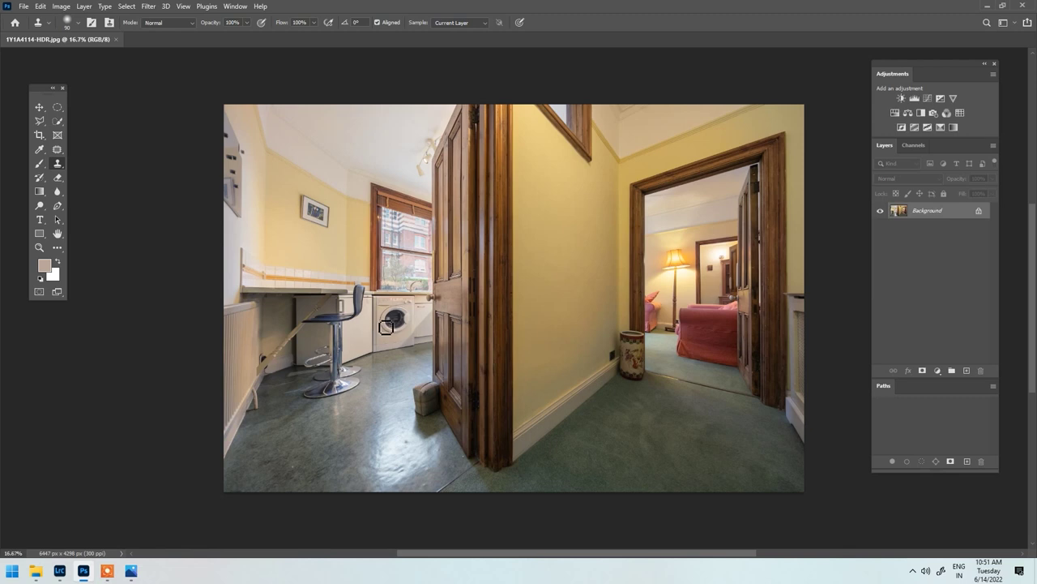
Step: Examine the hallway wall and the room beyond the doorway up close, including the floor lamp, wall light, sofa and door frame
scroll(291, 129, up, 5)
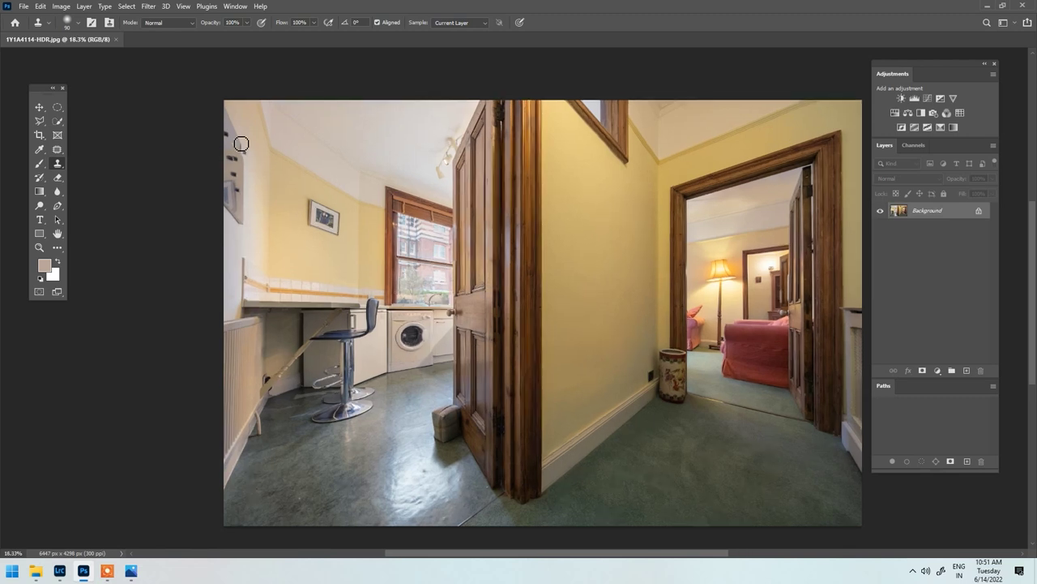
scroll(607, 176, down, 3)
scroll(573, 131, up, 1)
scroll(540, 194, down, 2)
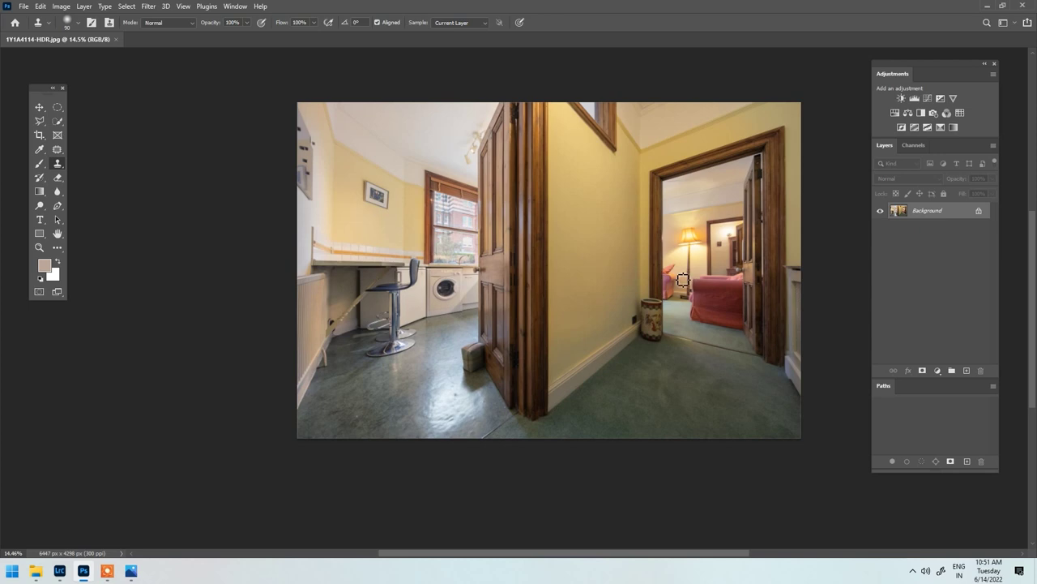
scroll(559, 308, up, 3)
scroll(625, 351, up, 4)
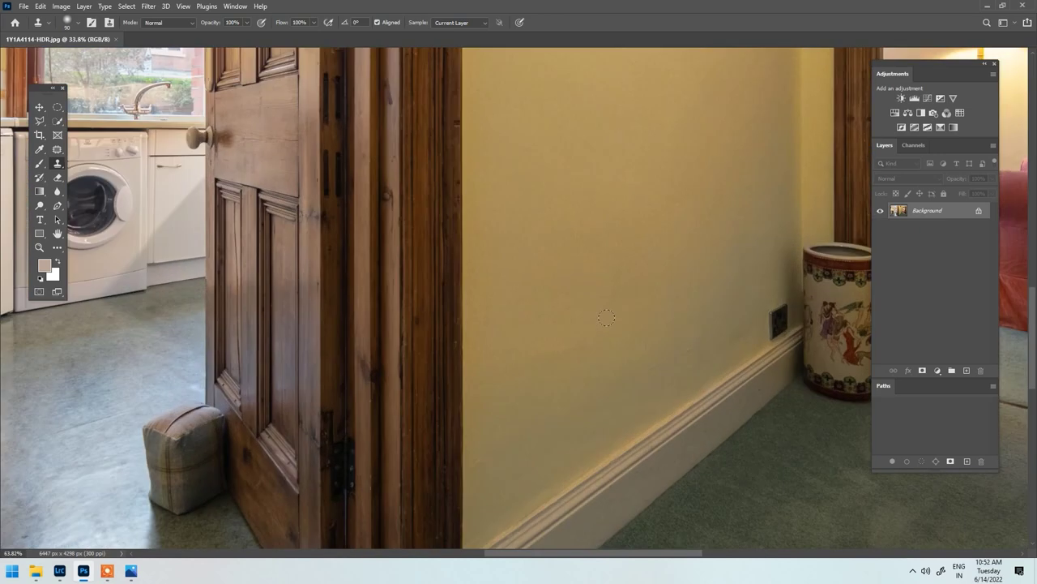
drag(694, 225, 157, 433)
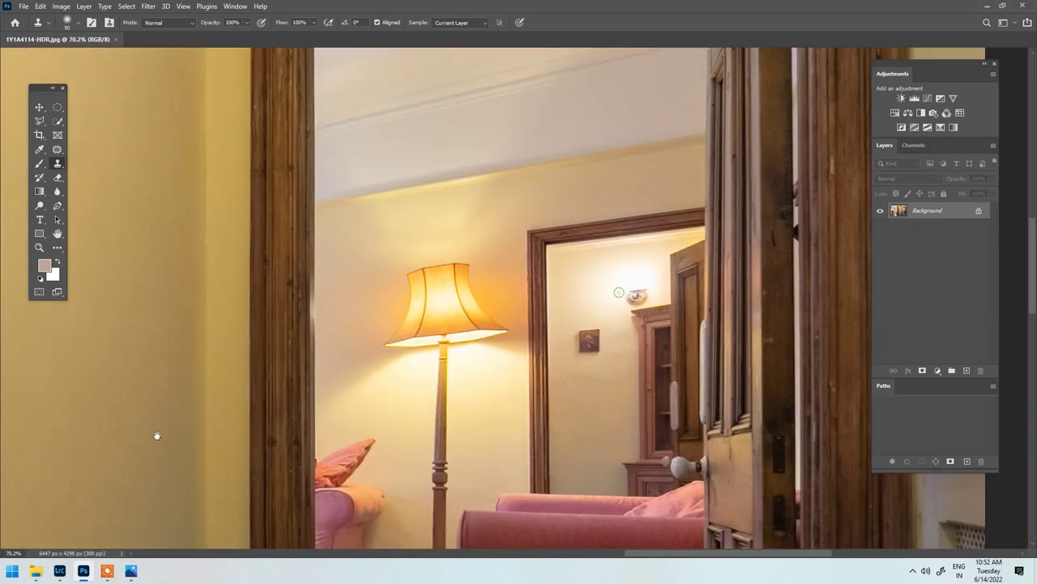
scroll(639, 425, up, 3)
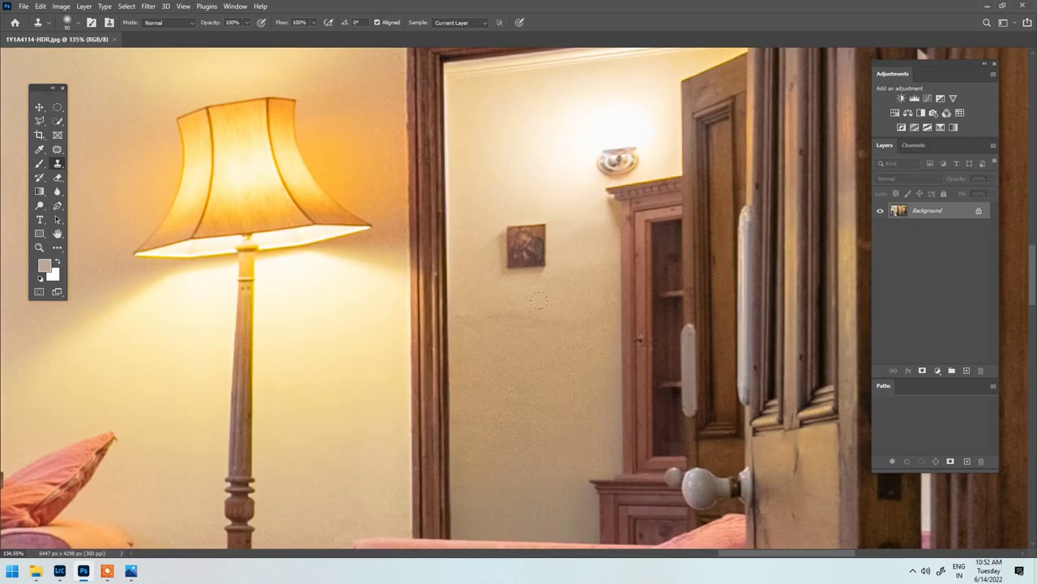
scroll(539, 300, down, 4)
drag(544, 375, 456, 413)
scroll(734, 377, up, 1)
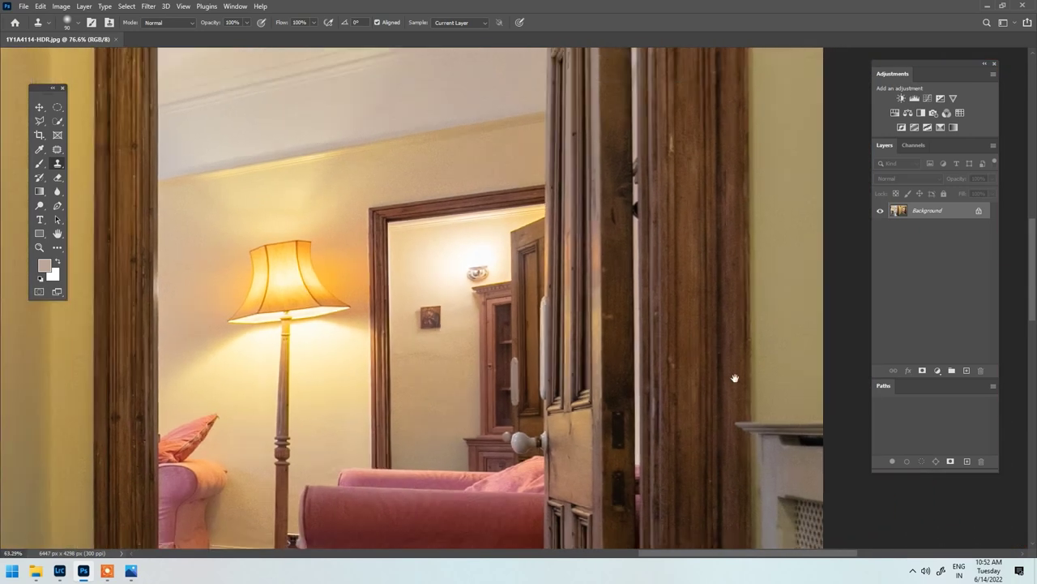
scroll(734, 377, down, 5)
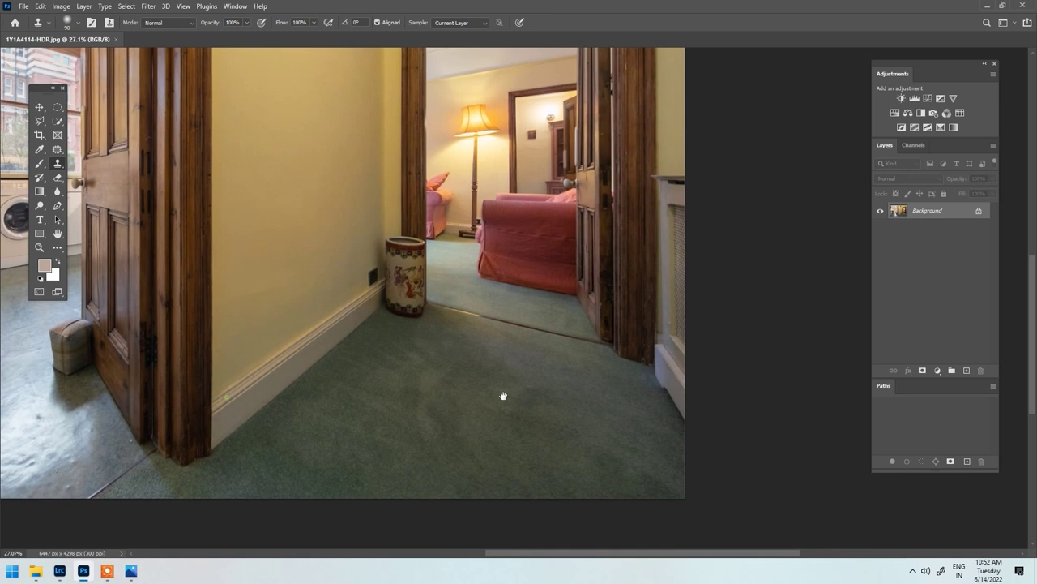
Step: Examine the kitchen side up close, checking the bar stool, worktop support, washing machine, ceiling and mirror on the wall
drag(502, 395, 980, 397)
scroll(480, 195, up, 4)
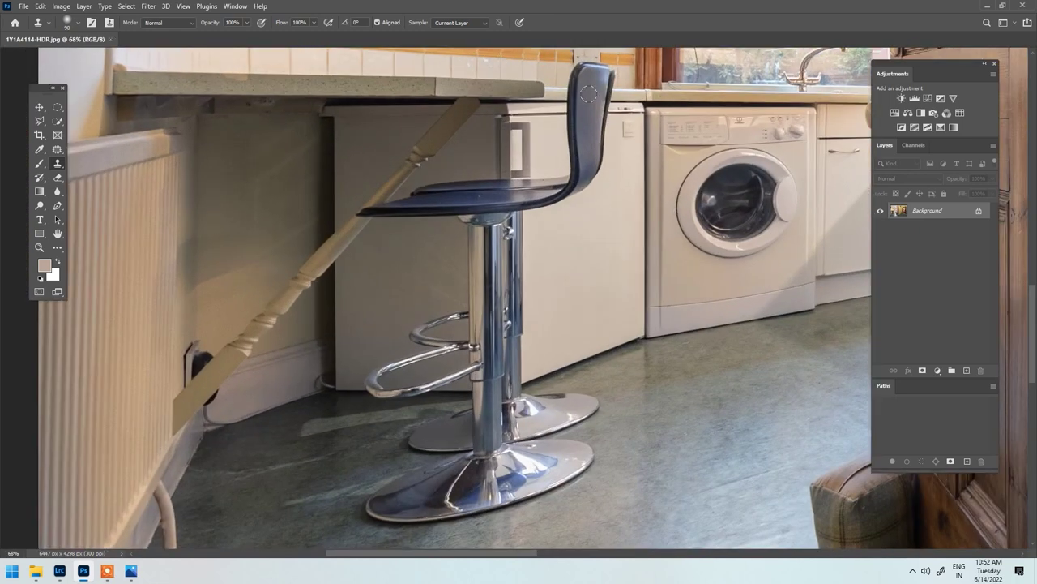
scroll(428, 361, down, 4)
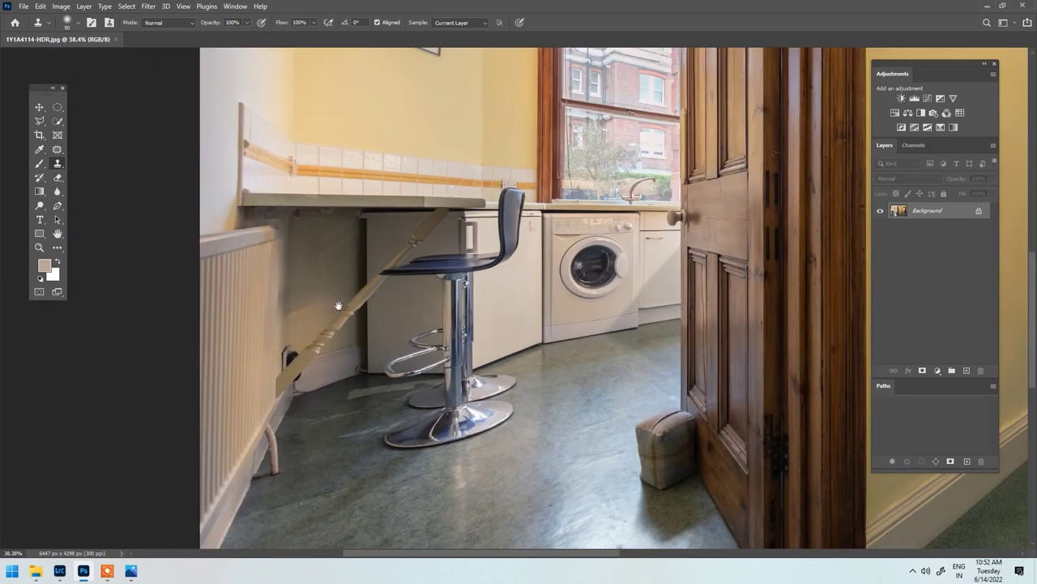
scroll(244, 270, down, 1)
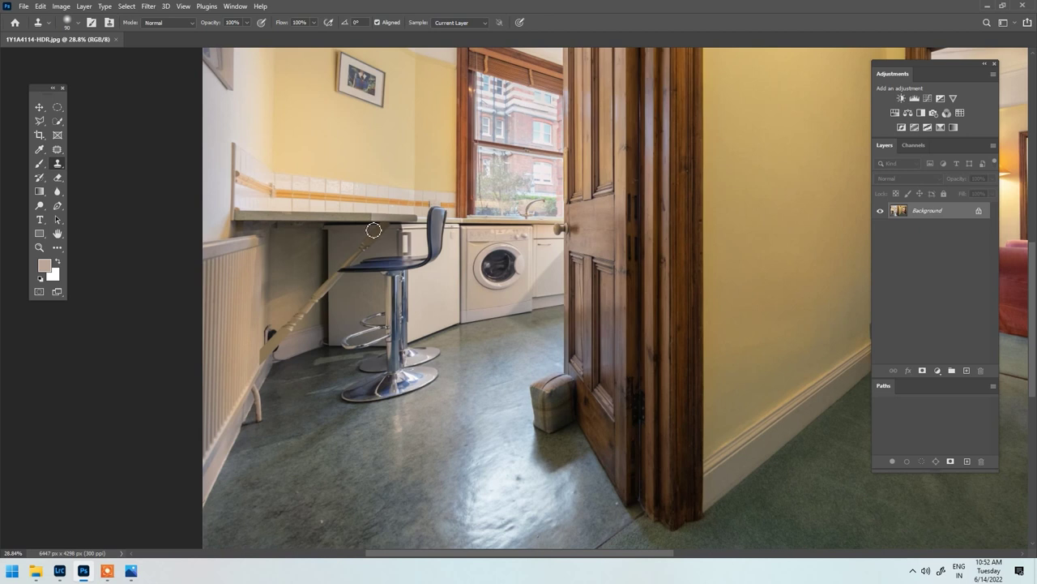
scroll(358, 258, down, 1)
drag(358, 258, 423, 416)
scroll(423, 416, up, 7)
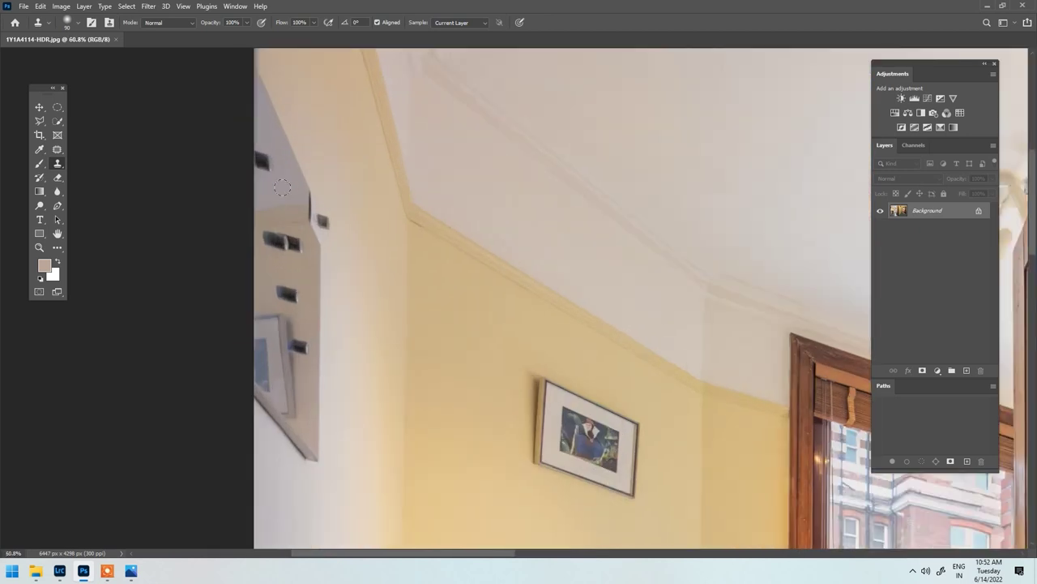
Step: Inspect the ceiling, window, kitchen area and hallway up close, ending with the whole photo in view
drag(540, 289, 162, 262)
scroll(319, 302, up, 2)
scroll(318, 301, down, 4)
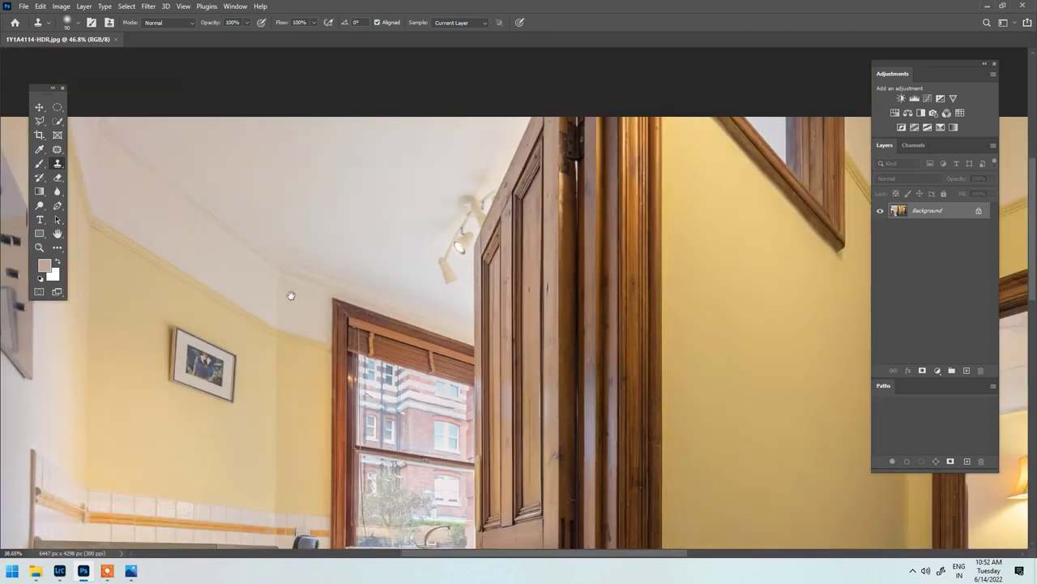
scroll(216, 270, up, 2)
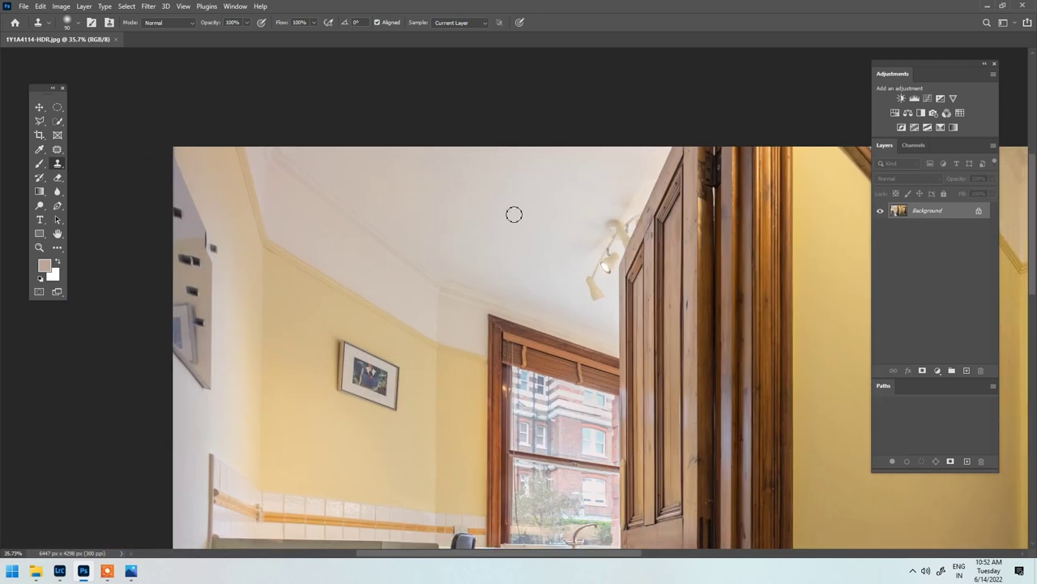
scroll(430, 275, down, 2)
scroll(470, 337, up, 4)
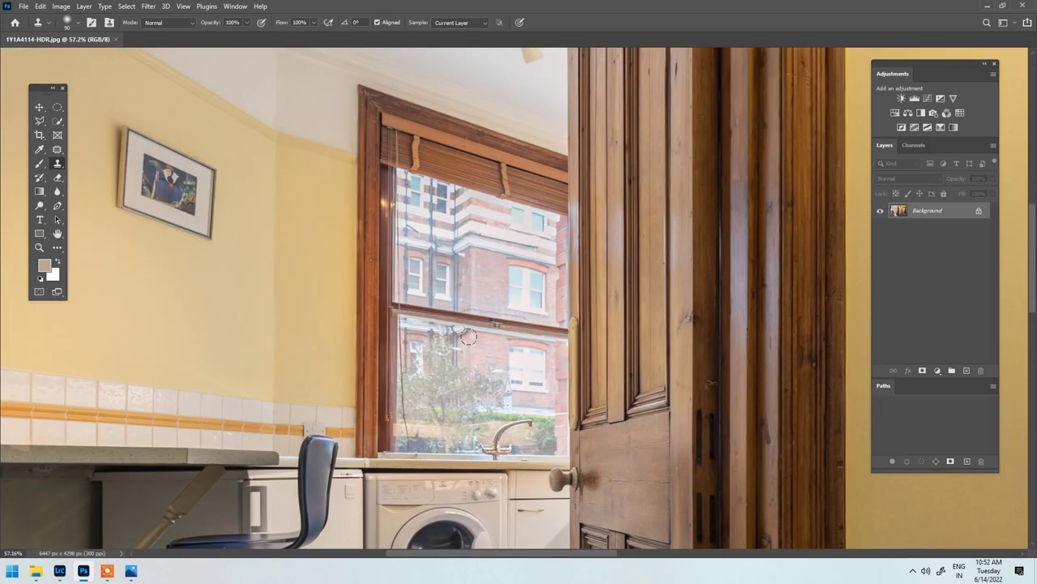
scroll(454, 406, down, 2)
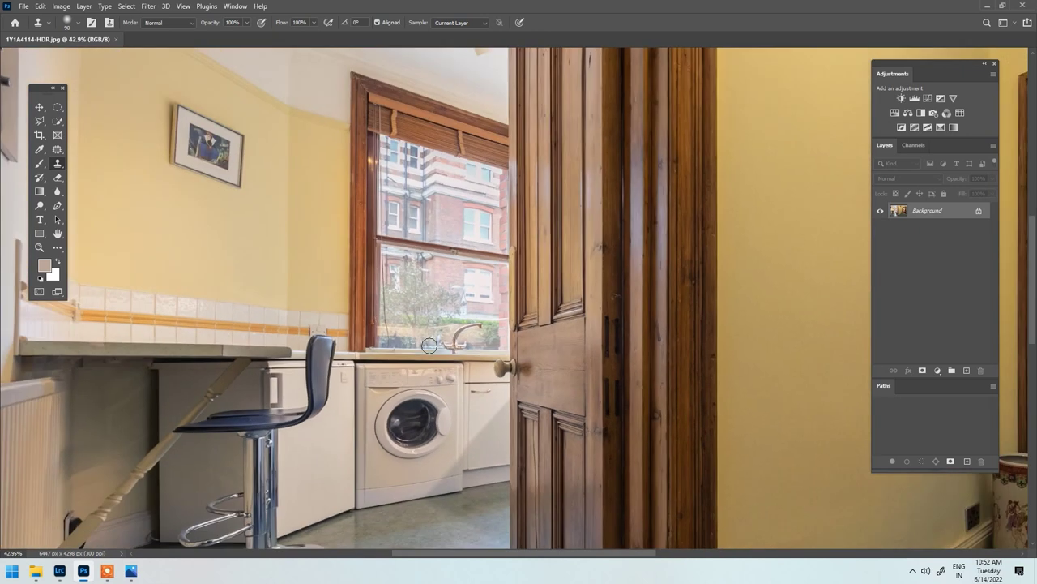
scroll(430, 347, down, 3)
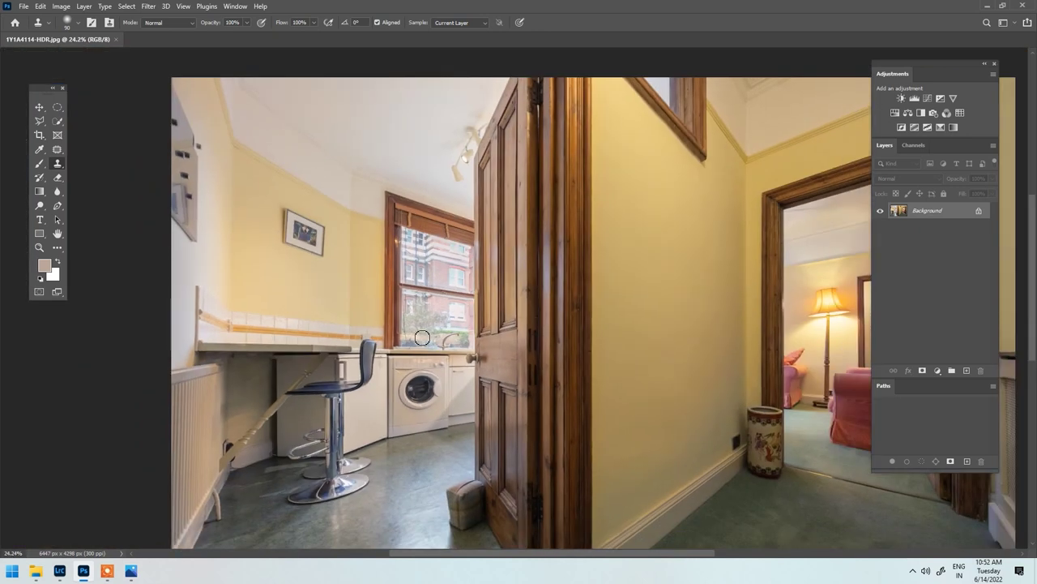
scroll(427, 336, down, 1)
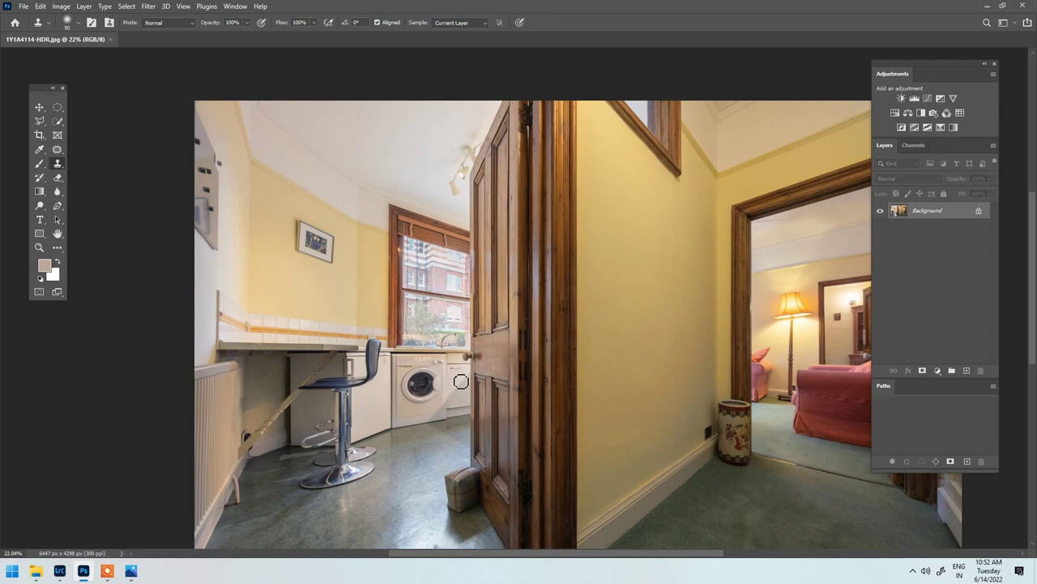
scroll(461, 381, down, 1)
scroll(480, 382, down, 1)
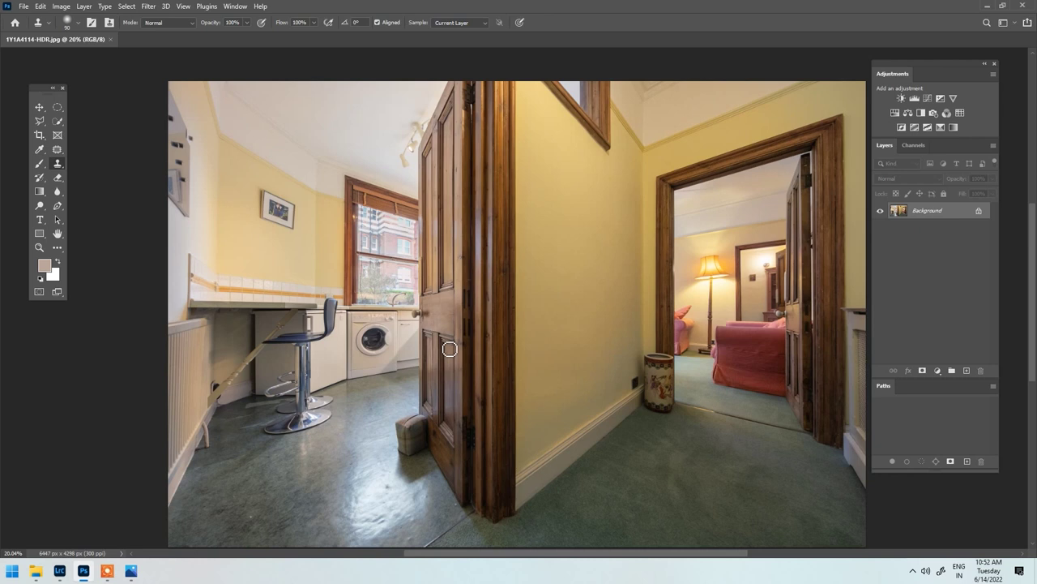
scroll(466, 306, down, 1)
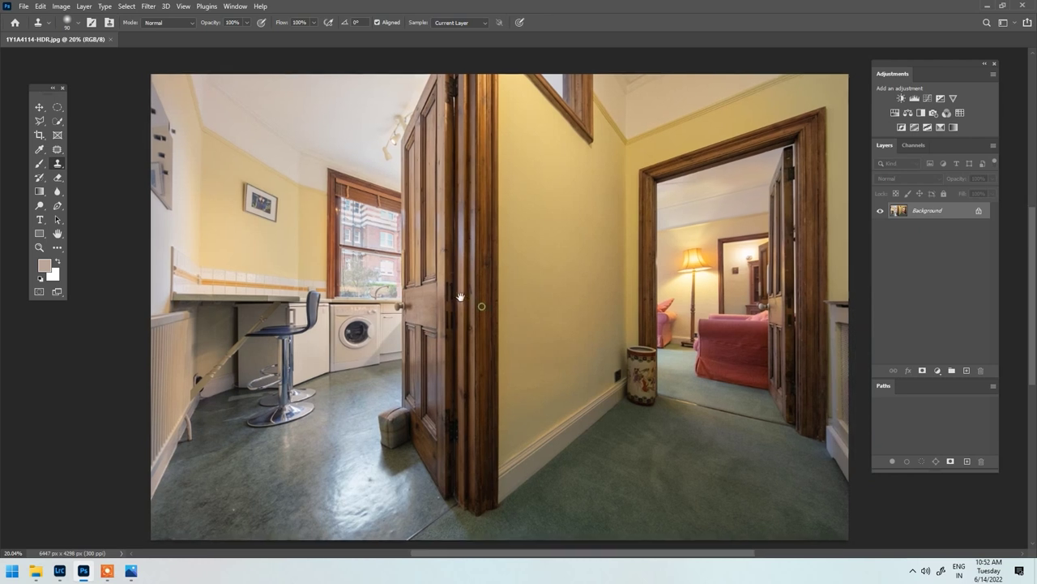
scroll(487, 289, down, 1)
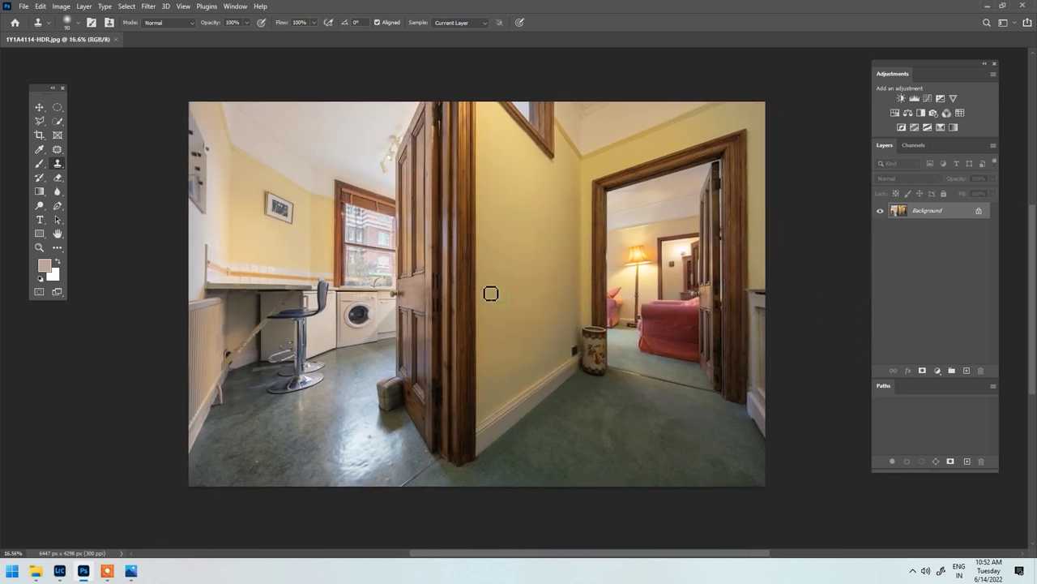
scroll(514, 278, down, 1)
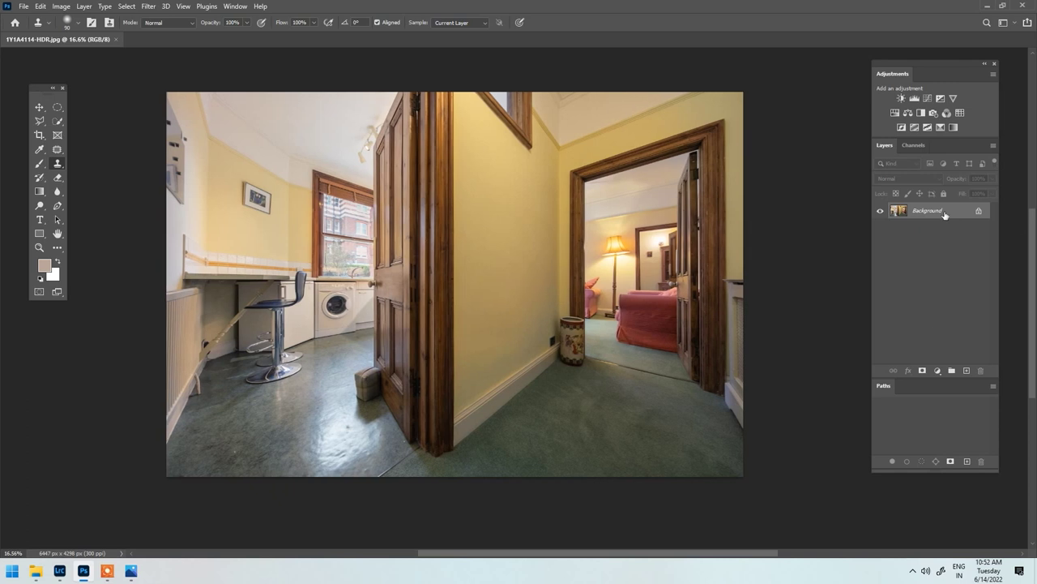
Step: Add a Brightness/Contrast adjustment layer above the Background with its brightness set to 66
click(938, 371)
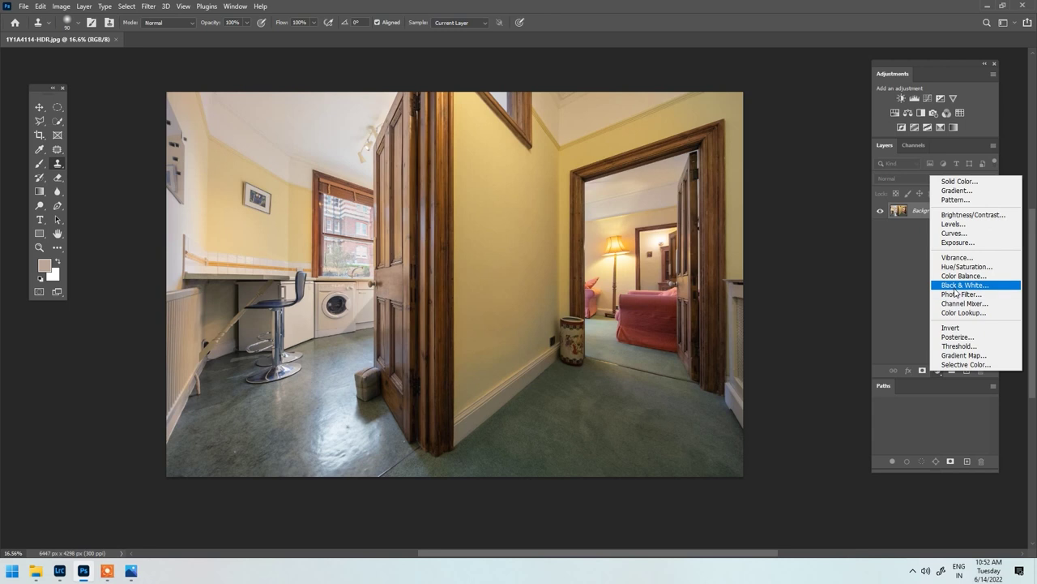
click(974, 217)
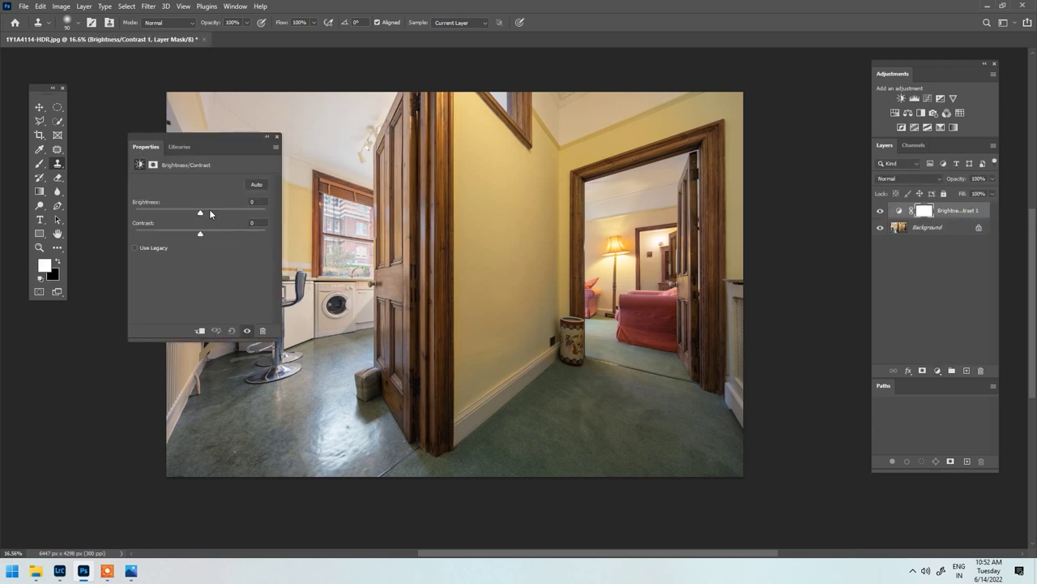
drag(202, 212, 228, 212)
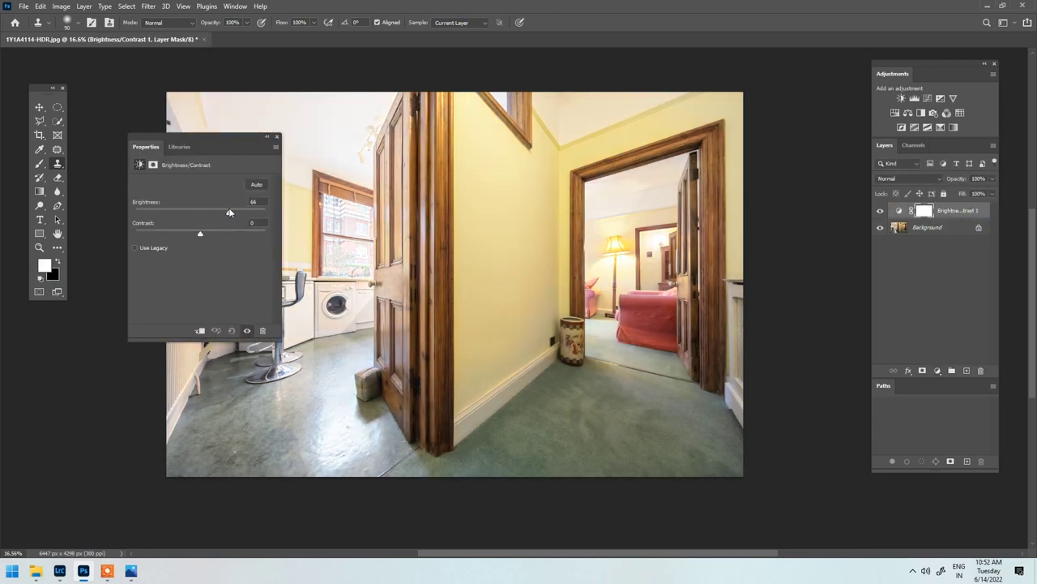
click(276, 136)
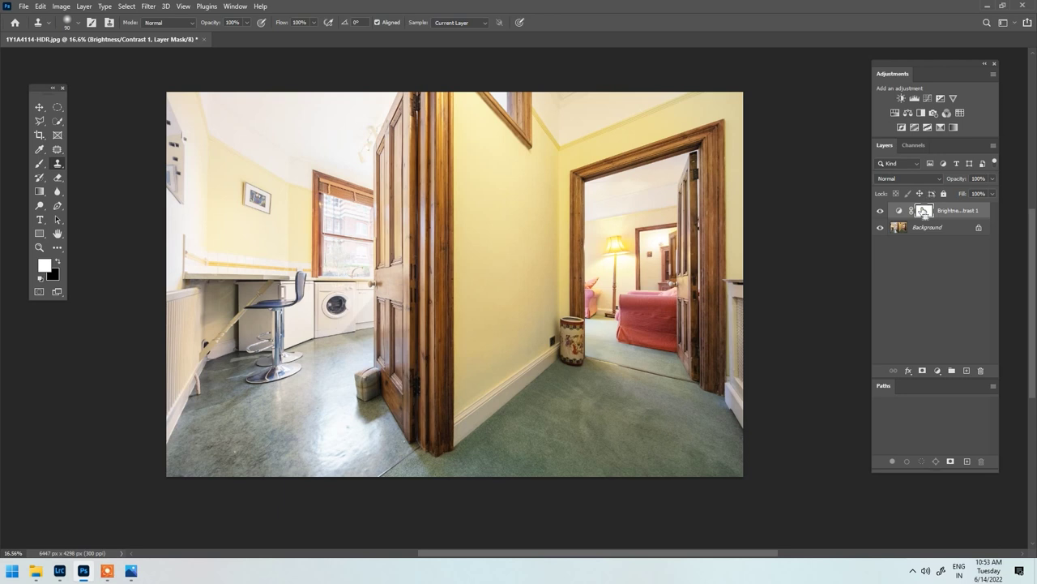
Step: Invert the brightness layer's mask to black and compare the photo with the layer hidden and shown
key(ctrl+i)
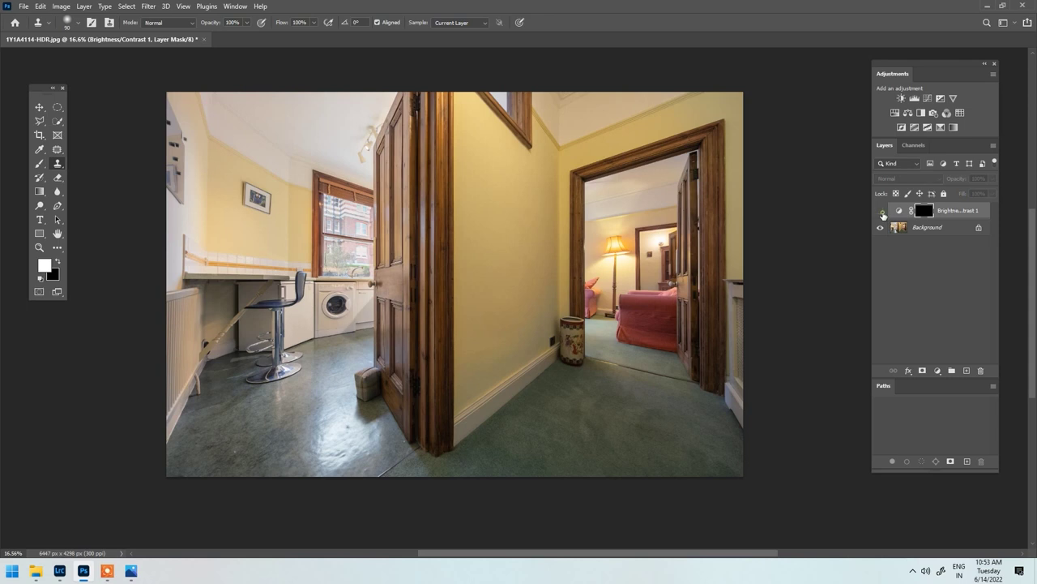
click(881, 213)
click(881, 213)
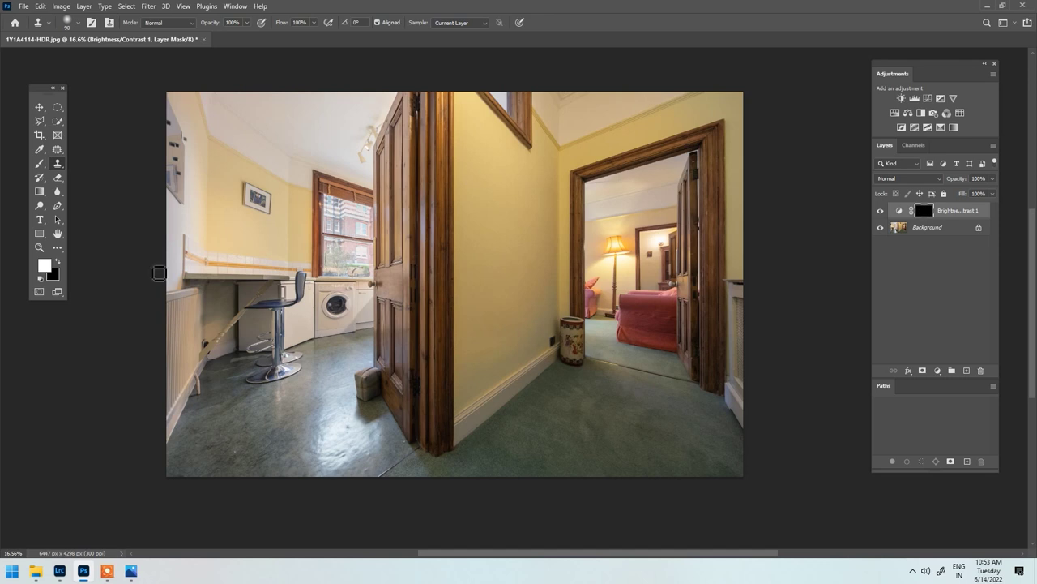
Step: With a white Brush at 12% opacity and about 2600 px, paint the mask over the central yellow wall up to the ceiling
click(39, 164)
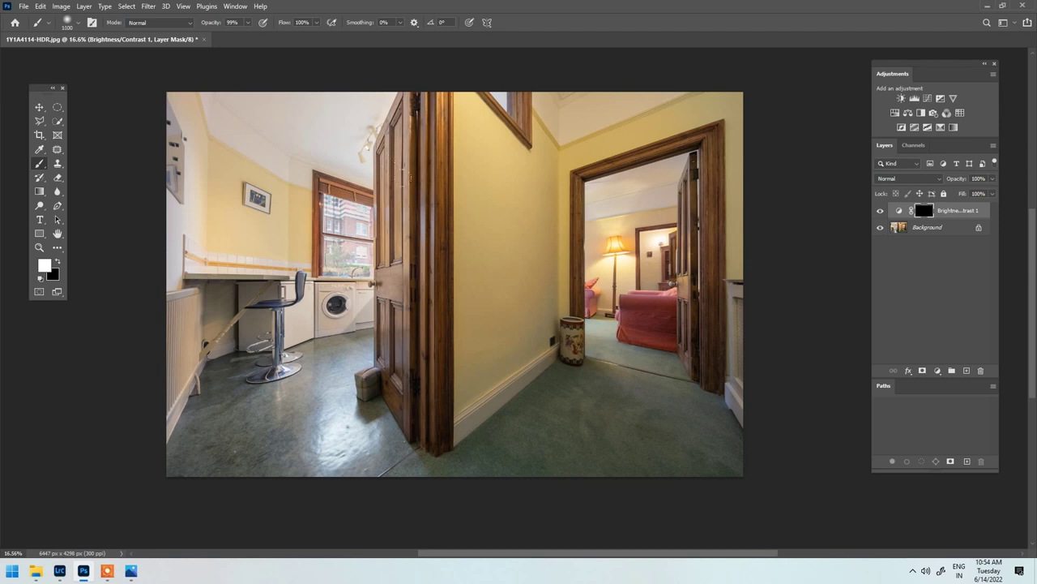
drag(411, 213, 424, 389)
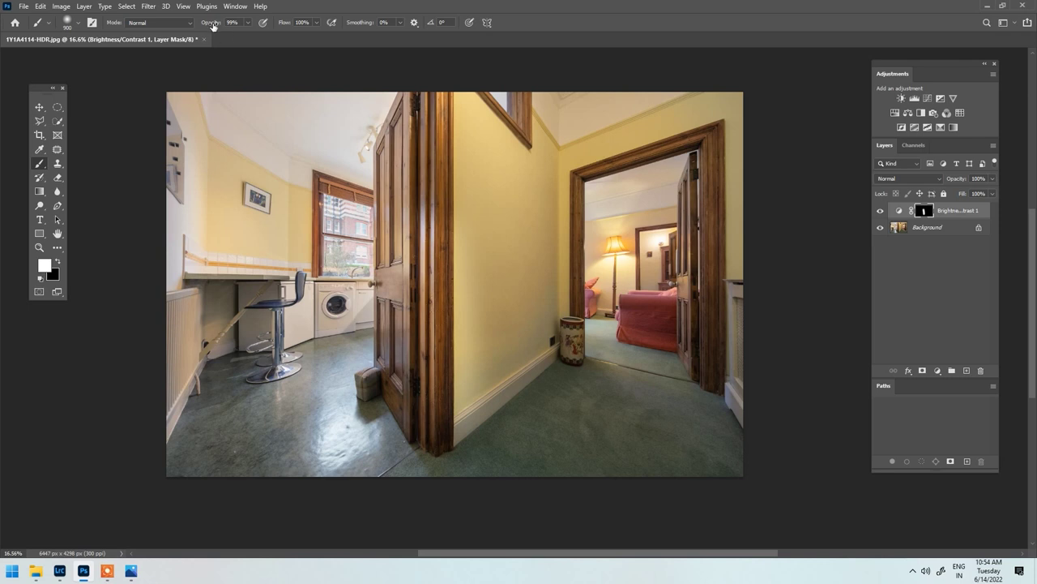
key(ctrl+z)
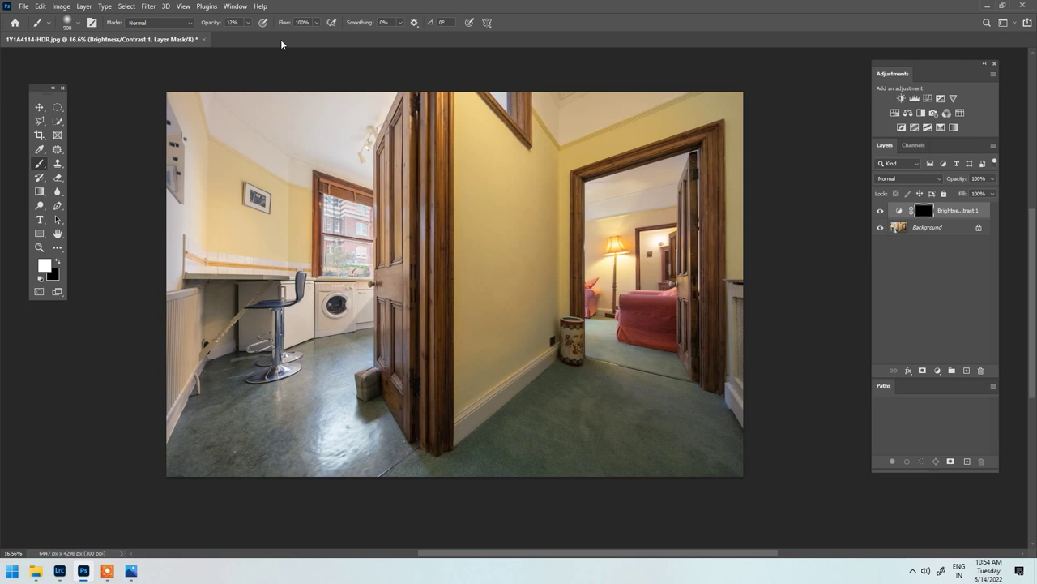
key(bracketright)
key(bracketright)
key(bracketright)
key(bracketright)
key(bracketright)
key(bracketright)
key(bracketright)
key(bracketright)
key(bracketright)
key(bracketright)
key(bracketright)
key(bracketright)
key(bracketright)
key(bracketright)
key(bracketright)
mouse_move(470, 287)
mouse_down()
mouse_move(556, 205)
mouse_move(593, 141)
mouse_move(685, 87)
mouse_move(580, 114)
mouse_up()
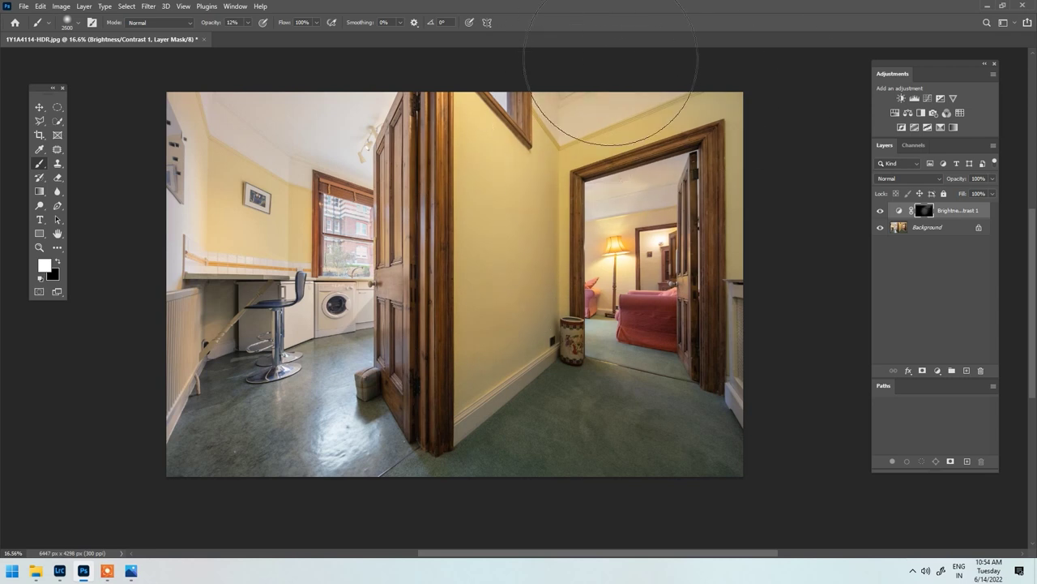
Step: Reduce the mask brush to 700 px for painting smaller areas
key(bracketright)
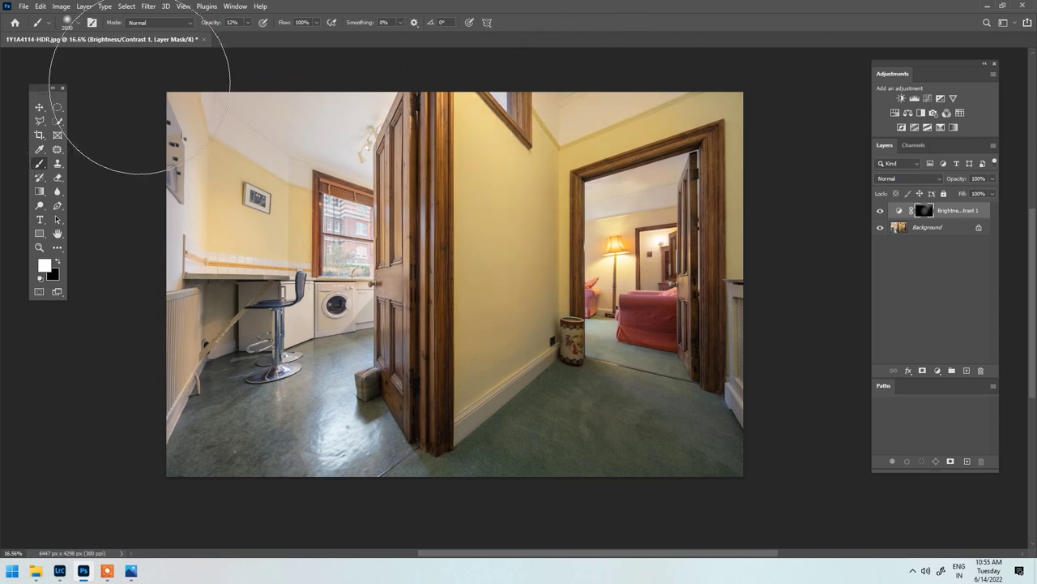
key(bracketleft)
key(bracketleft)
key(bracketleft)
key(bracketleft)
key(bracketleft)
key(bracketleft)
key(bracketleft)
key(bracketleft)
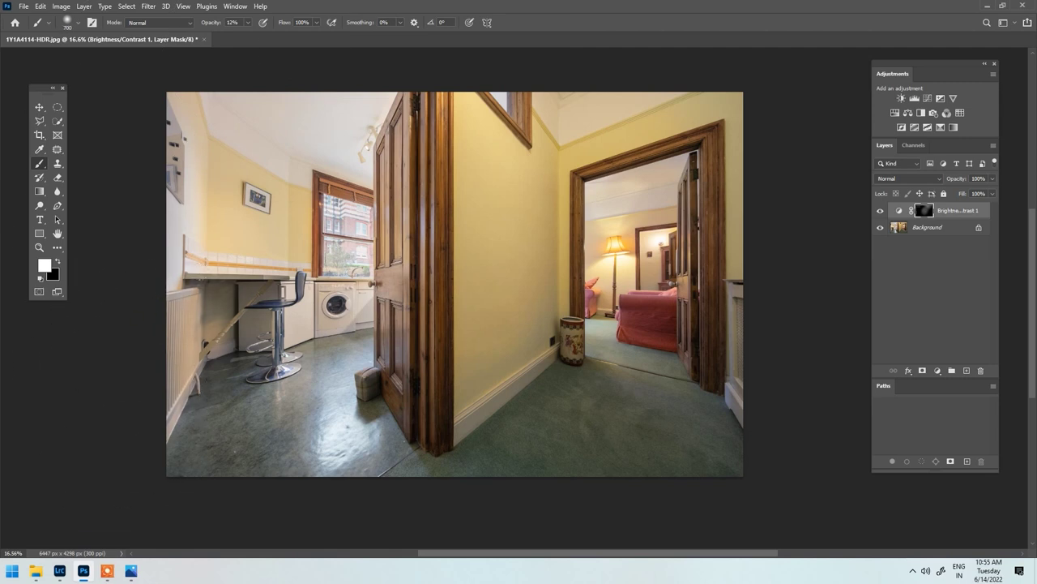
Step: Enlarge the brush up to 2200 px and brighten the hallway side and its carpet through the mask
key(bracketright)
key(bracketright)
key(bracketright)
key(bracketright)
key(bracketright)
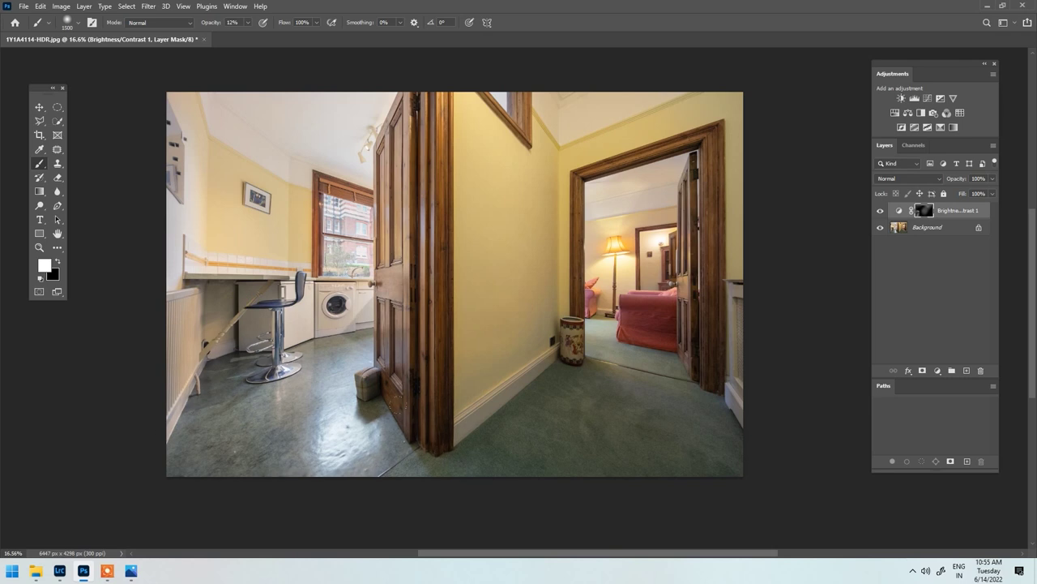
key(bracketright)
key(bracketright)
key(bracketright)
key(bracketright)
key(bracketright)
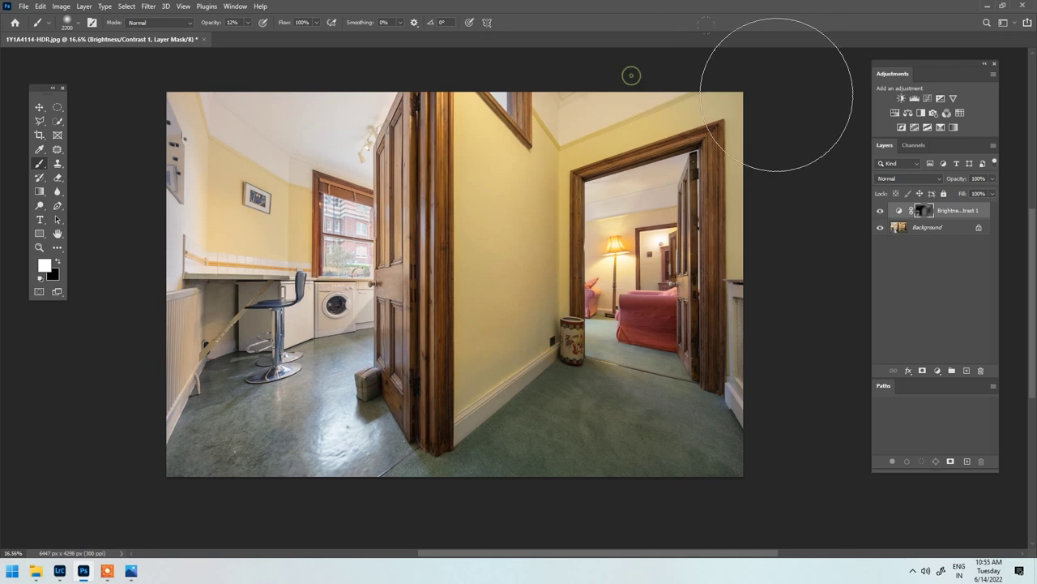
Step: Set the brush to 1600 px and build up more brightness on both sides of the room through the mask
key(bracketleft)
key(bracketleft)
key(bracketleft)
key(bracketleft)
key(bracketleft)
key(bracketleft)
key(bracketright)
key(bracketright)
key(bracketright)
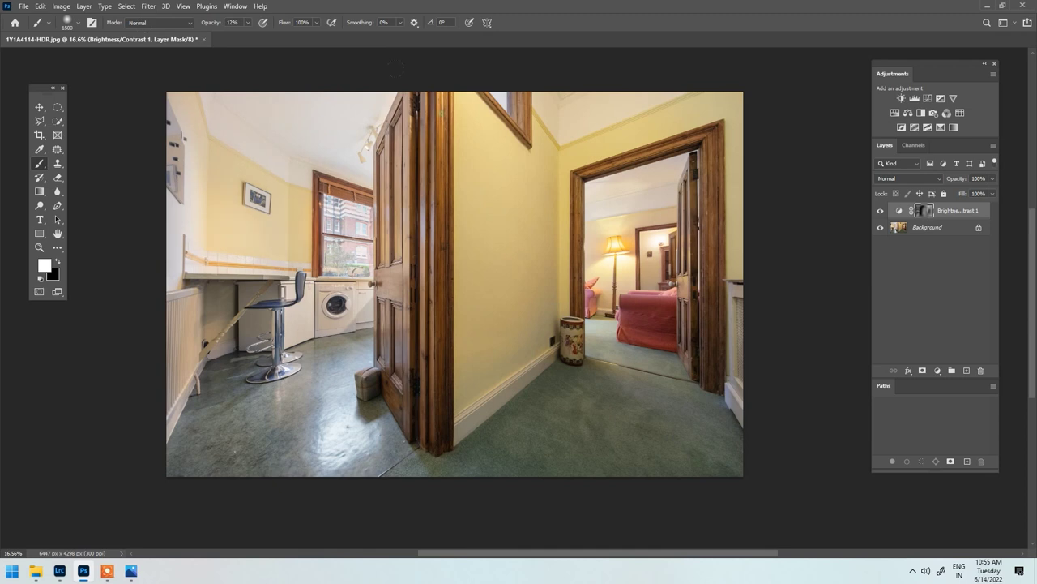
Step: Reduce the brush to 400 px for the base of the central wooden door frame
key(bracketleft)
key(bracketleft)
key(bracketleft)
key(bracketleft)
key(bracketleft)
key(bracketleft)
key(bracketleft)
key(bracketleft)
key(bracketleft)
key(bracketleft)
key(bracketleft)
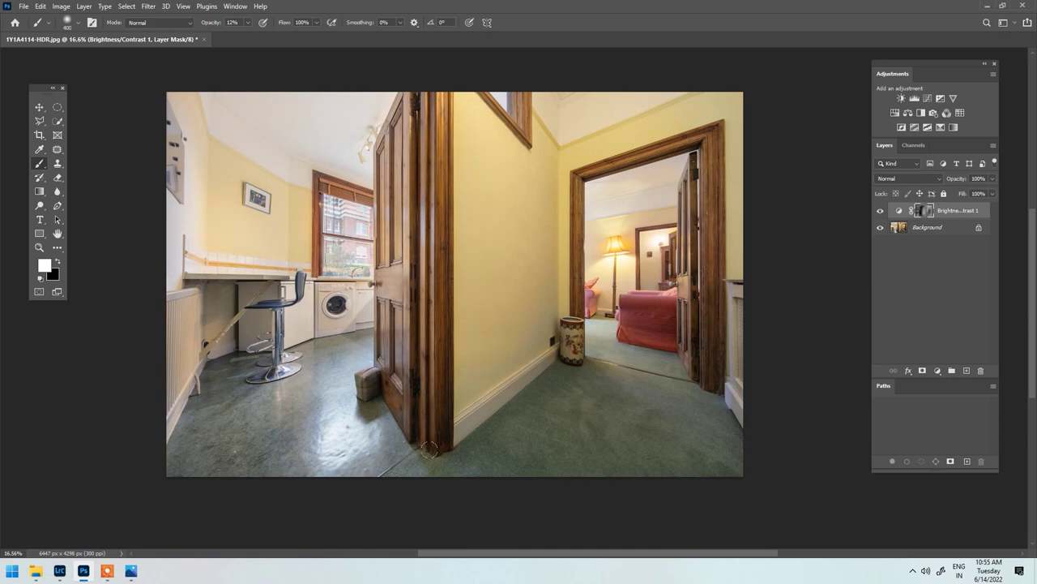
Step: Enlarge the brush to 2500 px for broad, soft brightening of the room on the mask
key(bracketright)
key(bracketright)
key(bracketright)
key(bracketright)
key(bracketright)
key(bracketright)
key(bracketright)
key(bracketright)
key(bracketright)
key(bracketright)
key(bracketright)
key(bracketright)
key(bracketright)
key(bracketright)
key(bracketright)
key(bracketright)
key(bracketright)
key(bracketright)
key(bracketright)
key(bracketright)
key(bracketright)
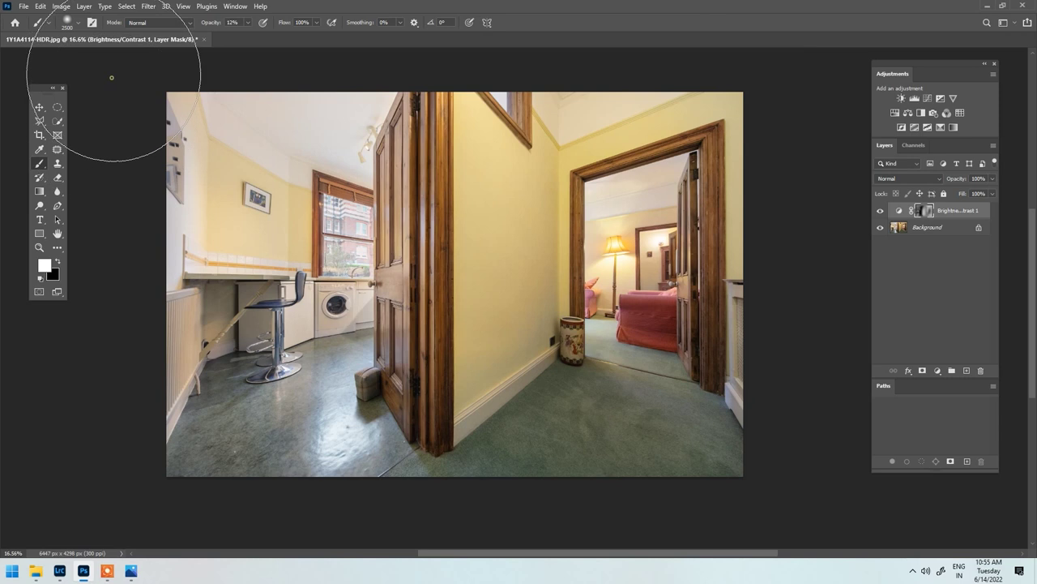
Step: Vary the brush size and bring it down to 400 px for the small box beside the open door
key(bracketleft)
key(bracketleft)
key(bracketright)
key(bracketright)
key(bracketright)
key(bracketright)
key(bracketright)
key(bracketright)
key(bracketright)
key(bracketright)
key(bracketleft)
key(bracketleft)
key(bracketleft)
key(bracketleft)
key(bracketleft)
key(bracketleft)
key(bracketleft)
key(bracketleft)
key(bracketleft)
key(bracketleft)
key(bracketleft)
key(bracketleft)
key(bracketleft)
key(bracketleft)
key(bracketleft)
key(bracketleft)
key(bracketleft)
key(bracketleft)
key(bracketleft)
key(bracketleft)
key(bracketleft)
key(bracketleft)
key(bracketleft)
key(bracketleft)
key(bracketleft)
key(bracketleft)
key(bracketleft)
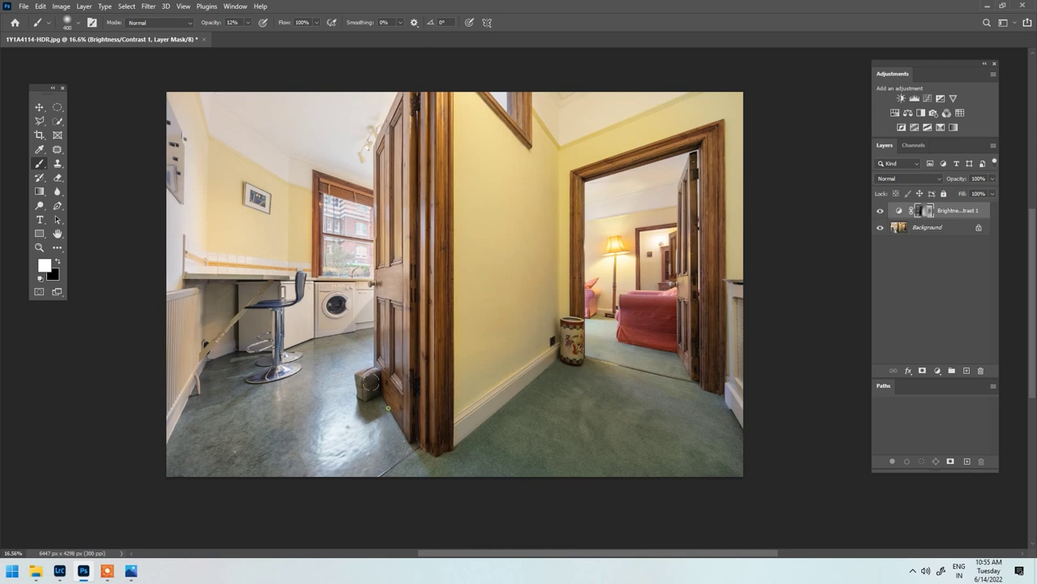
Step: Enlarge the brush to 2100 px for brightening the green hallway carpet
key(bracketright)
key(bracketright)
key(bracketright)
key(bracketright)
key(bracketright)
key(bracketright)
key(bracketright)
key(bracketright)
key(bracketright)
key(bracketright)
key(bracketright)
key(bracketright)
key(bracketright)
key(bracketright)
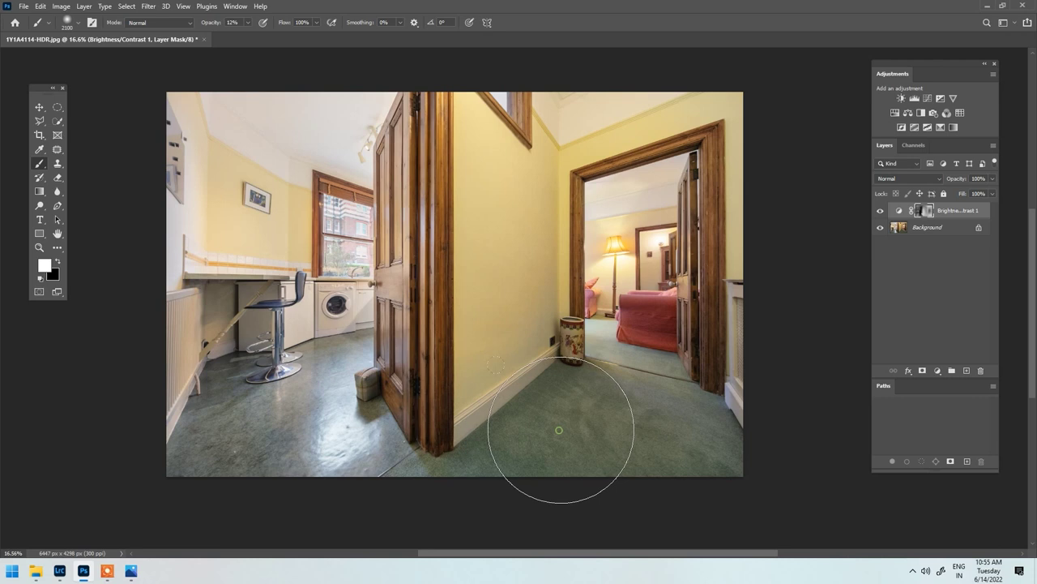
Step: Set the brush to 900 px for the base of the living-room door frame
key(bracketright)
key(bracketright)
key(bracketright)
key(bracketright)
key(bracketright)
key(bracketright)
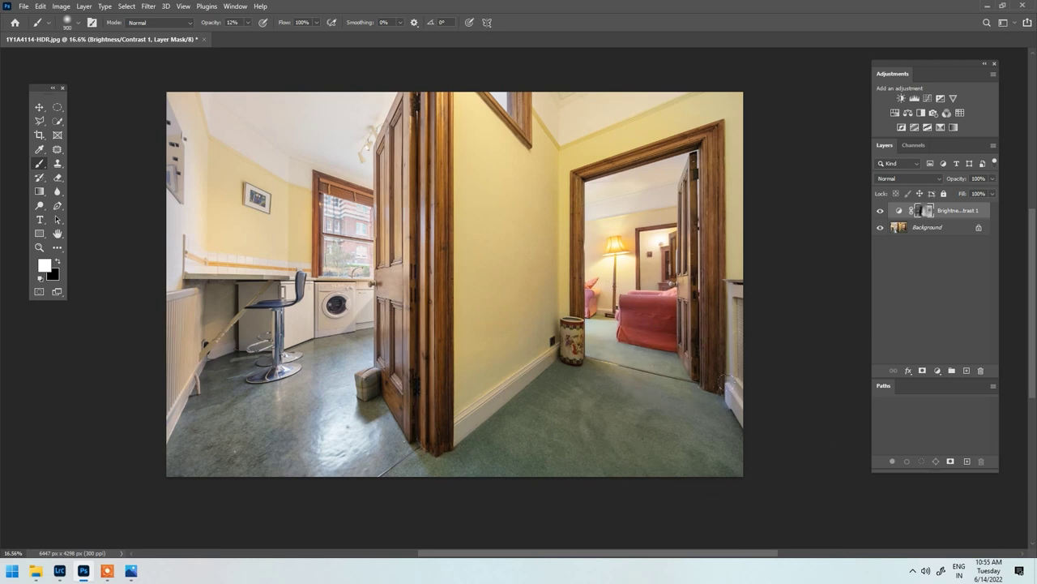
Step: Enlarge the mask brush to 2500 px at the front of the hallway carpet and reduce it to 2100 px
key(bracketright)
key(bracketright)
key(bracketright)
key(bracketright)
key(bracketright)
key(bracketright)
key(bracketright)
key(bracketright)
key(bracketright)
key(bracketright)
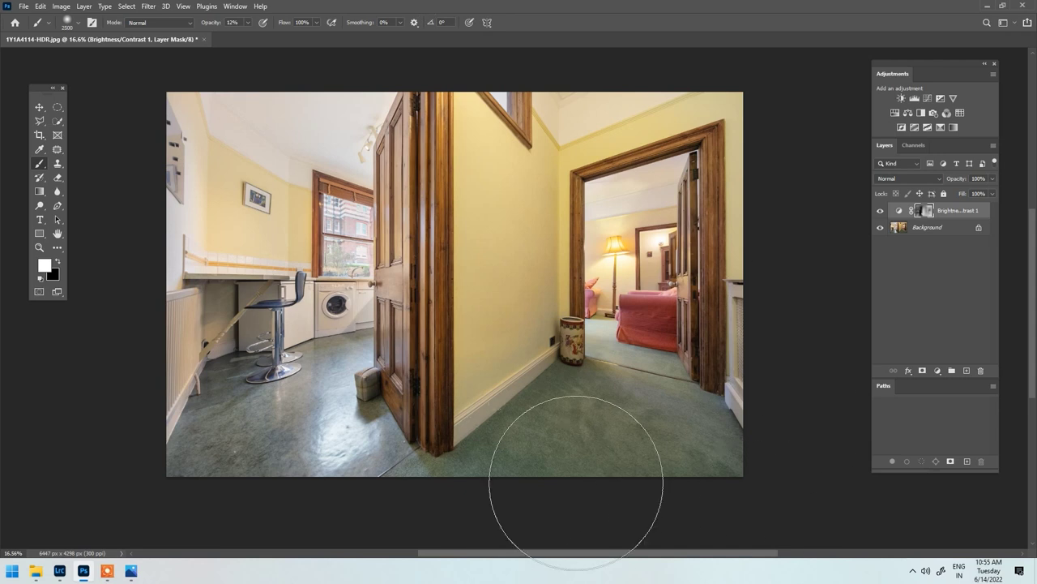
key(bracketleft)
key(bracketleft)
key(bracketleft)
key(bracketleft)
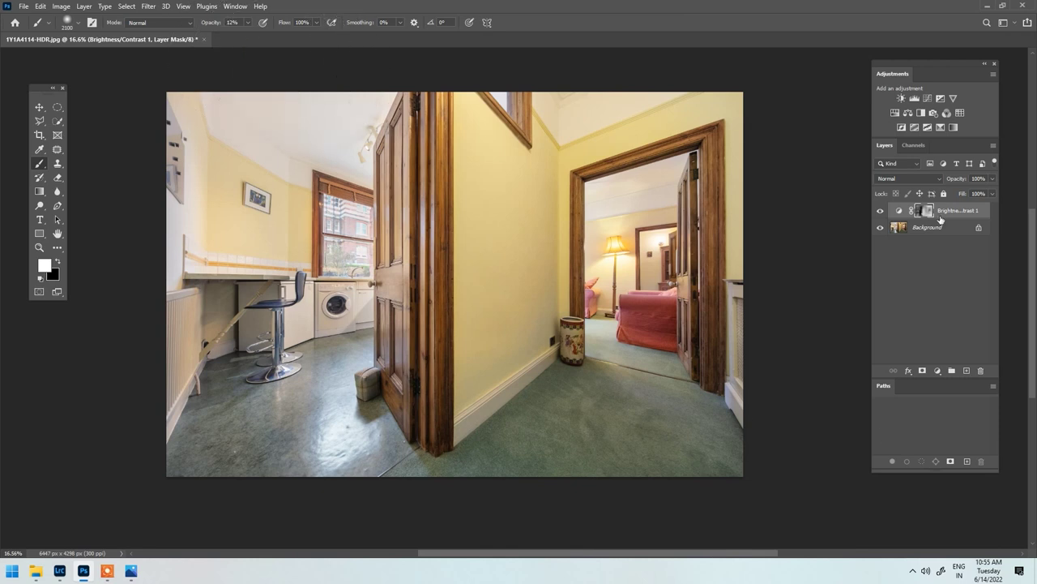
Step: Compare the photo with and without the Brightness/Contrast adjustment by toggling that layer's visibility
click(878, 210)
click(879, 211)
click(878, 211)
click(879, 211)
click(878, 211)
click(878, 211)
click(878, 211)
click(879, 211)
click(879, 211)
click(880, 212)
click(880, 211)
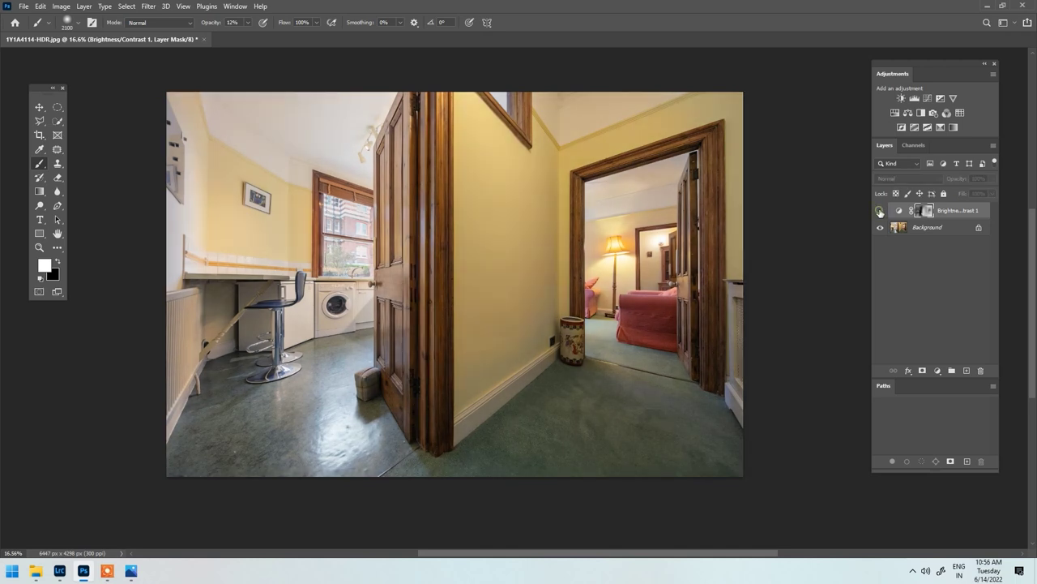
click(880, 212)
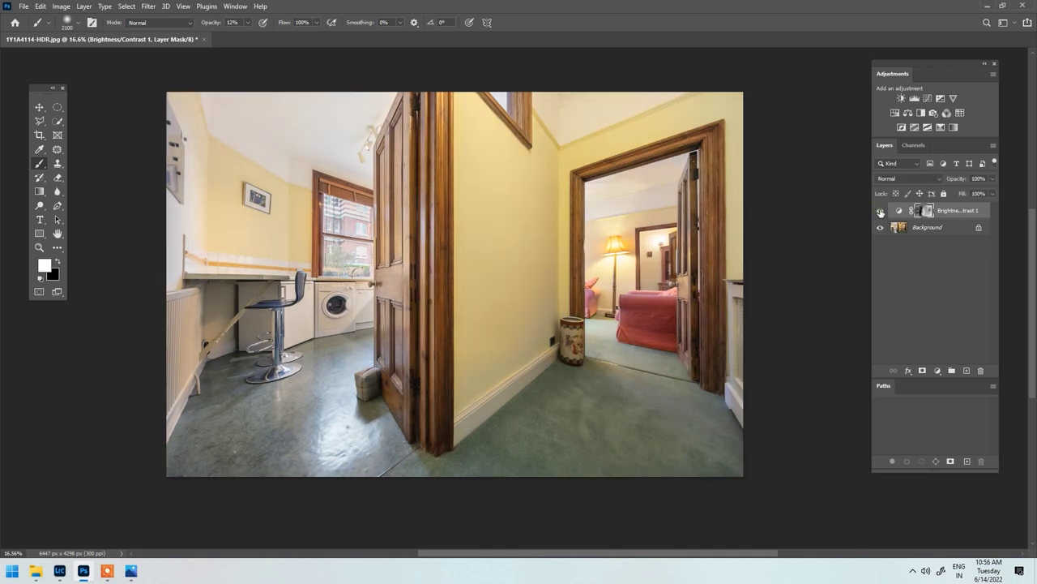
click(880, 212)
click(880, 212)
Step: Examine the brightened walls, door frames, kitchen and carpet up close for uneven masking
scroll(324, 215, up, 6)
scroll(350, 155, up, 2)
drag(350, 155, 65, 355)
scroll(65, 356, down, 6)
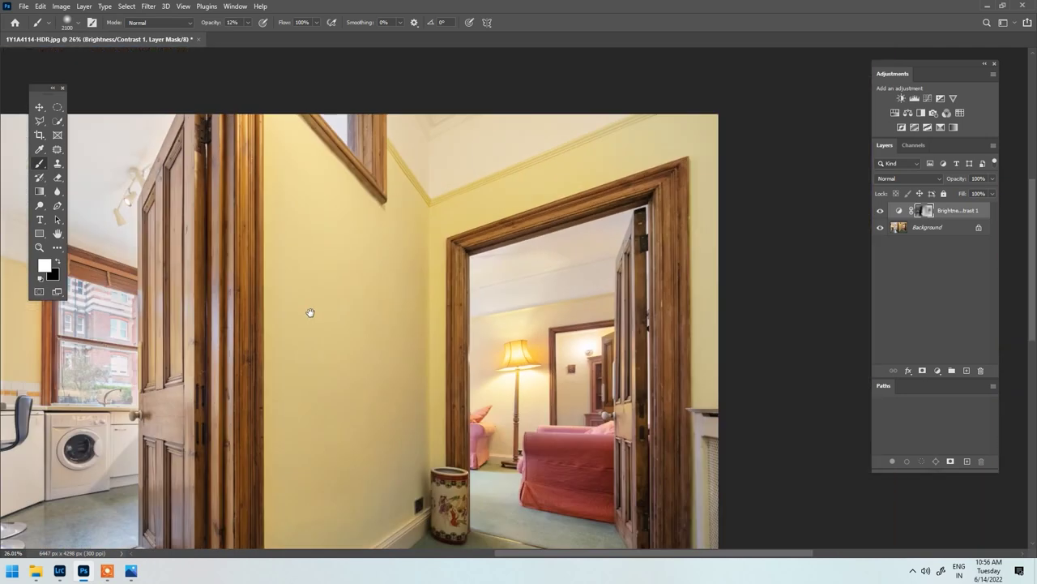
drag(310, 313, 663, 317)
scroll(380, 284, down, 2)
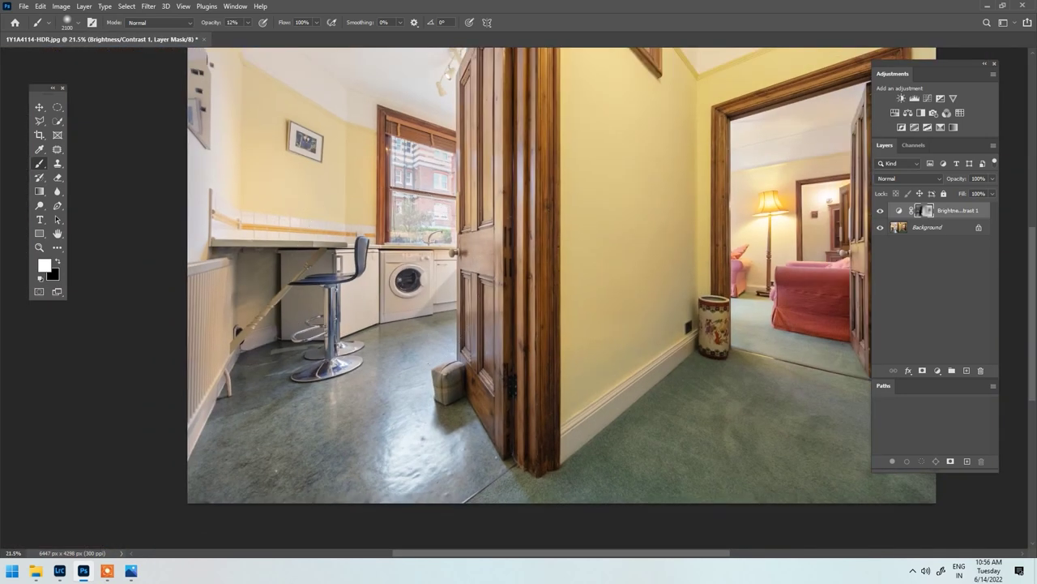
scroll(746, 231, down, 1)
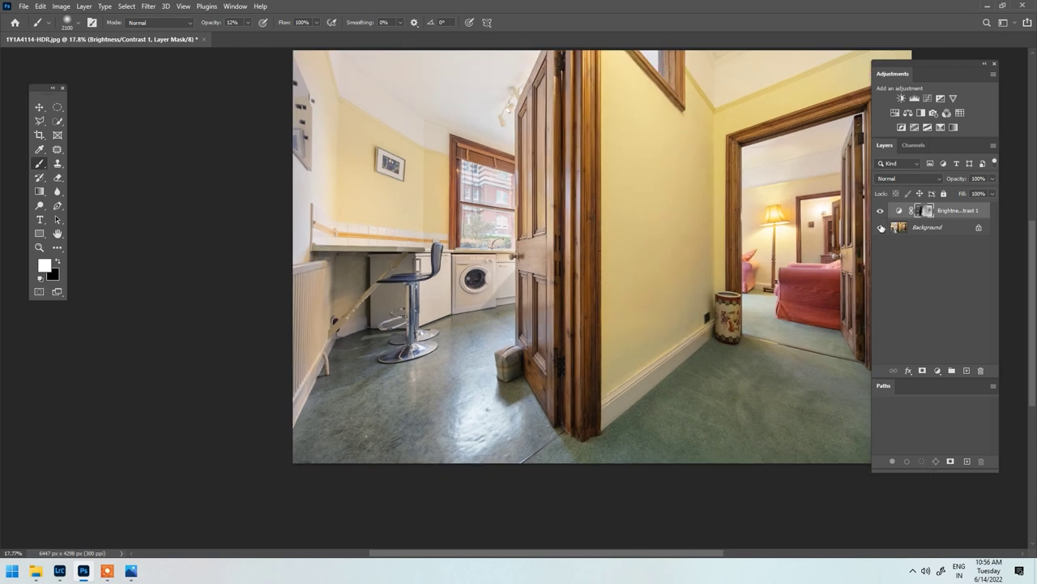
drag(699, 198, 537, 278)
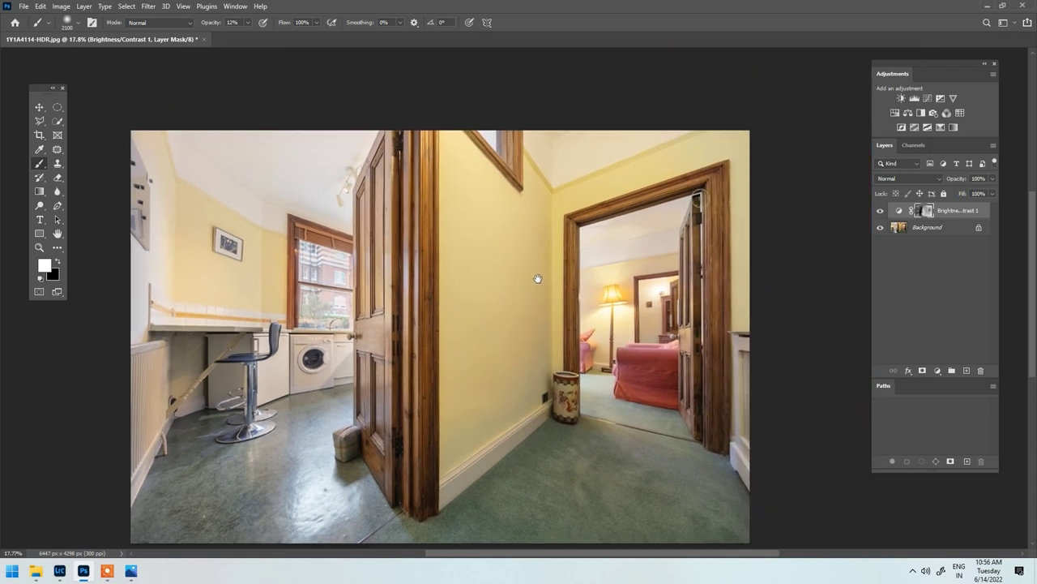
Step: Merge the Brightness/Contrast adjustment layer down into the Background
key(ctrl+2)
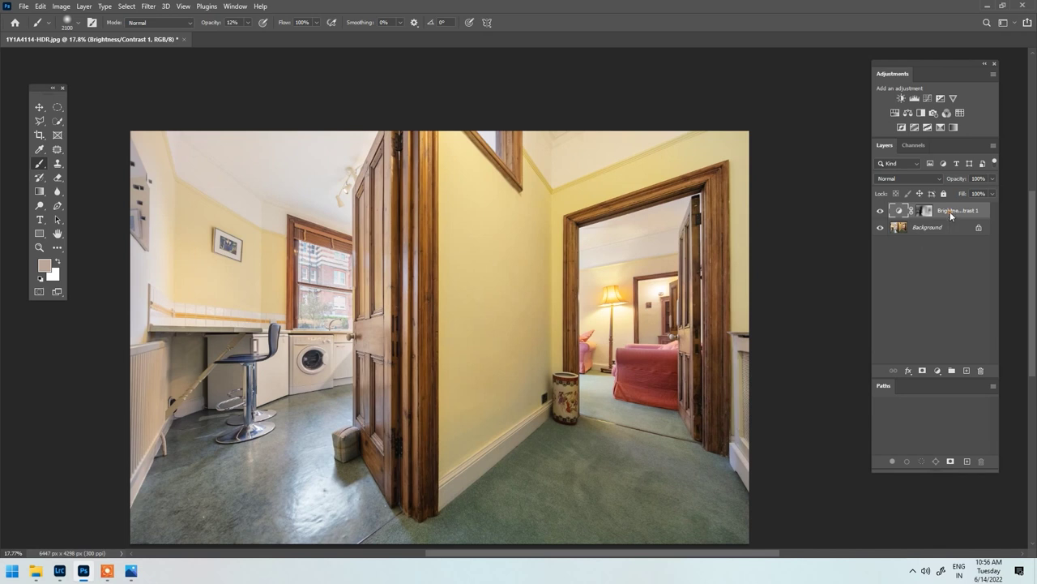
right_click(951, 215)
click(834, 420)
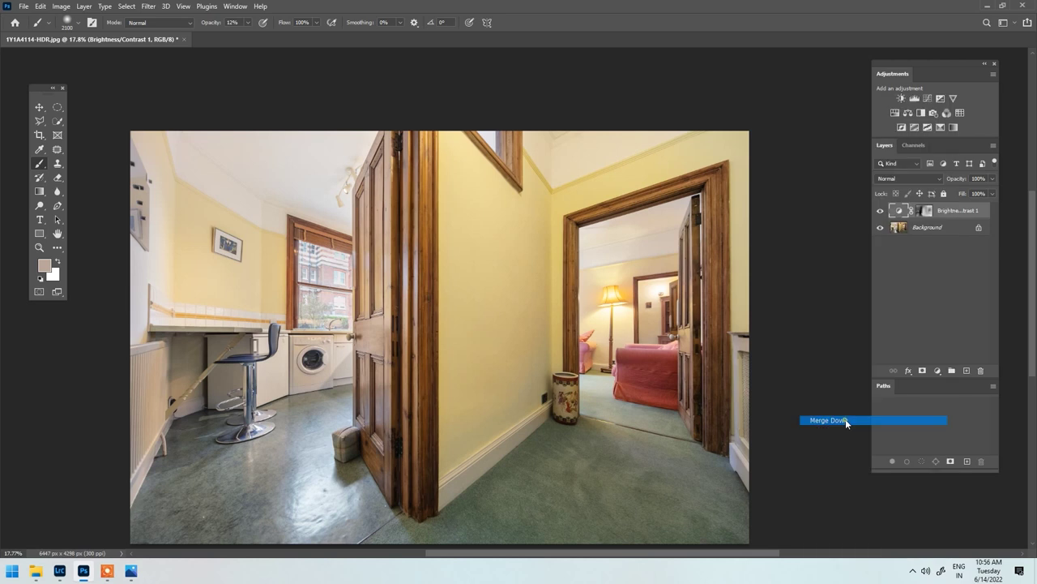
scroll(568, 251, down, 1)
scroll(568, 251, down, 1)
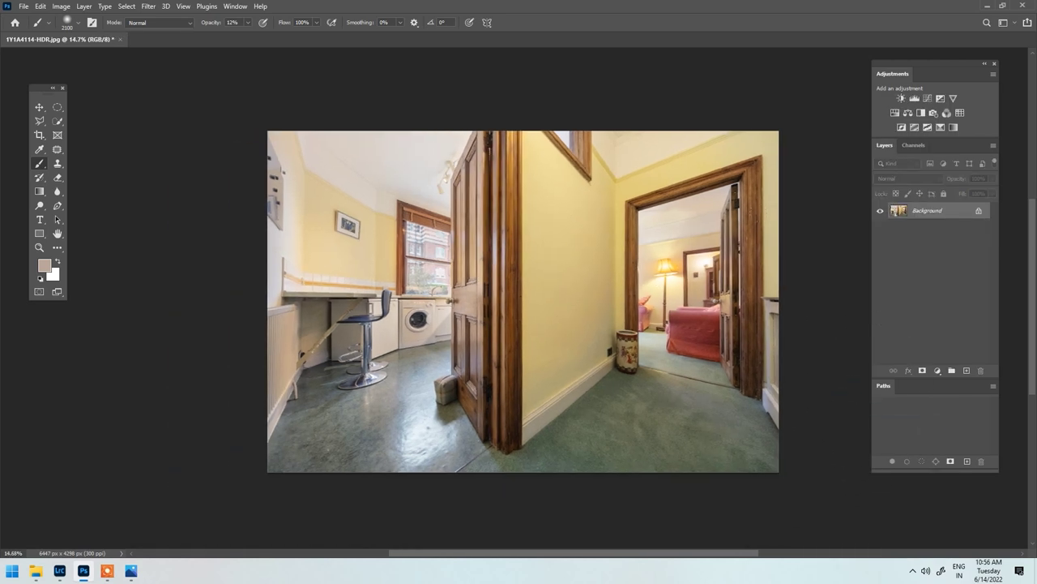
Step: Duplicate the Background layer, open Curves on the copy and sample the white kitchen ceiling as a curve point
drag(906, 211, 967, 370)
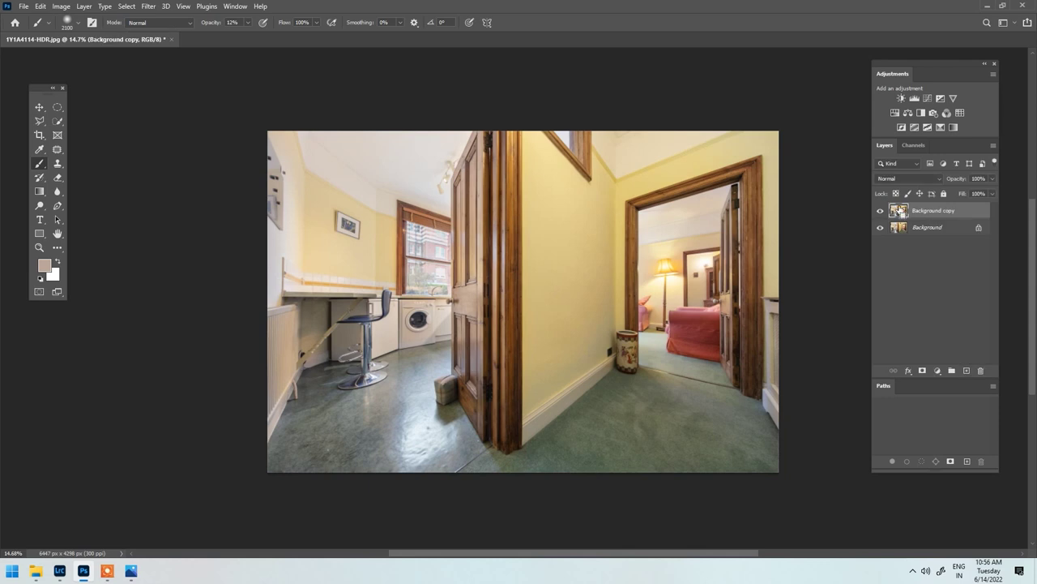
key(ctrl+m)
drag(222, 102, 677, 163)
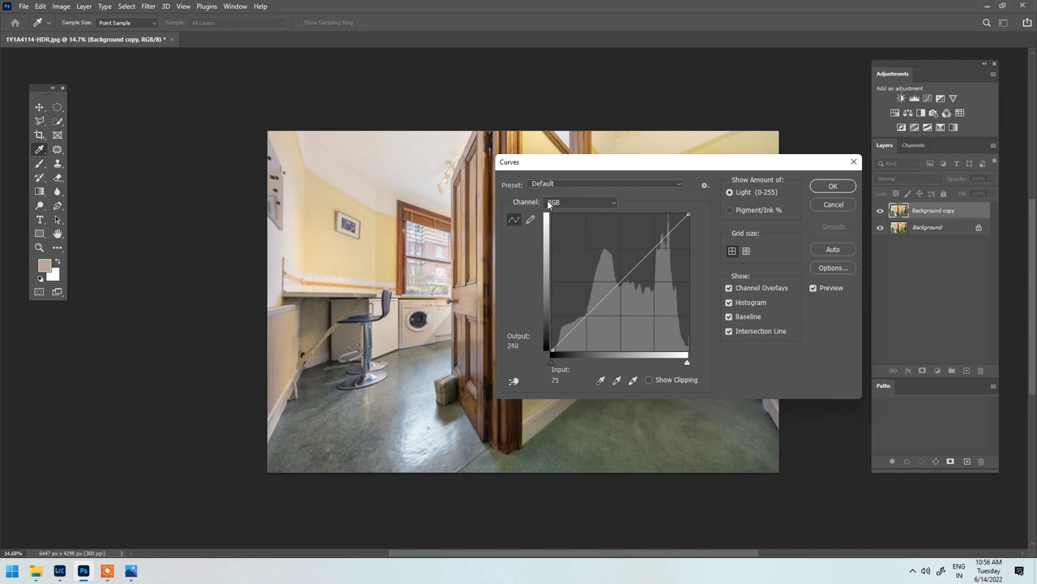
drag(578, 166, 531, 167)
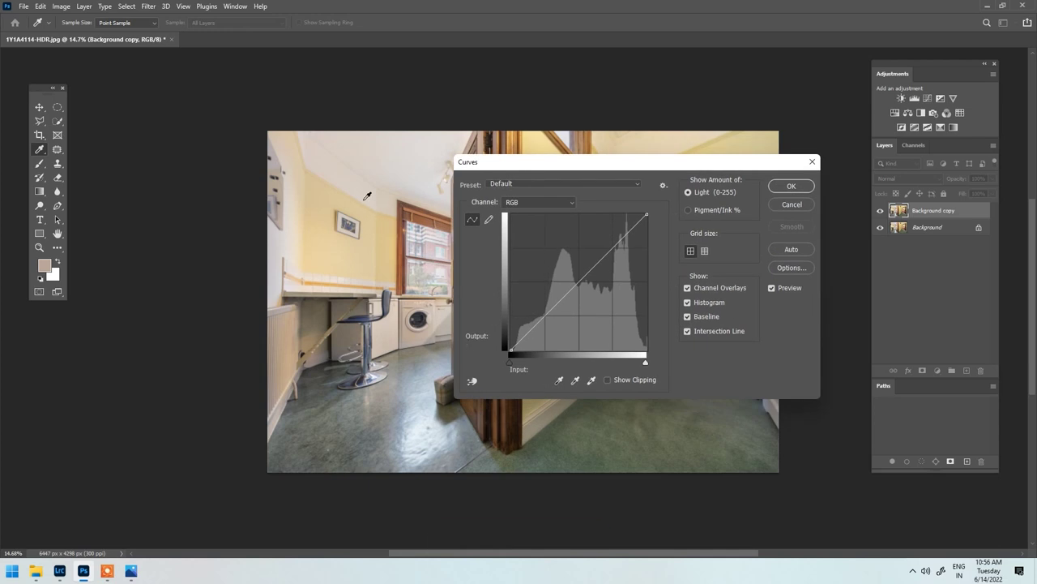
click(348, 138)
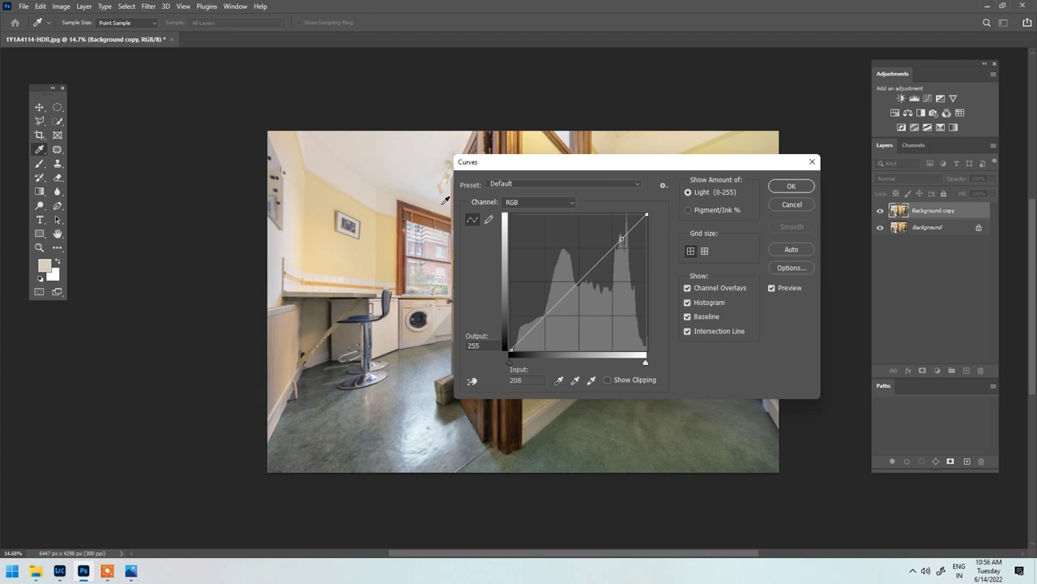
Step: Read the sampled ceiling point's values in the Red, Green and Blue channels of Curves
click(531, 202)
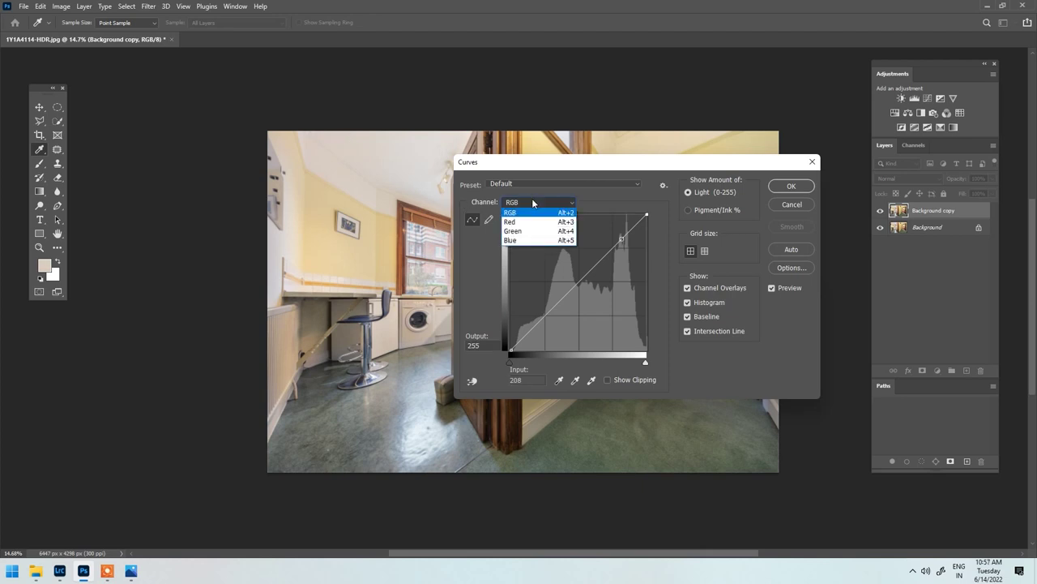
click(525, 219)
click(539, 202)
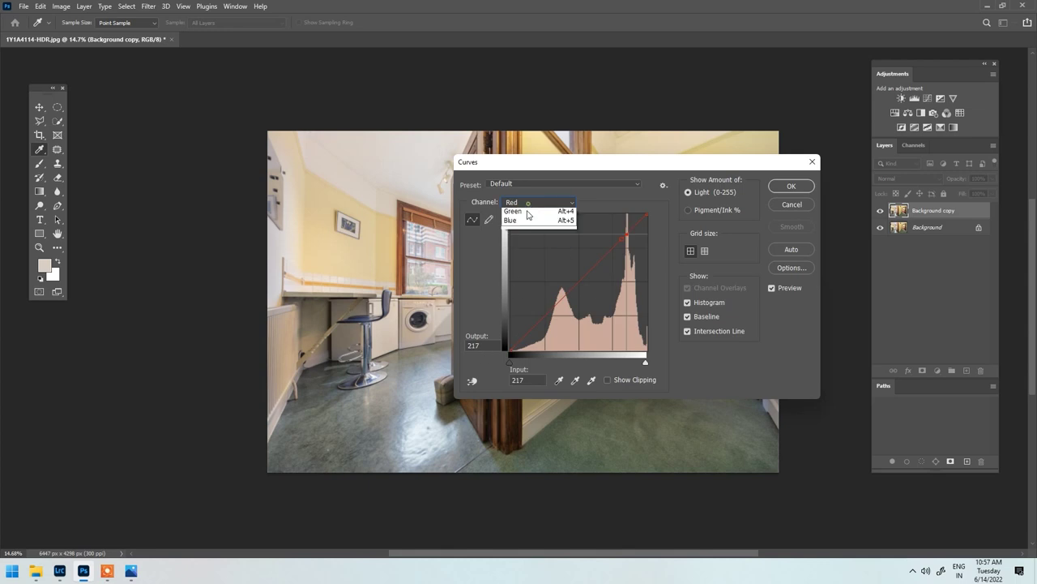
click(521, 230)
click(539, 202)
click(525, 241)
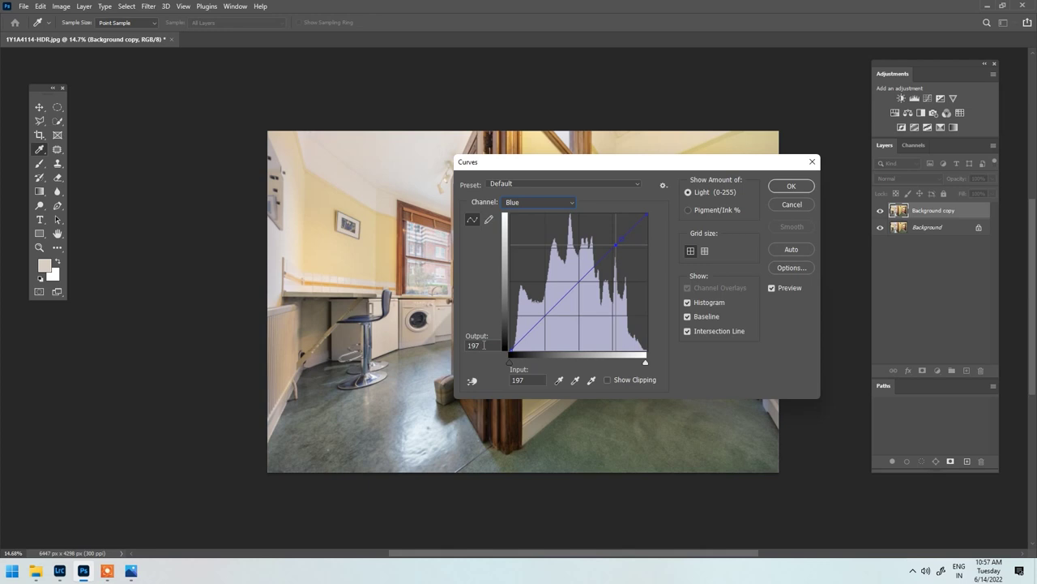
Step: Neutralise the sampled ceiling point by raising its Green output and setting its Blue output to 217, and apply Curves
click(529, 202)
click(523, 220)
click(478, 346)
click(539, 202)
click(526, 230)
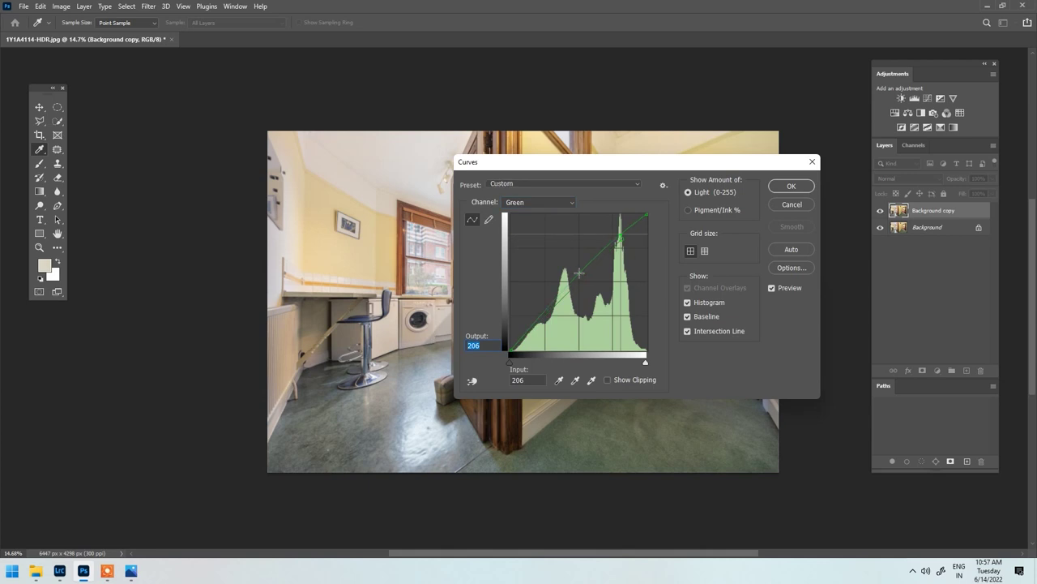
click(544, 200)
click(527, 241)
click(481, 346)
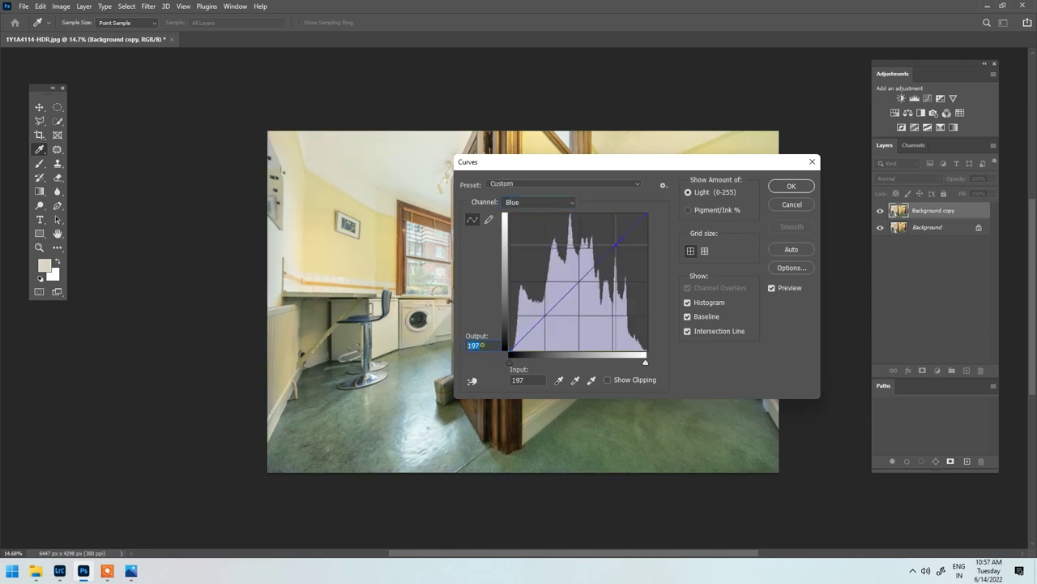
text(217)
click(791, 186)
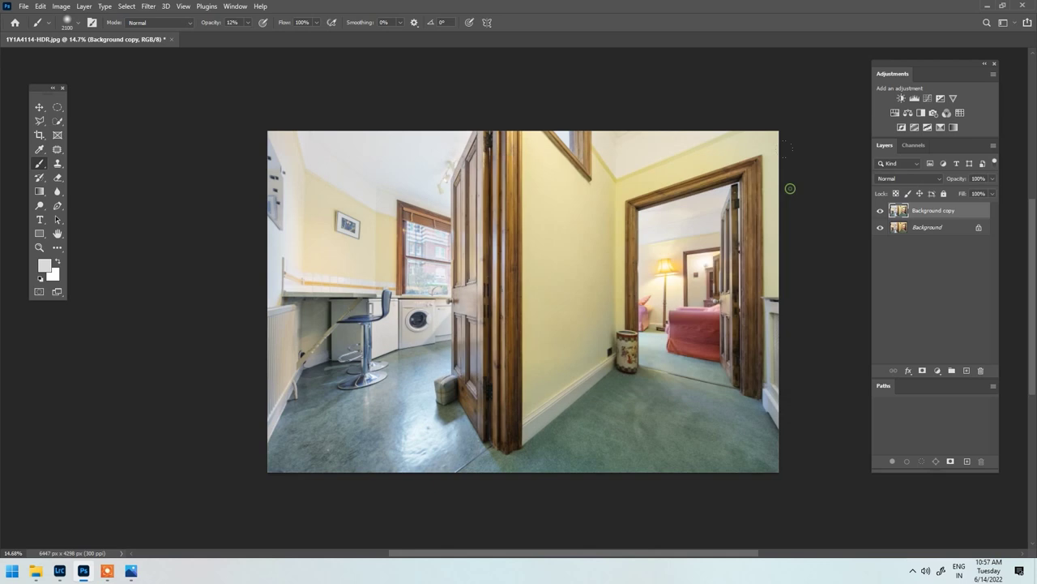
Step: Compare the photo before and after the Curves colour correction by toggling the Background copy's visibility
click(881, 212)
click(880, 212)
click(881, 212)
click(881, 212)
click(881, 211)
click(880, 212)
click(881, 212)
click(881, 211)
click(881, 212)
click(881, 211)
click(881, 212)
click(881, 212)
click(881, 212)
click(880, 212)
click(881, 211)
click(881, 211)
Step: Add a layer mask to the Background copy and invert it to black to hide the colour correction
click(924, 371)
key(ctrl+i)
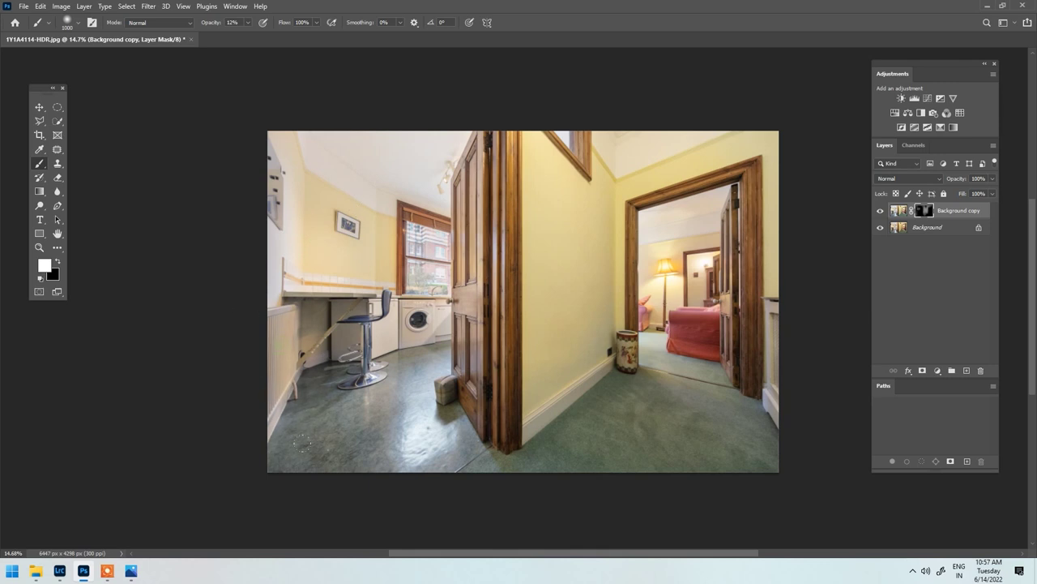
Step: Paint white on the mask over the hallway carpet with a 2400 px brush, and reduce the brush to 1700 px
key(bracketright)
key(bracketright)
key(bracketright)
key(bracketright)
key(bracketright)
key(bracketright)
key(bracketright)
key(bracketright)
key(bracketright)
key(bracketright)
key(bracketright)
key(bracketright)
key(bracketright)
key(bracketright)
drag(641, 440, 845, 356)
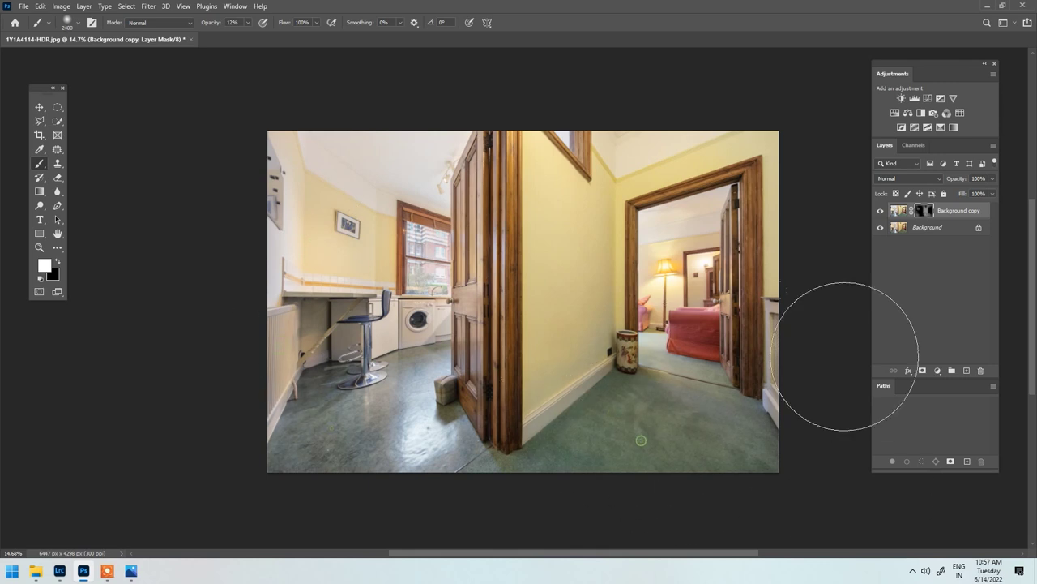
key(bracketleft)
key(bracketleft)
key(bracketleft)
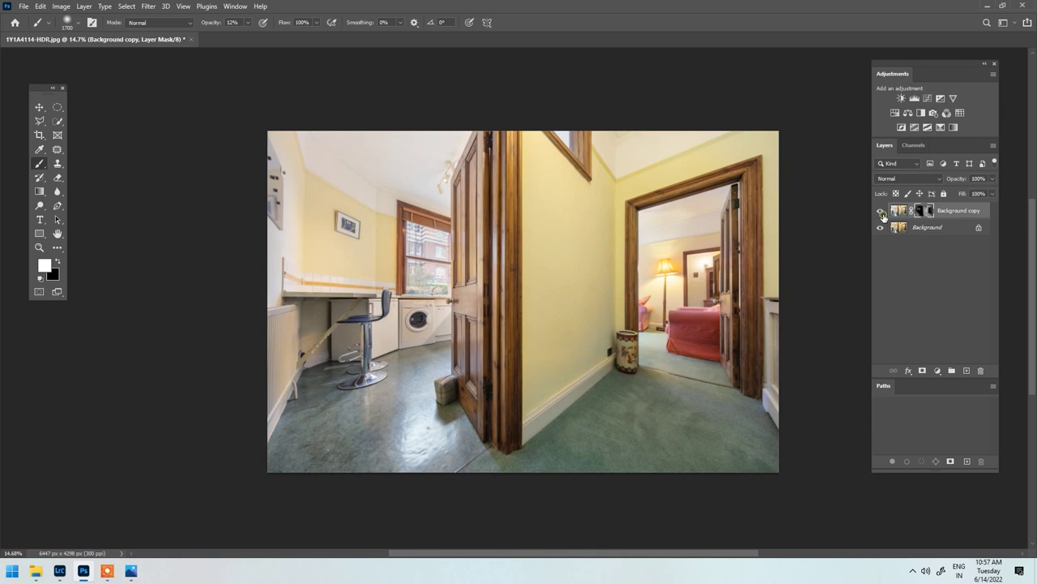
Step: Swap the painting colour to black, check the masked correction on and off, and merge the Background copy down
key(x)
click(879, 211)
click(878, 210)
right_click(953, 215)
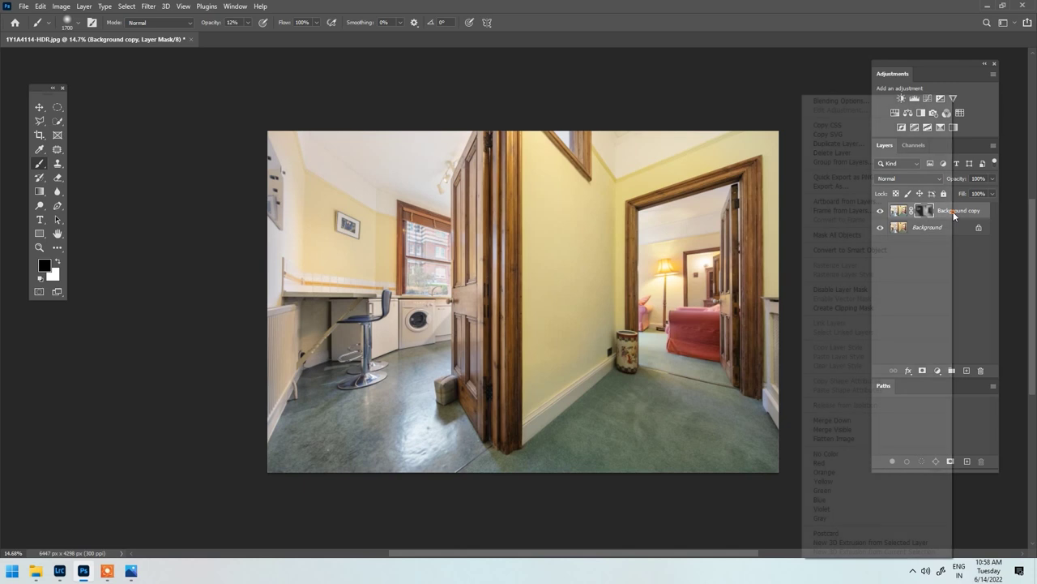
click(866, 421)
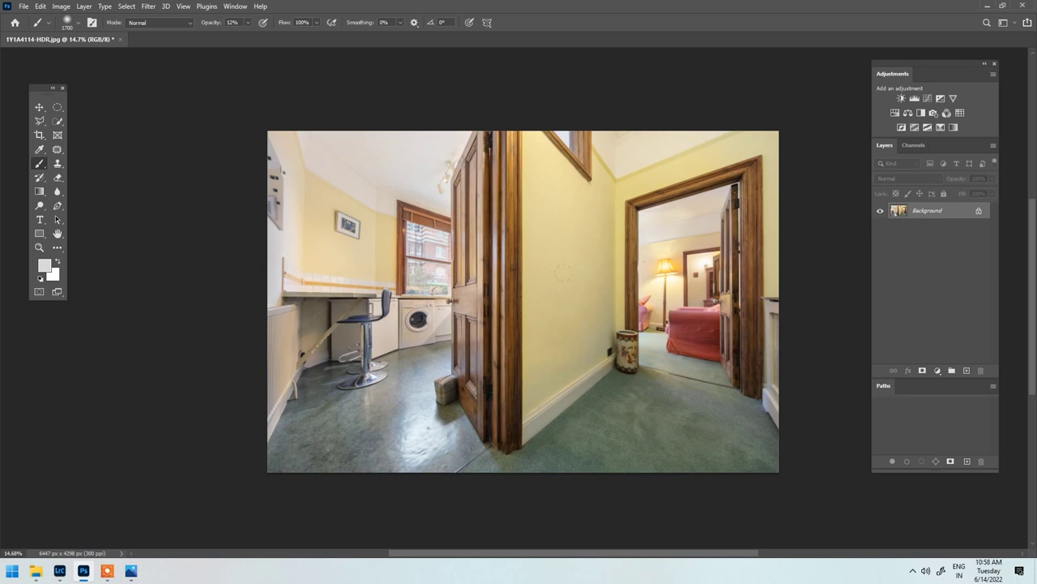
Step: Examine the bar stool, kitchen units and floor up close for remaining colour casts
scroll(357, 224, up, 3)
scroll(444, 349, down, 2)
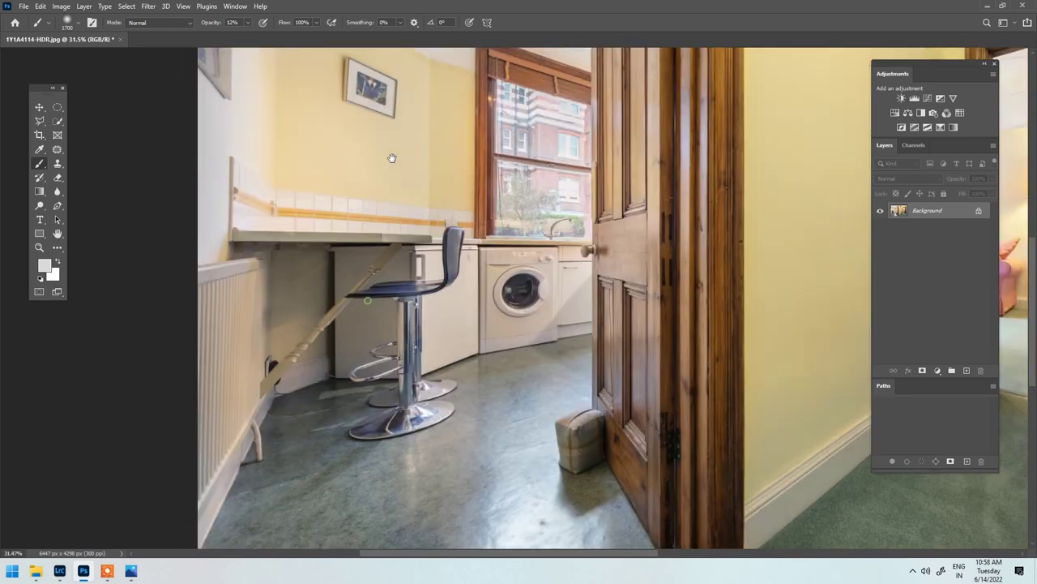
scroll(444, 350, down, 2)
scroll(417, 304, up, 4)
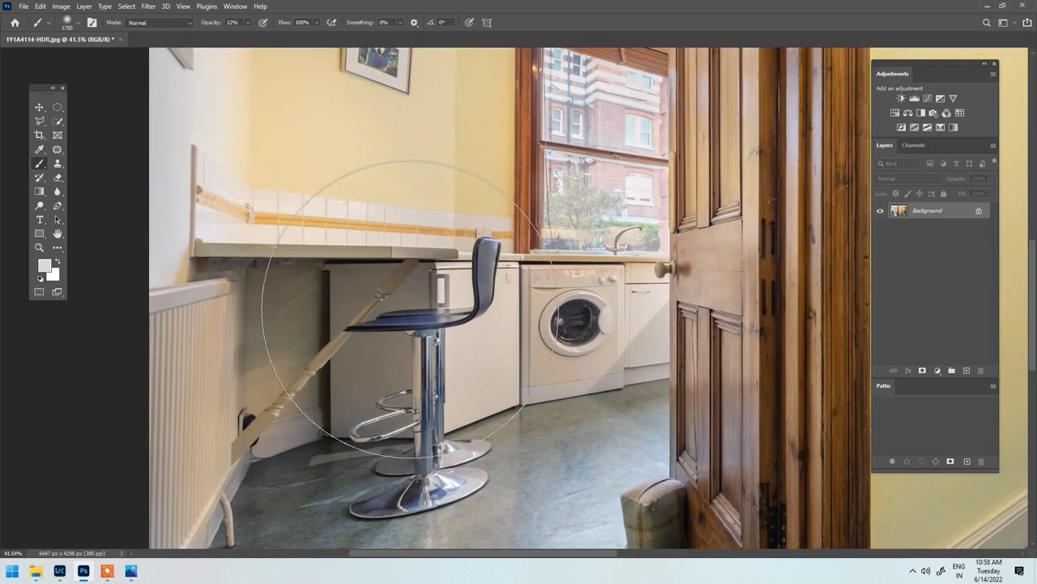
key(v)
scroll(413, 341, down, 1)
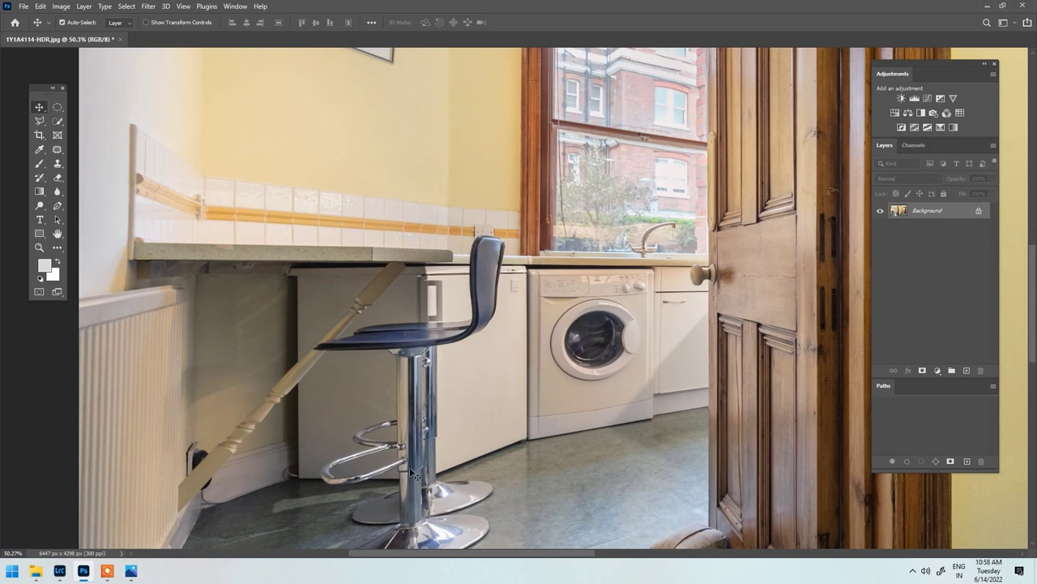
scroll(415, 474, down, 1)
scroll(421, 418, down, 4)
Step: Duplicate the Background layer and open the copy in the Camera Raw Filter at the bar stool and white units
drag(921, 214, 966, 370)
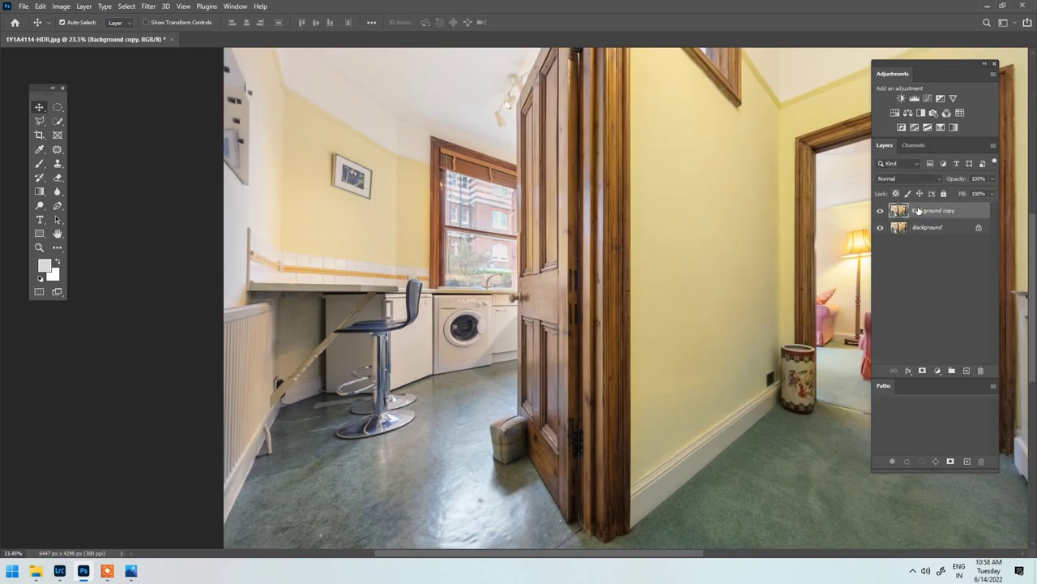
click(148, 6)
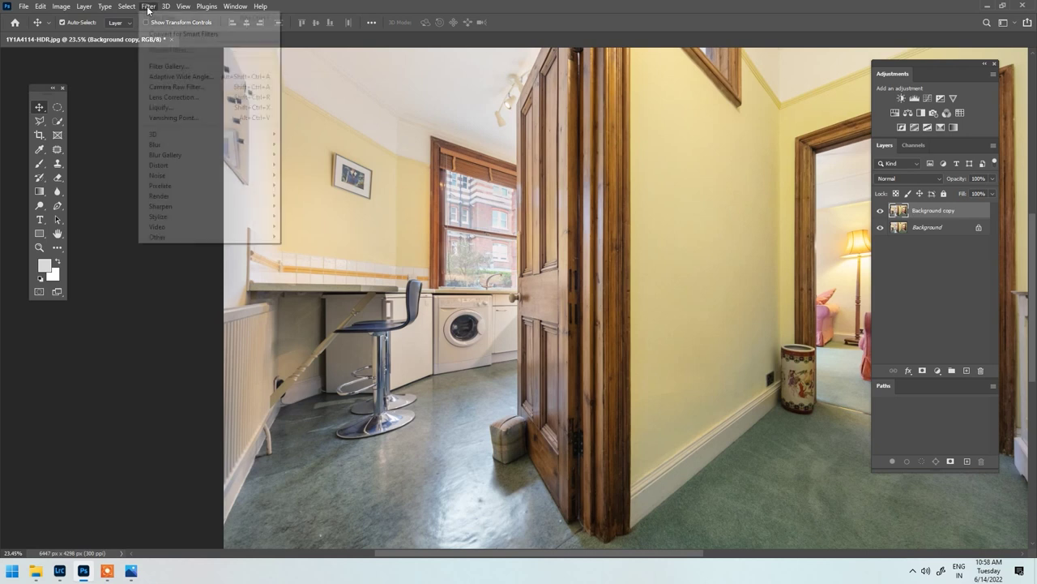
click(178, 87)
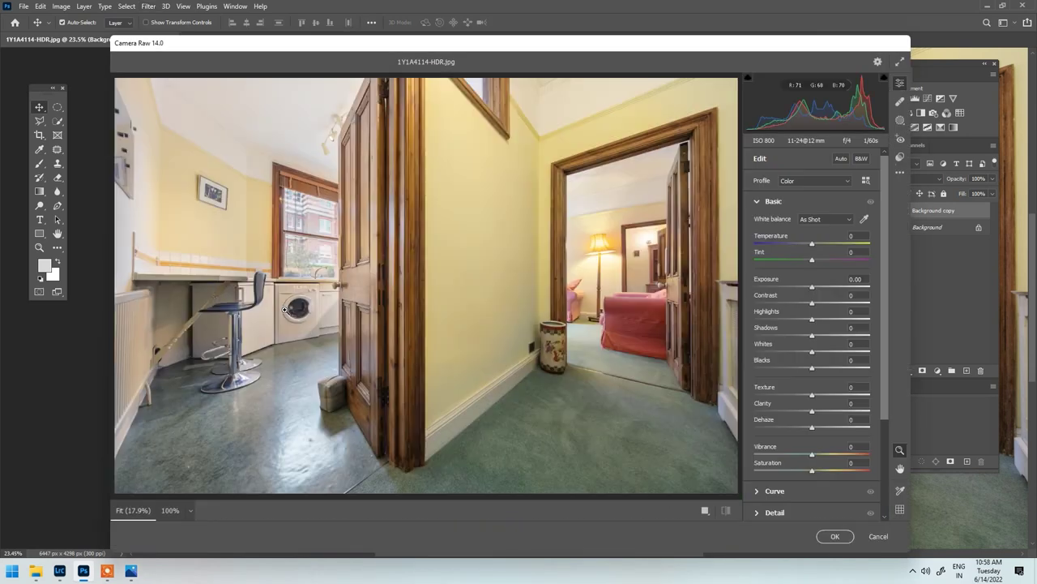
click(235, 324)
drag(235, 269, 410, 249)
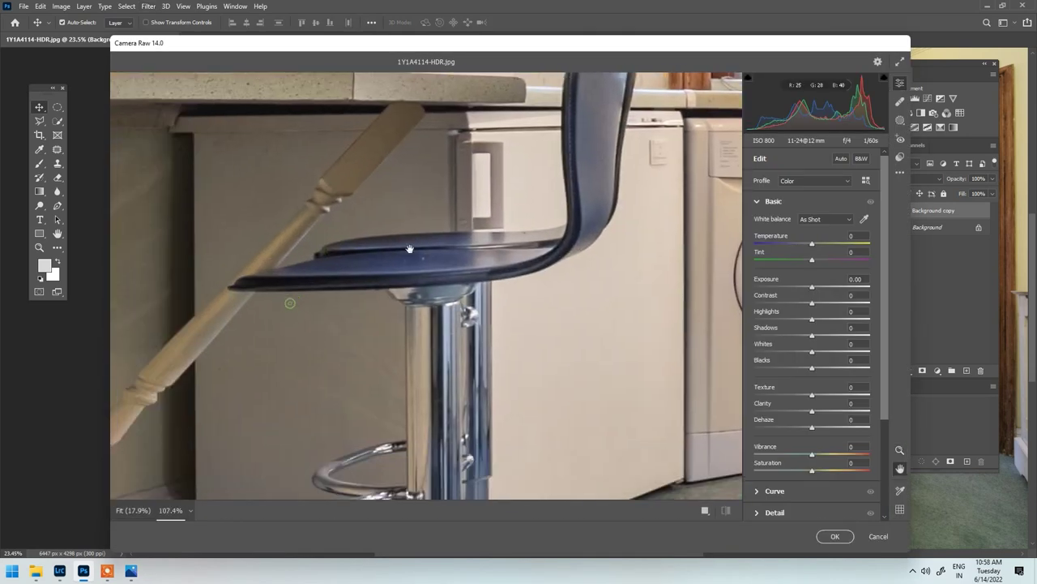
scroll(409, 249, down, 2)
Step: Apply Camera Raw with Temperature +12, Contrast +22, Shadows -14, Blacks -19 and Vibrance -76 to neutralise the blue cast on the stool
drag(812, 243, 819, 244)
drag(798, 456, 785, 453)
scroll(638, 342, down, 2)
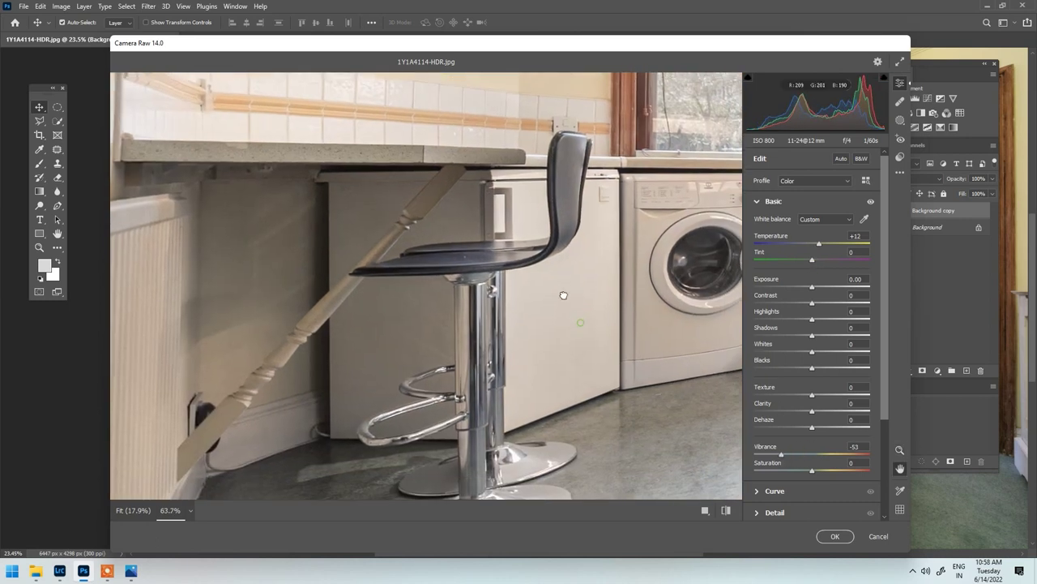
drag(812, 368, 800, 368)
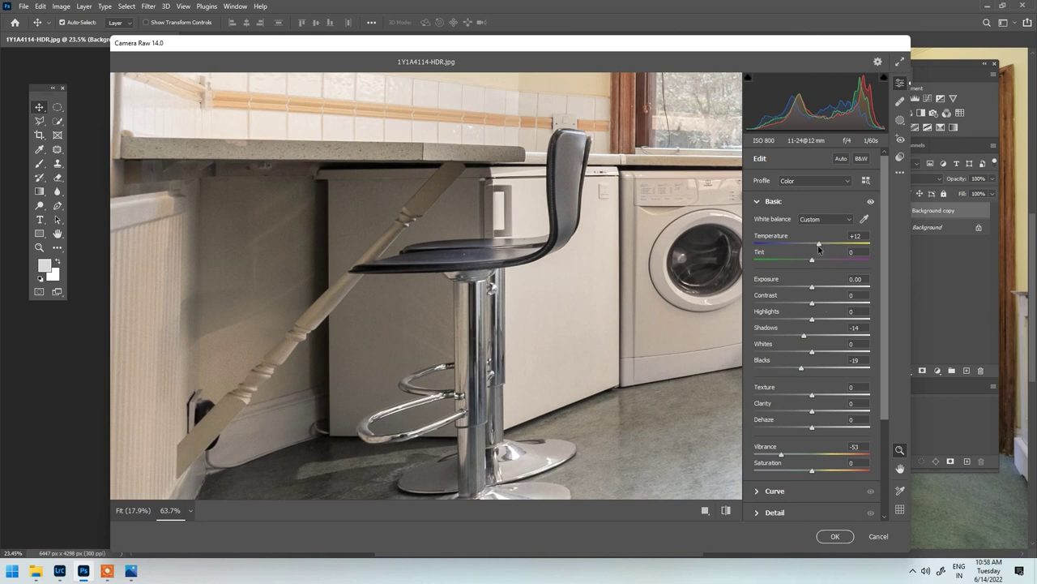
drag(781, 455, 767, 455)
click(825, 304)
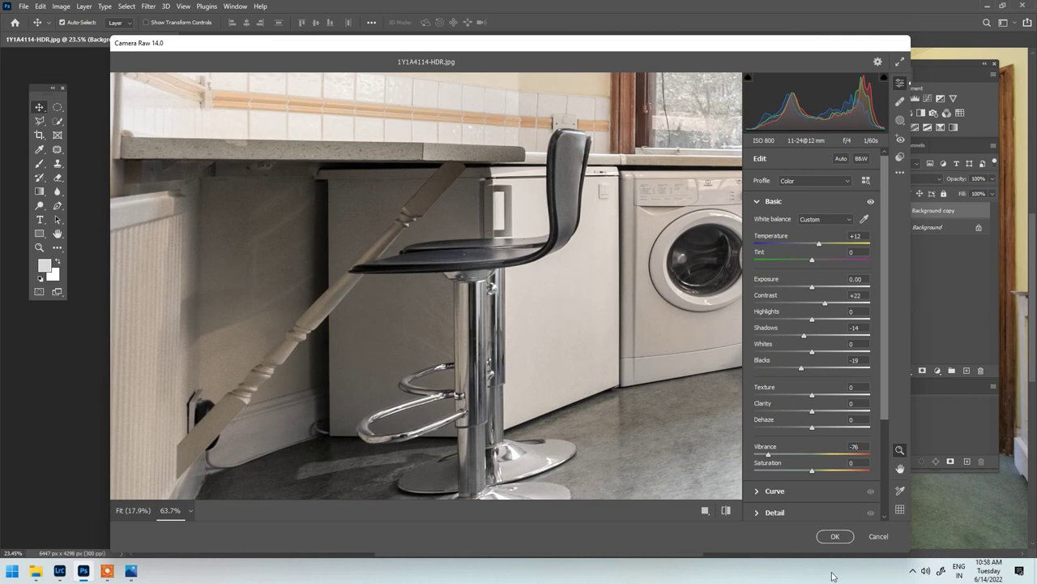
click(834, 536)
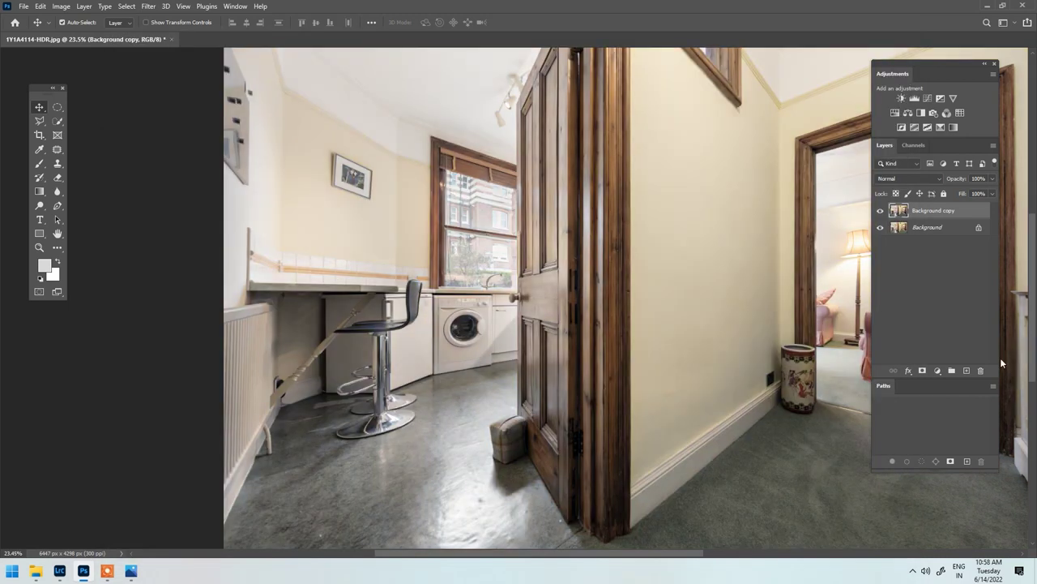
Step: Hide the Camera Raw correction behind a black layer mask and ready a small white brush at 20% opacity near the bar stool
click(922, 371)
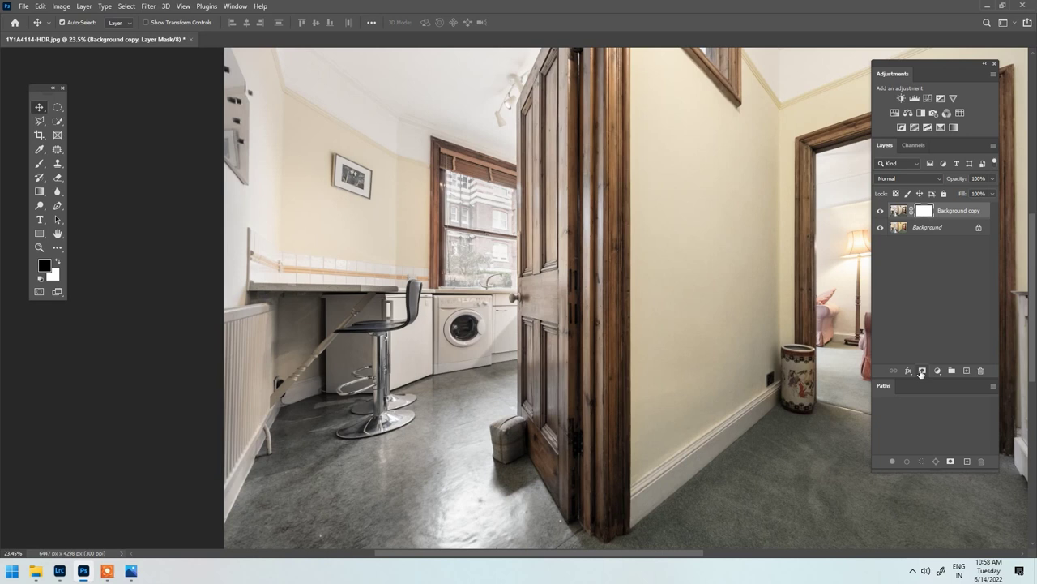
key(ctrl+i)
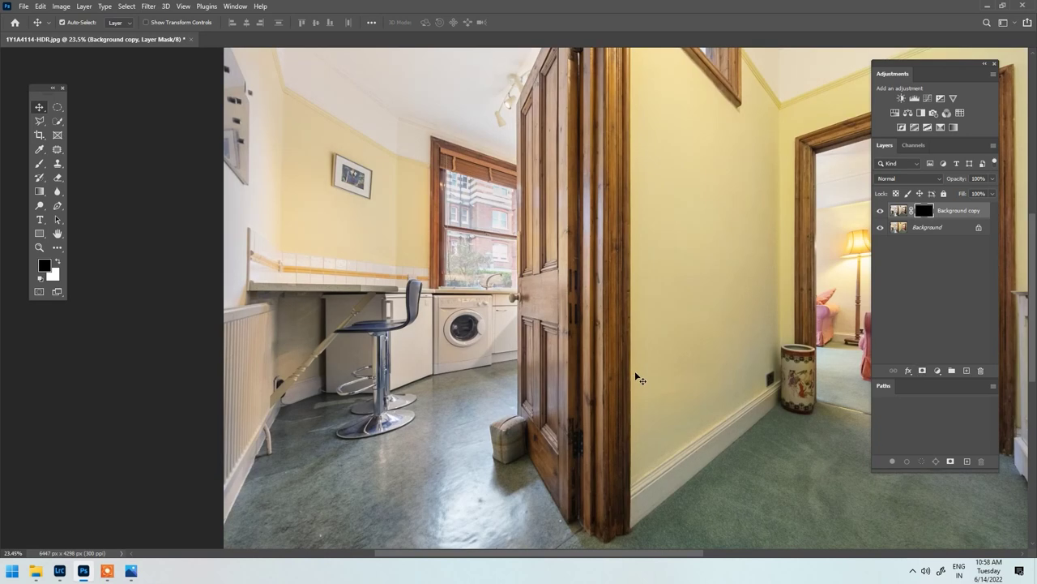
key(b)
scroll(329, 243, up, 5)
key(bracketleft)
key(bracketleft)
key(bracketleft)
key(bracketleft)
key(bracketleft)
key(x)
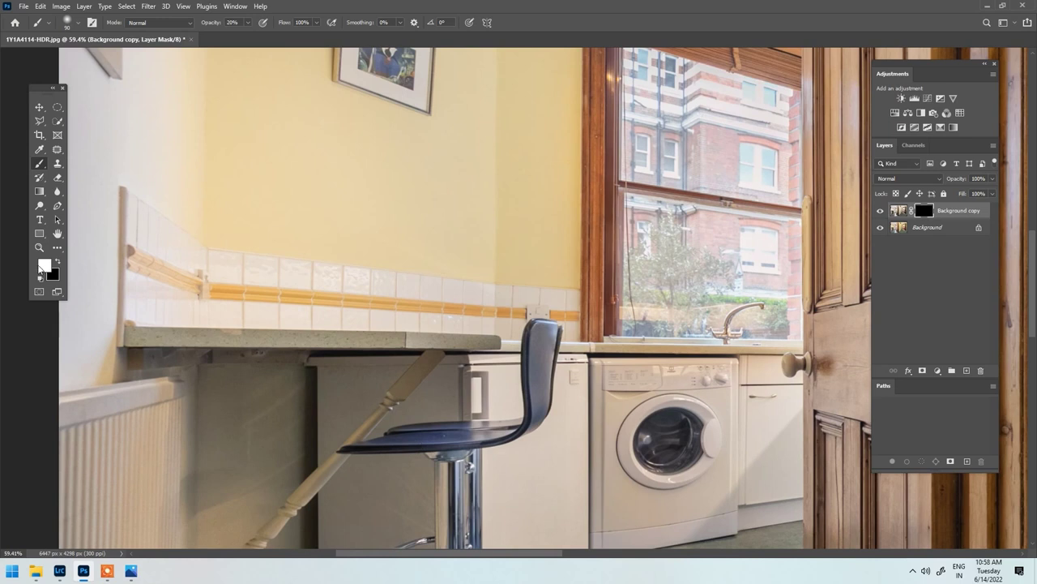
Step: Paint white on the mask over the bar stool's seat, backrest and chrome stand, enlarging the brush for the wider areas
scroll(366, 401, up, 1)
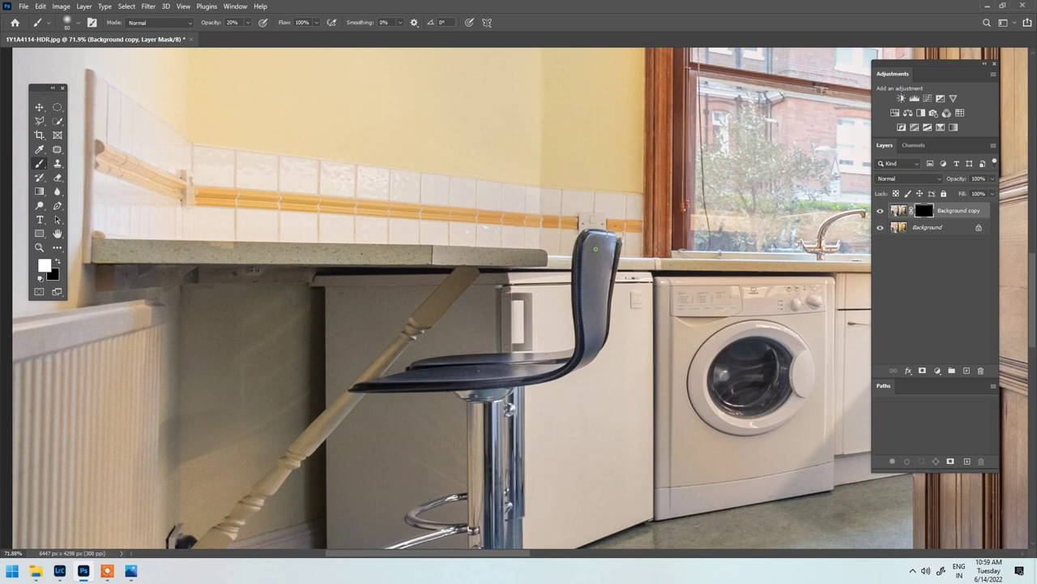
key(bracketright)
key(bracketright)
scroll(468, 377, down, 3)
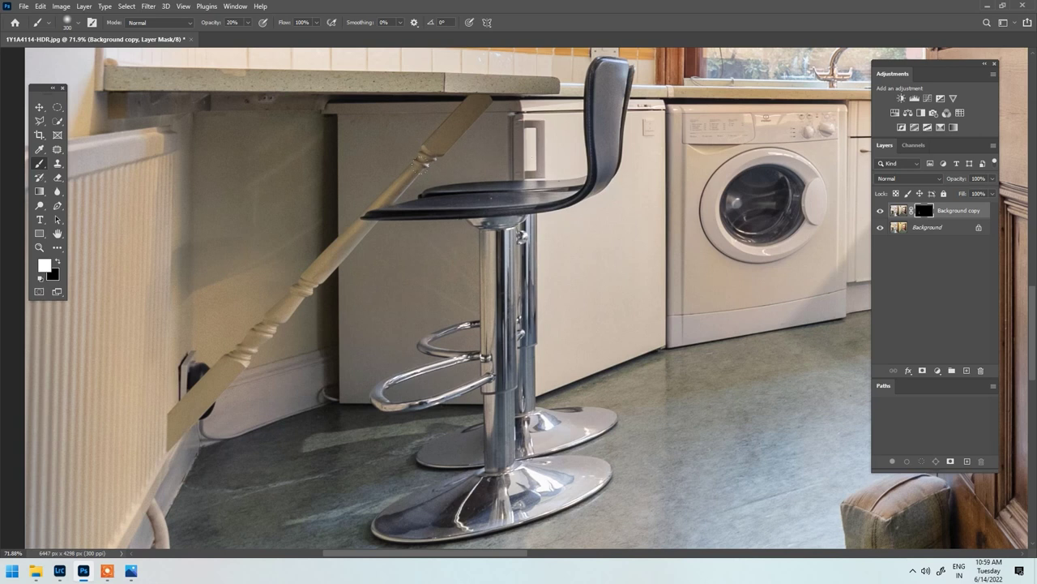
Step: Compare the stool with the masked correction on and off, and merge the Background copy down
scroll(730, 183, down, 3)
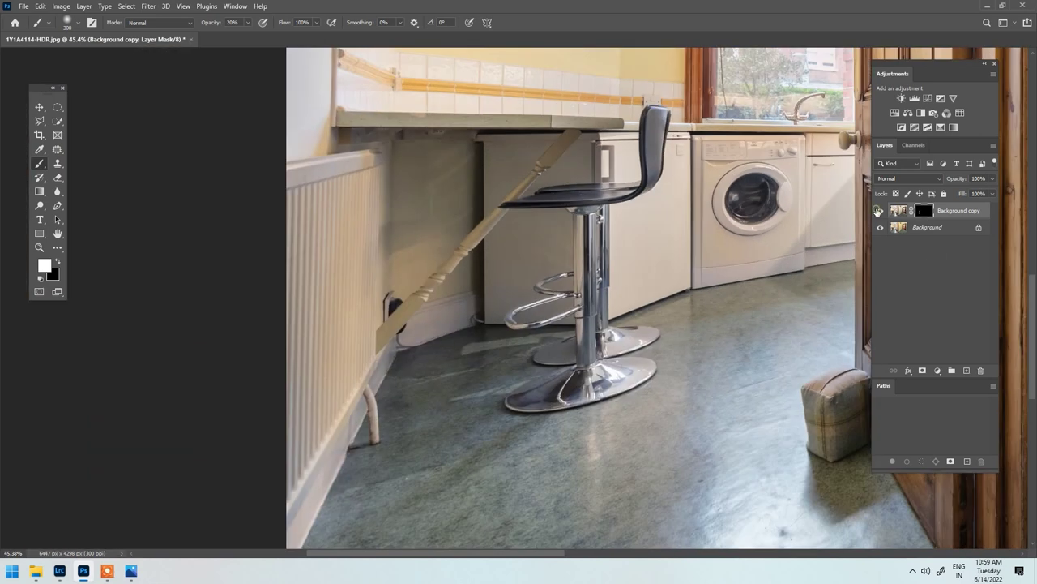
scroll(548, 365, down, 2)
scroll(548, 365, up, 2)
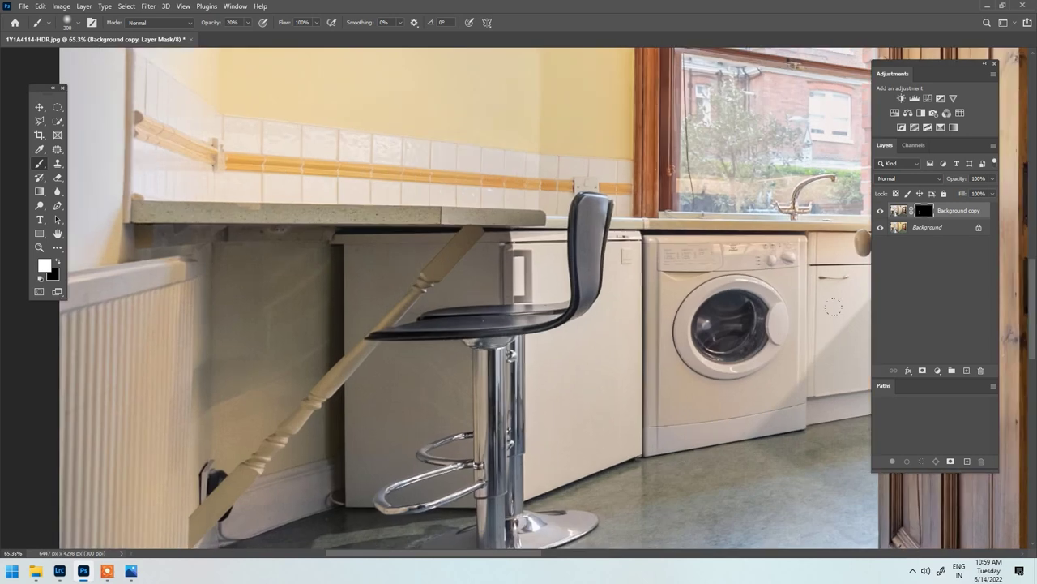
scroll(608, 322, down, 2)
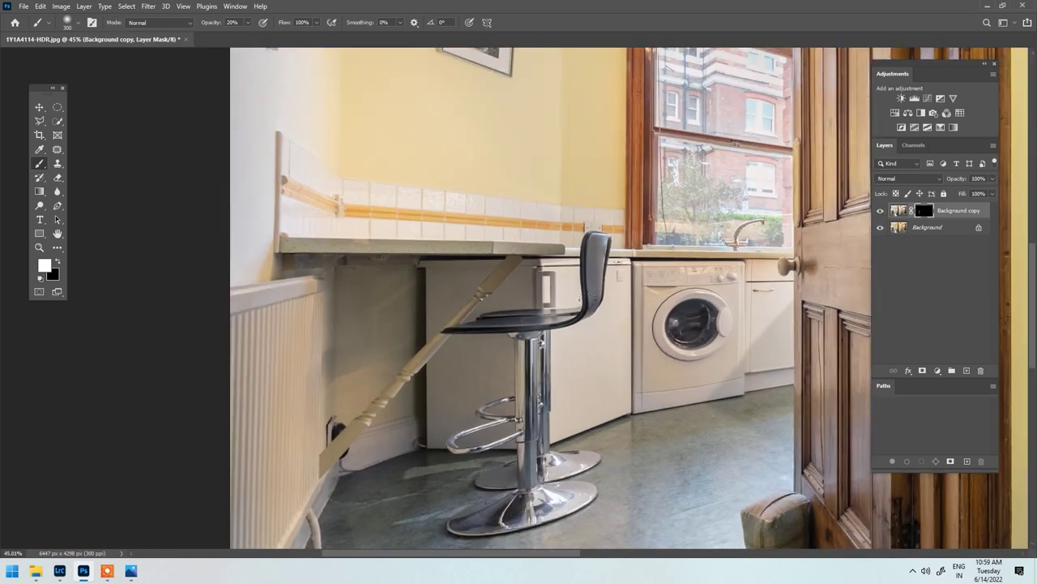
right_click(951, 210)
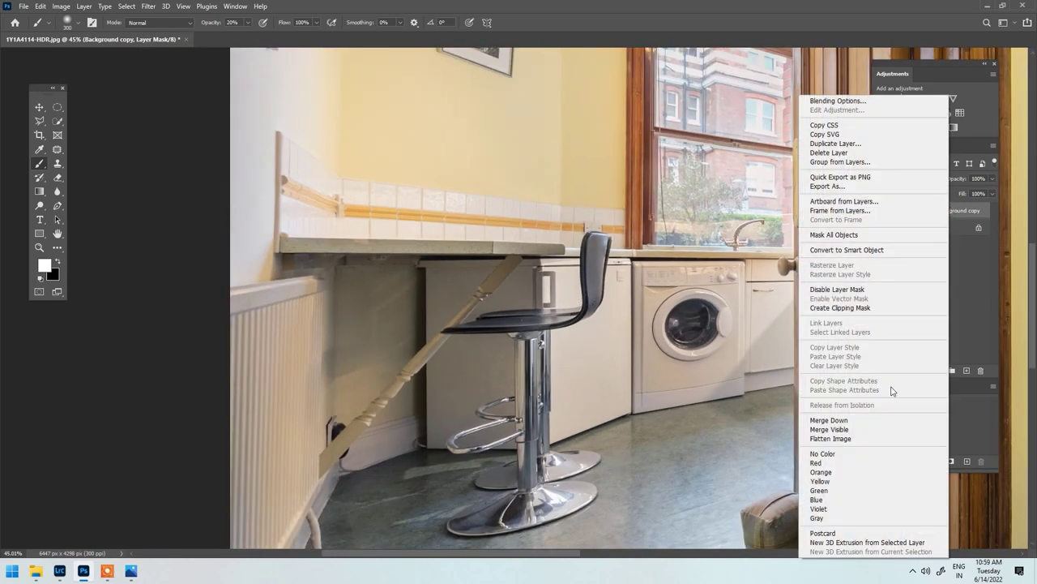
click(875, 420)
Step: Examine the whole merged photo, from the kitchen to the hallway, for remaining flaws
scroll(507, 316, down, 2)
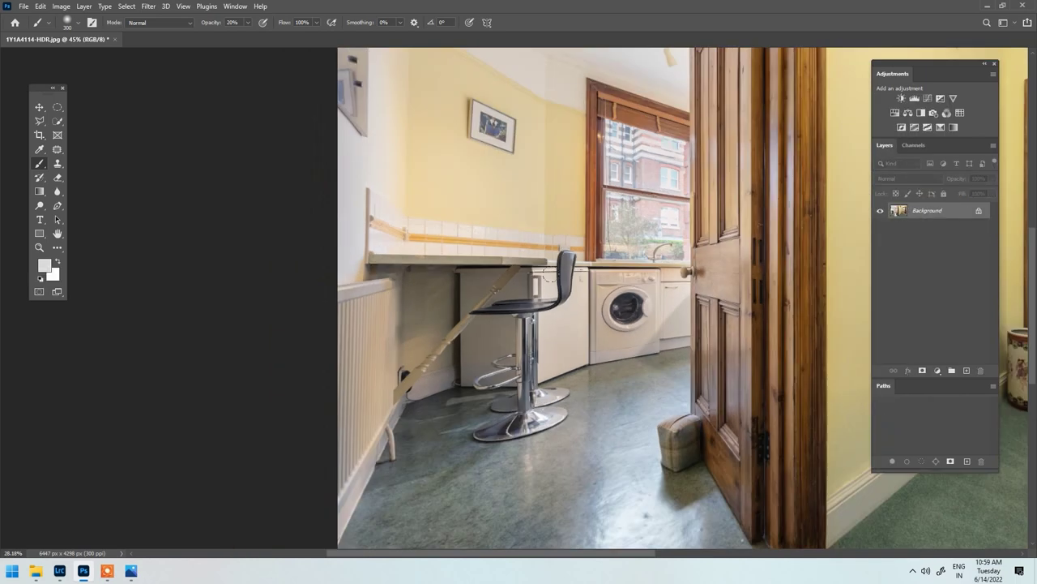
scroll(545, 275, down, 3)
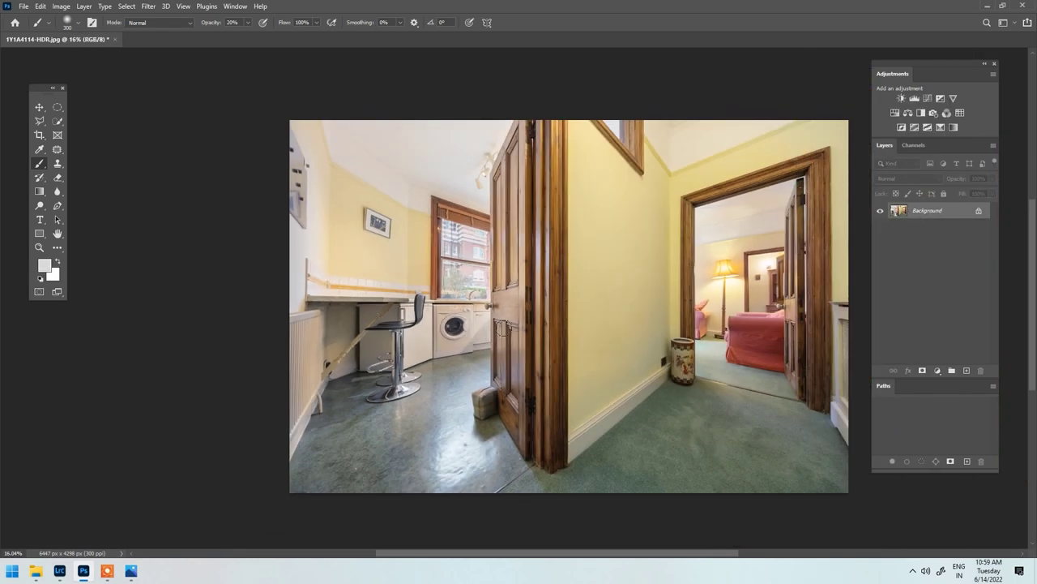
scroll(348, 268, up, 5)
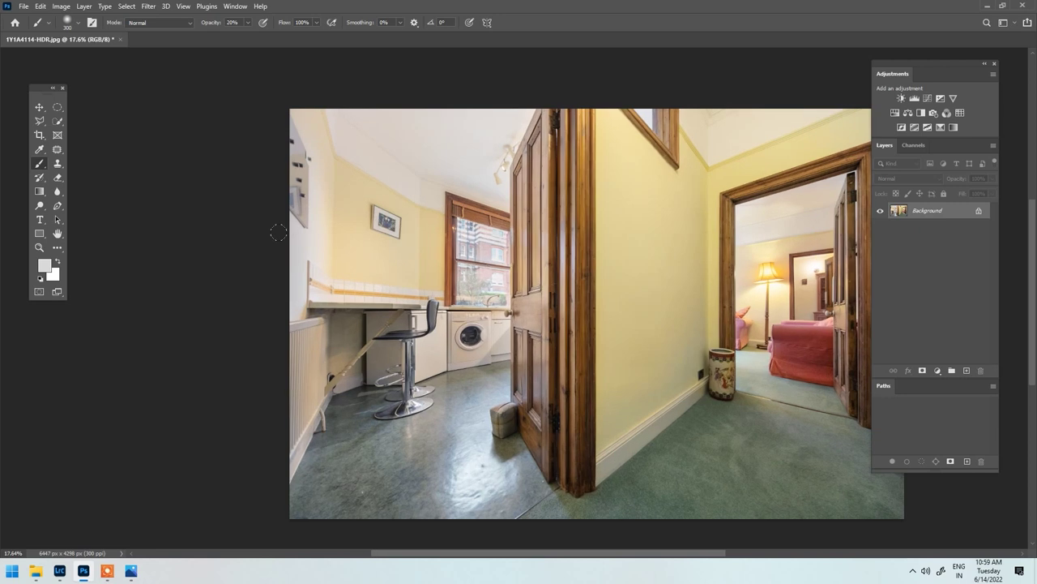
scroll(350, 371, down, 3)
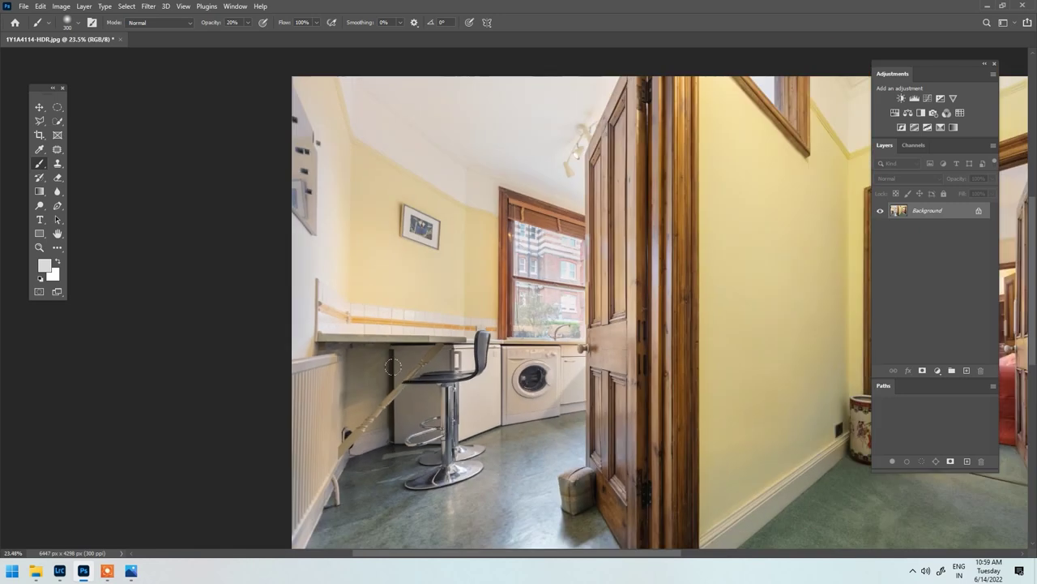
scroll(436, 355, down, 1)
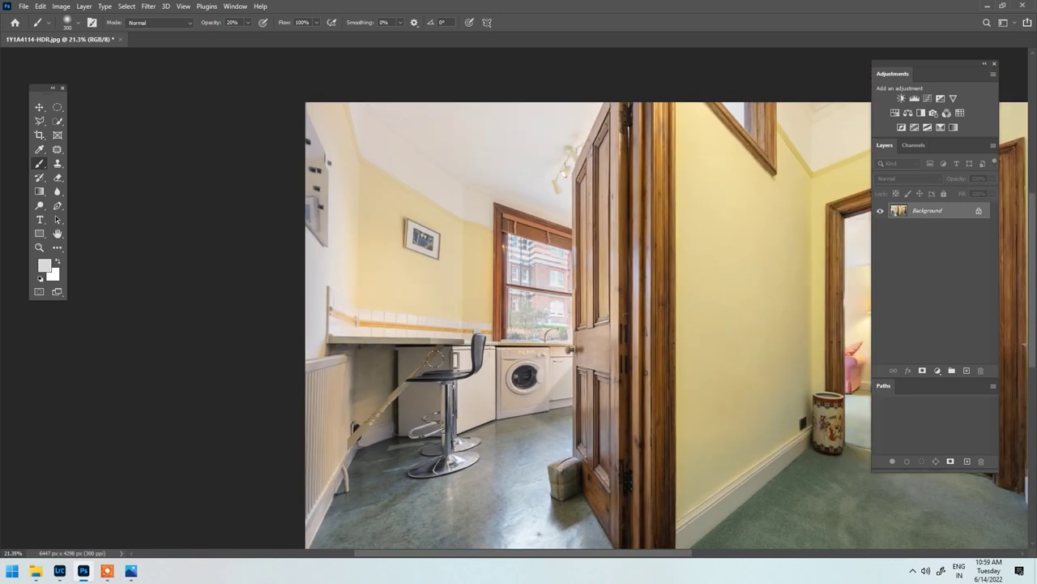
scroll(430, 355, up, 1)
scroll(426, 354, down, 2)
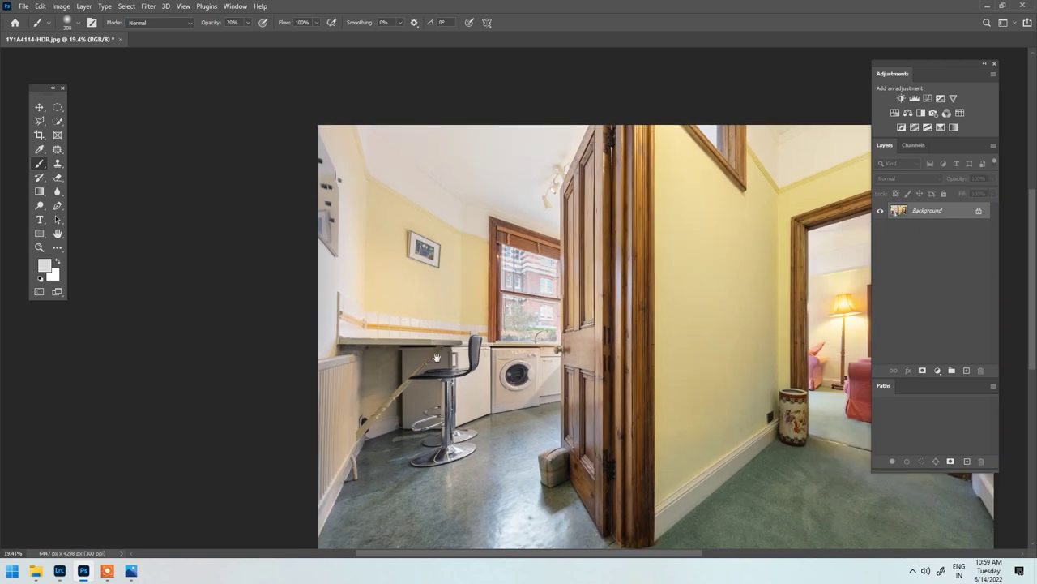
drag(592, 316, 495, 297)
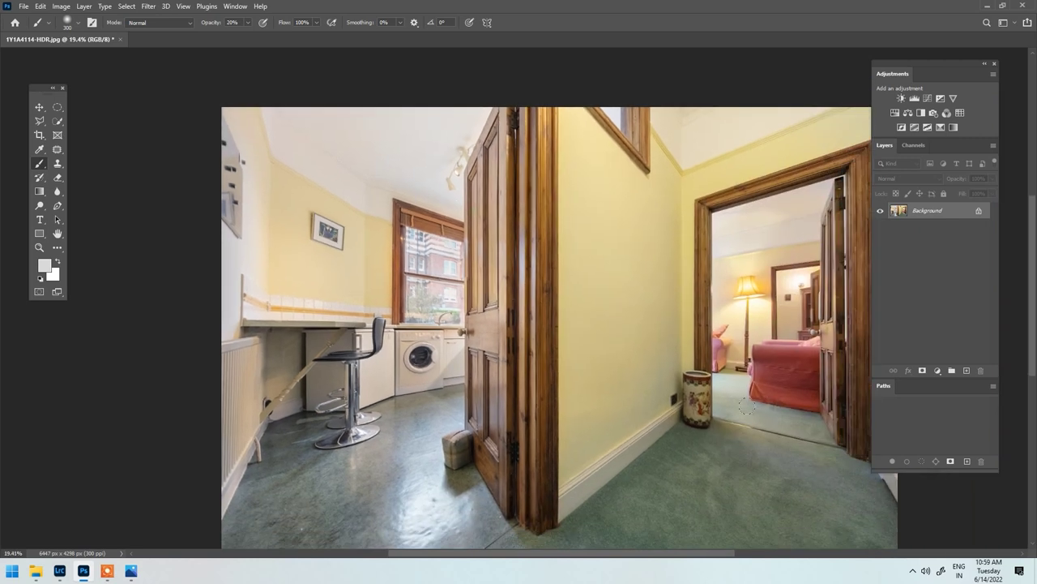
Step: Duplicate the Background layer and open the copy in the Camera Raw Filter
drag(903, 211, 970, 375)
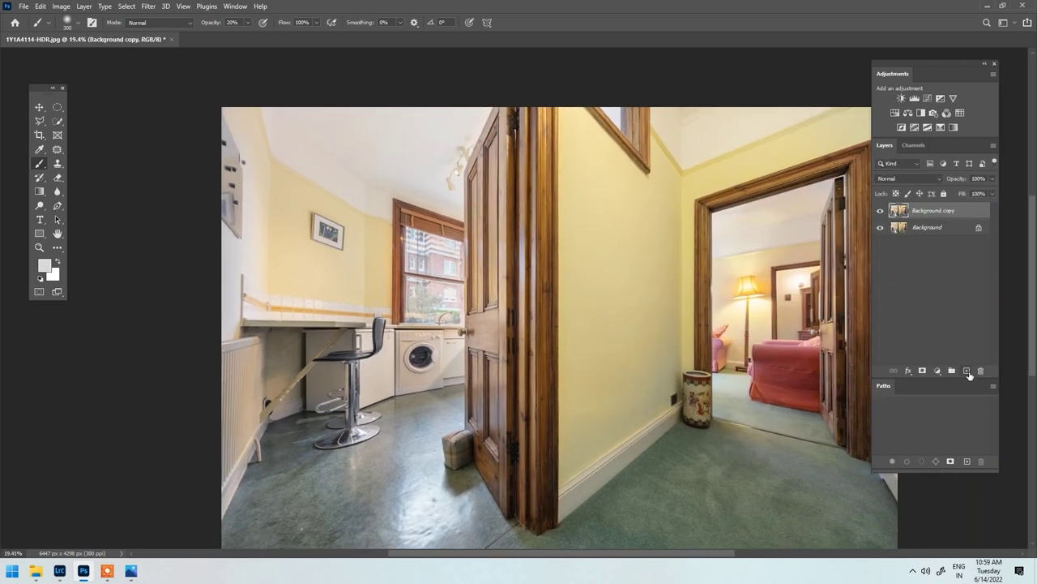
click(149, 6)
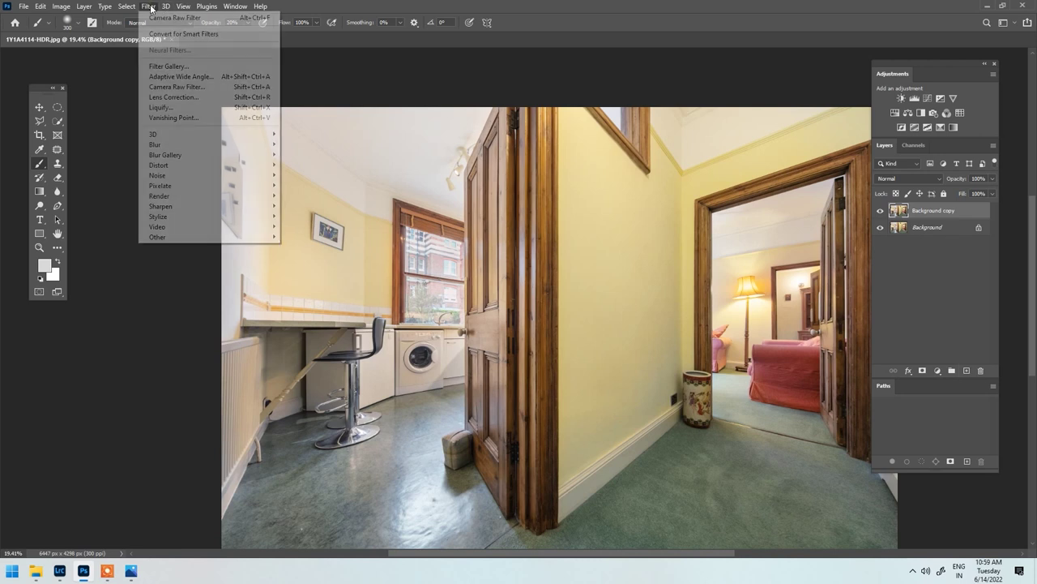
click(186, 87)
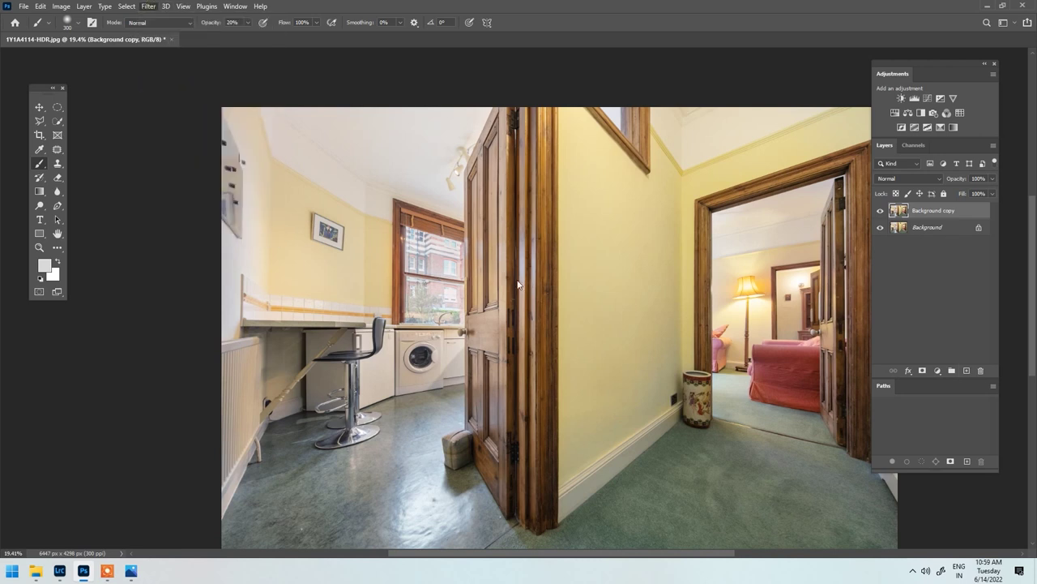
Step: Set Noise Reduction to 77 in the Detail settings, check the smoothing on the wall up close, and apply the filter
scroll(792, 356, down, 3)
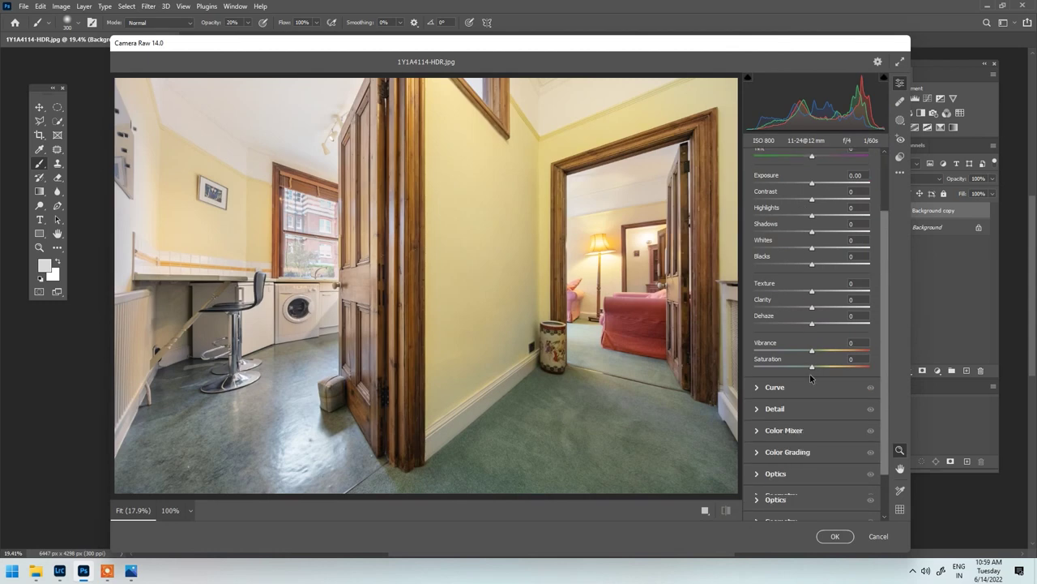
click(775, 383)
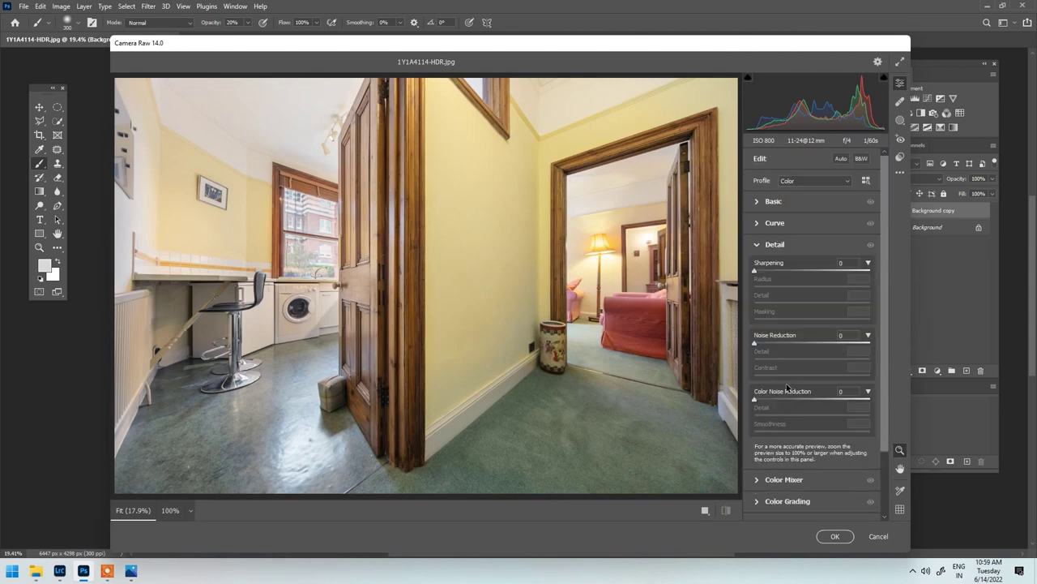
drag(762, 342, 843, 343)
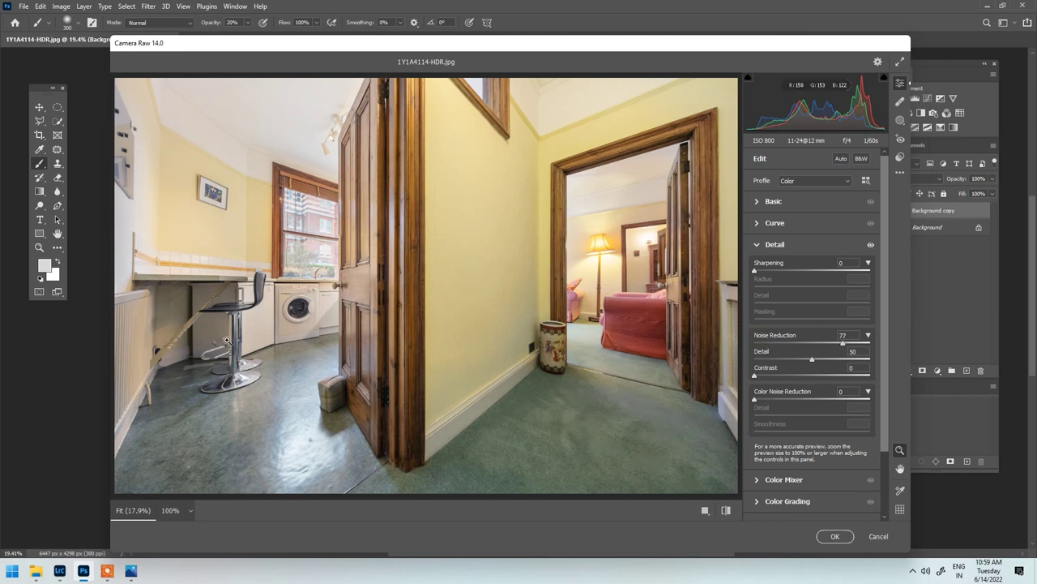
click(158, 234)
drag(452, 322, 832, 395)
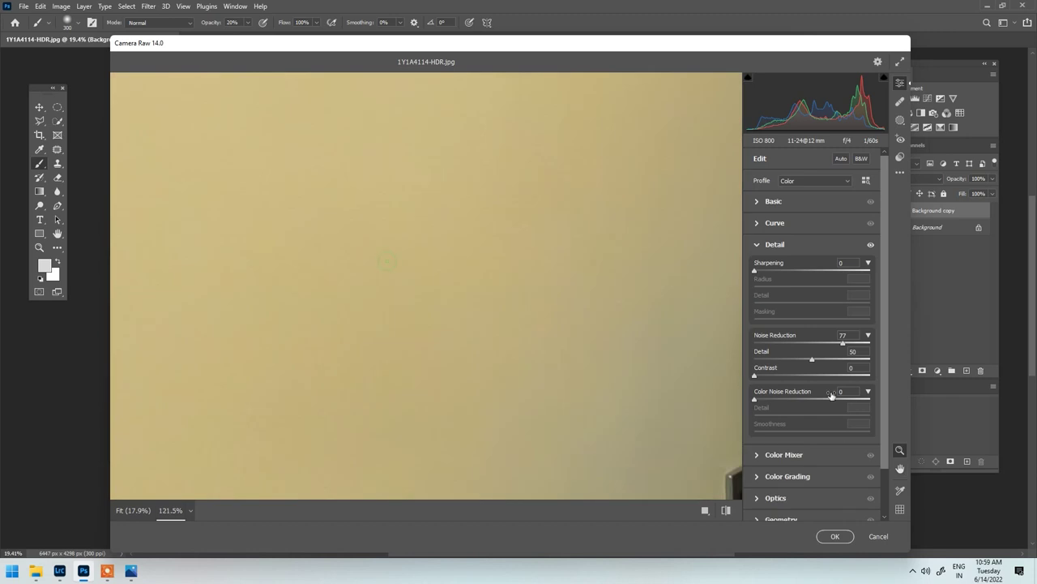
drag(769, 346, 768, 346)
click(826, 537)
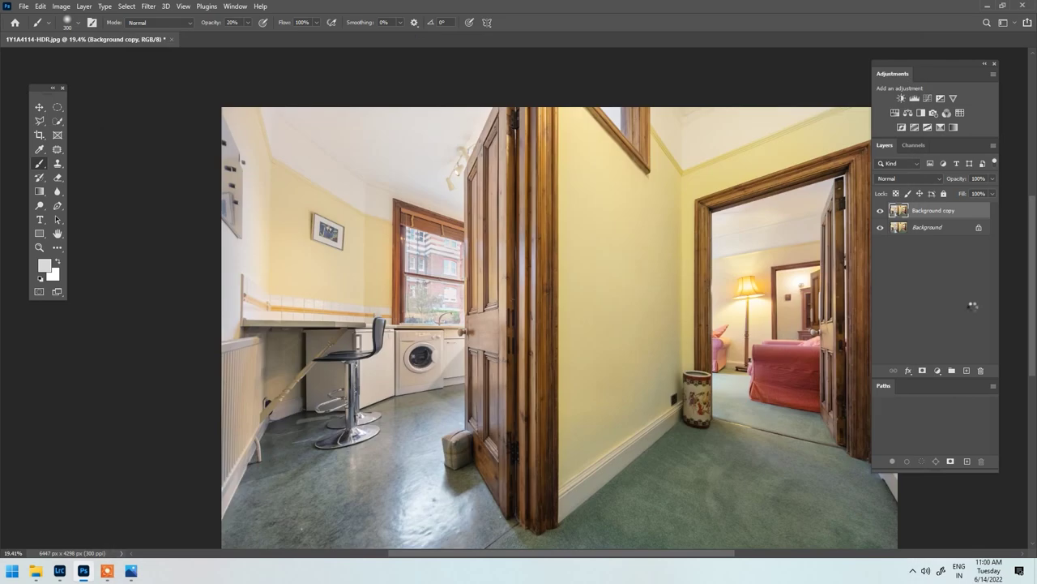
Step: Hide the noise-reduced layer behind a black mask and set the white brush to 40% opacity at the kitchen's upper wall
click(922, 372)
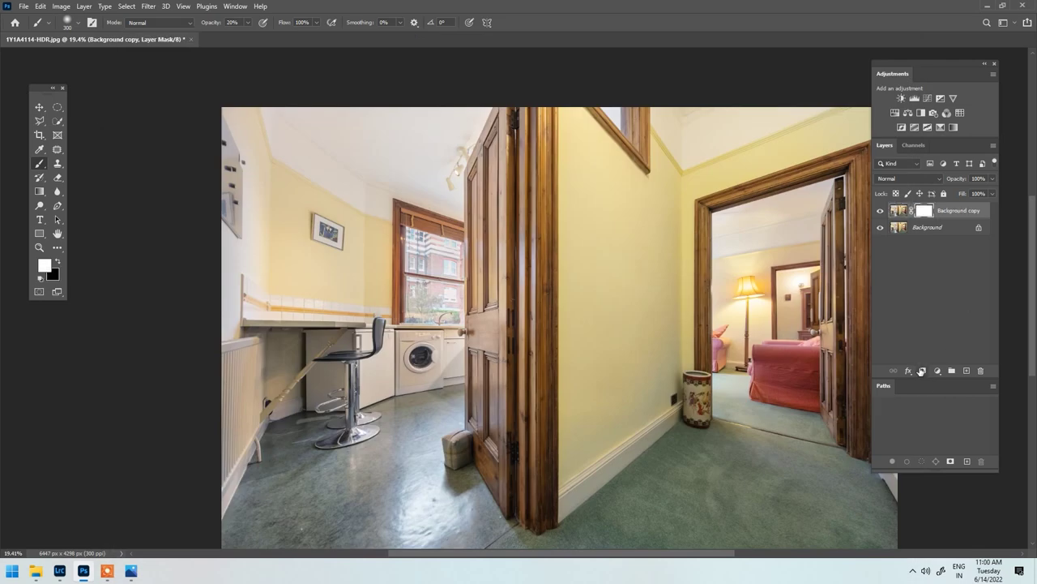
key(ctrl+i)
scroll(257, 256, up, 8)
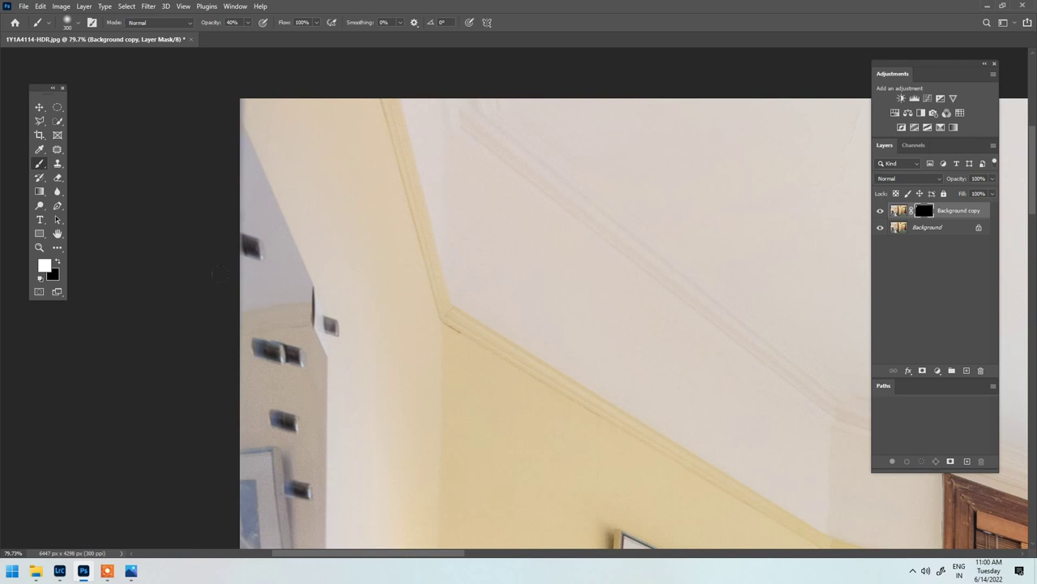
Step: Paint white on the mask over the kitchen's upper walls and around the framed picture, varying the brush size to fit
drag(373, 433, 383, 443)
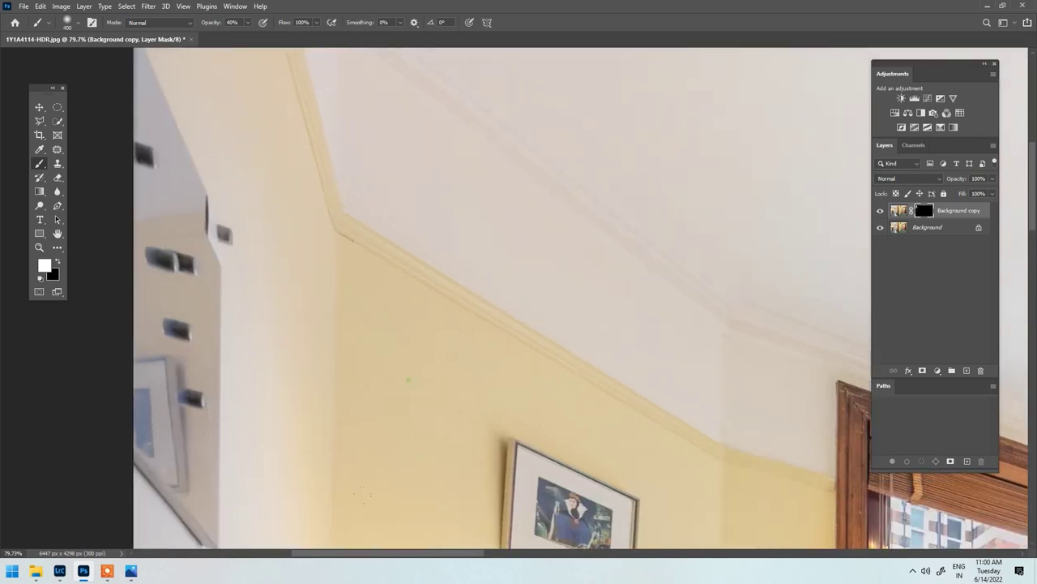
scroll(331, 333, up, 4)
key(bracketleft)
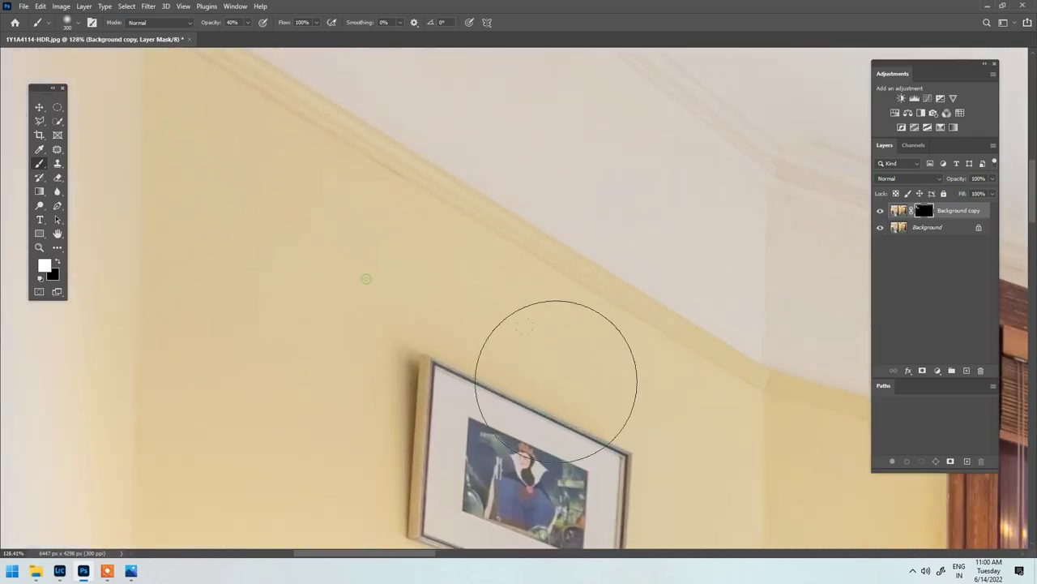
scroll(455, 342, down, 1)
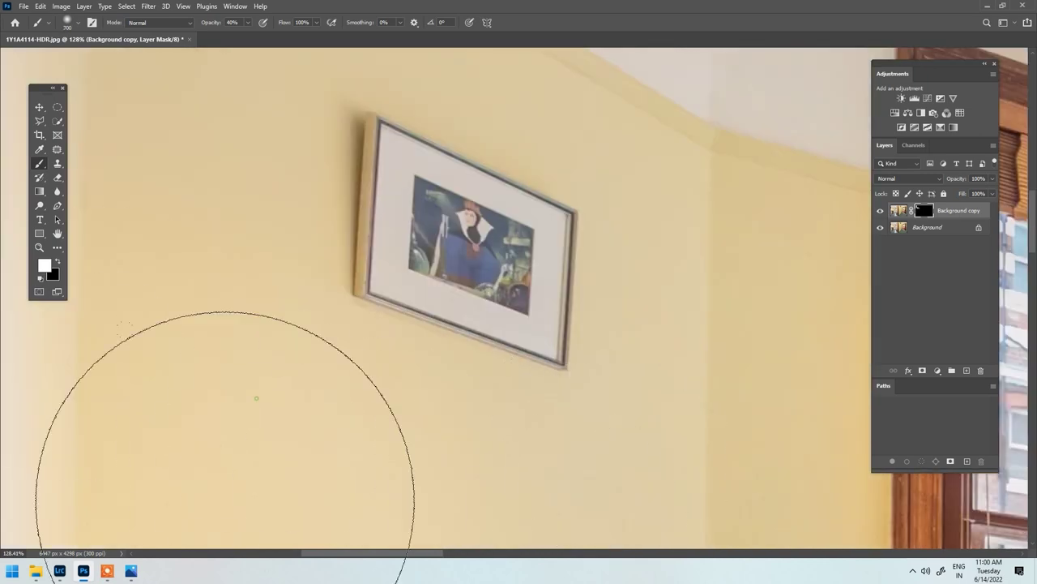
Step: Paint white on the mask over the kitchen wall below the framed picture and the wall surfaces beneath the worktop
scroll(526, 356, down, 3)
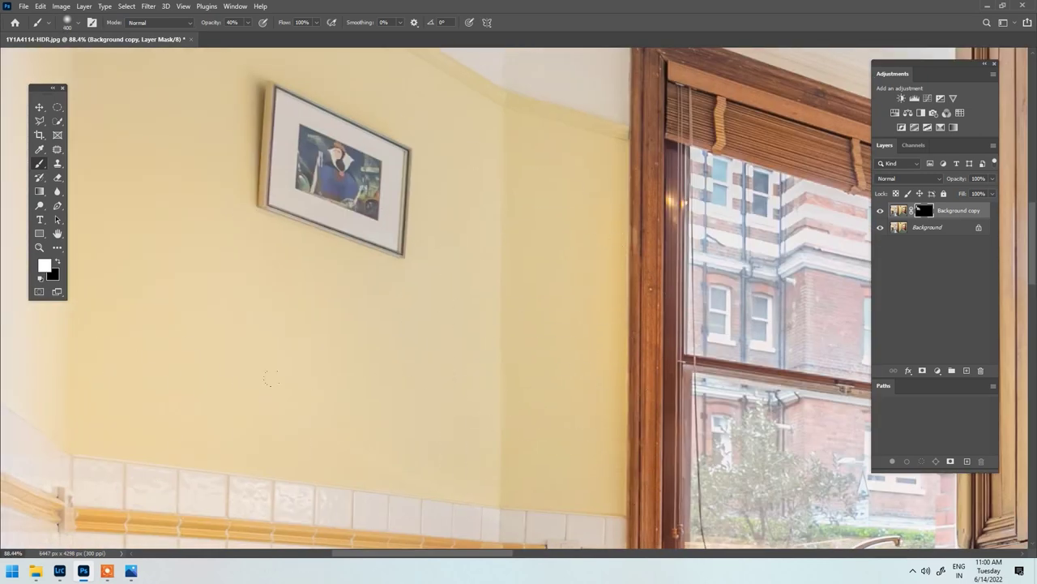
drag(349, 406, 409, 377)
scroll(153, 278, down, 3)
scroll(204, 336, down, 3)
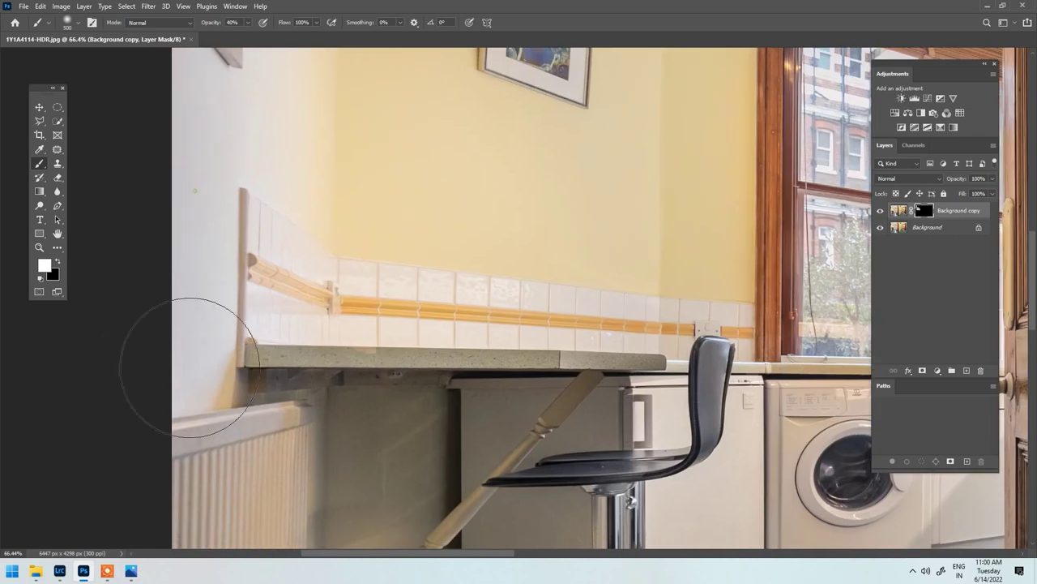
drag(376, 432, 340, 267)
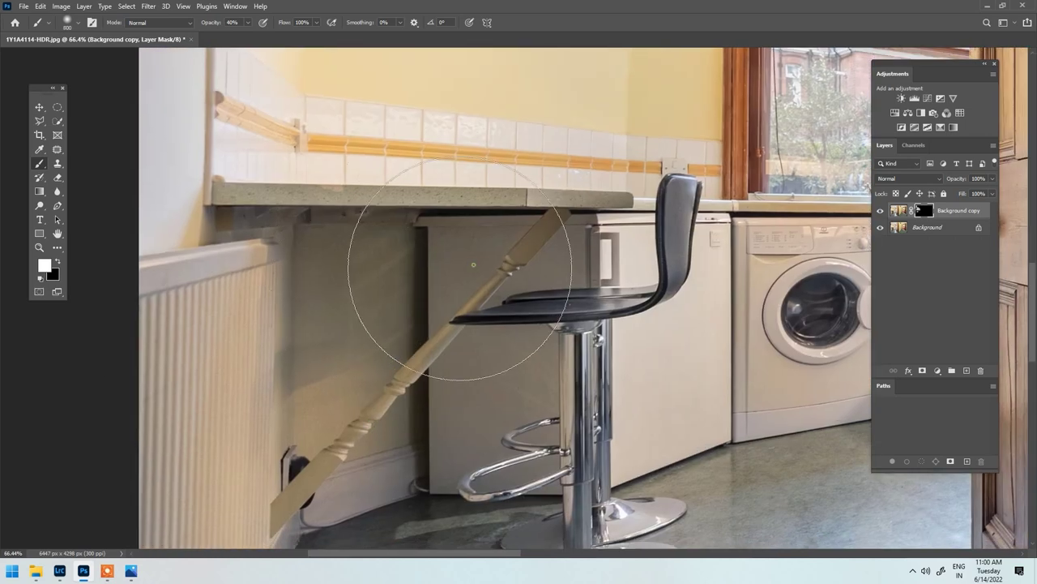
scroll(694, 271, up, 3)
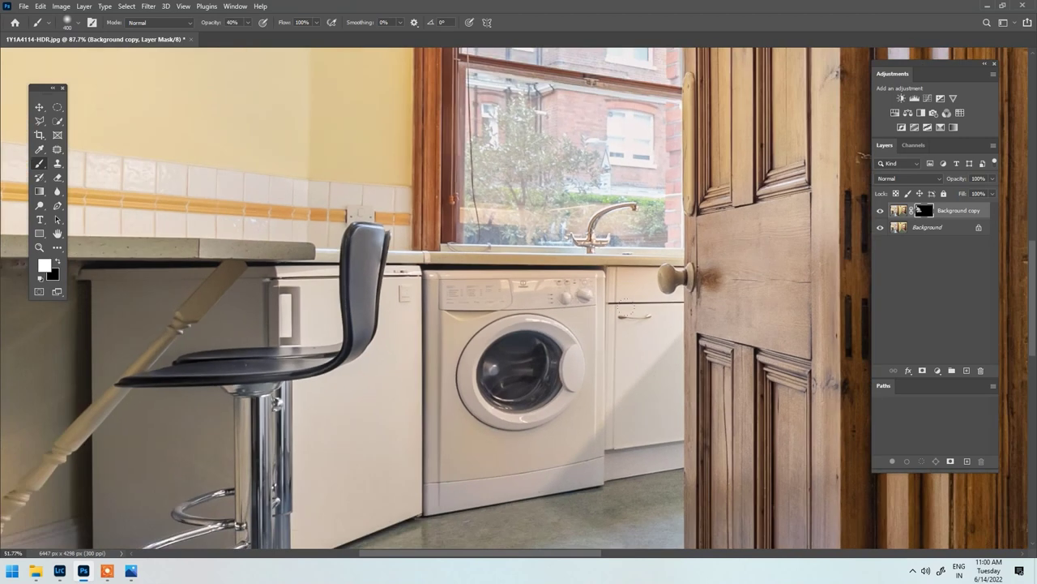
Step: Paint white on the mask over the tall yellow hallway wall and the wall above the doorway, adjusting the brush size to fit
scroll(299, 344, down, 3)
key(bracketright)
key(bracketright)
scroll(410, 176, down, 2)
scroll(410, 175, up, 3)
key(bracketright)
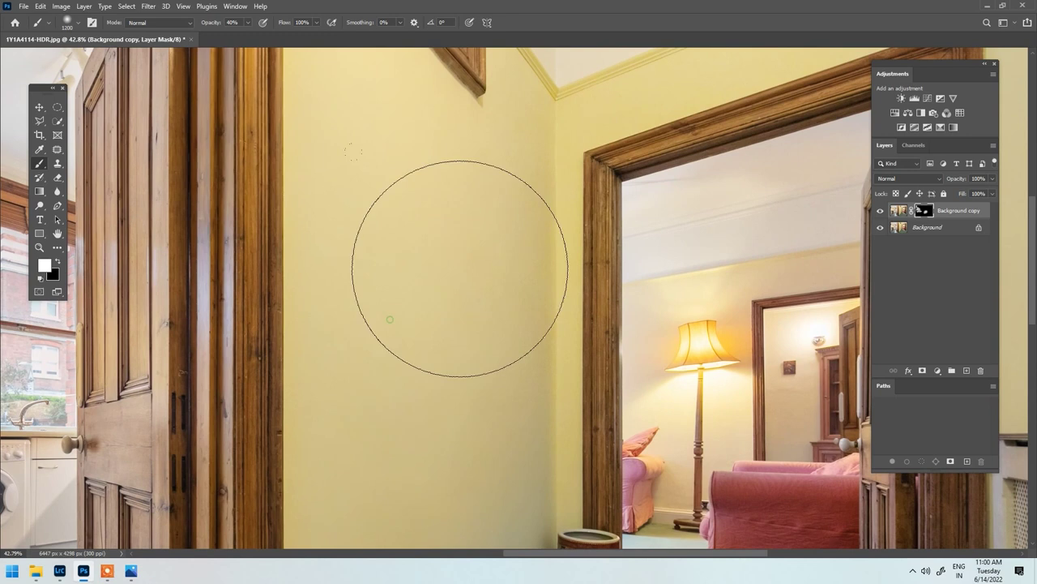
scroll(389, 352, up, 2)
key(bracketleft)
key(bracketleft)
drag(681, 192, 491, 270)
key(bracketleft)
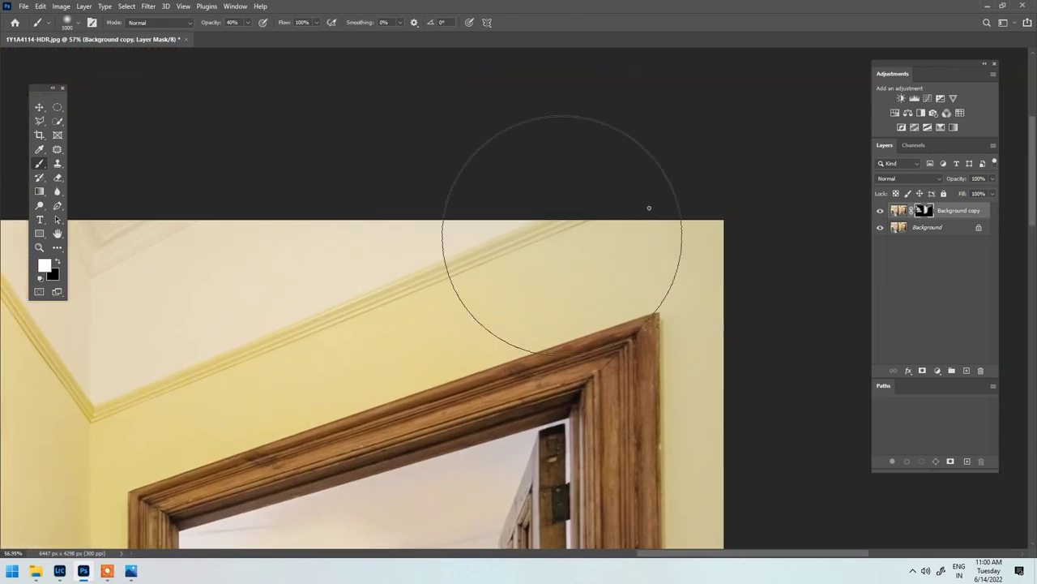
Step: Paint white on the mask over the living-room walls beyond the doorway and the narrow wall beside its frame, using a smaller brush
scroll(648, 308, down, 2)
key(bracketleft)
key(bracketleft)
key(bracketleft)
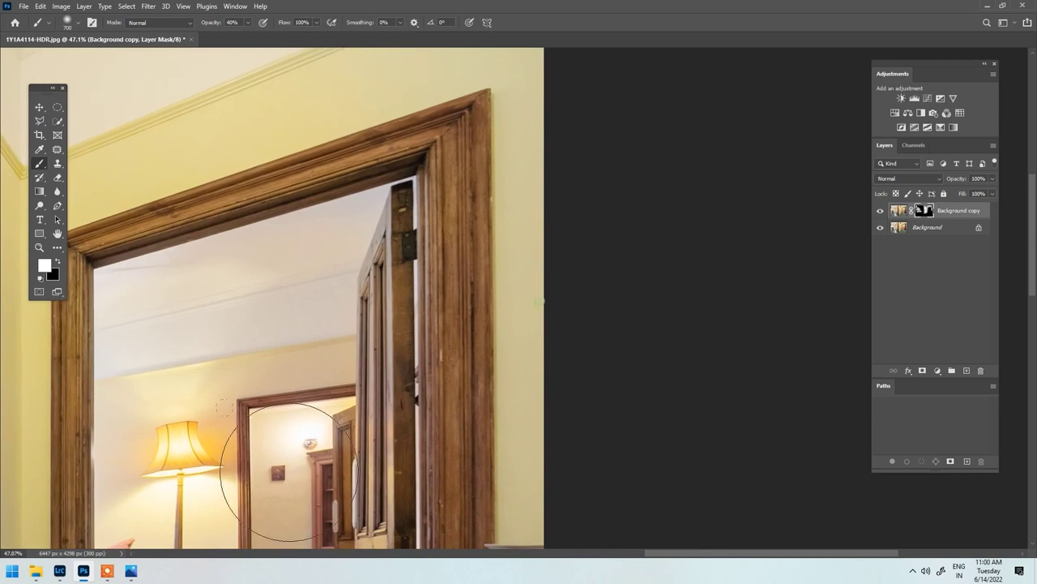
scroll(184, 373, down, 3)
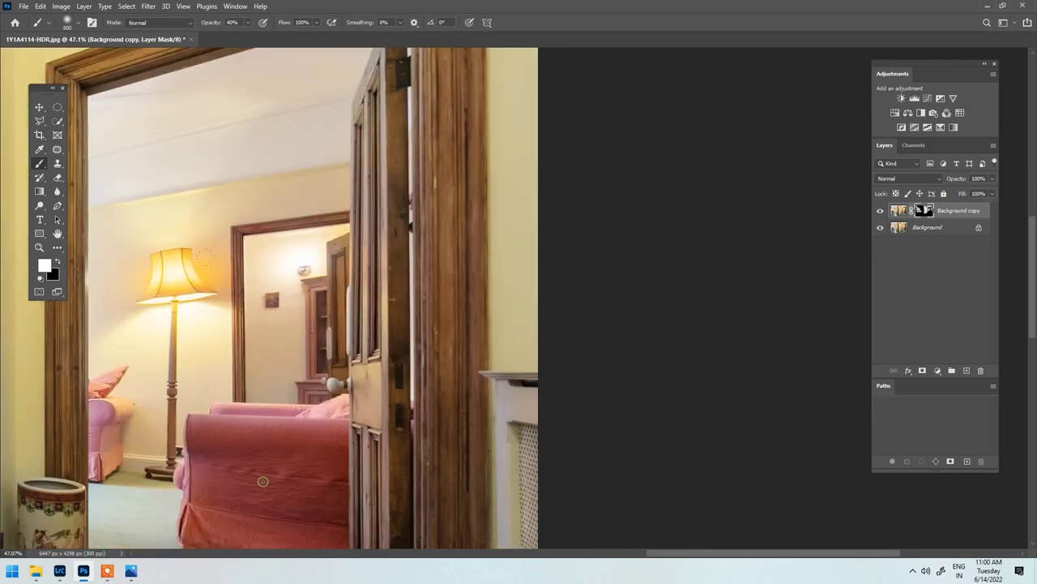
scroll(463, 224, down, 3)
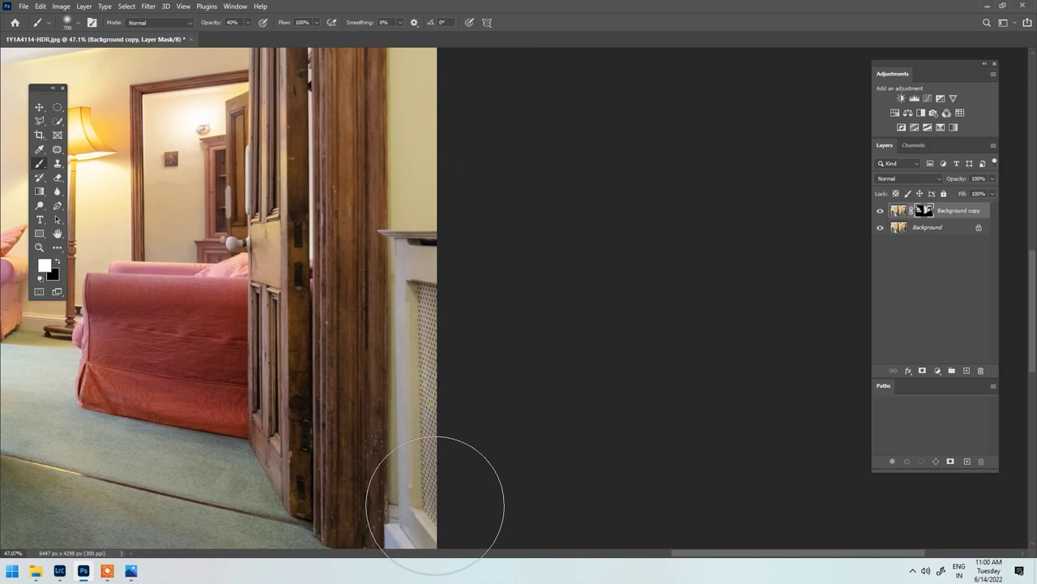
scroll(693, 377, down, 2)
Step: Extend the white mask painting across the kitchen walls and ceiling with the brush enlarged to 1000 px
scroll(693, 378, left, 5)
scroll(693, 378, up, 2)
key(bracketright)
key(bracketright)
scroll(381, 159, down, 3)
drag(381, 160, 705, 442)
key(bracketright)
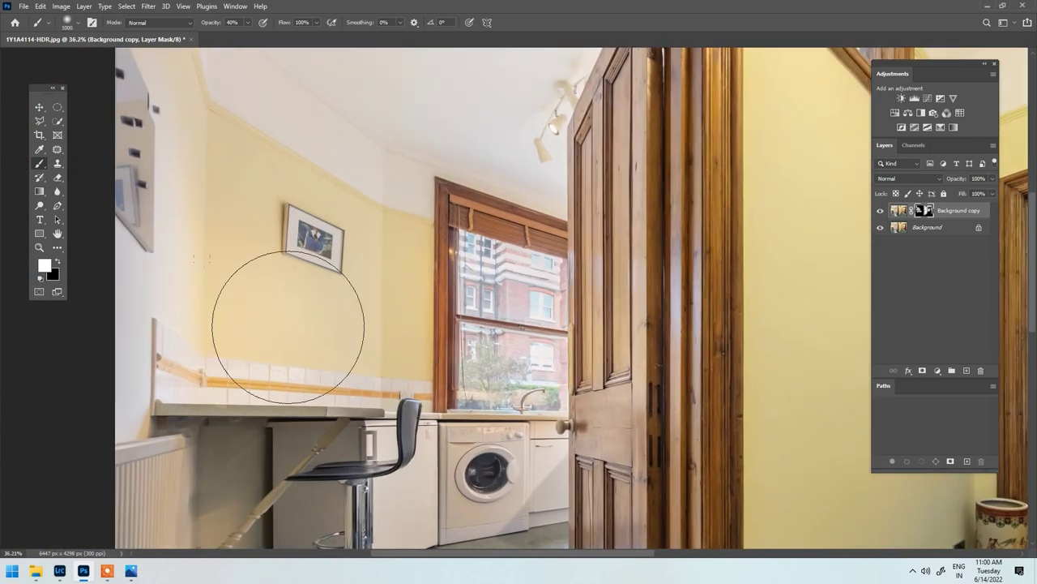
scroll(310, 254, up, 2)
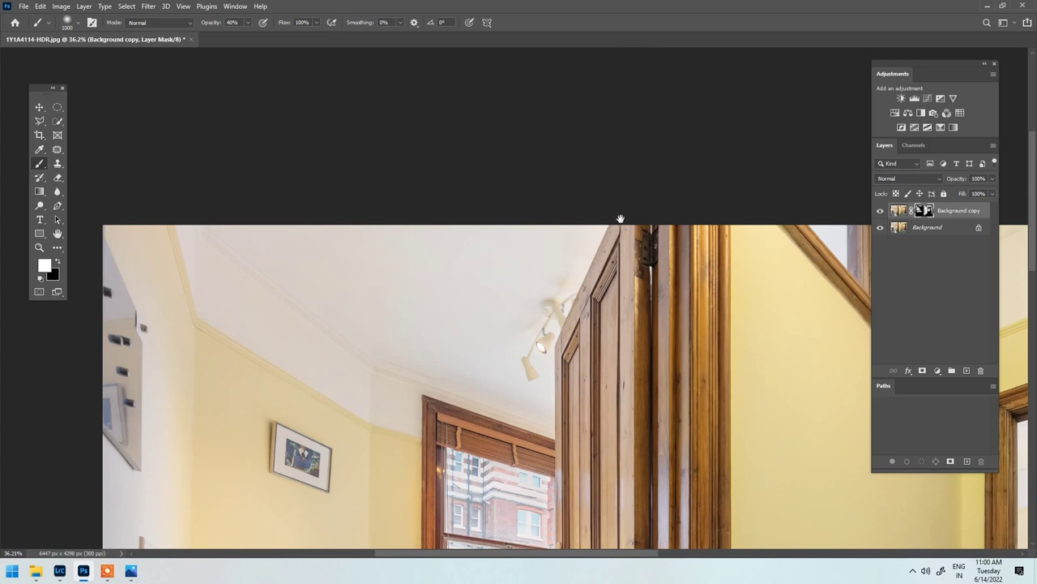
scroll(616, 218, right, 5)
scroll(431, 204, down, 4)
drag(324, 365, 434, 323)
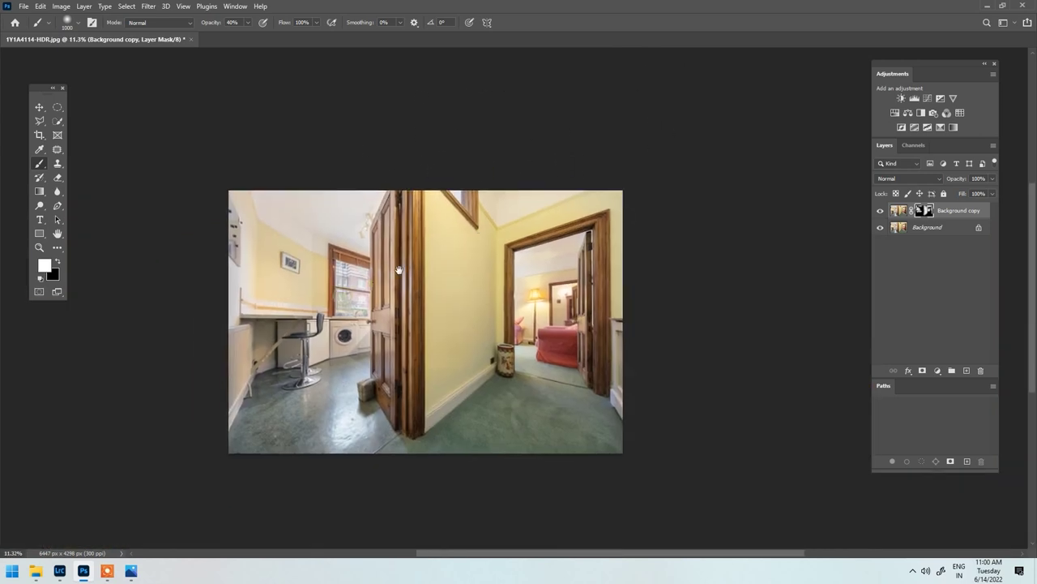
Step: Merge the masked noise-reduced layer down into the Background
scroll(385, 270, up, 1)
right_click(941, 216)
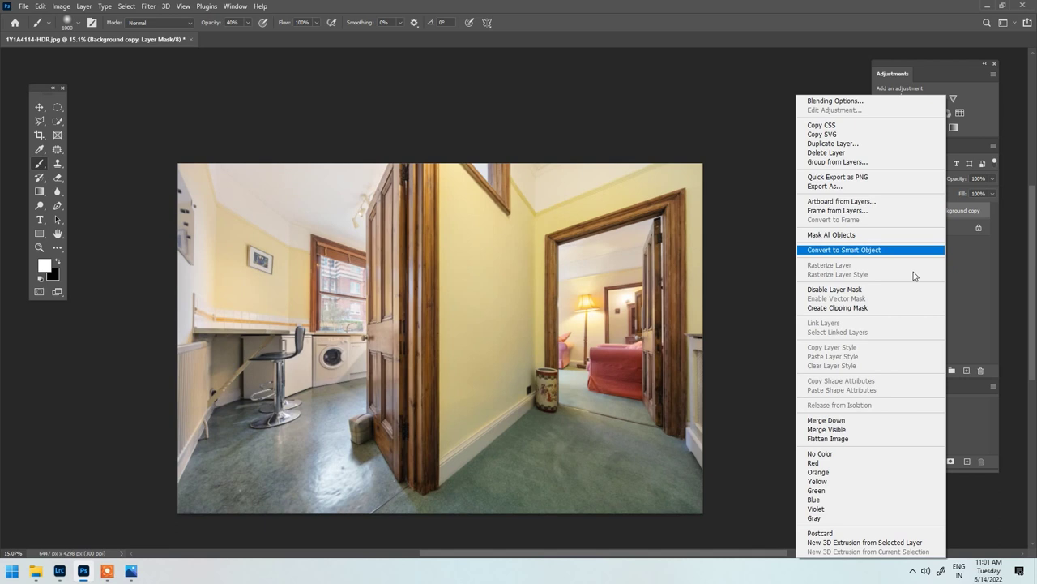
click(851, 424)
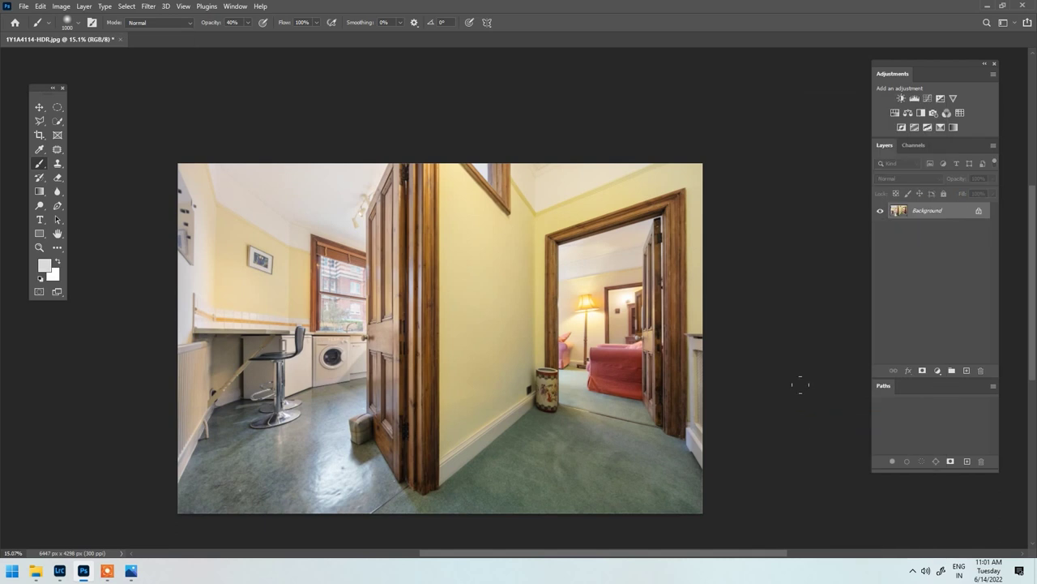
Step: Duplicate the Background layer and sharpen the copy with Unsharp Mask at Amount 170%, Radius 1.0 pixels and Threshold 0
drag(947, 207, 967, 371)
click(148, 7)
mouse_move(214, 208)
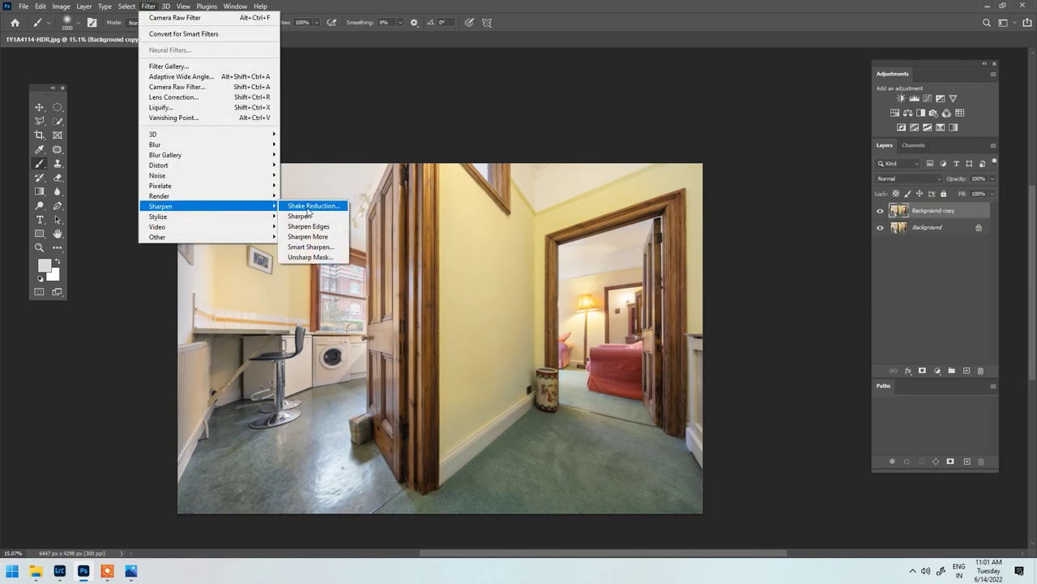
click(312, 257)
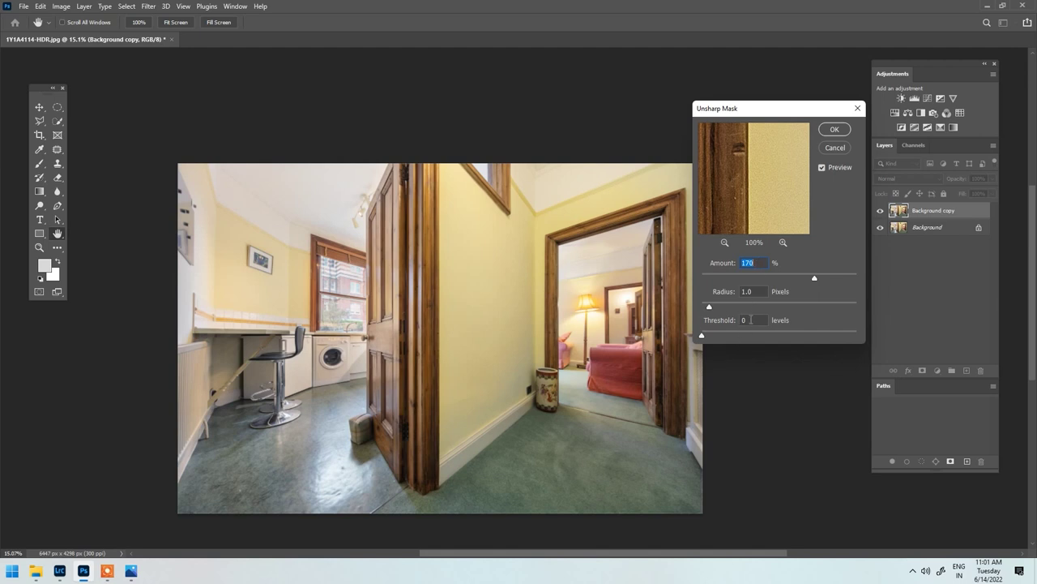
click(834, 129)
key(b)
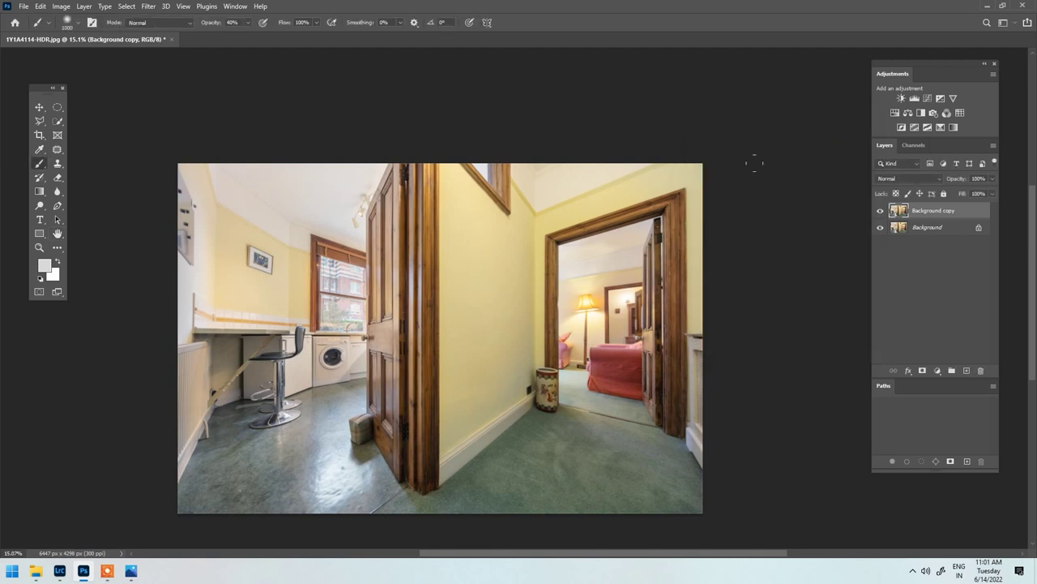
Step: Compare the sharpened copy with the original up close around the kitchen window, bar stool, washing machine and wooden door
scroll(236, 288, up, 5)
scroll(236, 288, up, 3)
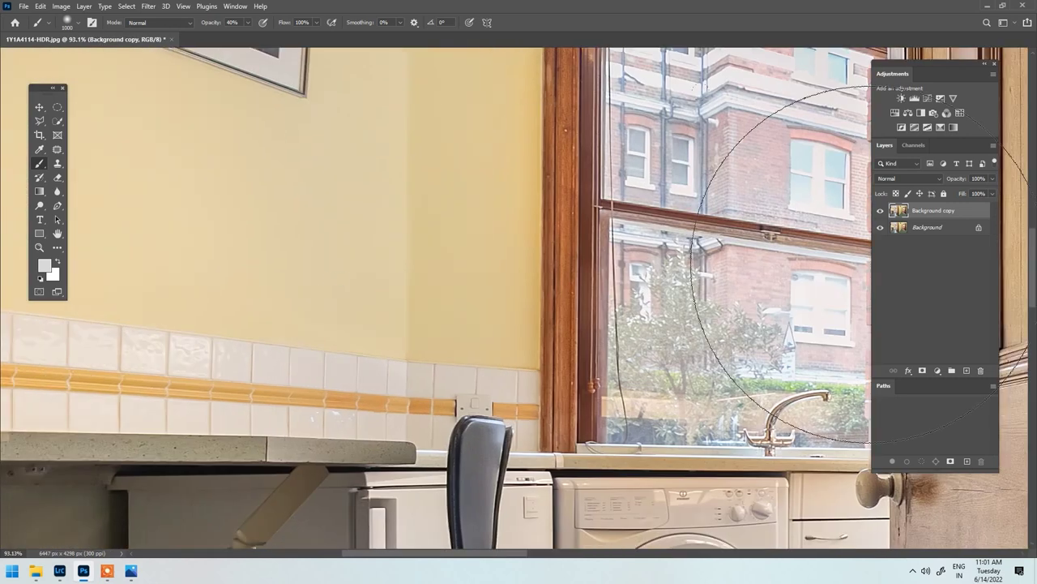
click(881, 211)
click(881, 211)
click(881, 211)
click(881, 211)
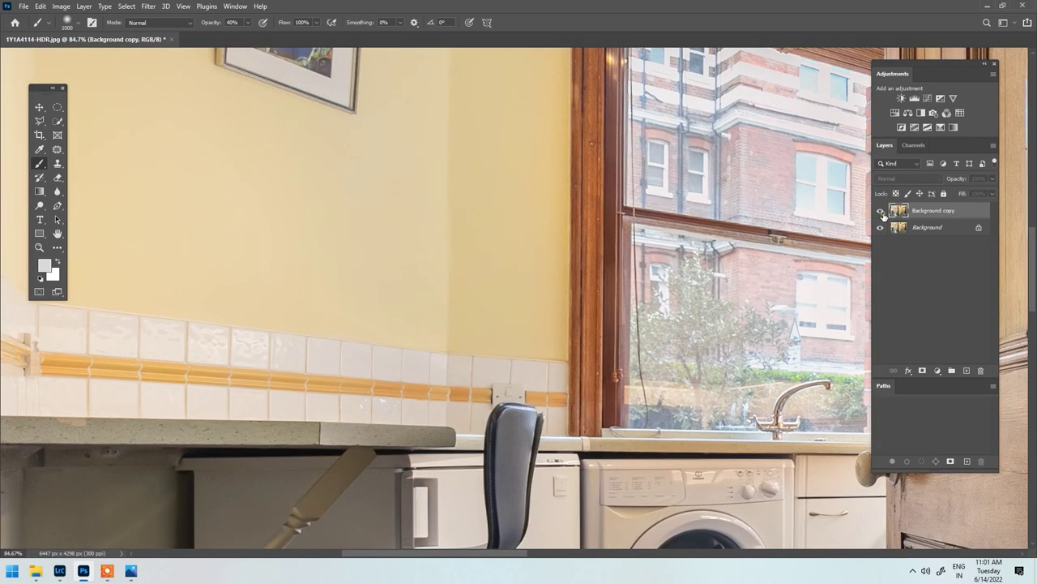
scroll(410, 268, down, 3)
scroll(539, 243, up, 3)
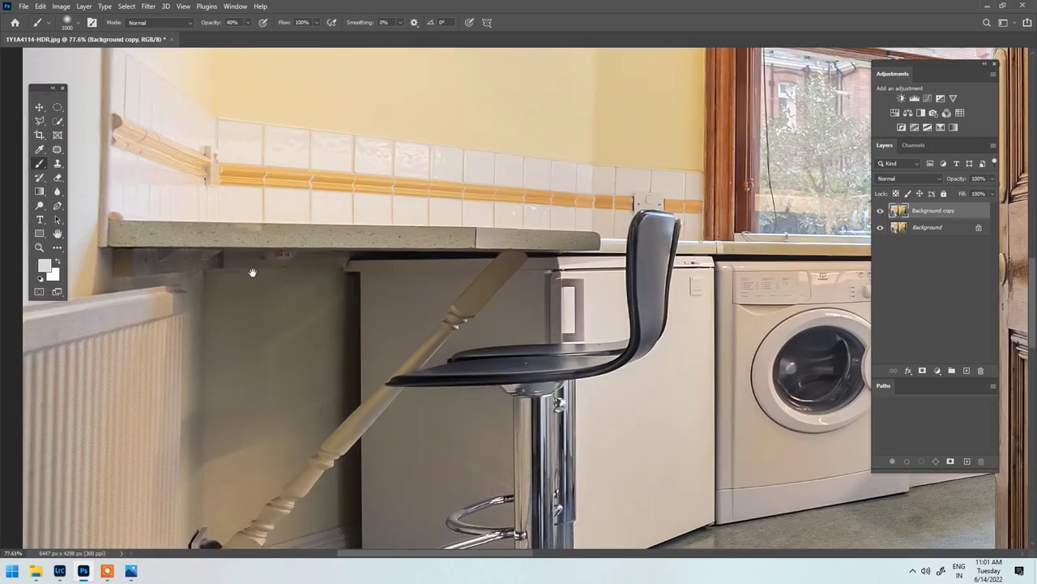
drag(811, 277, 243, 277)
drag(892, 278, 582, 375)
scroll(410, 278, left, 5)
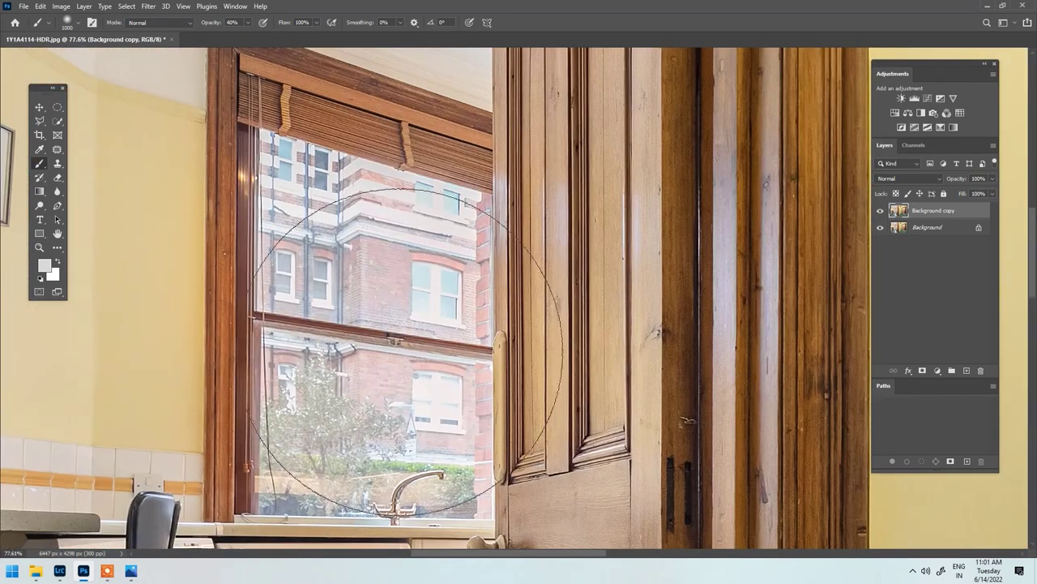
scroll(410, 278, up, 2)
scroll(567, 284, left, 1)
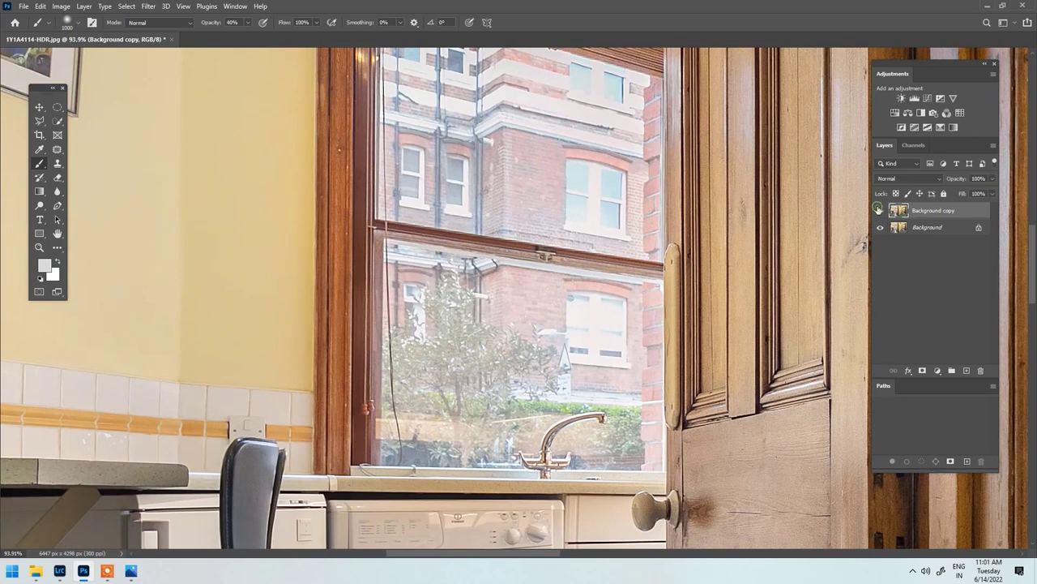
scroll(648, 271, down, 1)
scroll(648, 272, down, 3)
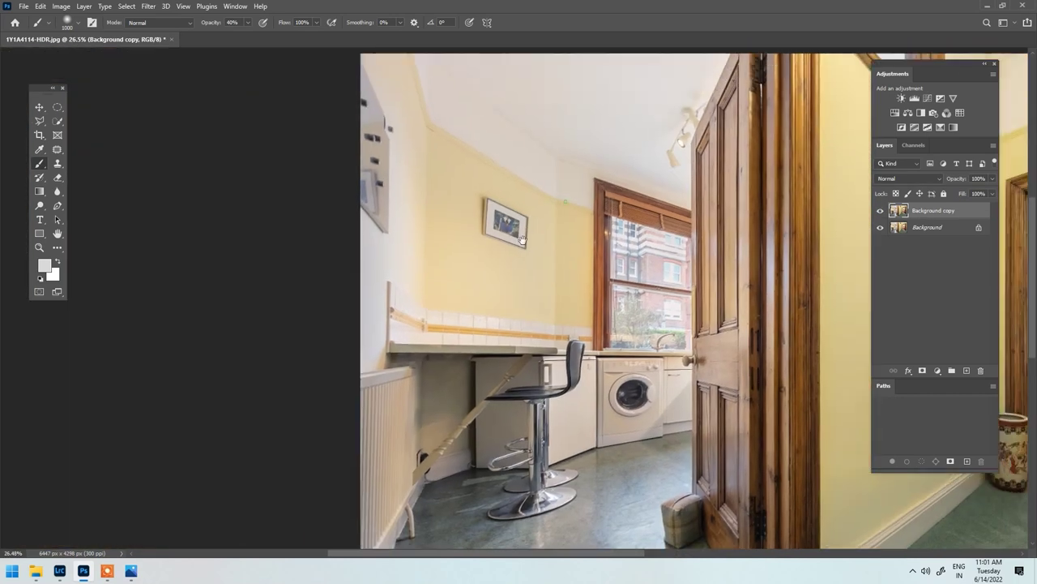
scroll(693, 231, up, 1)
scroll(672, 251, up, 1)
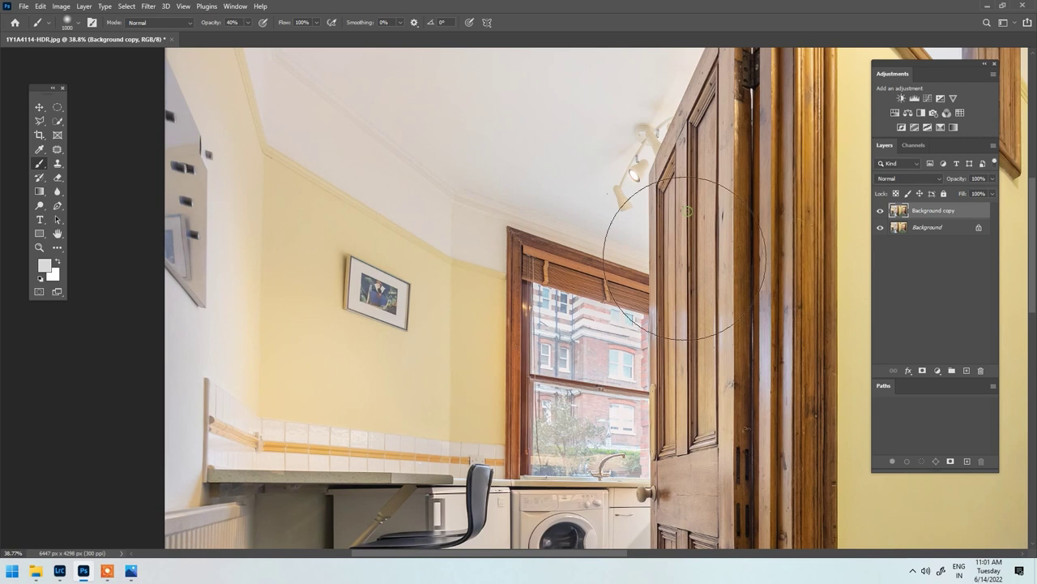
Step: Hide the sharpened layer behind a black mask and paint the kitchen's upper area back in white at 20% brush opacity
click(922, 371)
key(ctrl+i)
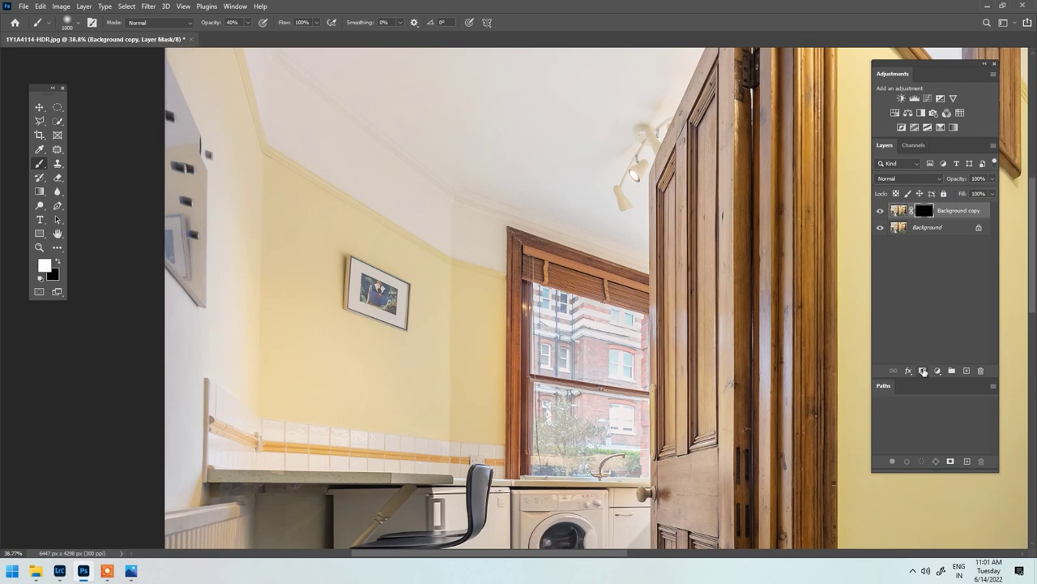
scroll(423, 287, down, 2)
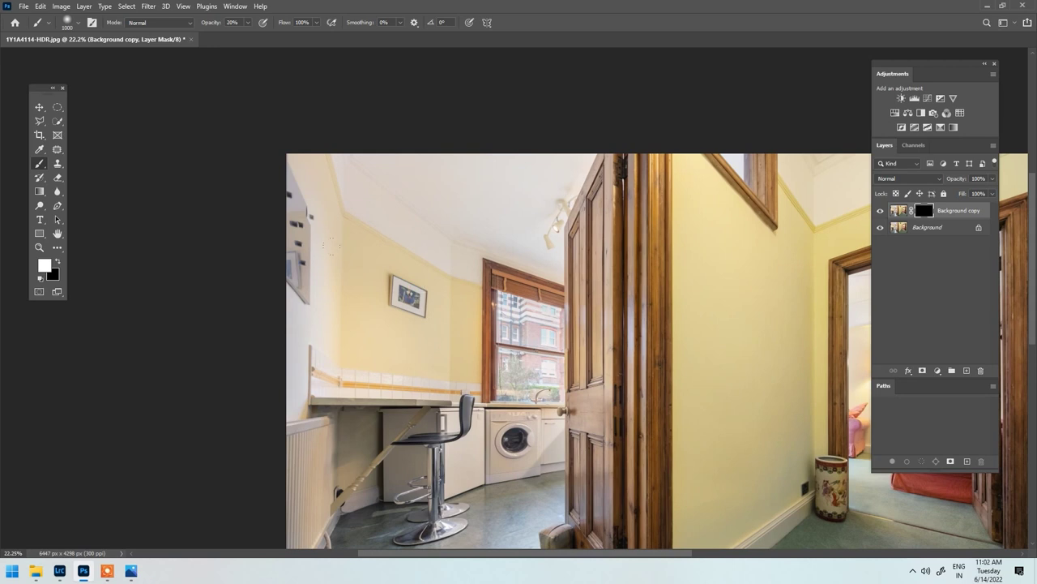
scroll(342, 190, up, 1)
key(bracketright)
key(bracketright)
key(bracketright)
key(bracketleft)
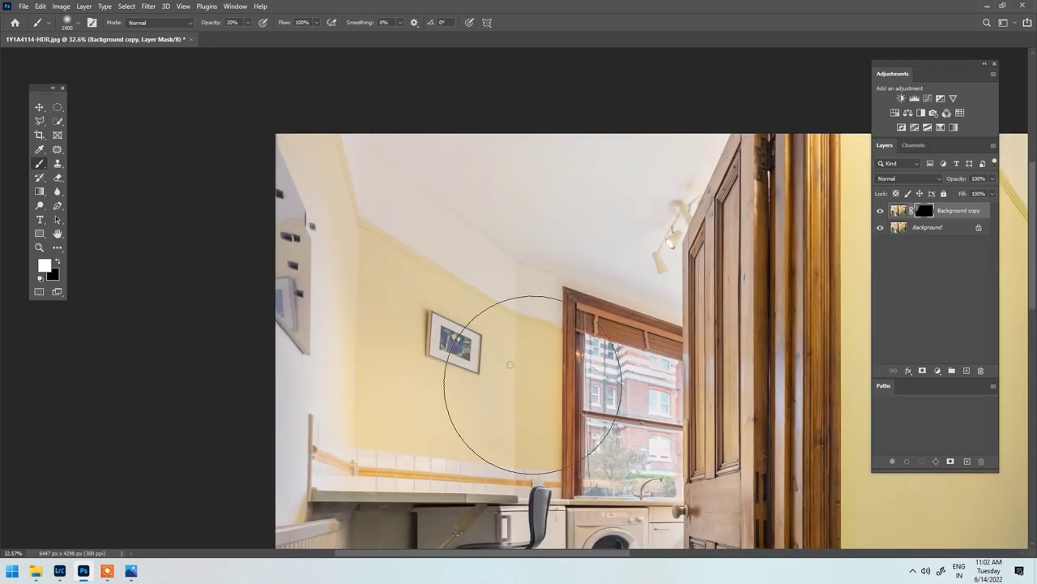
scroll(162, 365, down, 2)
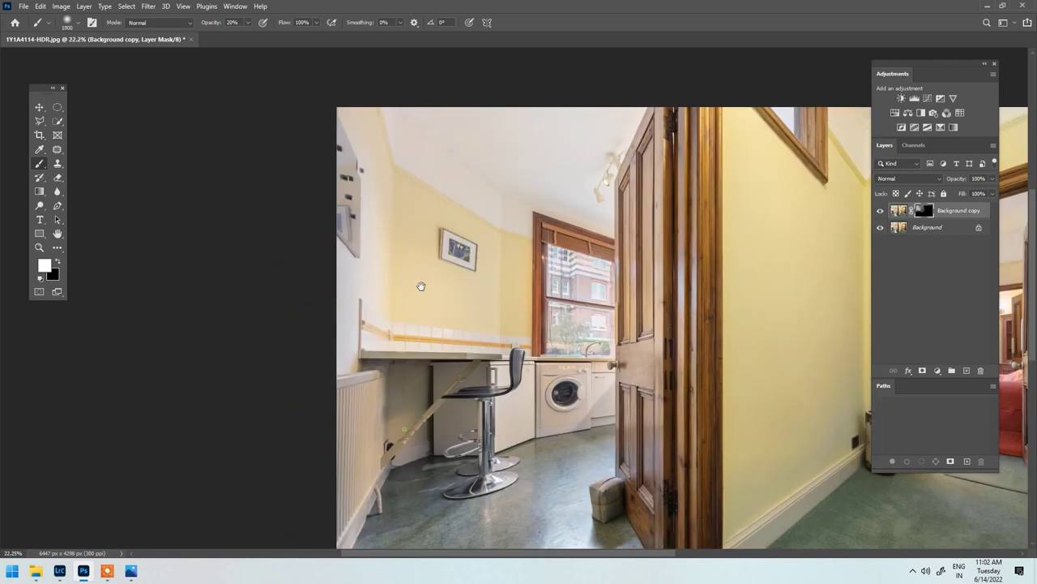
Step: Enlarge the brush to 2000 px and paint white on the mask over the lower kitchen and its floor
key(bracketright)
key(bracketright)
key(bracketright)
key(bracketright)
key(bracketright)
key(bracketright)
key(bracketright)
key(bracketright)
key(bracketright)
scroll(423, 454, right, 5)
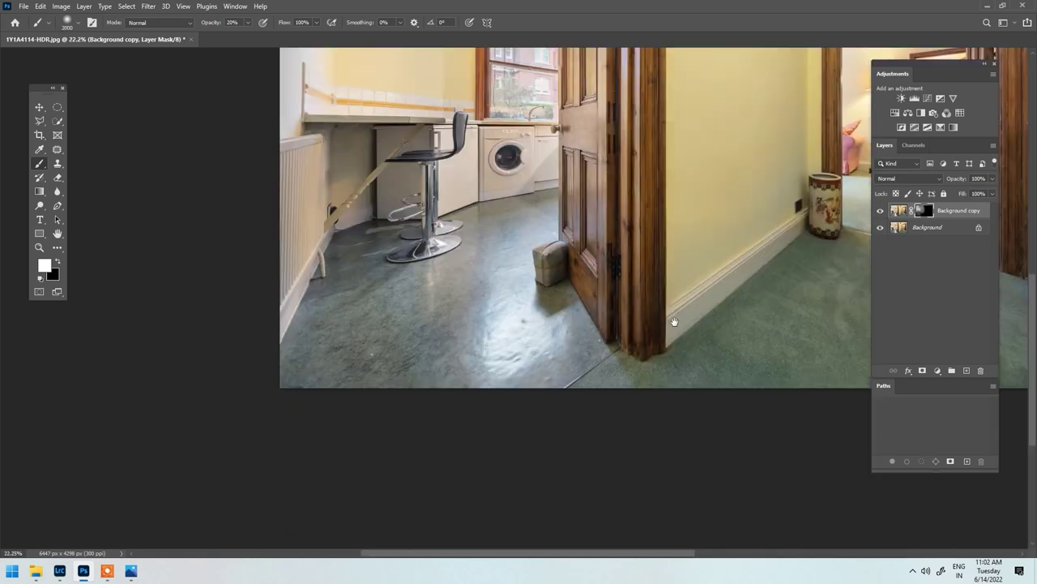
scroll(397, 394, down, 1)
Step: Paint white on the mask over the hallway, doorway and remaining room areas with the brush enlarged to 3400 px
key(bracketright)
key(bracketright)
key(bracketright)
key(bracketright)
key(bracketright)
key(bracketright)
key(bracketright)
key(bracketright)
scroll(417, 134, up, 3)
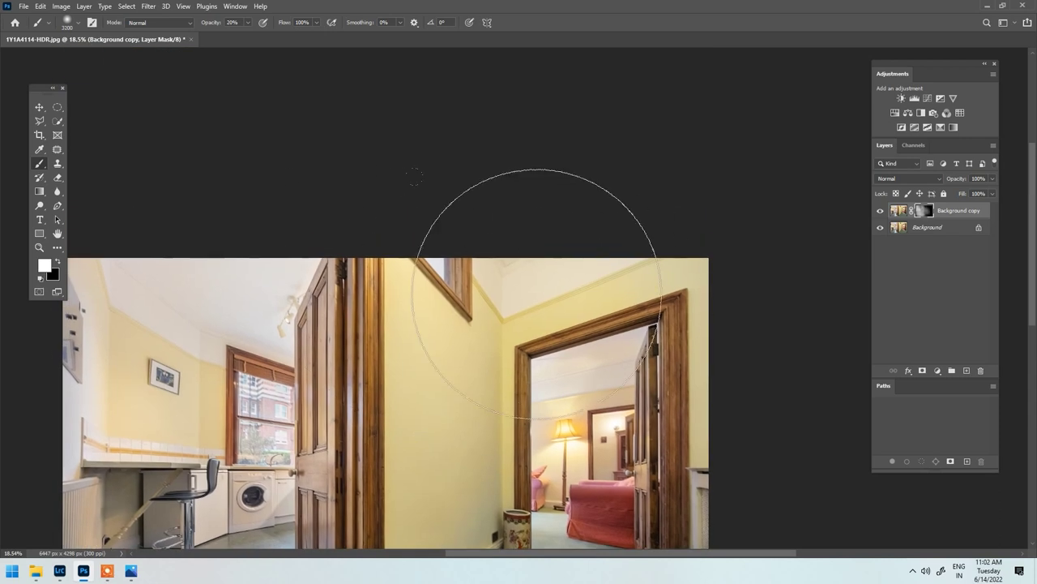
key(bracketright)
scroll(530, 294, down, 1)
key(bracketright)
scroll(126, 193, left, 4)
scroll(126, 192, up, 1)
key(bracketright)
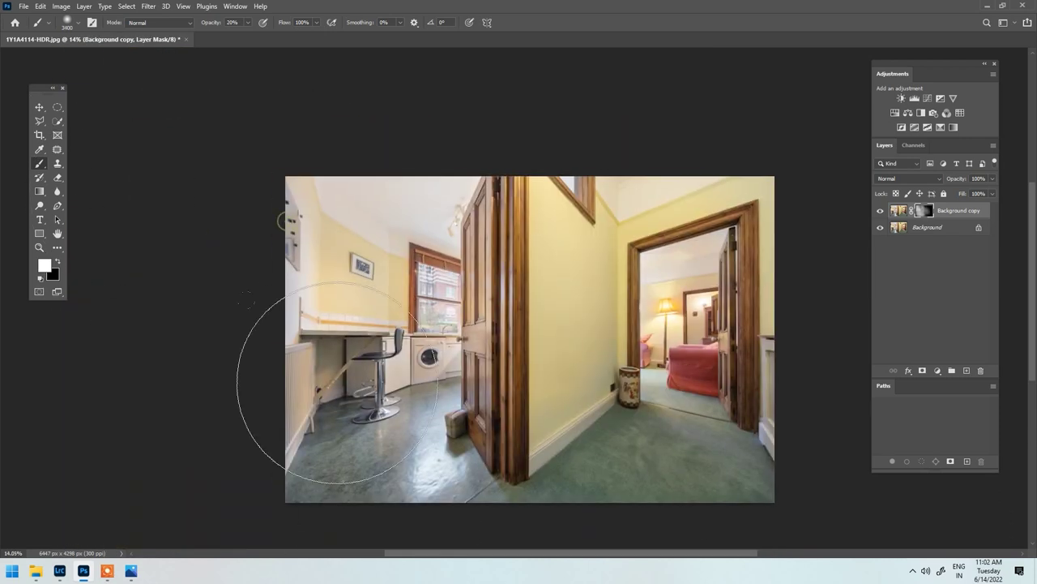
Step: Check the sharpened layer's effect on the whole photo and merge it down into the Background
click(881, 211)
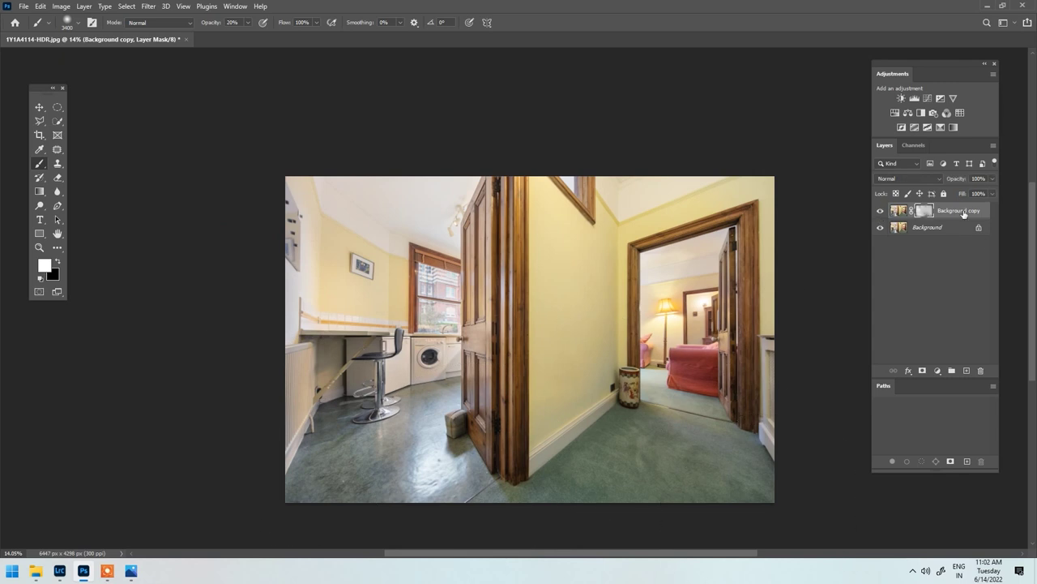
right_click(964, 213)
click(880, 419)
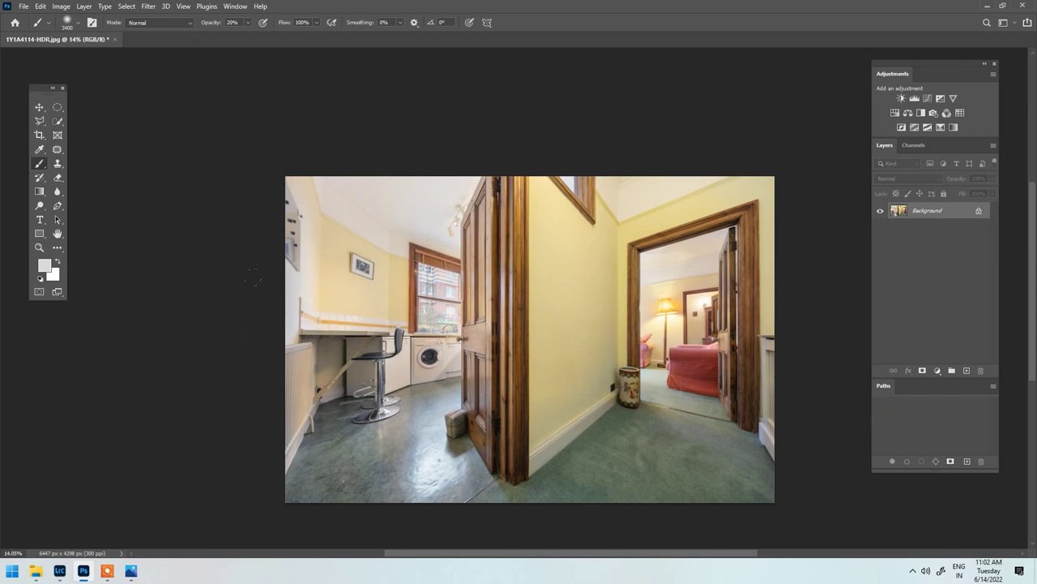
Step: Remove small specks from the kitchen floor using the Spot Healing Brush at 50 px with Content-Aware
click(57, 150)
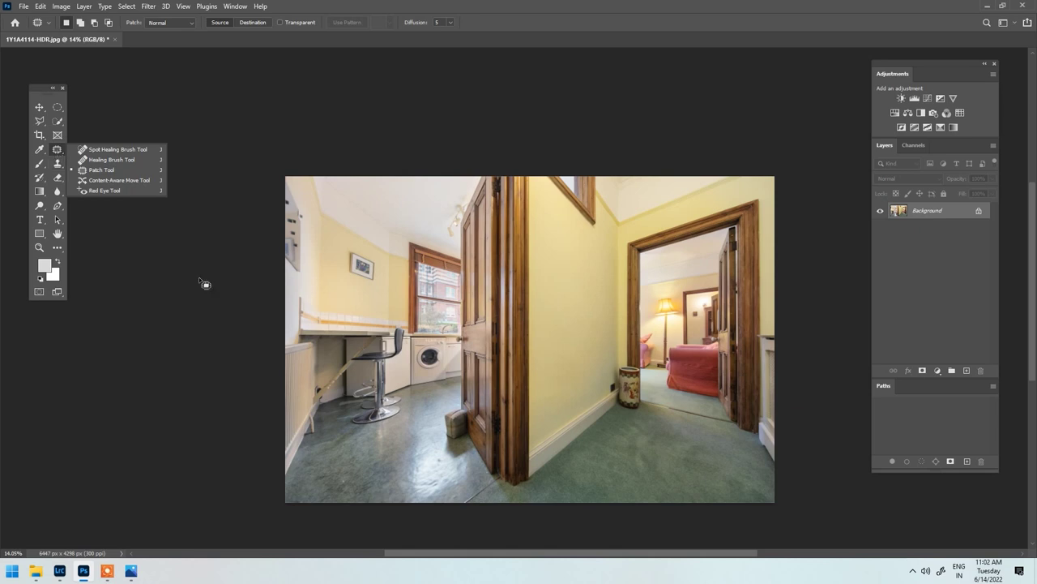
click(112, 159)
right_click(56, 150)
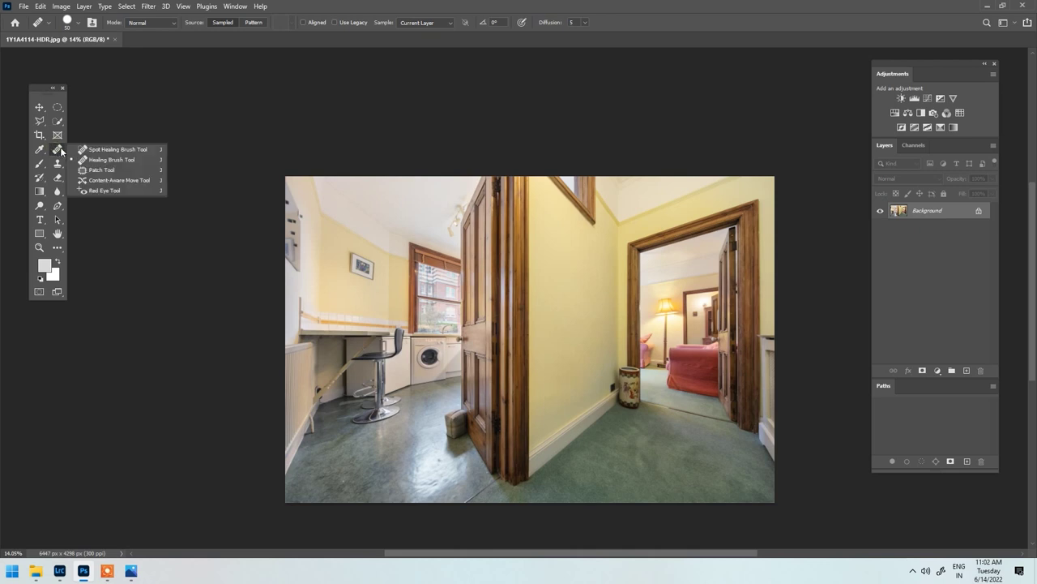
click(114, 150)
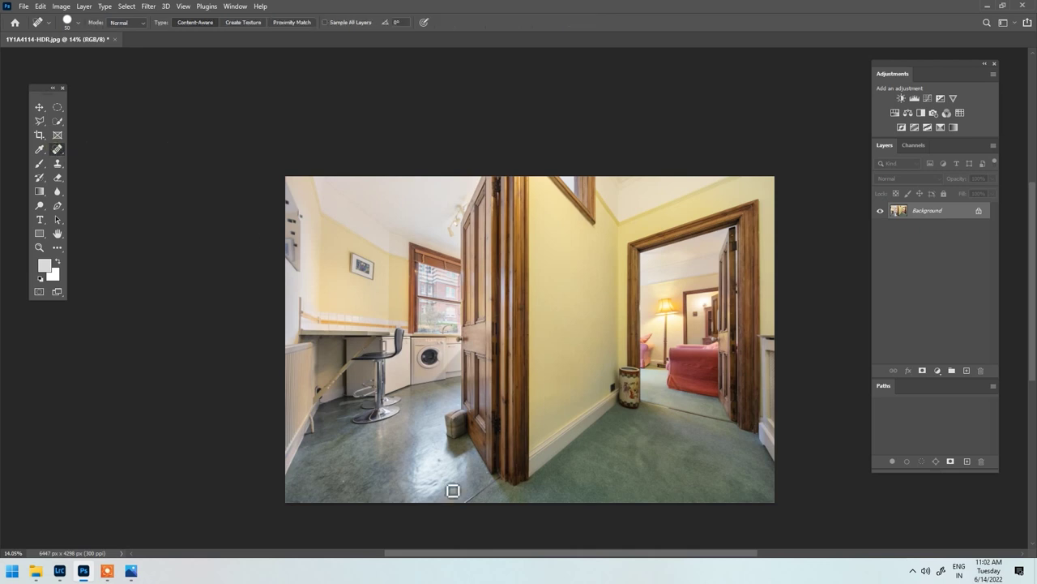
scroll(329, 497, up, 5)
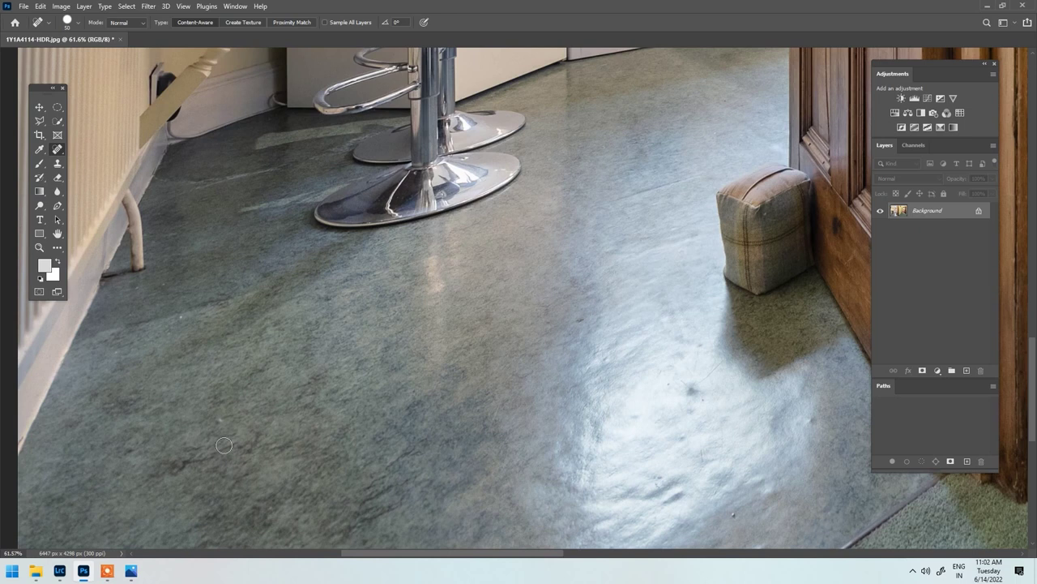
click(219, 419)
scroll(365, 340, right, 5)
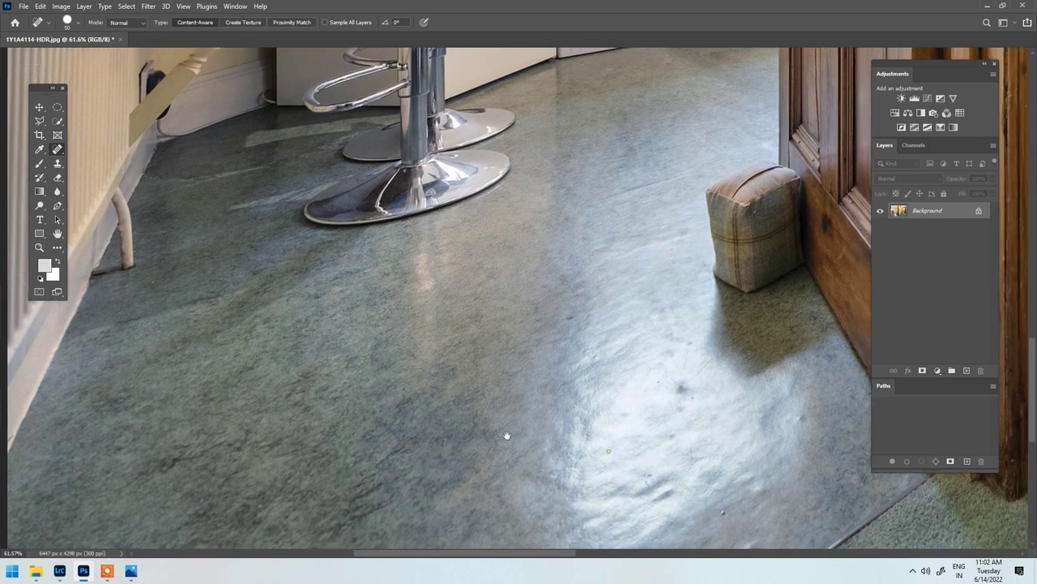
click(470, 301)
click(770, 436)
Step: Inspect the kitchen floor, bar stools and door area up close for remaining blemishes, and review the whole photo
scroll(458, 413, down, 5)
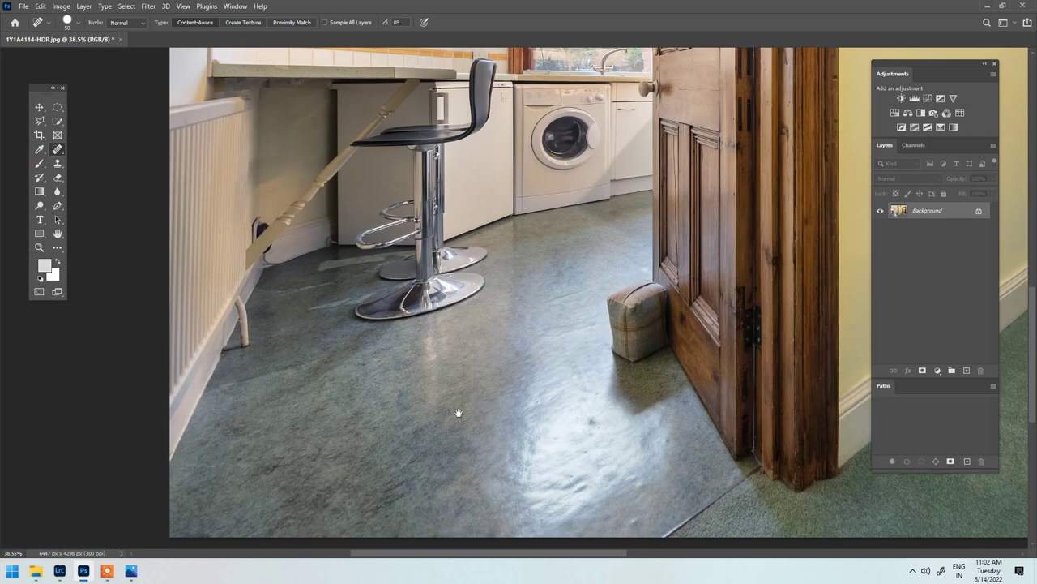
drag(459, 412, 497, 370)
scroll(265, 492, up, 3)
scroll(357, 332, up, 3)
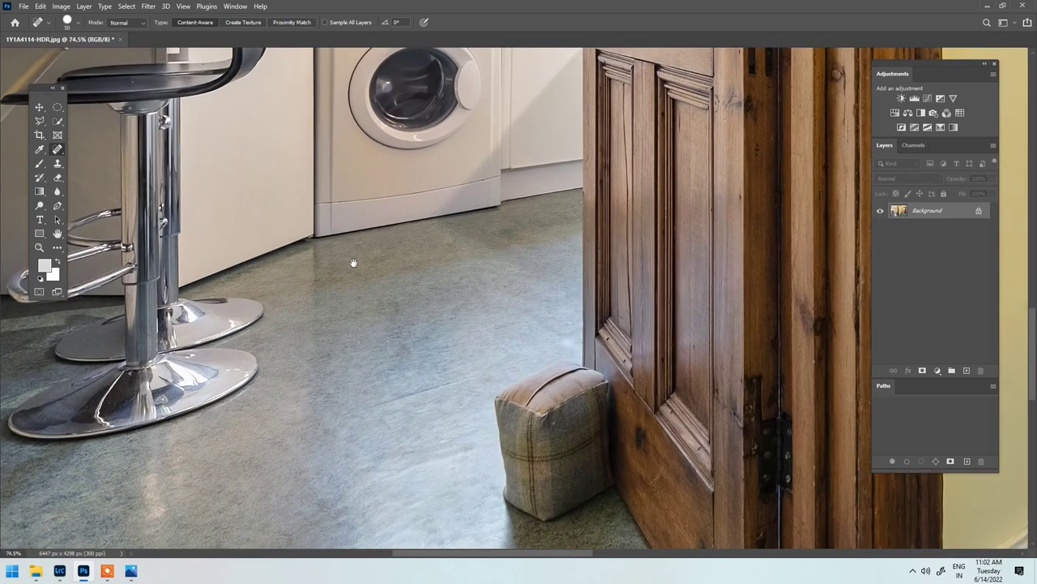
scroll(356, 296, up, 2)
scroll(385, 261, down, 3)
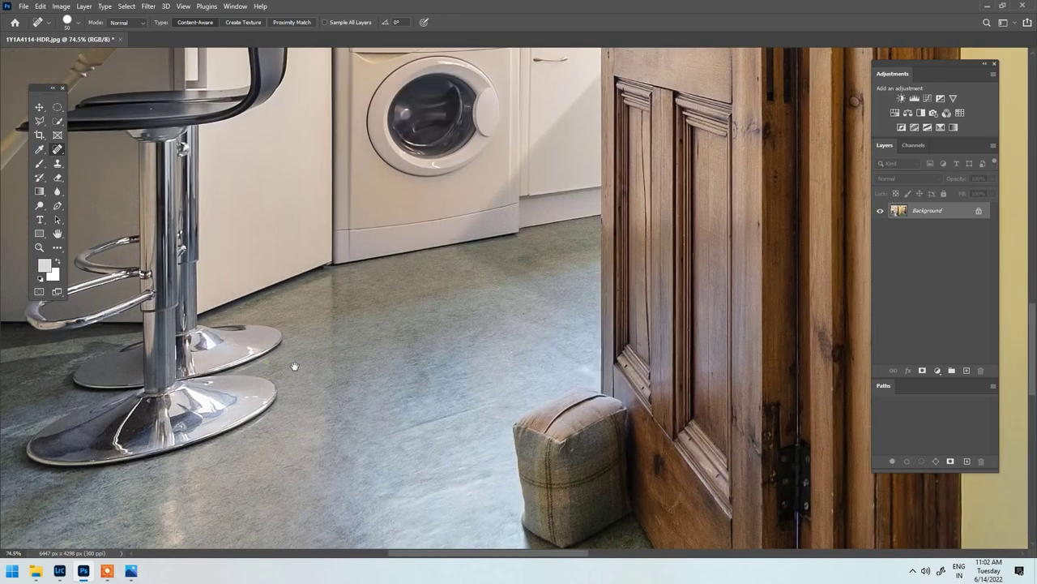
scroll(389, 269, up, 3)
drag(392, 273, 512, 383)
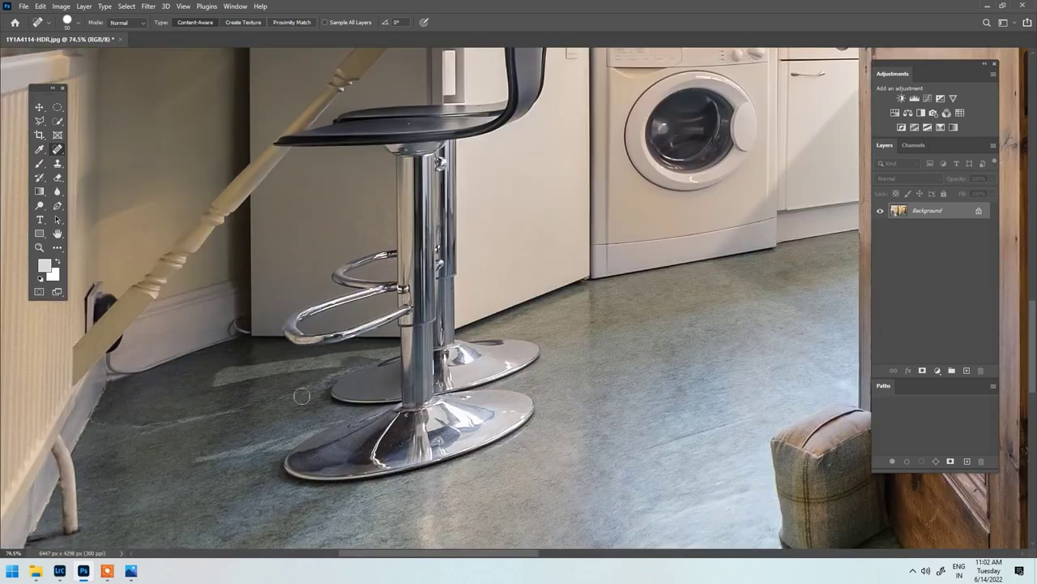
scroll(302, 396, down, 3)
scroll(541, 446, up, 1)
scroll(542, 446, up, 3)
drag(486, 440, 710, 573)
scroll(456, 405, down, 5)
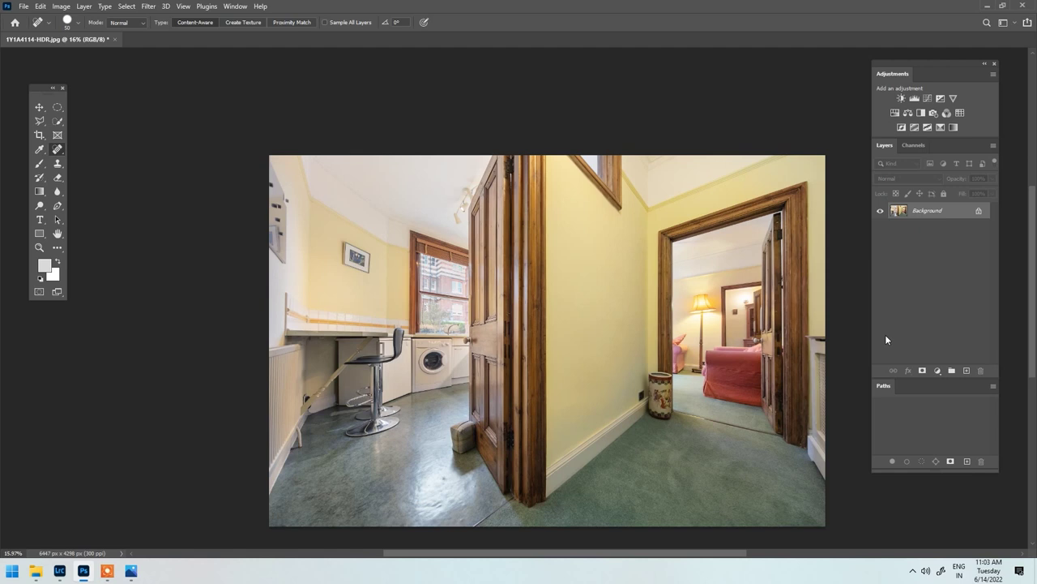
drag(514, 263, 489, 227)
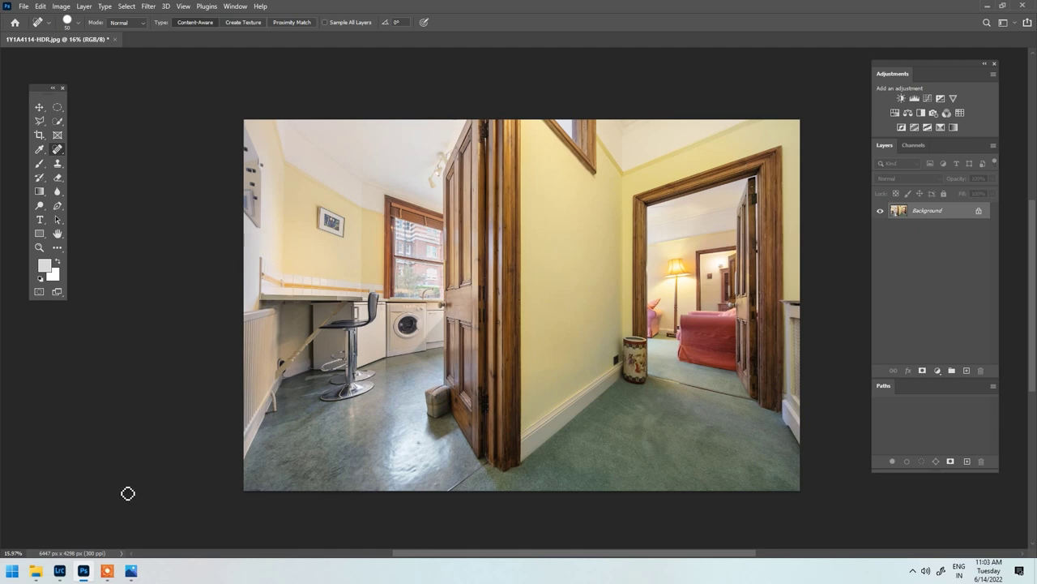
Step: Compare the photo's wall and floor colours with the reference image 1Y1A4110.jpg in Photos, ending back in Photoshop
mouse_move(35, 579)
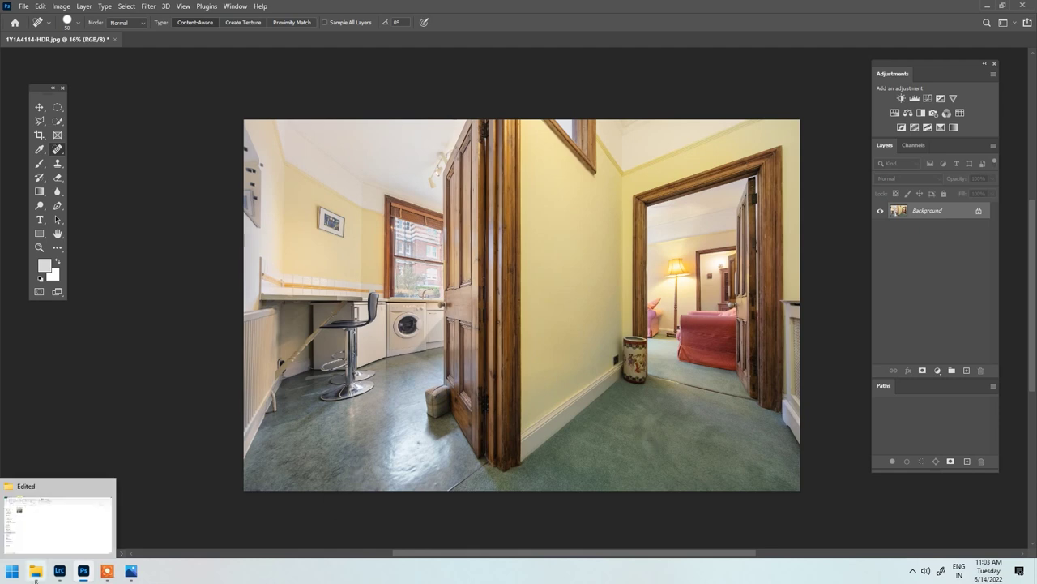
click(131, 571)
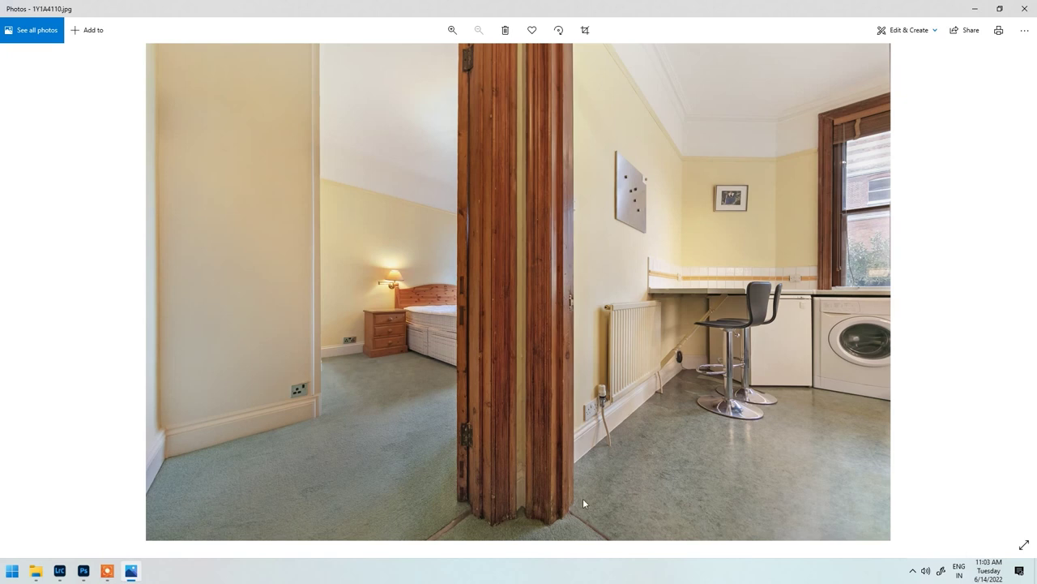
click(83, 571)
click(84, 572)
click(83, 571)
click(83, 572)
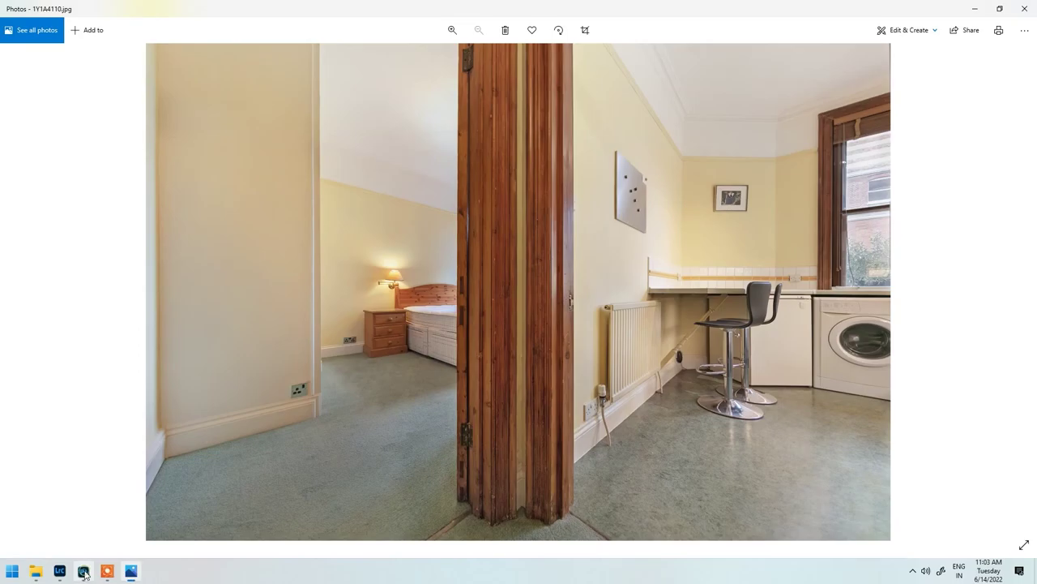
click(83, 572)
click(84, 572)
click(84, 572)
click(83, 572)
click(84, 571)
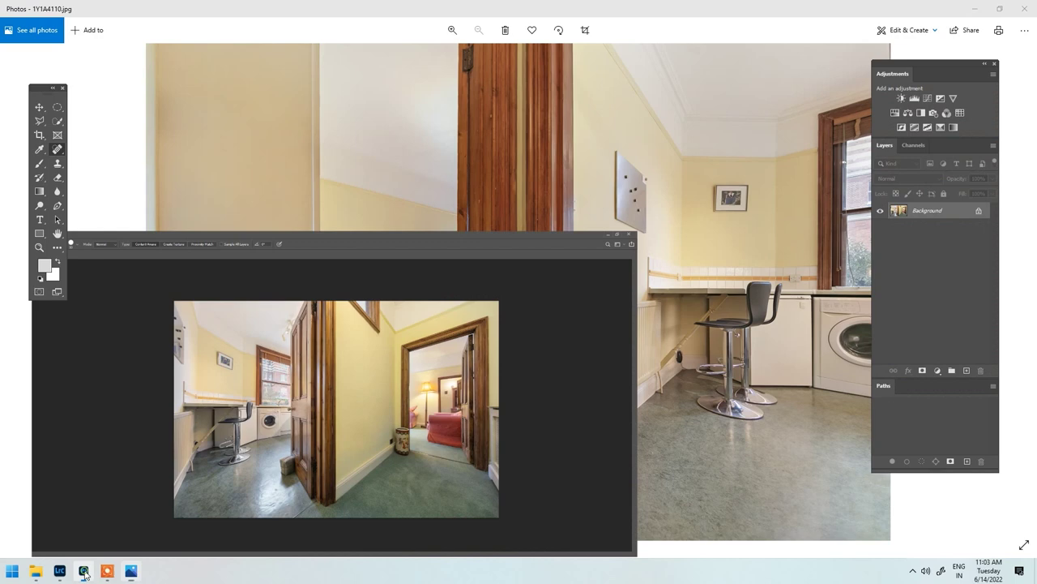
click(83, 572)
click(84, 571)
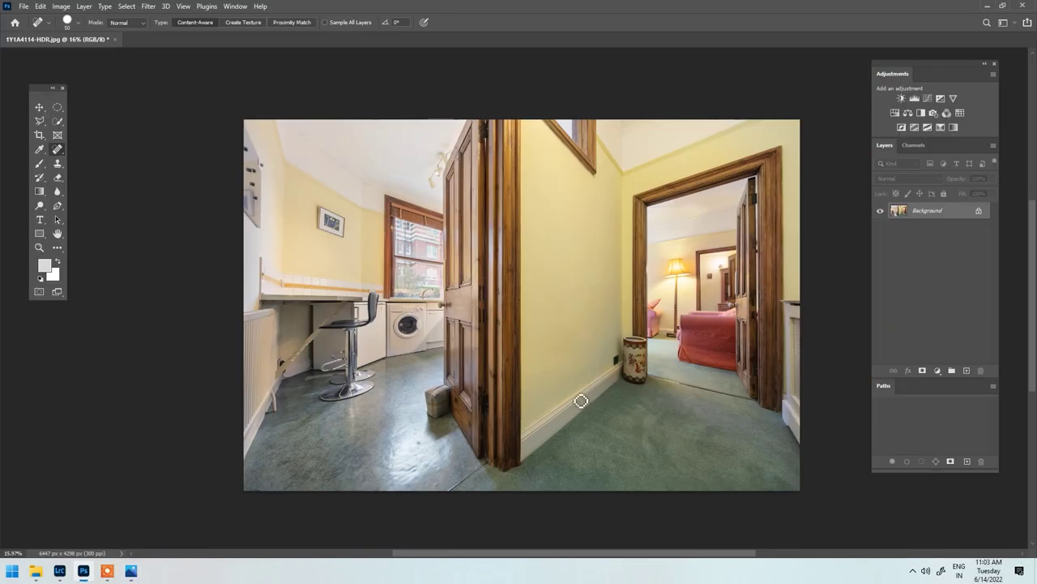
click(83, 571)
click(83, 571)
mouse_move(87, 574)
click(132, 571)
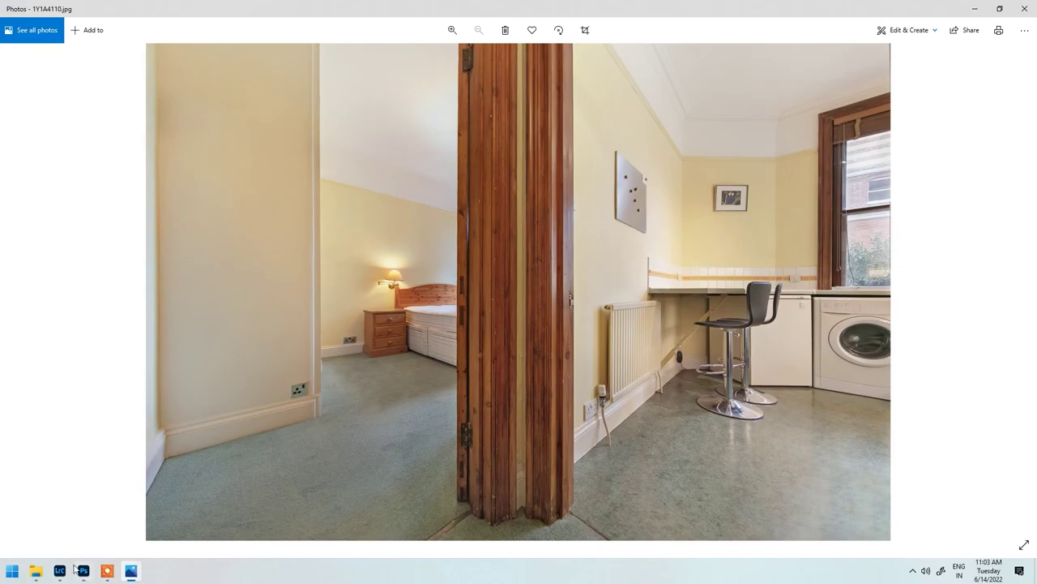
mouse_move(82, 573)
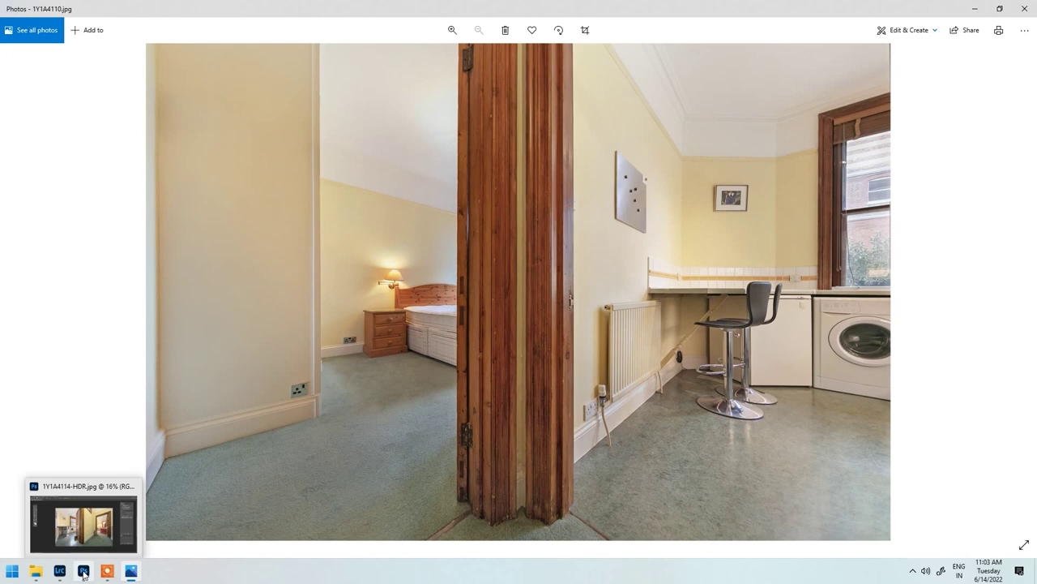
click(83, 572)
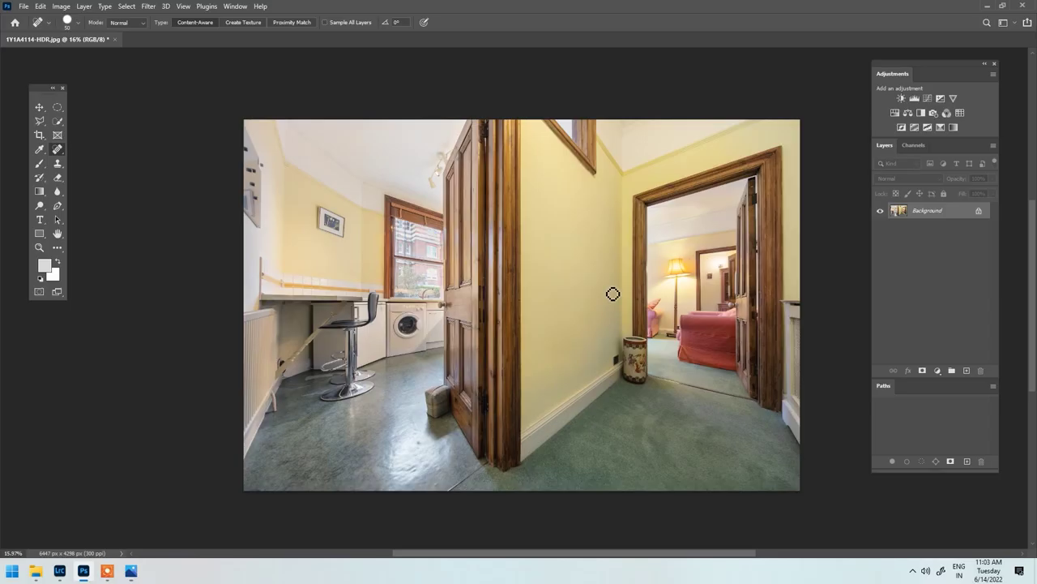
Step: Duplicate the Background and apply Camera Raw Filter to the copy with Vibrance -22, slightly cooler Temperature and a more magenta Tint
drag(914, 212, 967, 370)
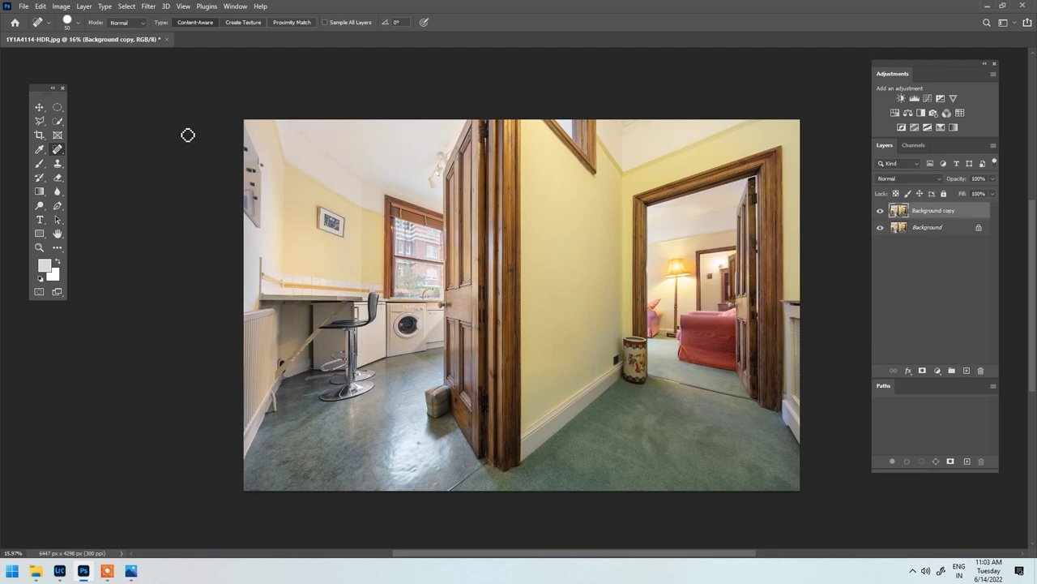
click(148, 6)
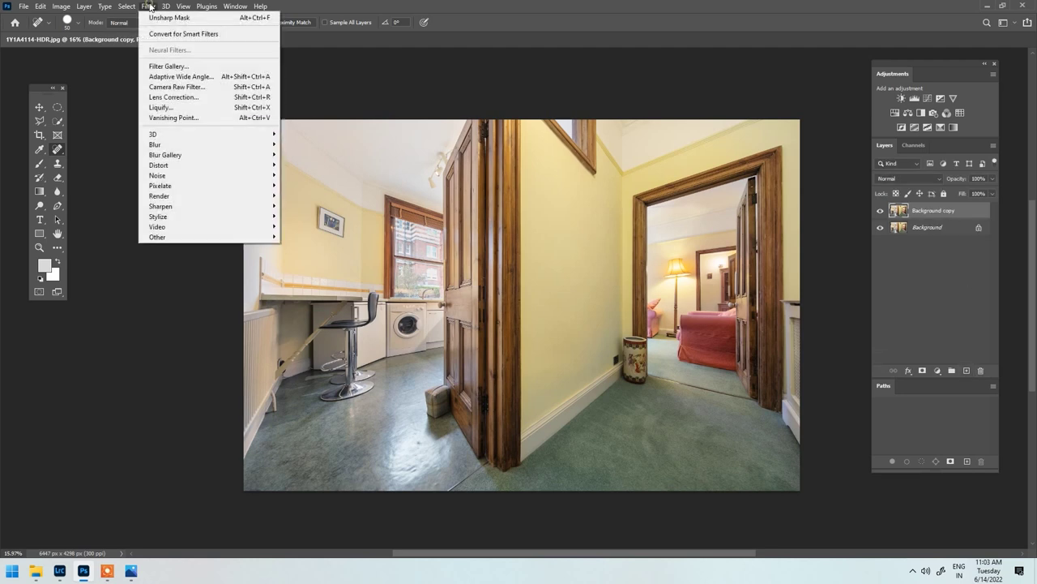
click(227, 86)
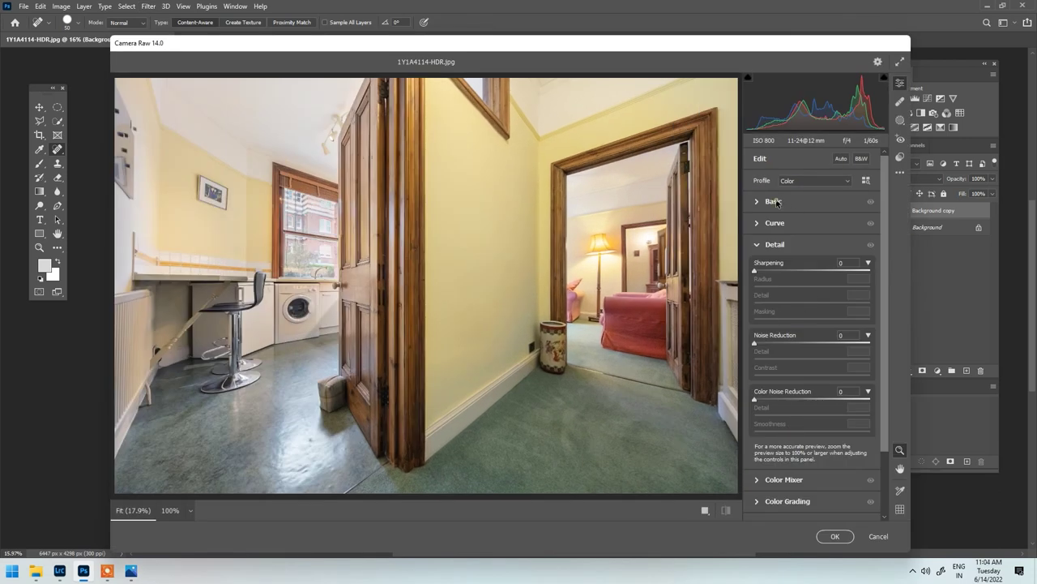
click(774, 201)
drag(812, 454, 798, 458)
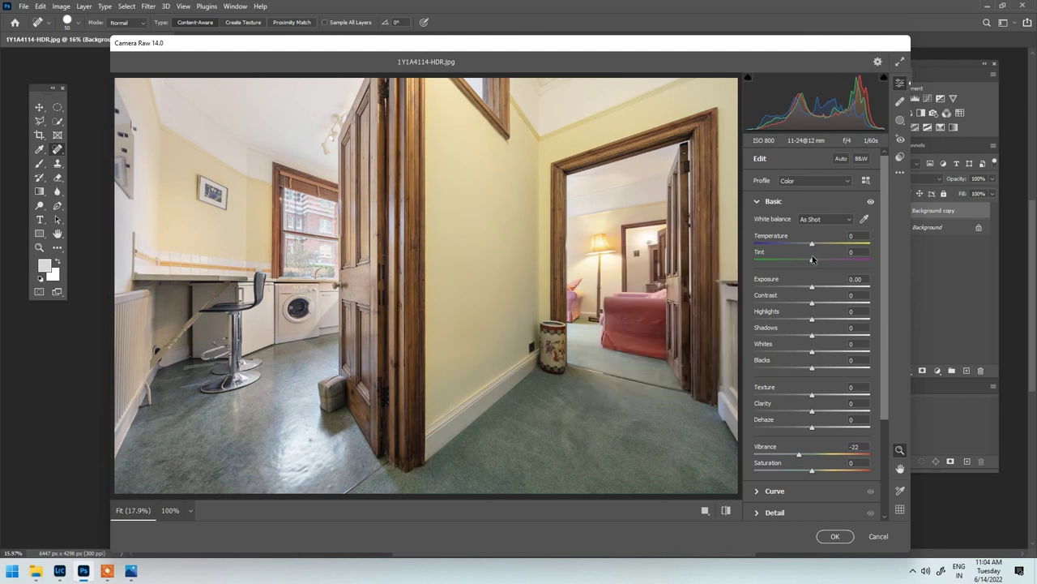
drag(812, 260, 814, 261)
drag(814, 245, 810, 245)
drag(816, 260, 818, 261)
click(833, 536)
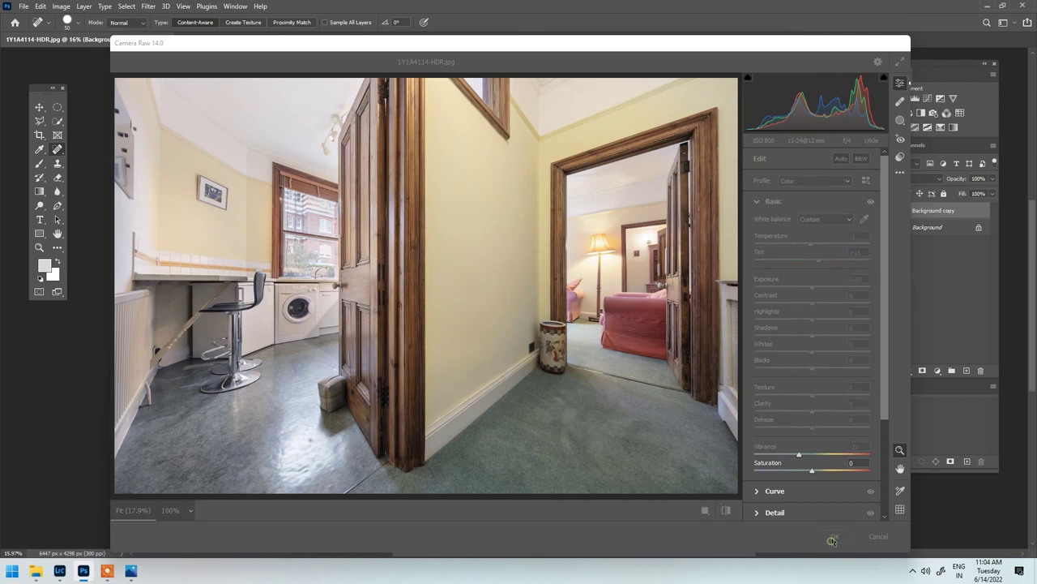
Step: Hide the colour-adjusted layer behind a black mask and prepare a smaller white brush at 12% opacity for painting the walls back in
click(923, 371)
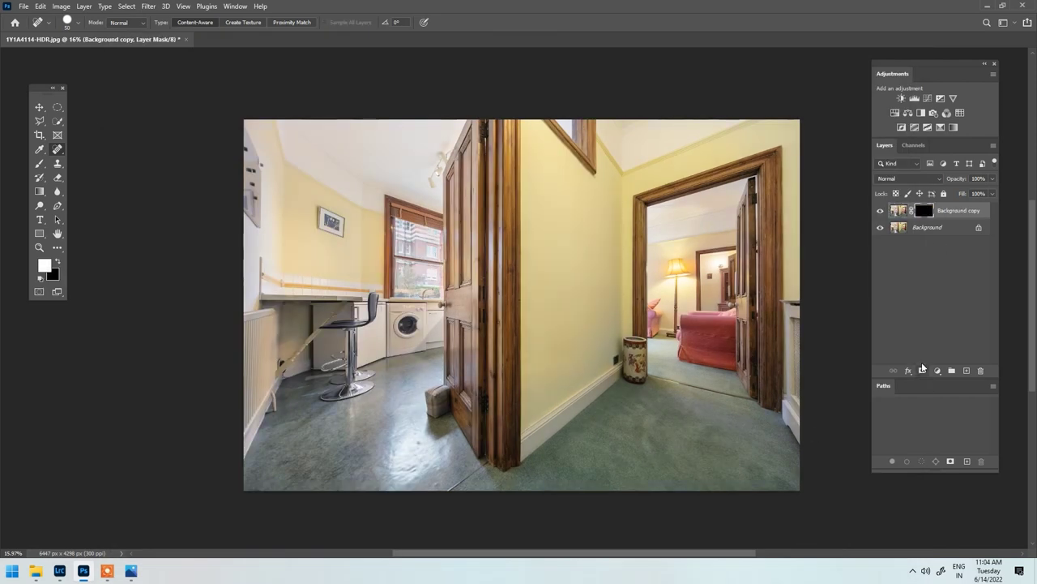
key(b)
key(bracketleft)
key(bracketleft)
key(bracketleft)
key(bracketleft)
key(bracketleft)
key(bracketleft)
key(bracketleft)
key(bracketleft)
key(1)
key(2)
scroll(492, 146, up, 2)
key(bracketleft)
key(bracketleft)
key(bracketleft)
key(bracketleft)
key(bracketleft)
key(bracketleft)
key(bracketleft)
key(bracketleft)
key(bracketleft)
key(bracketleft)
key(bracketleft)
key(bracketleft)
key(bracketleft)
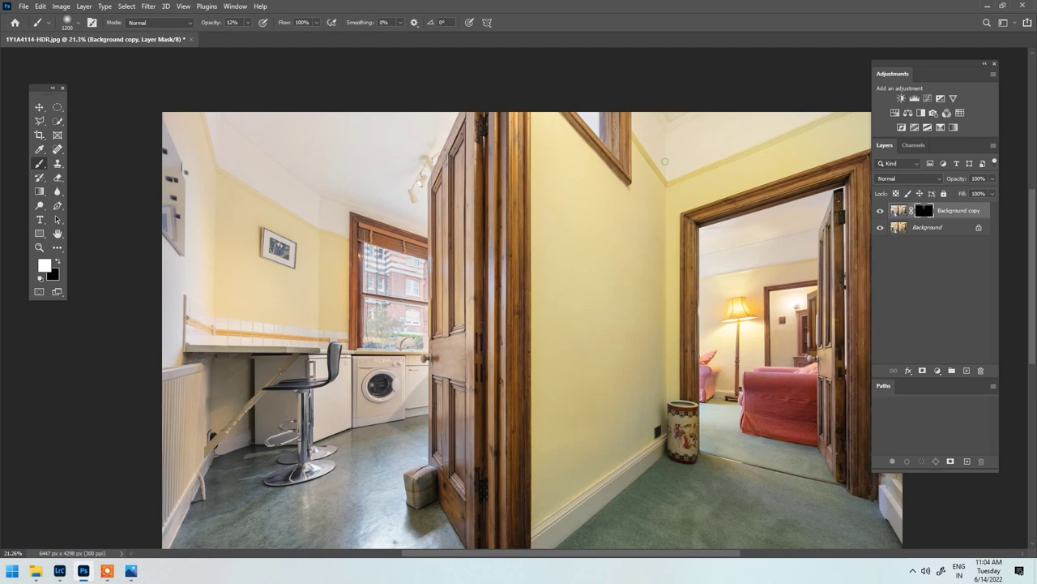
key(bracketleft)
key(bracketleft)
key(bracketleft)
key(bracketleft)
key(bracketleft)
Step: Paint white on the mask over the hallway and kitchen walls to match the reference photo in Photos, using a brush up to 1500 px
click(131, 571)
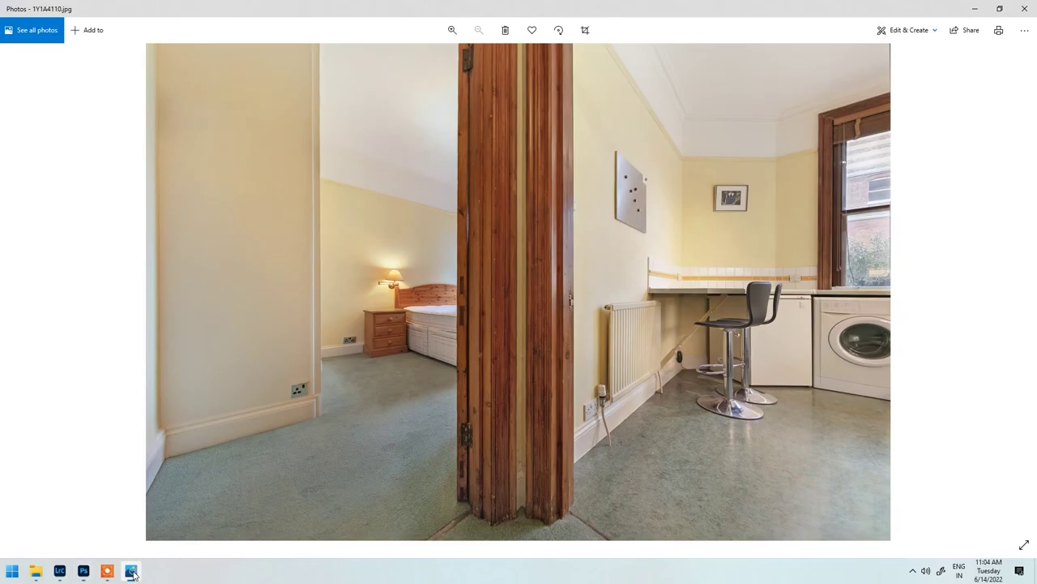
click(83, 570)
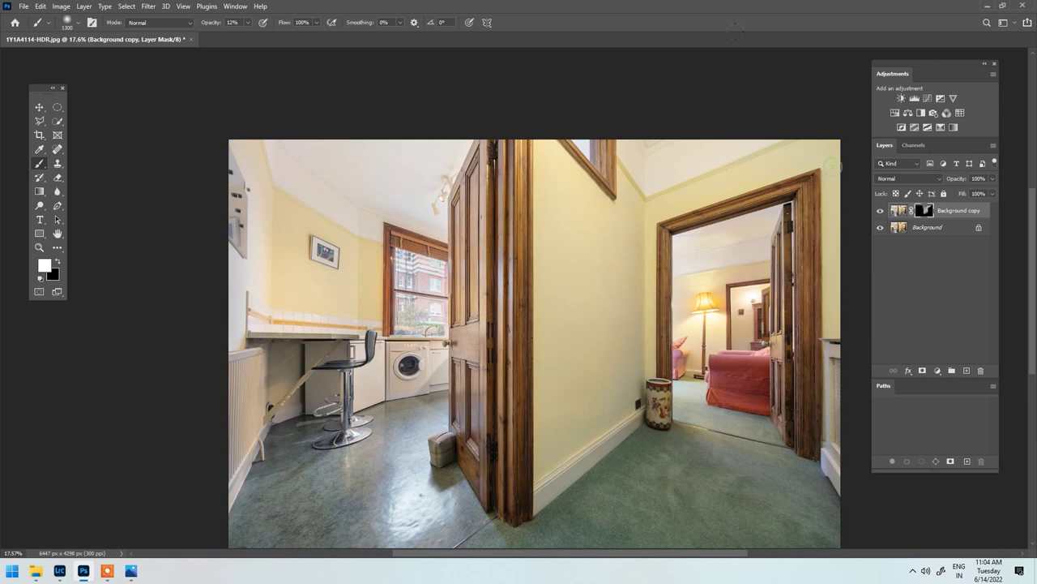
click(292, 270)
key(bracketleft)
key(bracketleft)
scroll(690, 478, down, 2)
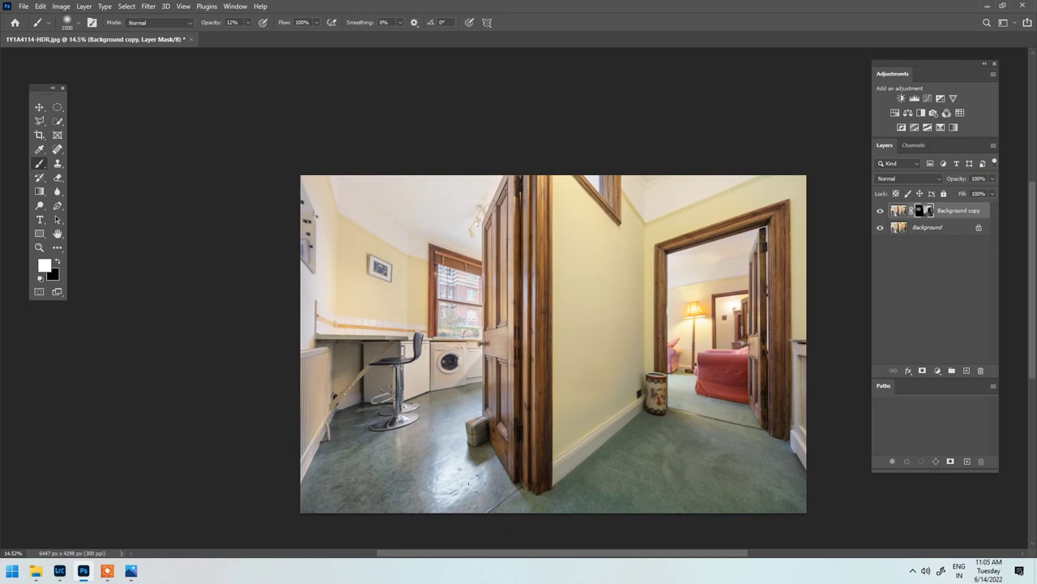
Step: Check the masked colour adjustment, merge it down into the Background and duplicate the merged layer
click(881, 210)
key(ctrl+e)
key(ctrl+j)
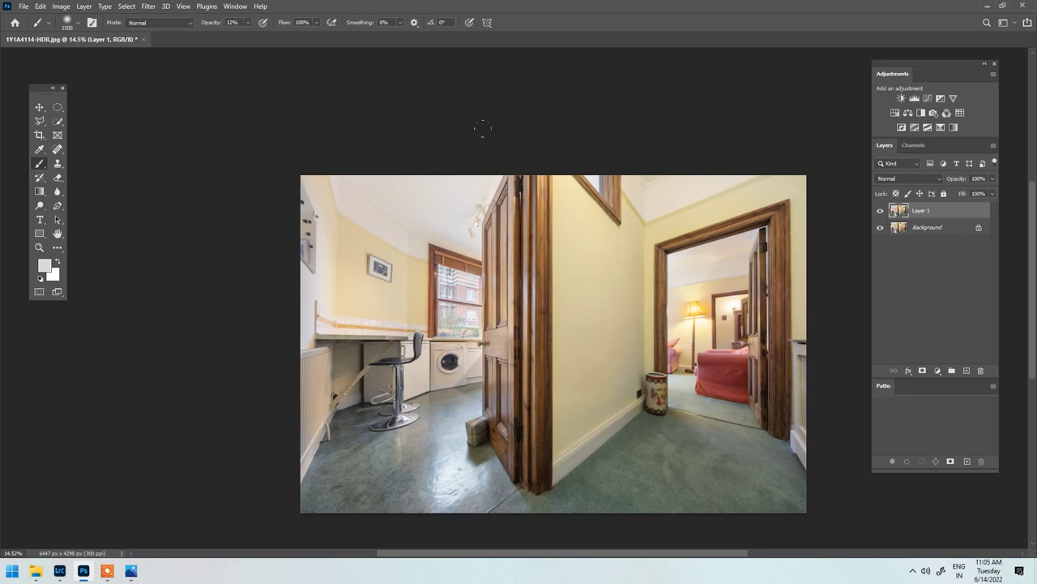
Step: Open Camera Raw Filter on the duplicated layer, compare it with the reference photo in Photos, and set Vibrance to -19
click(150, 7)
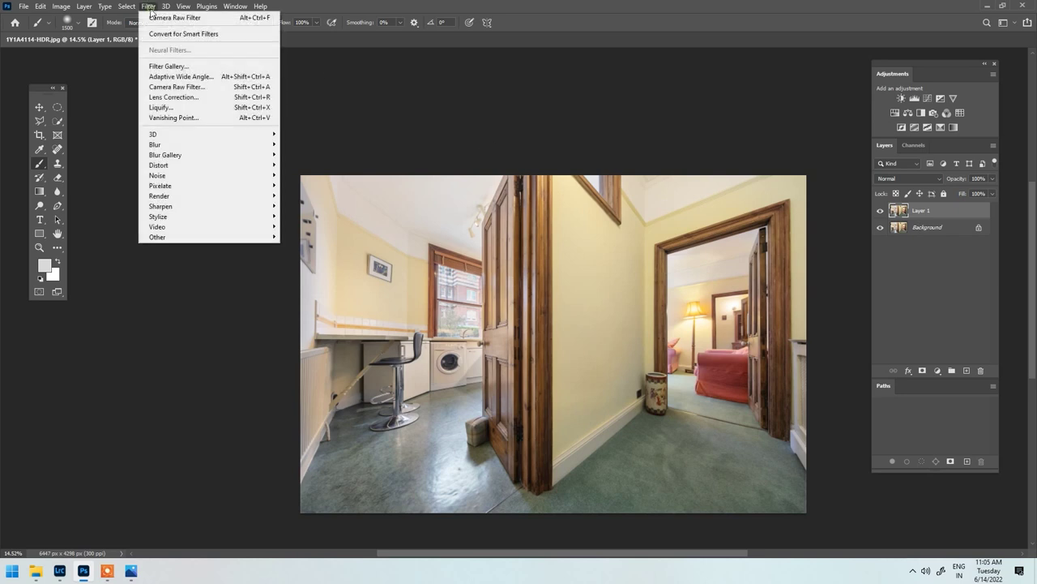
click(208, 91)
click(131, 571)
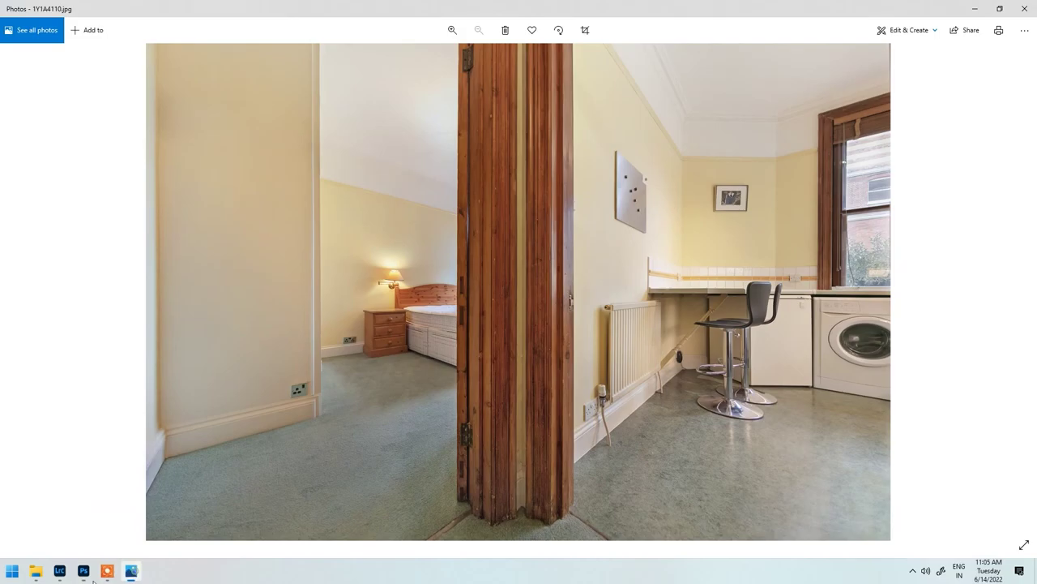
click(84, 572)
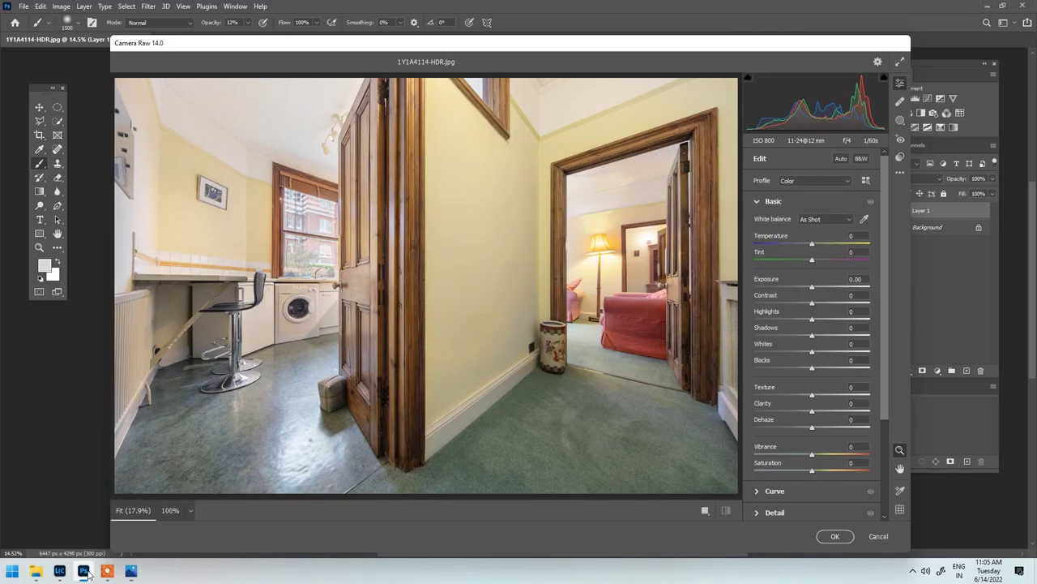
click(130, 570)
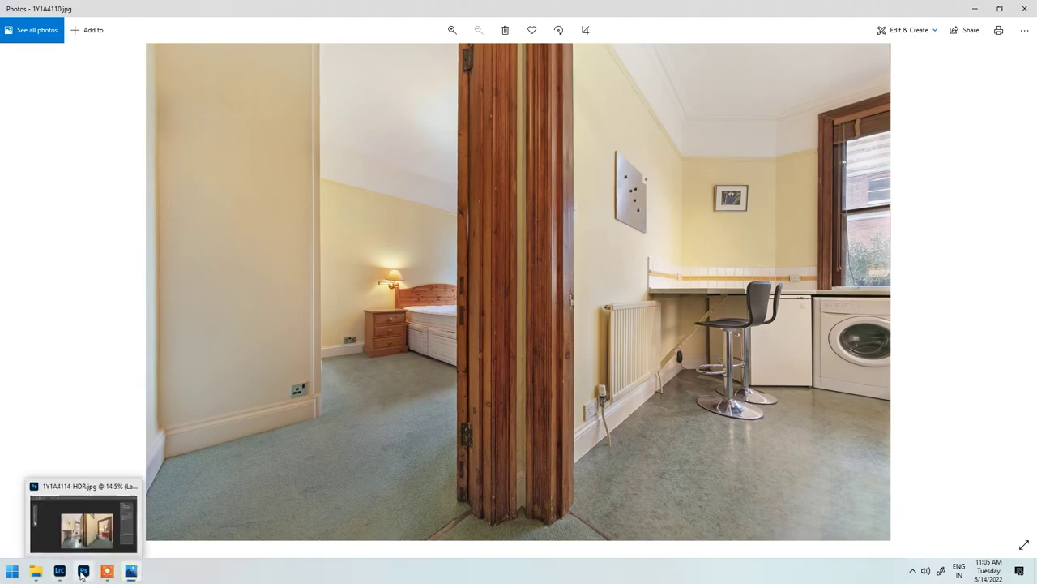
click(84, 570)
click(803, 454)
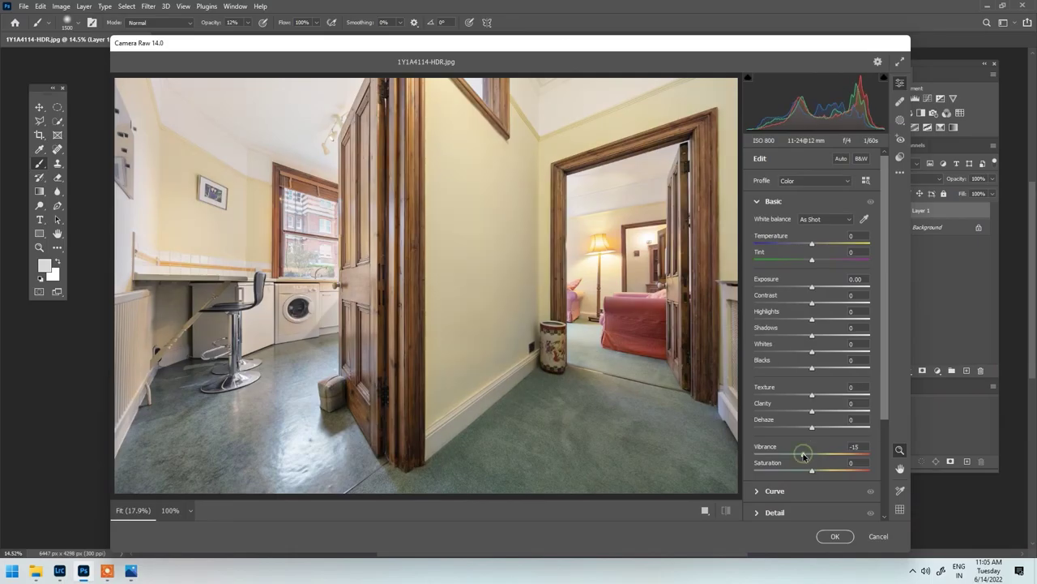
drag(803, 456, 801, 455)
Step: Set Temperature to +6 and Tint to +7 while comparing with the reference photo in Photos, and apply the Camera Raw adjustment
click(813, 244)
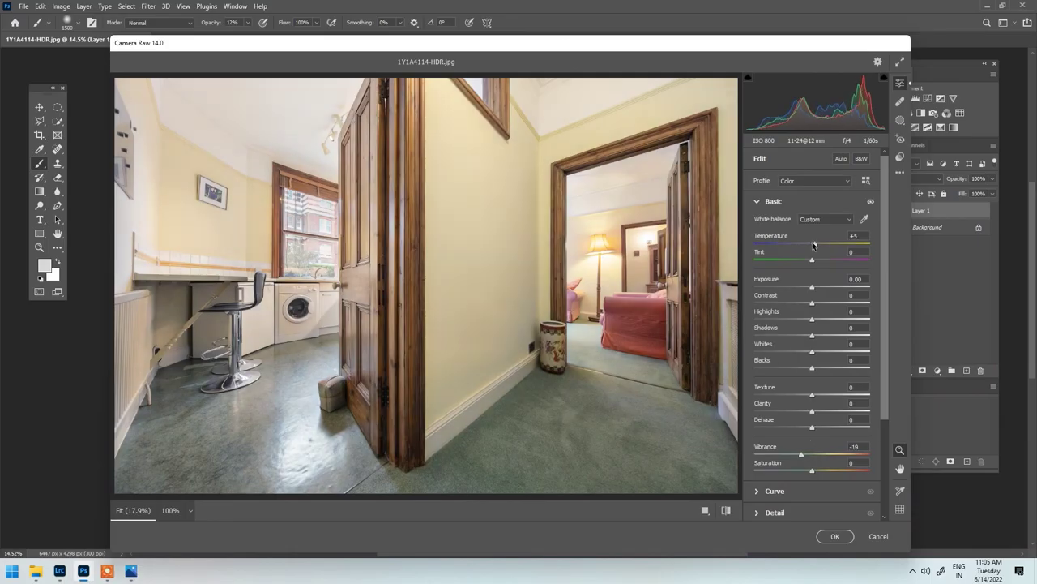
drag(813, 243, 810, 244)
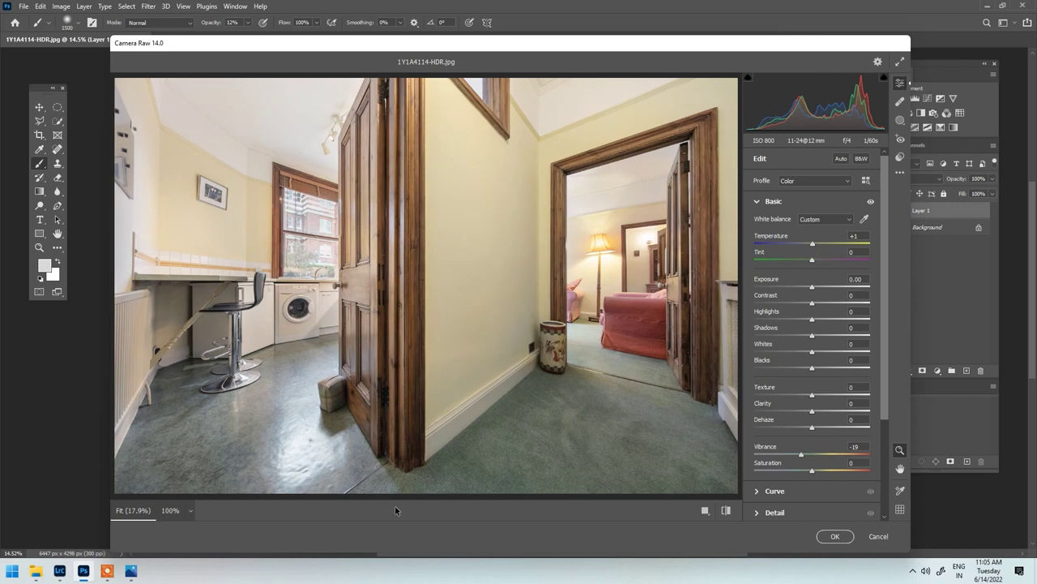
click(132, 572)
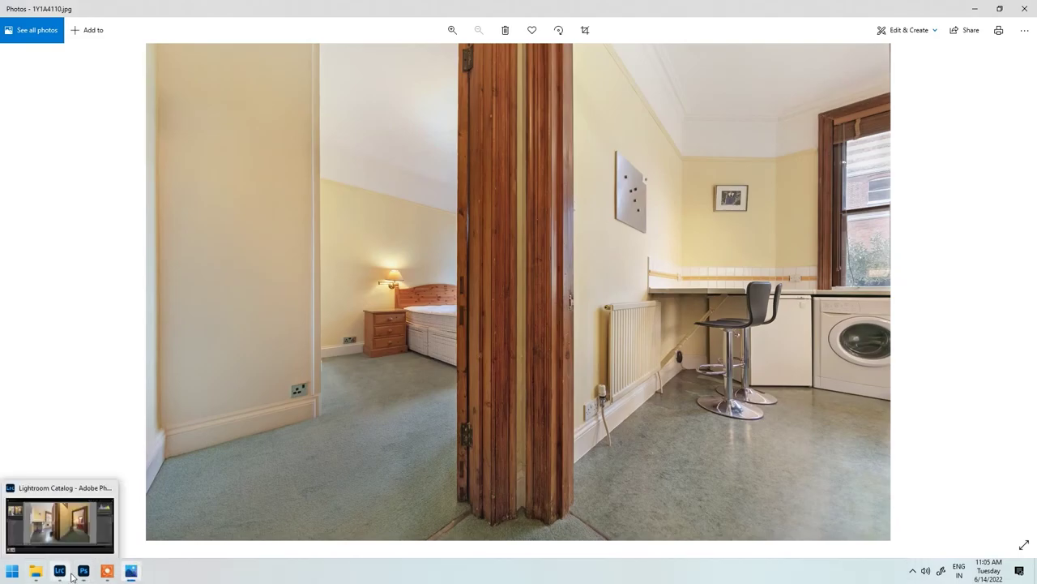
click(81, 572)
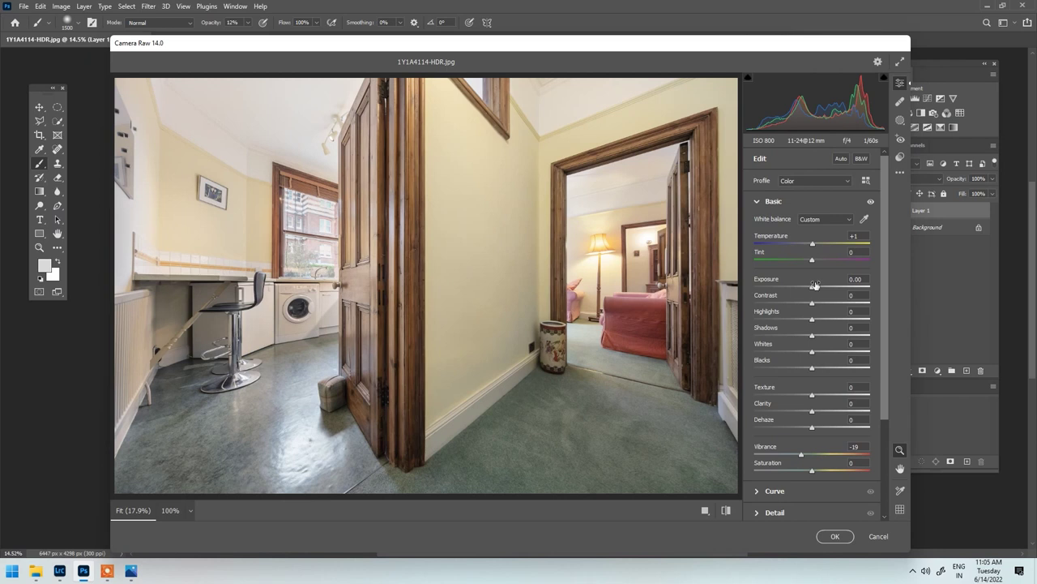
drag(812, 259, 813, 260)
click(132, 574)
click(83, 572)
drag(813, 247, 815, 245)
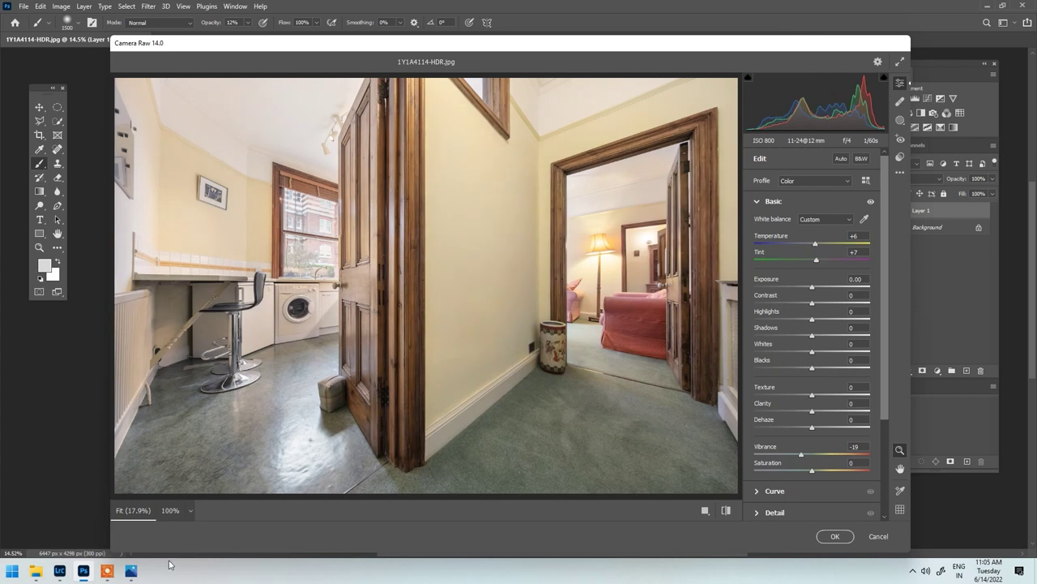
click(130, 570)
click(84, 571)
click(835, 535)
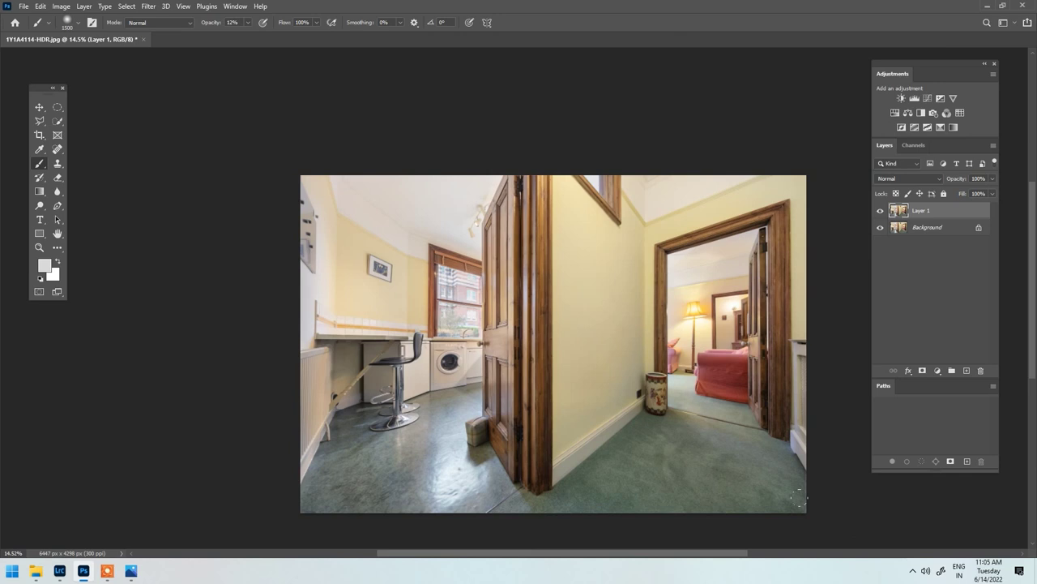
Step: Hide the adjusted layer behind a black mask and set the white brush's opacity to 20%
click(921, 371)
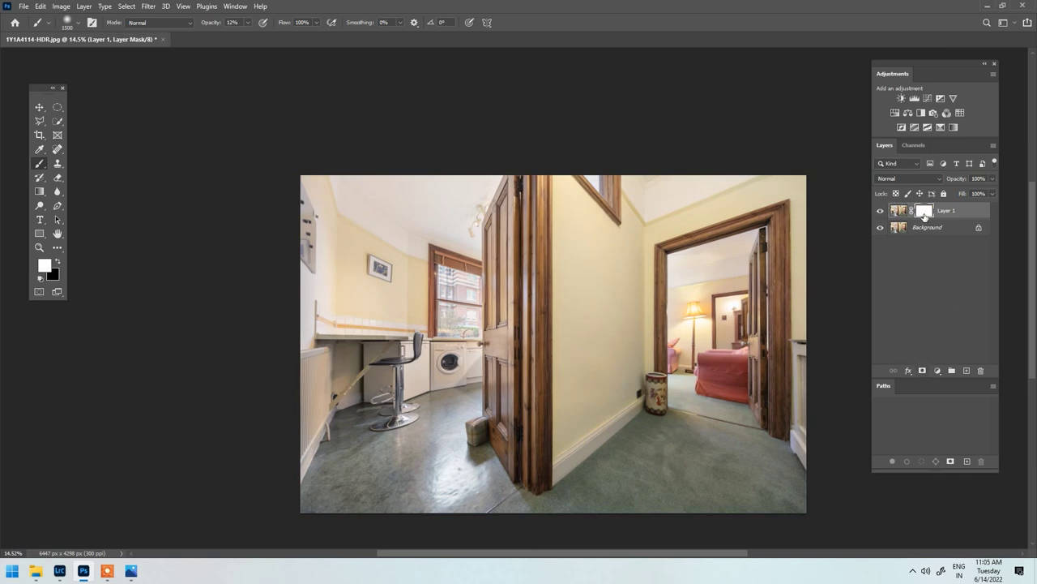
key(ctrl+i)
key(2)
Step: Paint white on the mask over the hallway carpet and kitchen floor with a brush between 1200 and 1600 px
scroll(397, 321, up, 4)
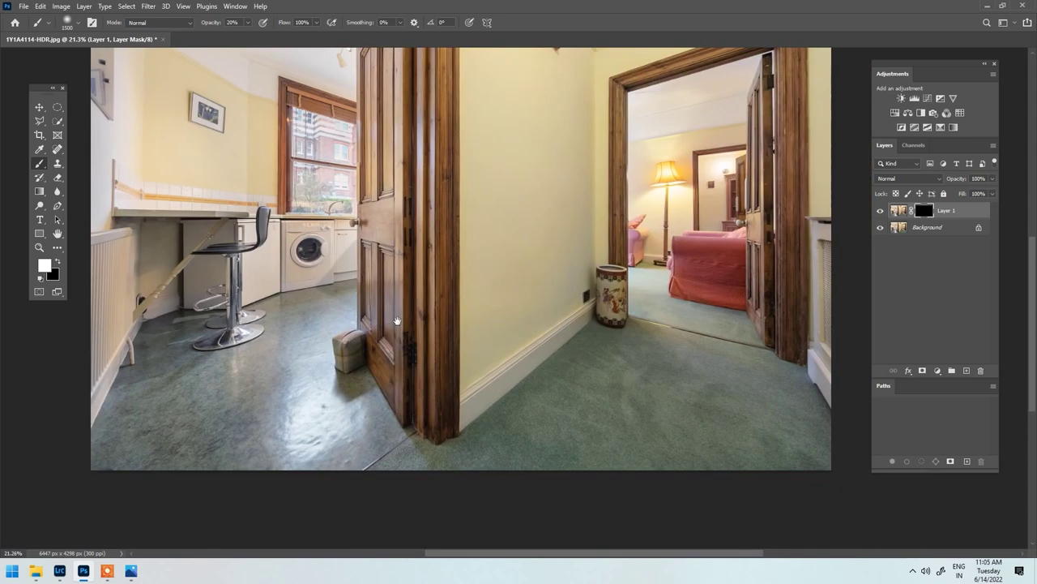
key(bracketleft)
key(bracketleft)
key(bracketleft)
key(bracketleft)
scroll(416, 429, up, 2)
key(bracketleft)
key(bracketright)
key(bracketright)
key(bracketright)
key(bracketright)
key(bracketright)
key(bracketright)
key(bracketright)
key(bracketright)
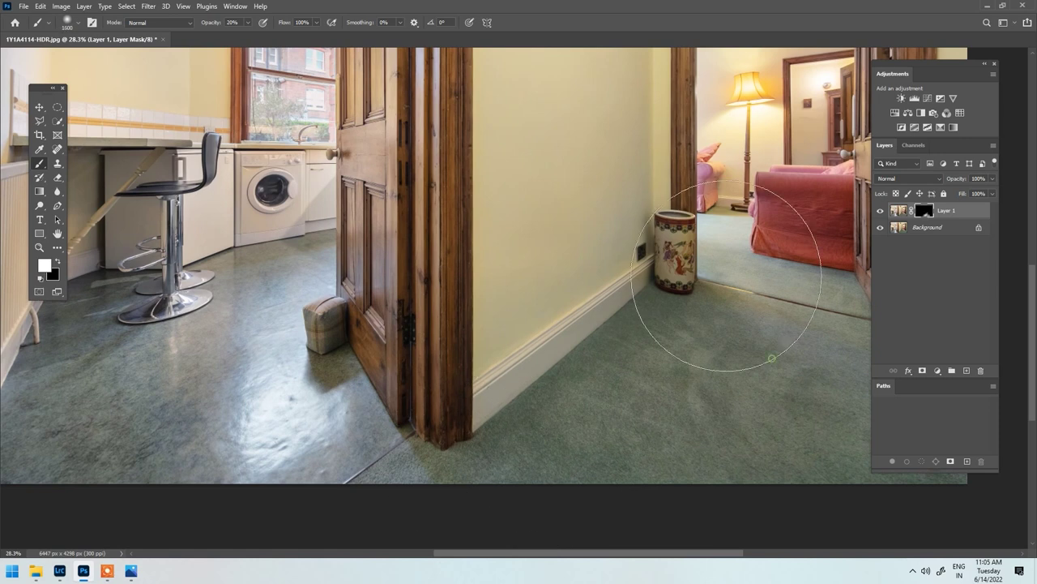
scroll(725, 294, right, 5)
key(bracketleft)
key(bracketleft)
key(bracketleft)
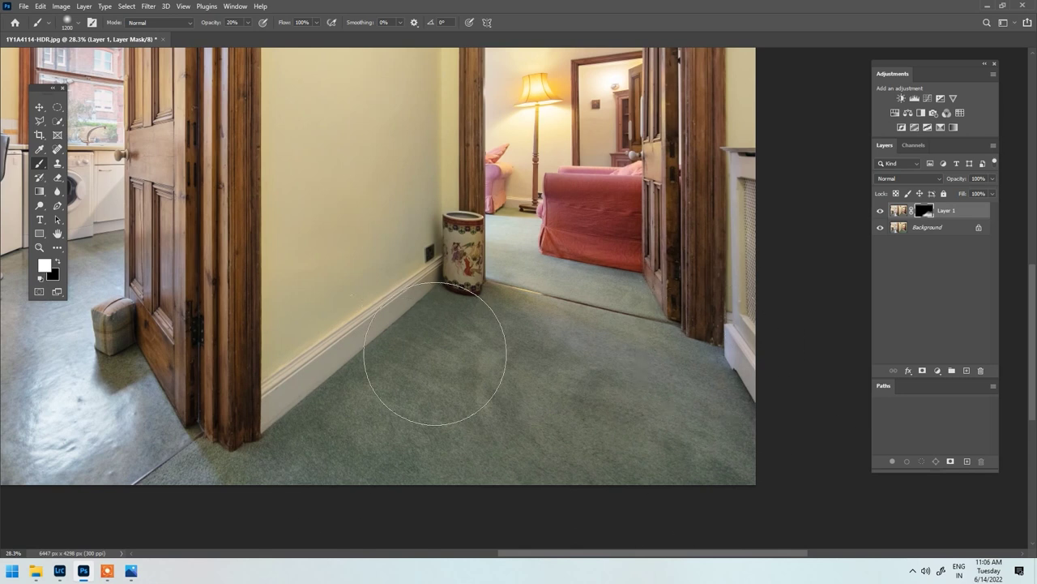
key(ctrl+0)
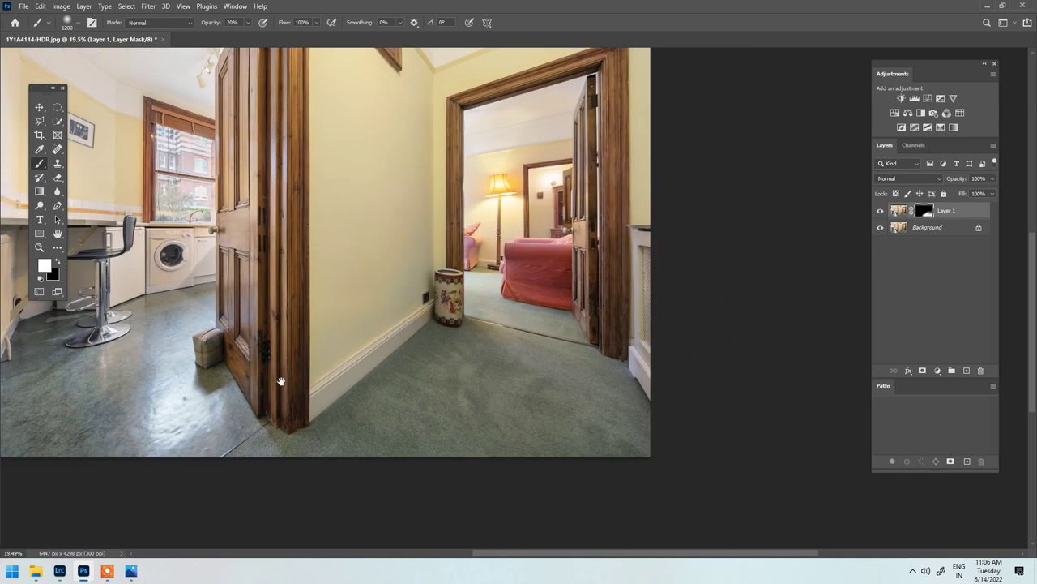
scroll(702, 322, down, 2)
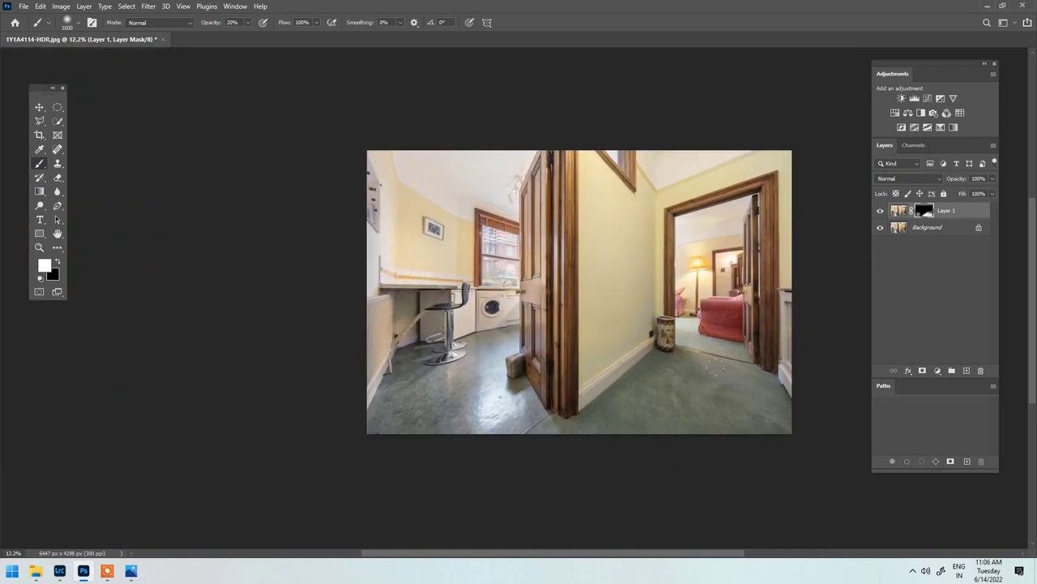
Step: Merge the masked floor correction down into the Background and compare the result with the reference photo in Photos
key(alt+shift)
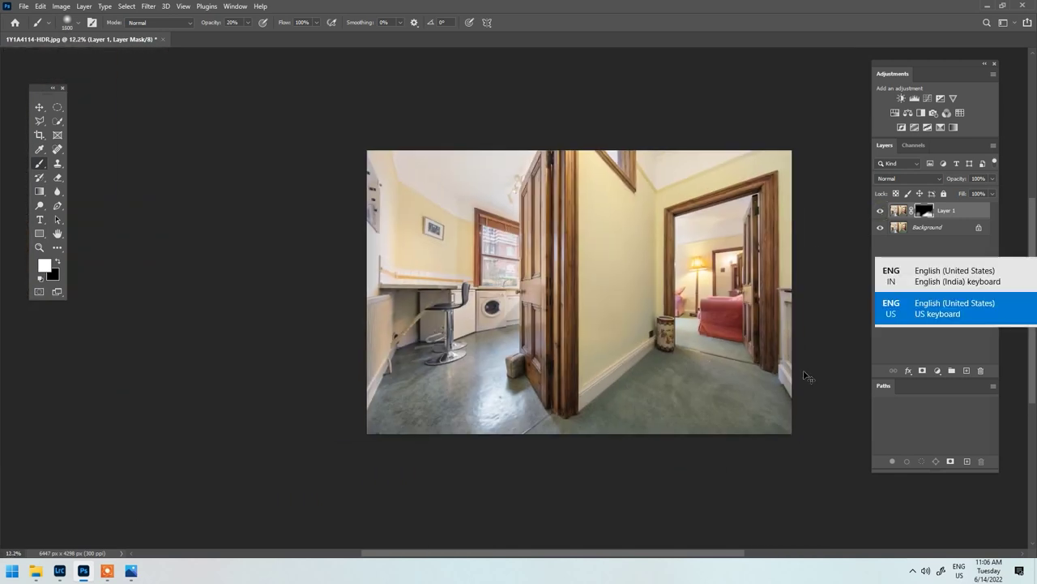
key(ctrl+e)
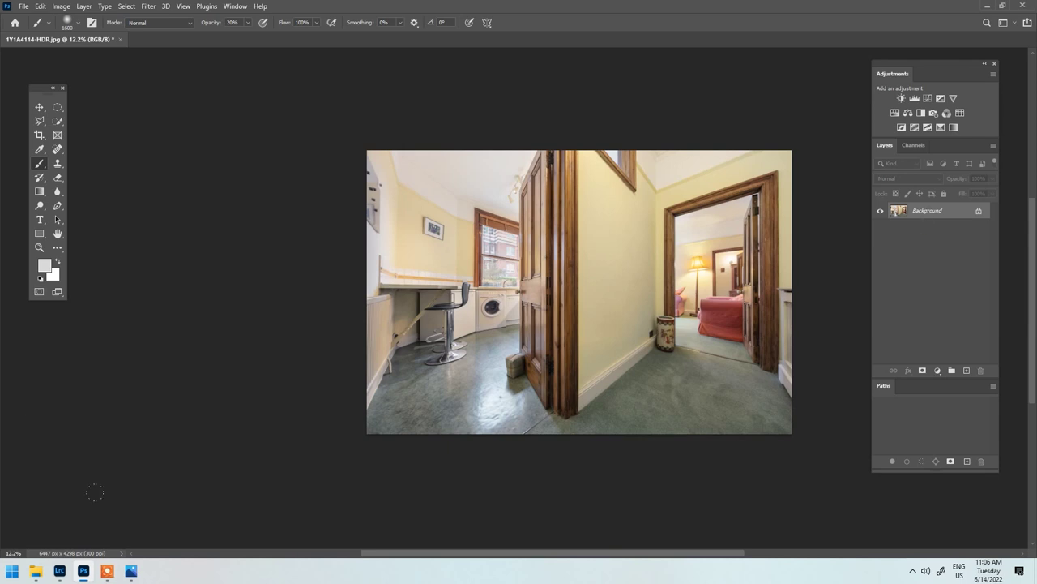
click(131, 570)
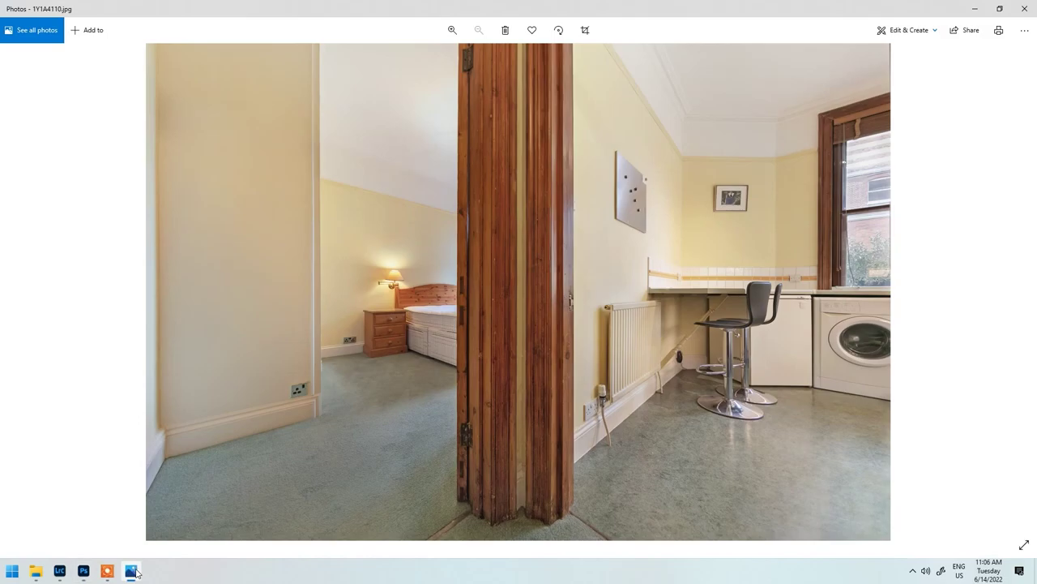
click(81, 572)
scroll(533, 255, up, 3)
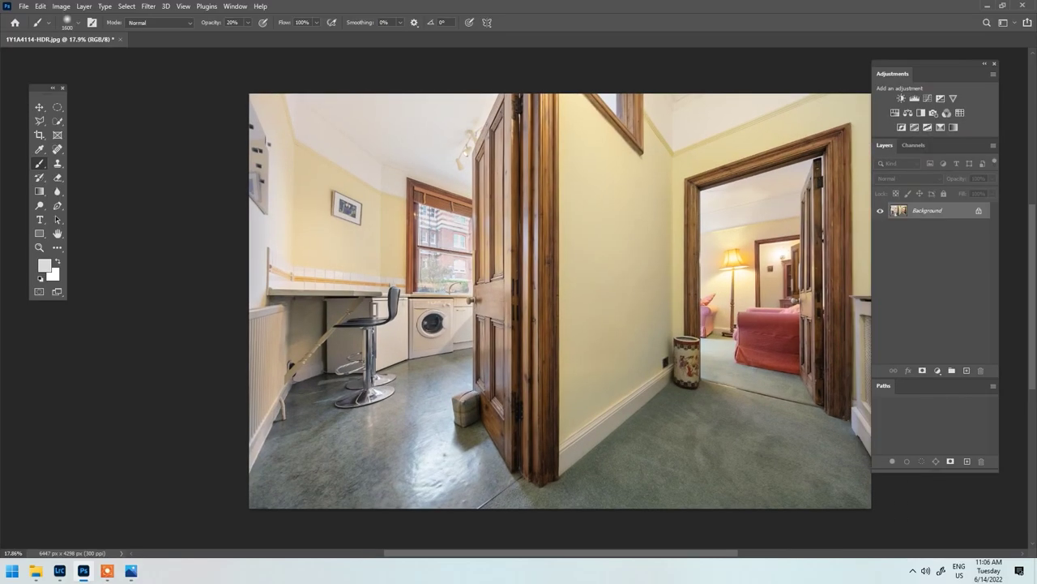
Step: Duplicate the Background and apply Camera Raw Filter with Shadows about +45, Blacks +50, Tint +11 and Highlights -78
key(ctrl+j)
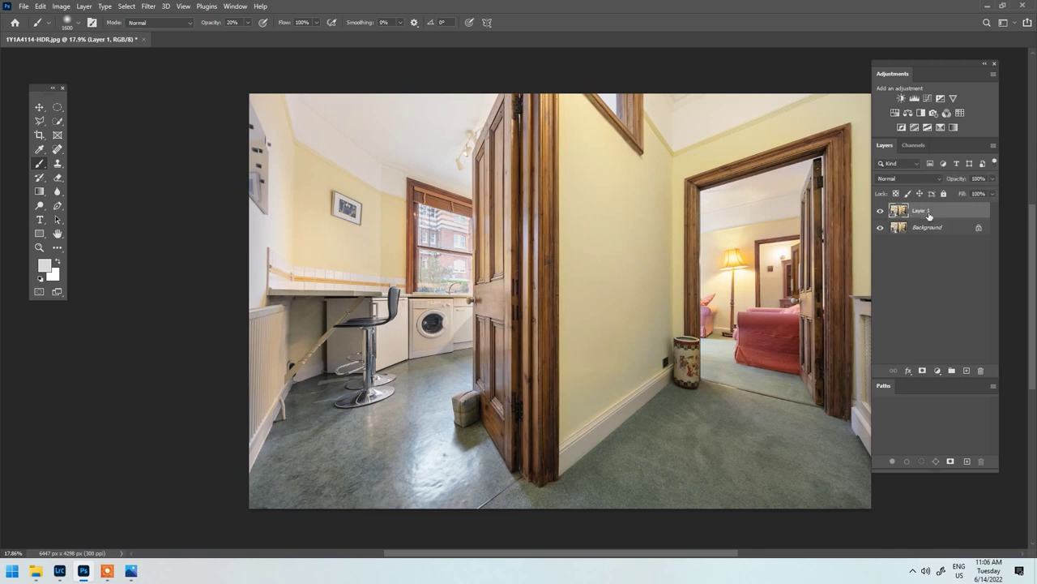
click(148, 5)
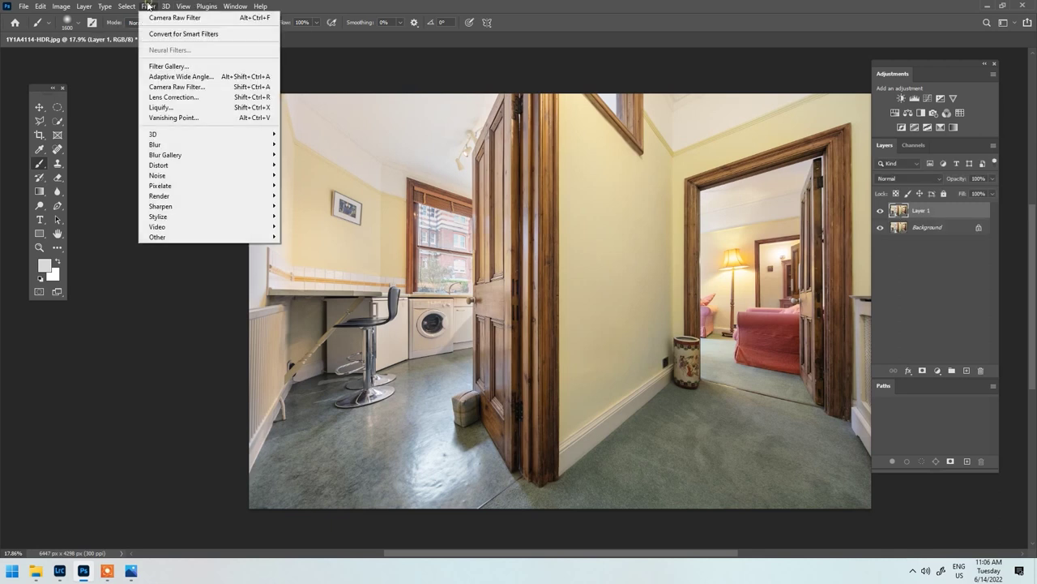
click(193, 87)
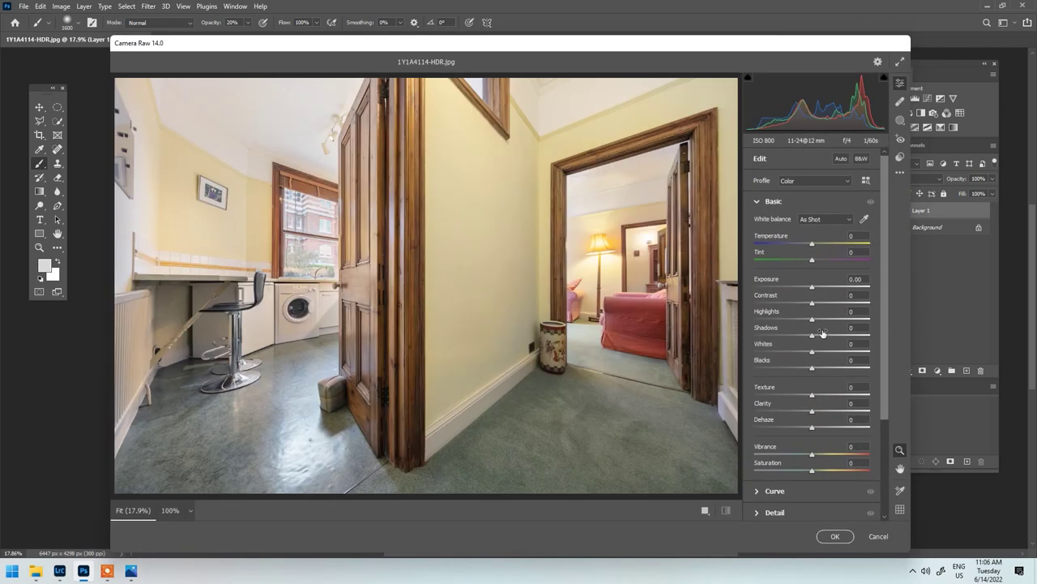
drag(812, 335, 840, 367)
drag(812, 258, 817, 256)
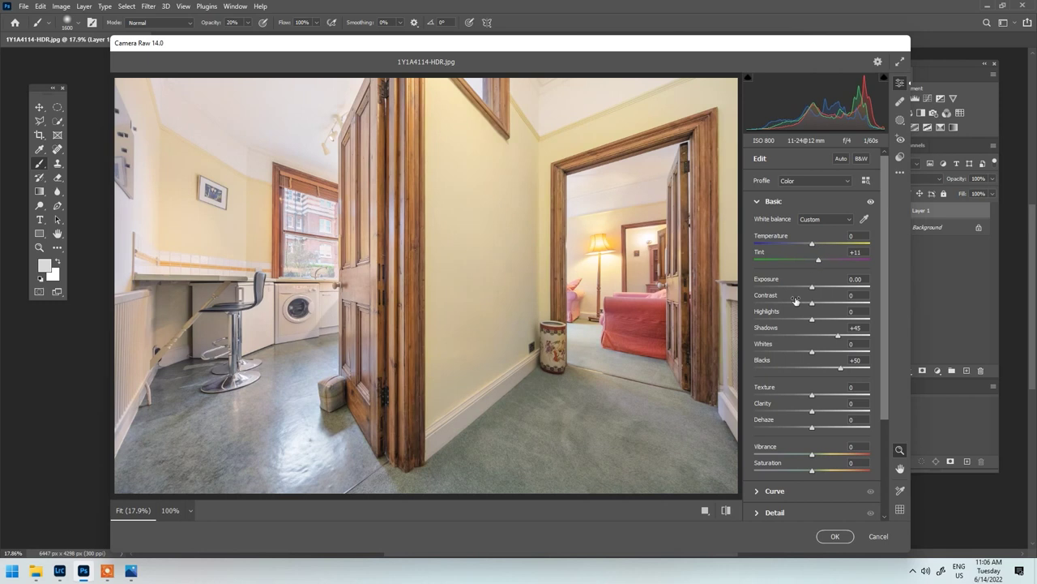
click(769, 319)
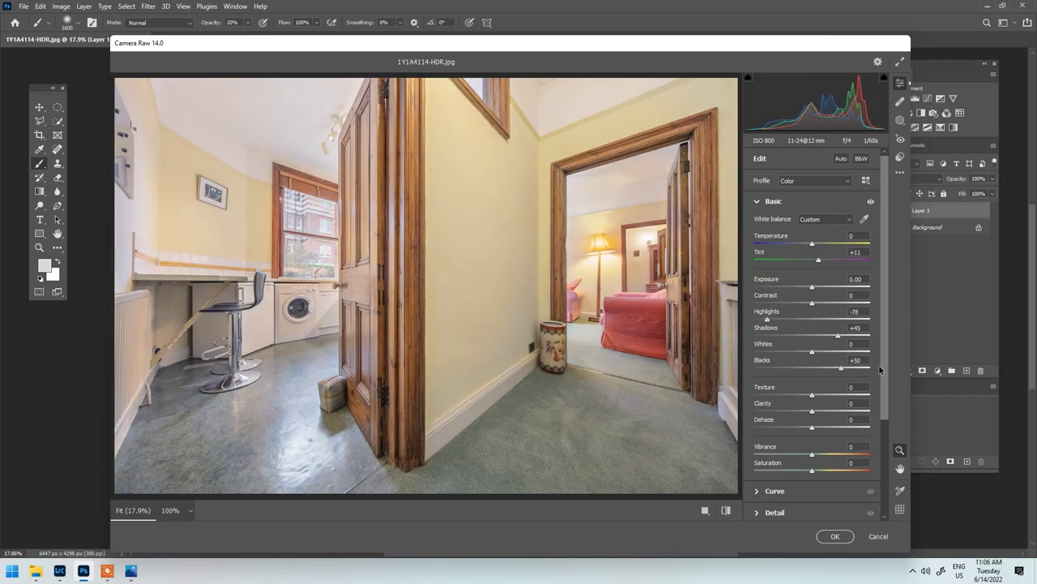
drag(838, 335, 839, 335)
click(831, 535)
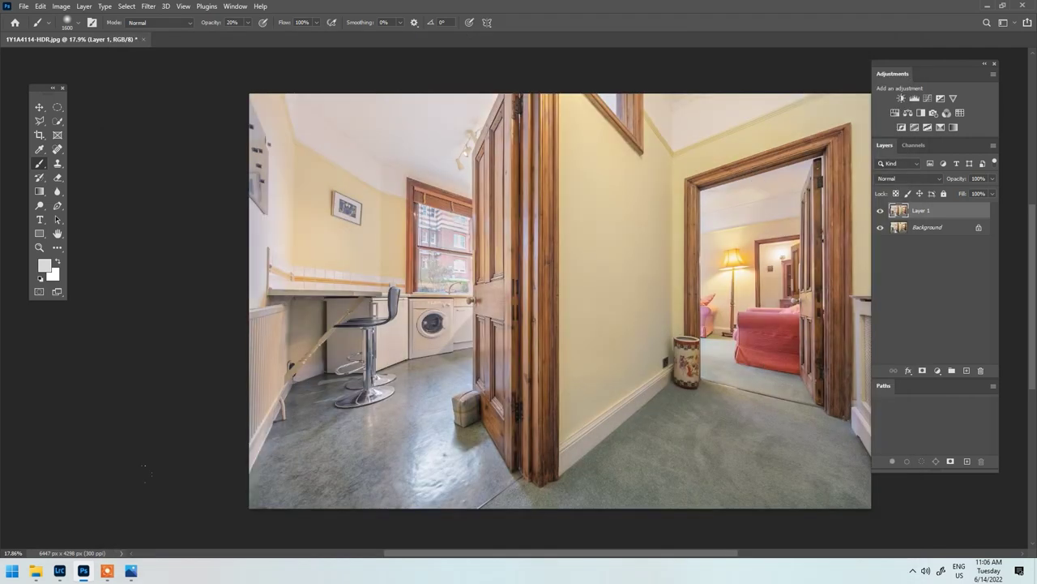
Step: Check the reference photo in Photos, hide the brightened layer behind a black mask, and set the brush opacity to 12%
click(131, 570)
click(83, 572)
click(922, 370)
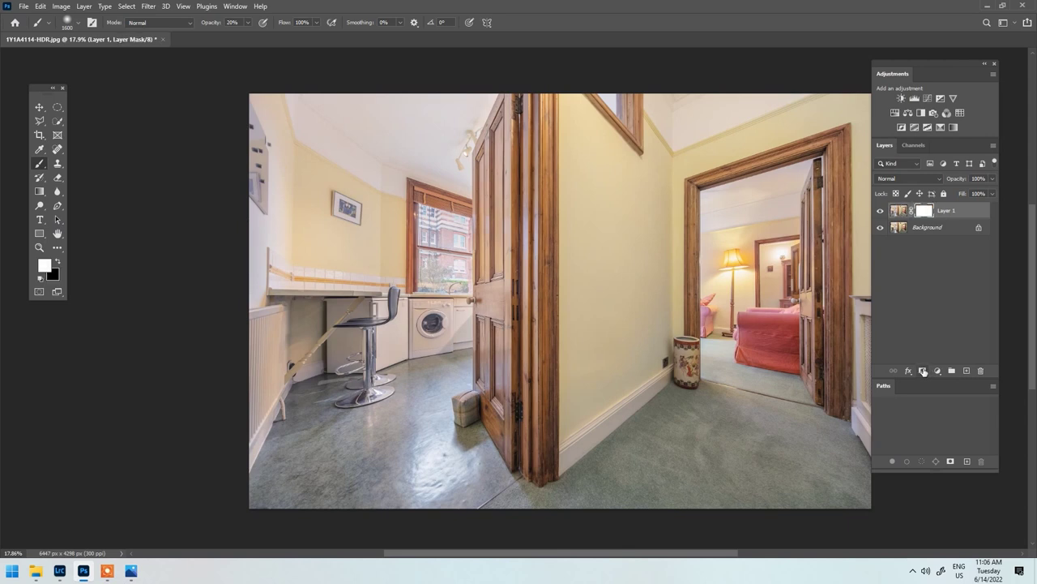
key(ctrl+i)
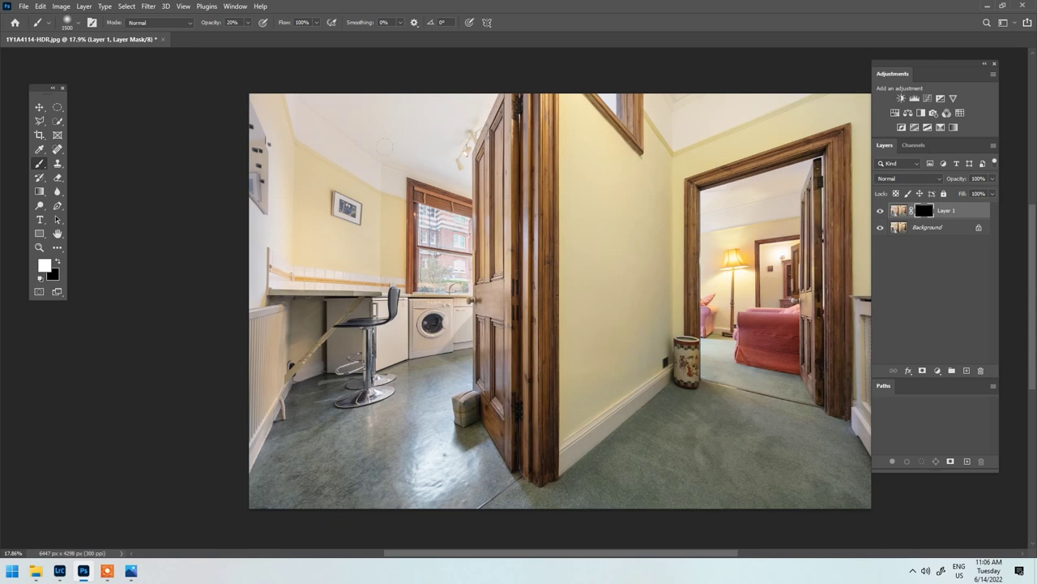
key(1)
Step: Paint white on the mask over the wooden door and both door frames, varying the brush from 500 to 1900 px
key([)
key([)
key([)
key([)
key([)
key([)
key([)
key(bracketright)
key(bracketright)
key(bracketright)
key(bracketright)
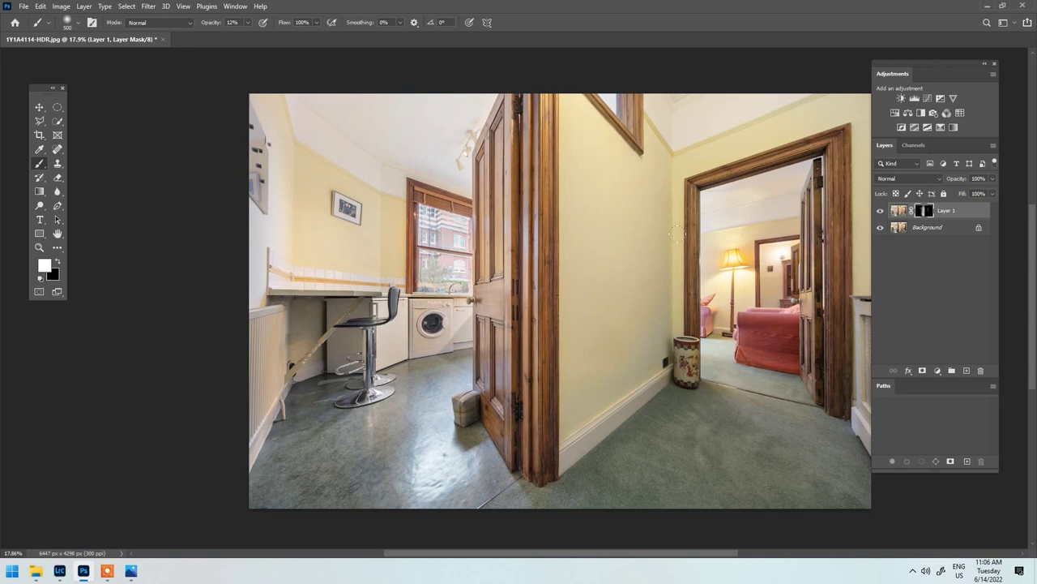
key(bracketright)
key(bracketright)
key(bracketright)
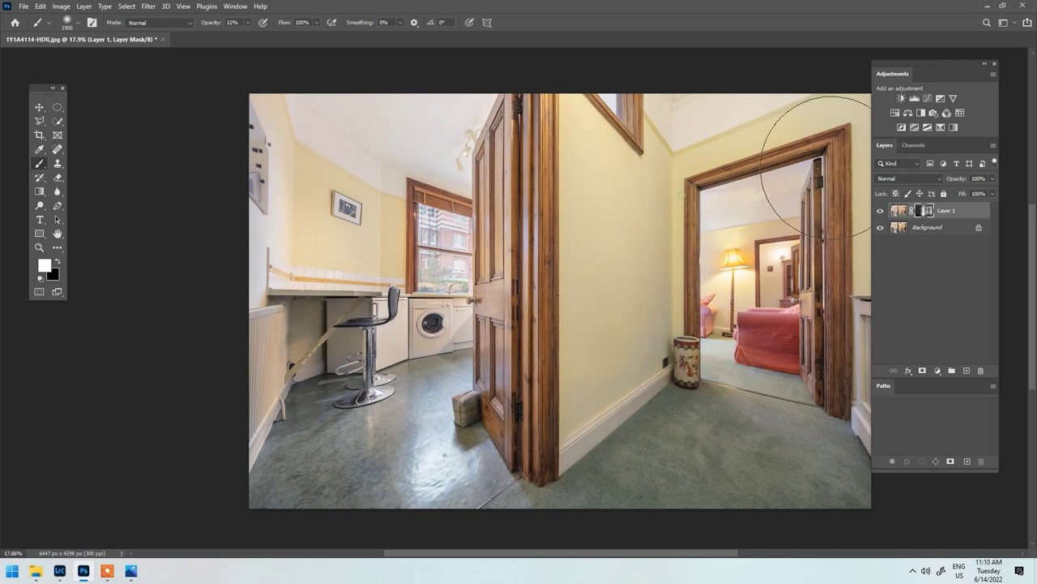
Step: Compare the photo with and without the masked woodwork adjustment, and merge that layer down into the Background
click(879, 210)
click(879, 211)
click(878, 212)
click(877, 212)
click(878, 211)
click(878, 212)
click(877, 211)
click(878, 212)
click(877, 212)
click(878, 212)
click(878, 212)
click(878, 212)
click(878, 212)
click(878, 211)
right_click(942, 213)
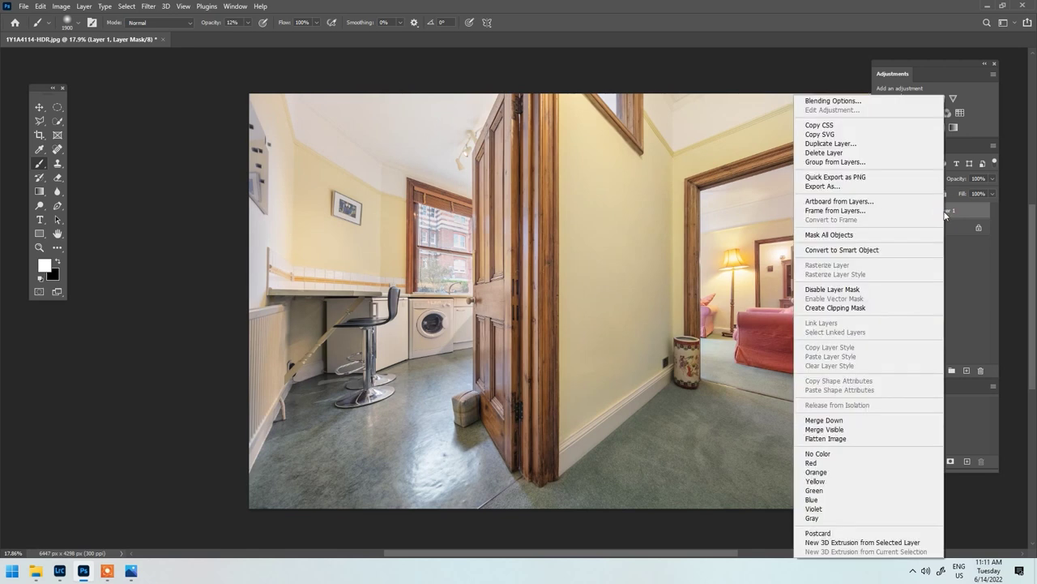
click(850, 421)
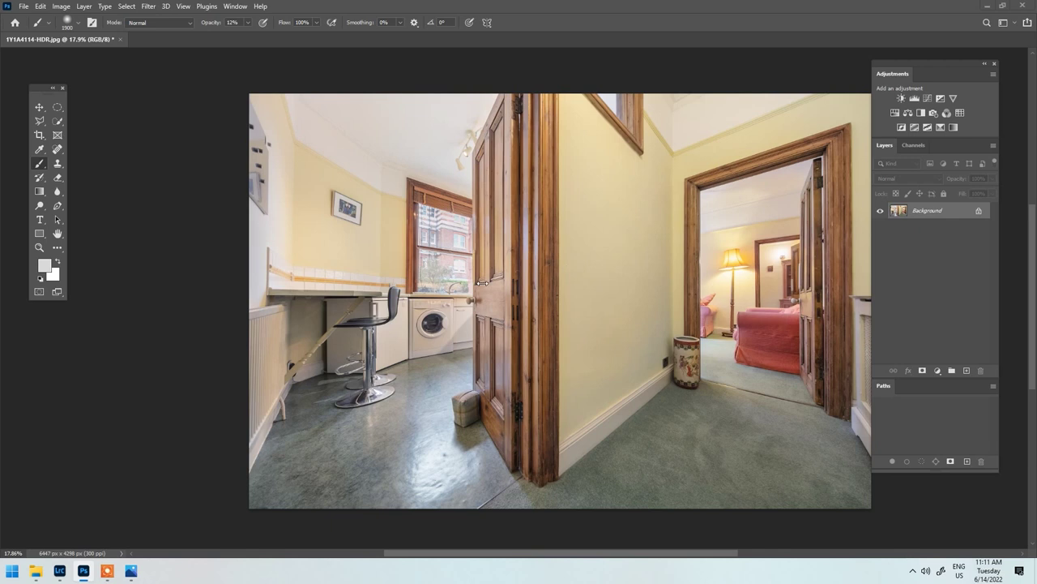
Step: Duplicate the Background layer, start a free transform on the copy, and show the grid over the photo
drag(932, 211, 968, 371)
key(ctrl+t)
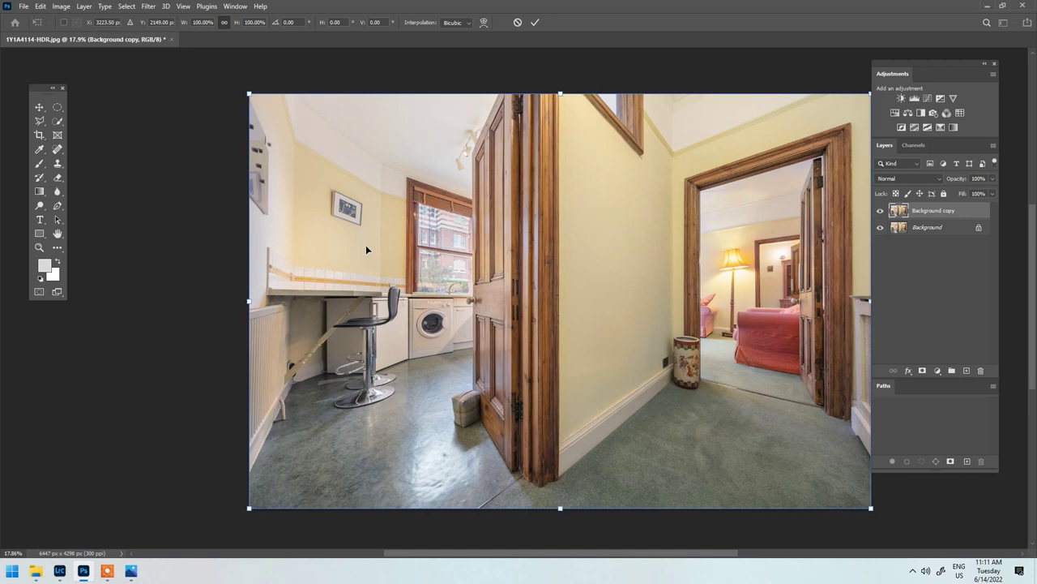
key(ctrl+apostrophe)
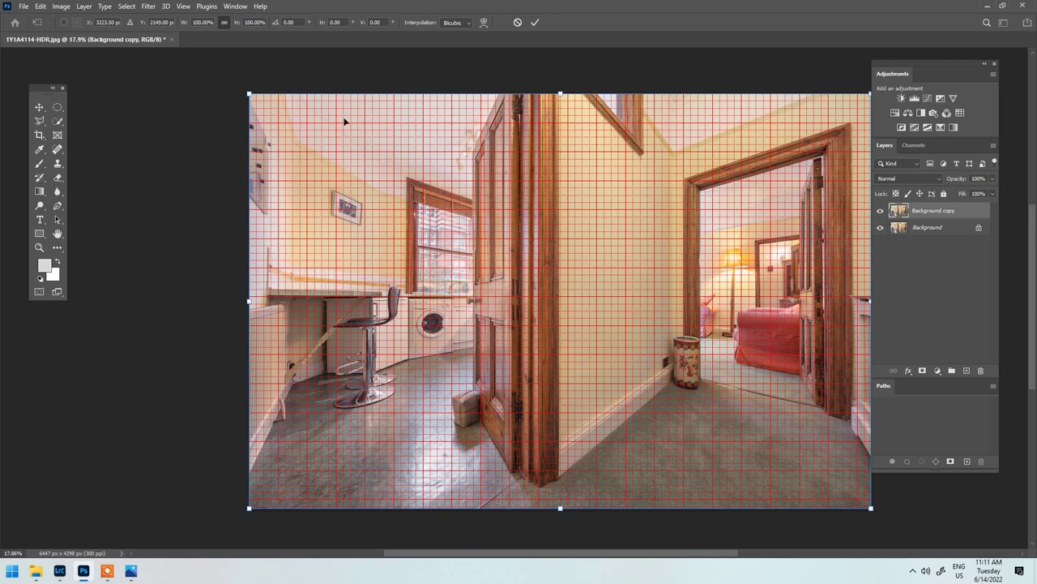
scroll(688, 247, down, 1)
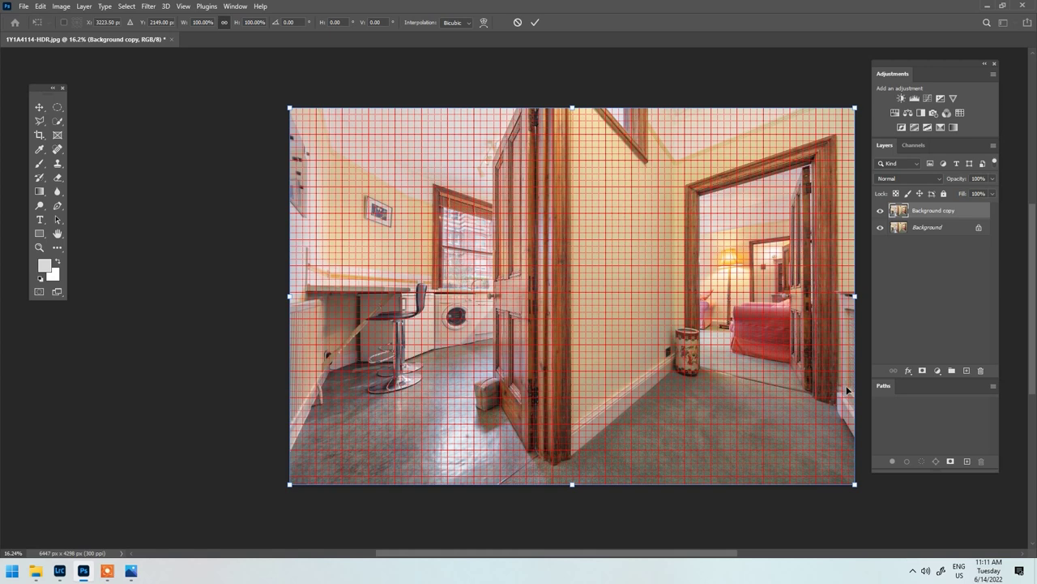
Step: Distort the copy by pulling both of its upper corners slightly outward until the verticals follow the grid, apply it, and hide the grid
right_click(379, 169)
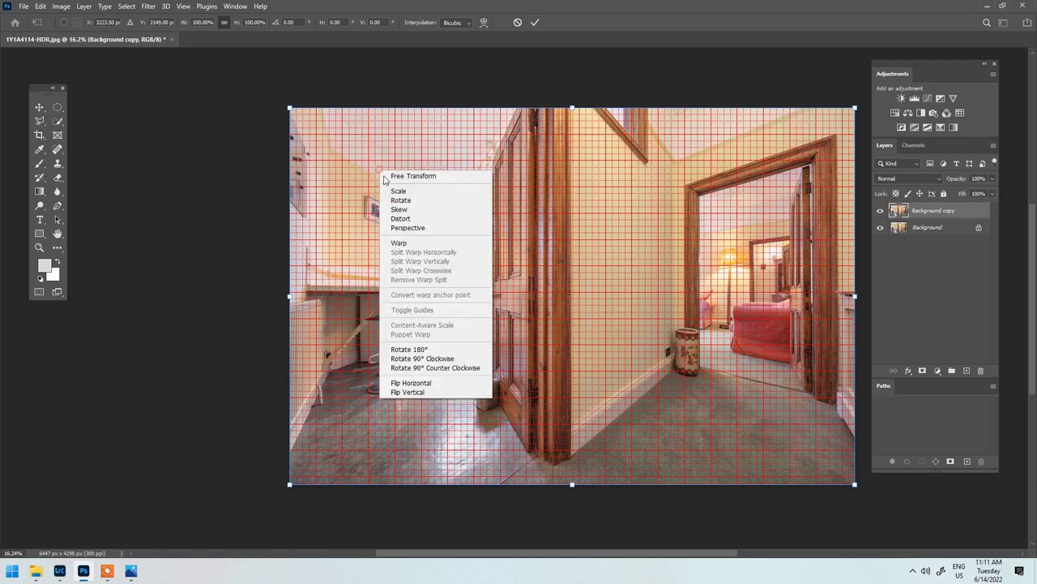
click(421, 219)
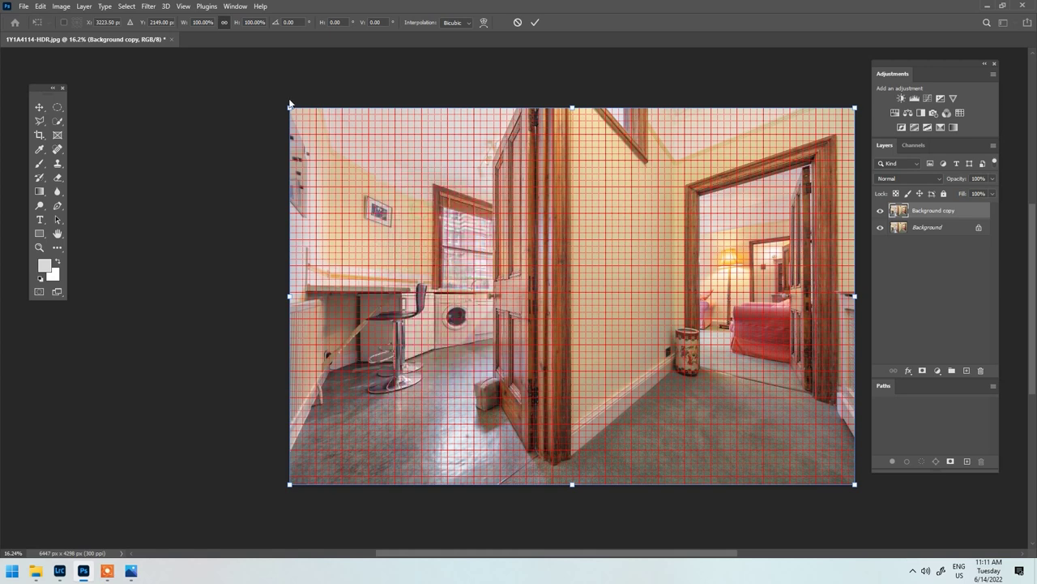
drag(291, 105, 286, 104)
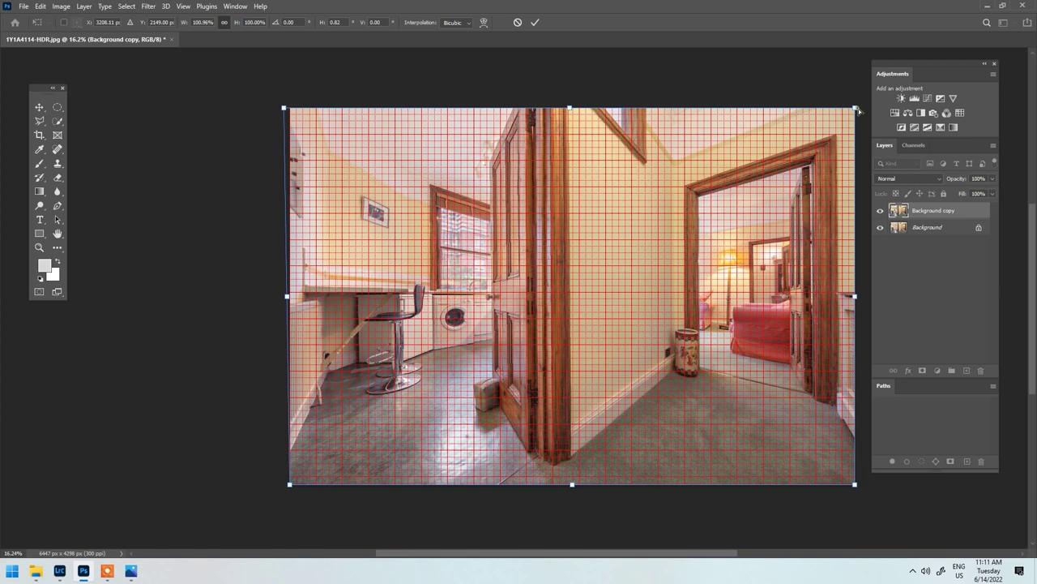
drag(858, 108, 861, 109)
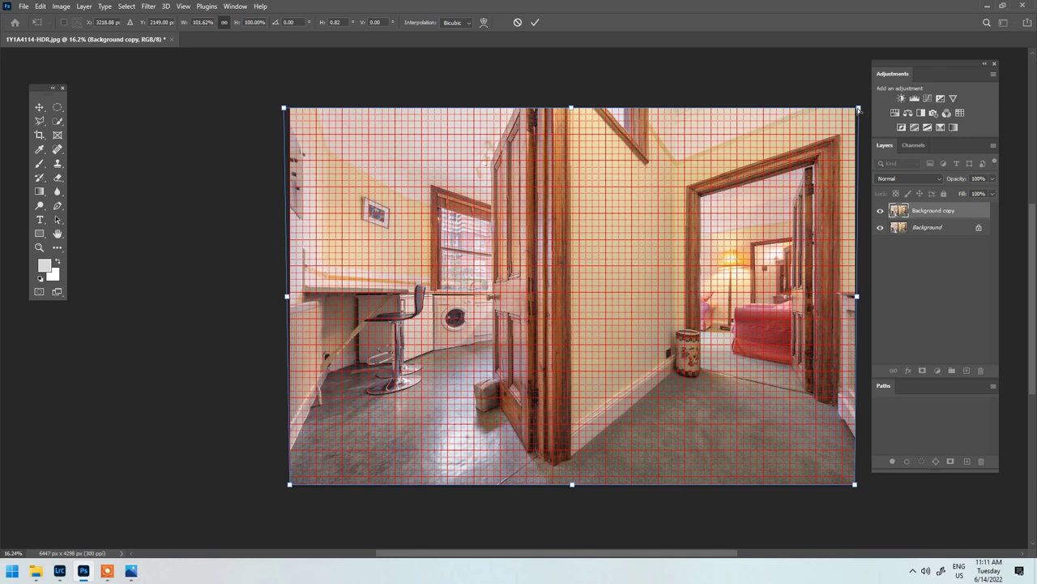
key(Return)
key(b)
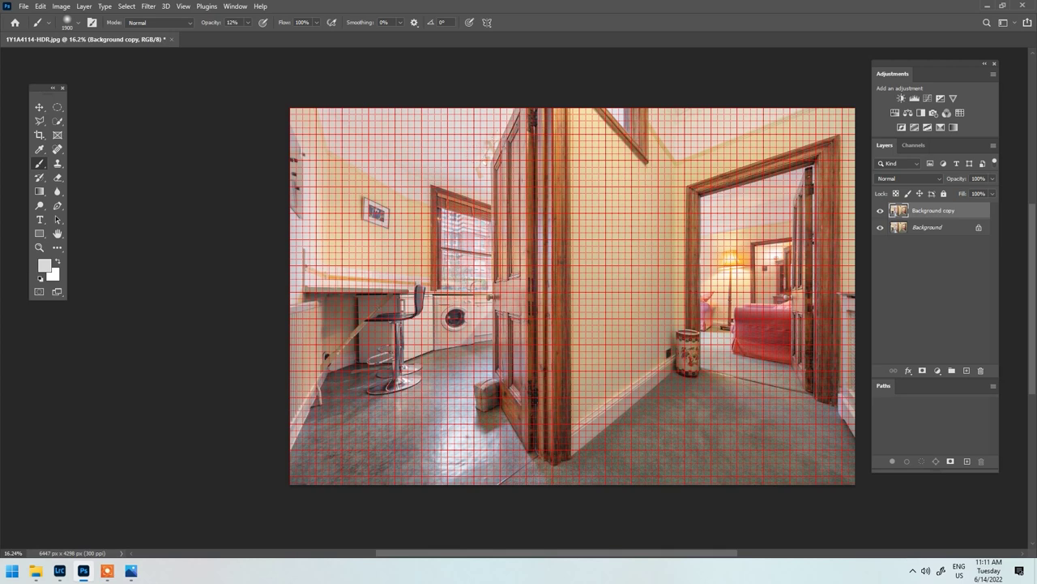
key(ctrl+apostrophe)
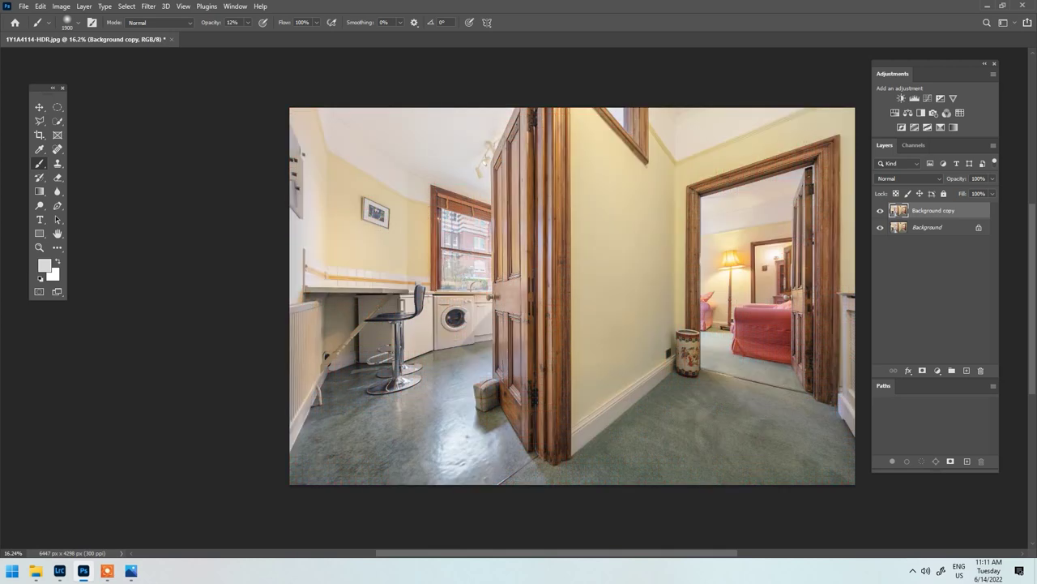
Step: Compare the photo with and without the distorted copy, and merge that layer down into the Background
click(881, 211)
click(881, 211)
click(881, 211)
click(881, 211)
click(881, 210)
click(881, 210)
click(881, 211)
click(882, 211)
click(882, 212)
click(882, 212)
right_click(940, 216)
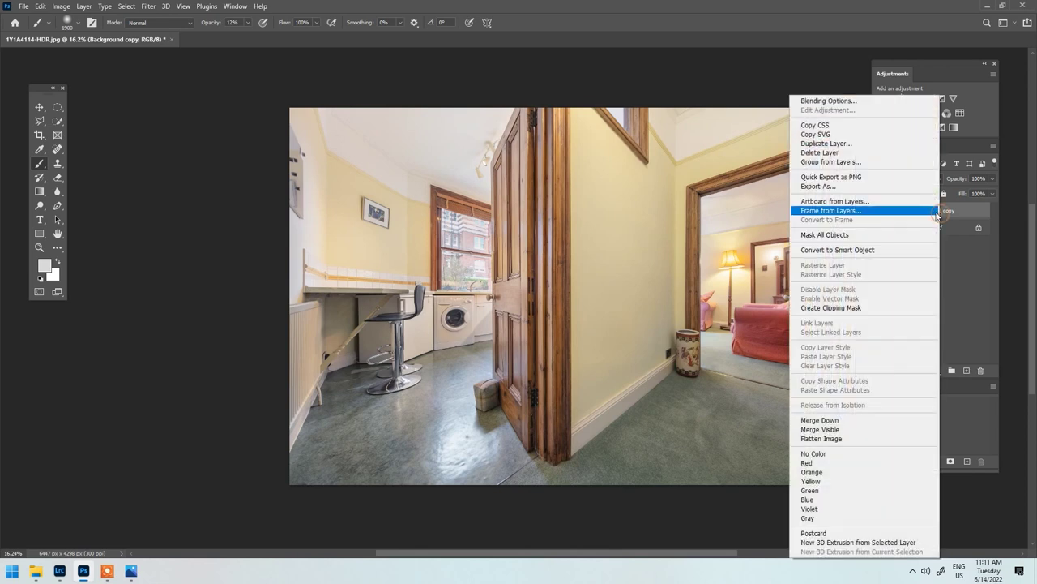
click(860, 421)
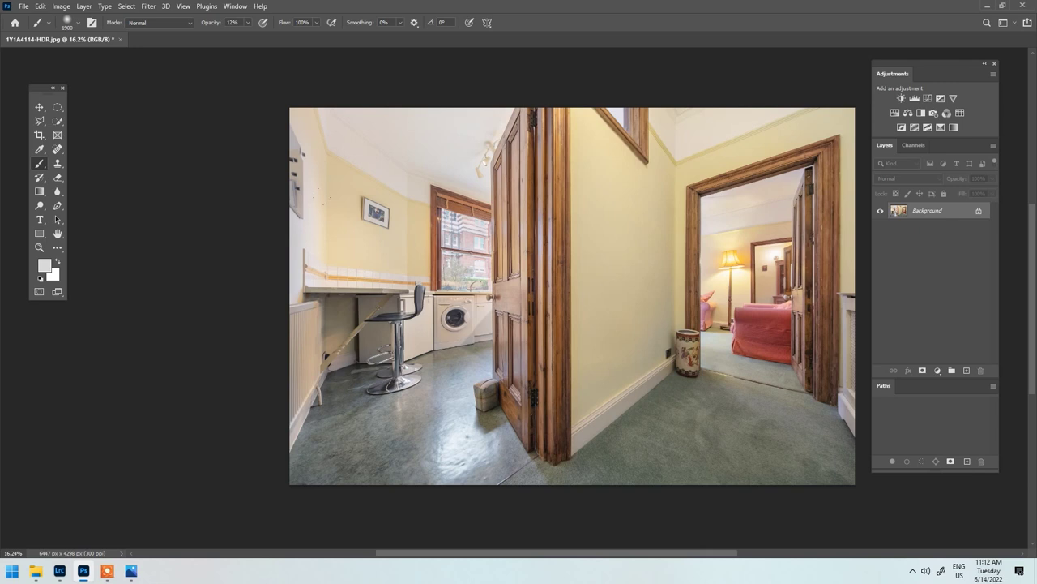
Step: Resize the image to 2500 px wide by 1667 px high, keeping its proportions
click(61, 6)
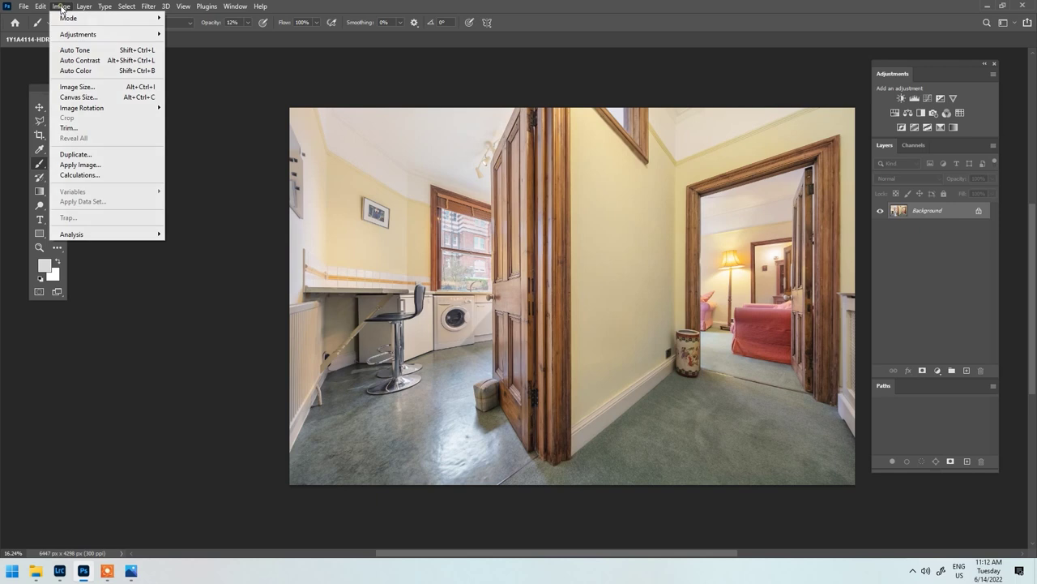
click(77, 87)
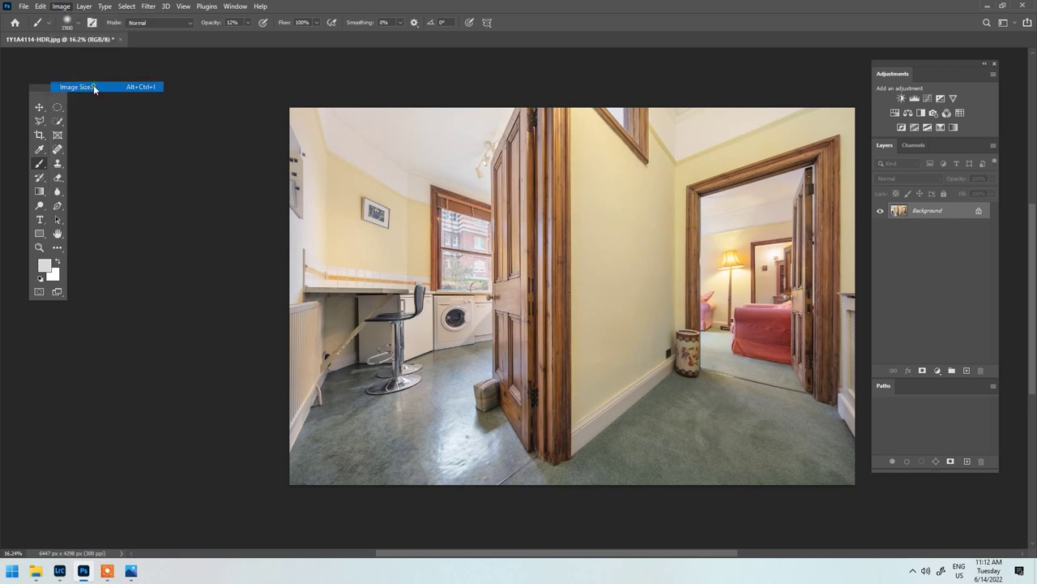
click(525, 184)
text(2500)
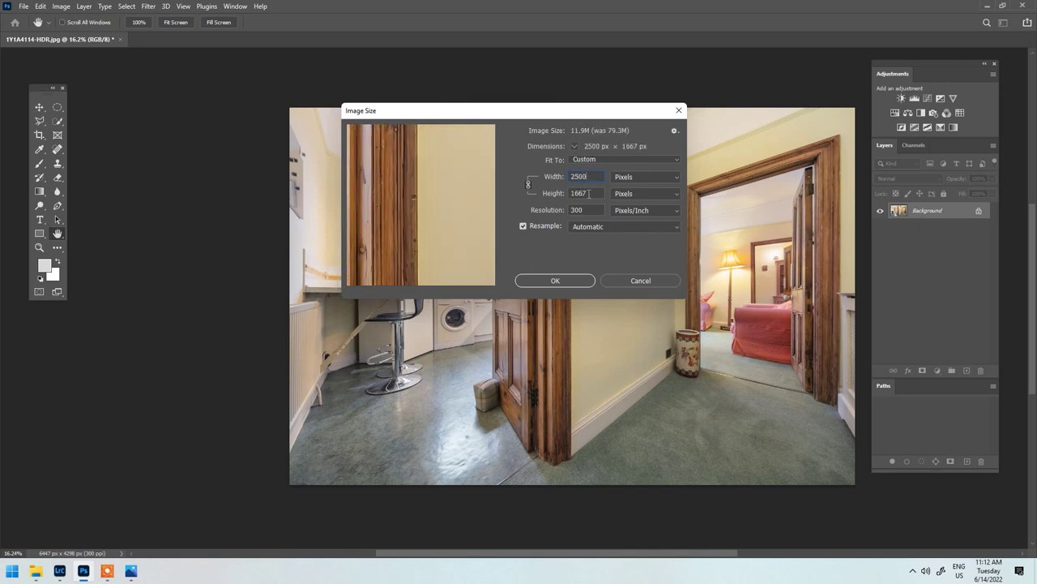
click(528, 184)
click(555, 281)
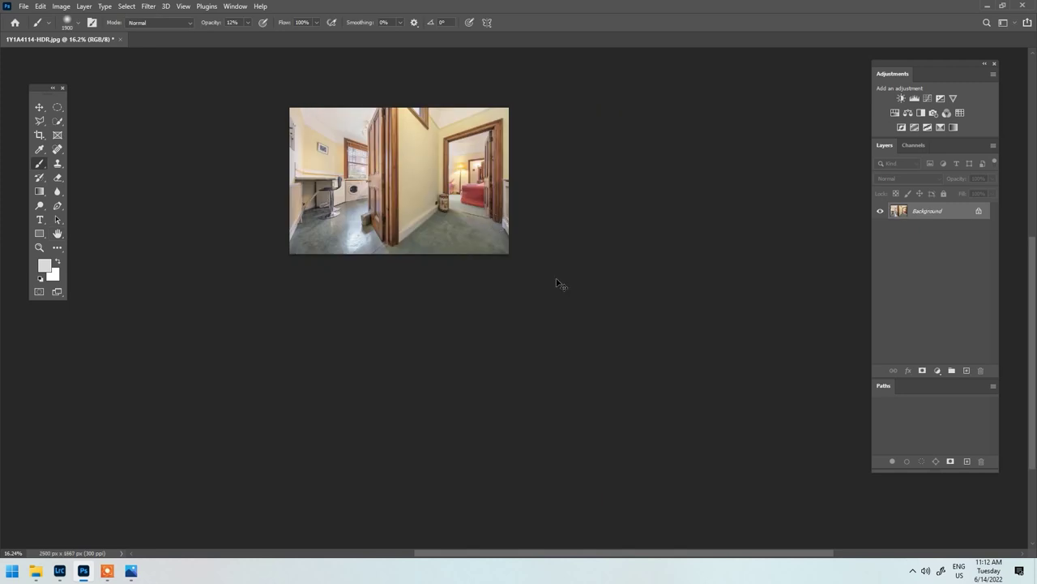
Step: Save the resized photo as JPEG, fit it on screen, and review the finished picture
key(ctrl+s)
key(Return)
key(ctrl+0)
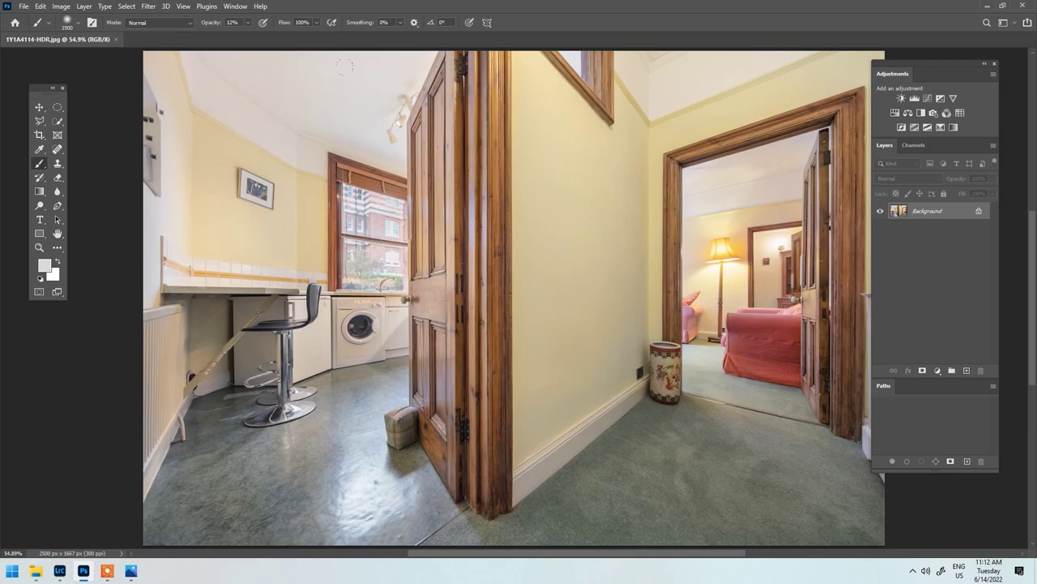
scroll(544, 288, down, 2)
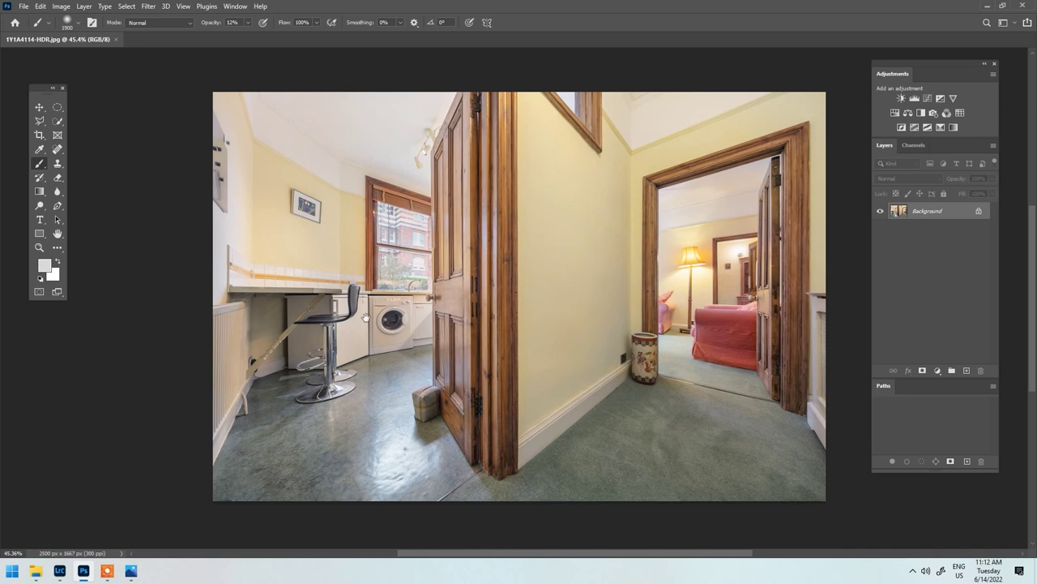
scroll(576, 227, up, 1)
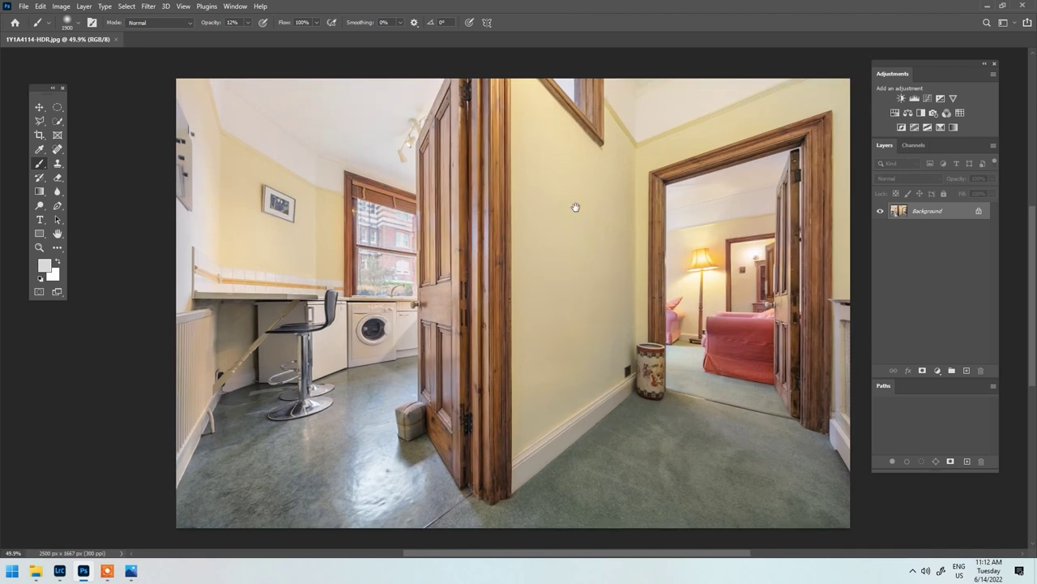
drag(575, 205, 548, 214)
scroll(519, 300, down, 1)
scroll(514, 299, up, 1)
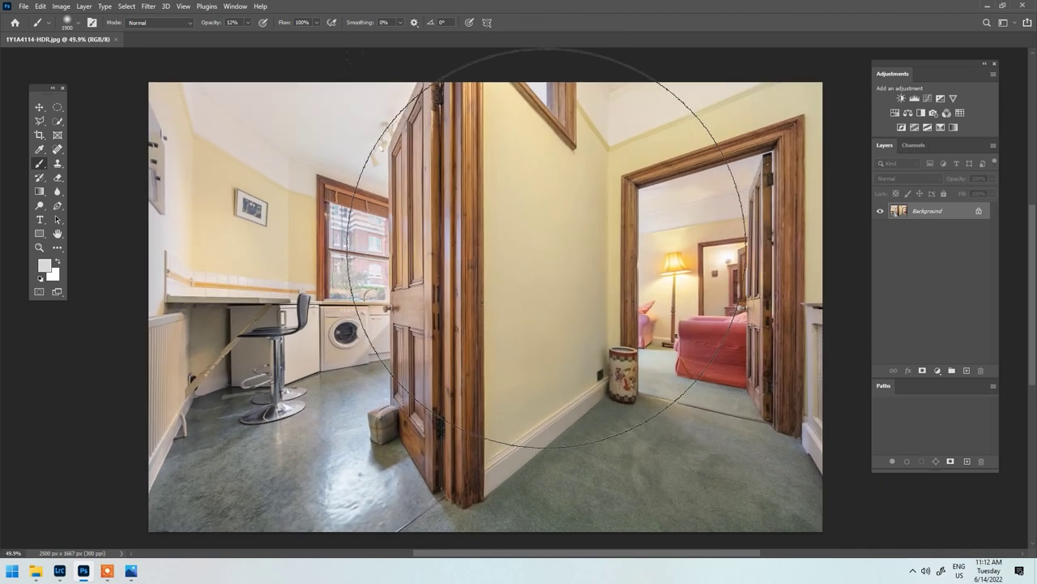